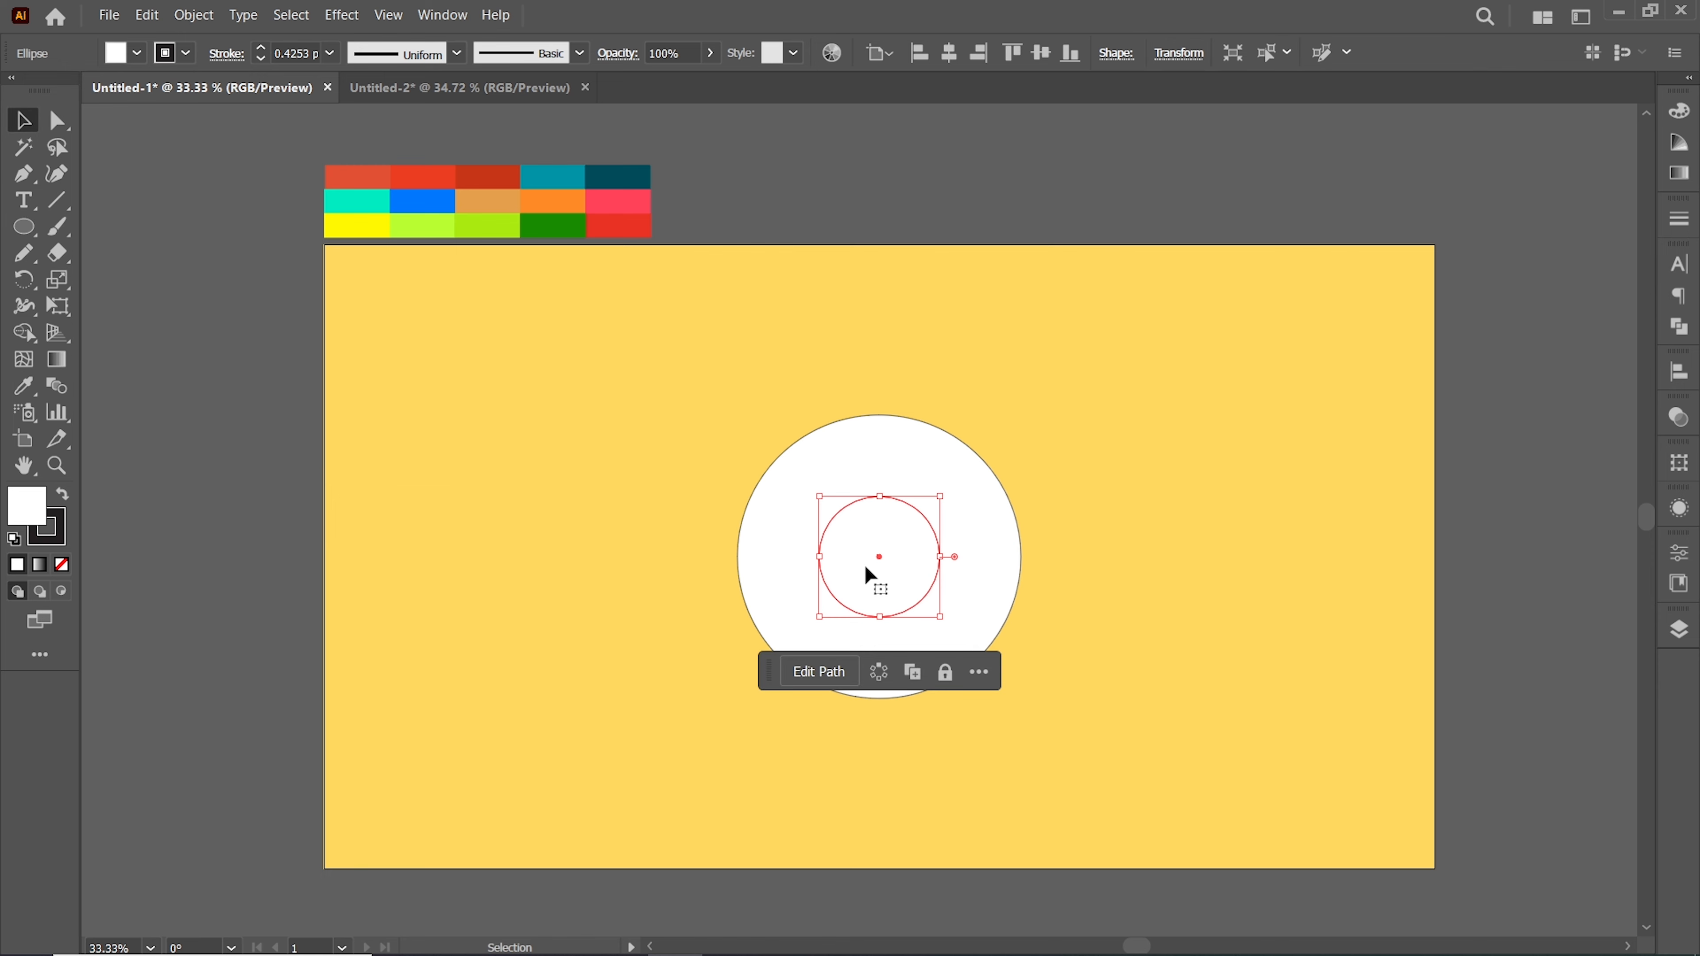
# Duplicate the small and large circles to the right side of the artboard
pyautogui.moveTo(879, 557); pyautogui.dragTo(1235, 359)
pyautogui.moveTo(942, 564); pyautogui.dragTo(1395, 587)
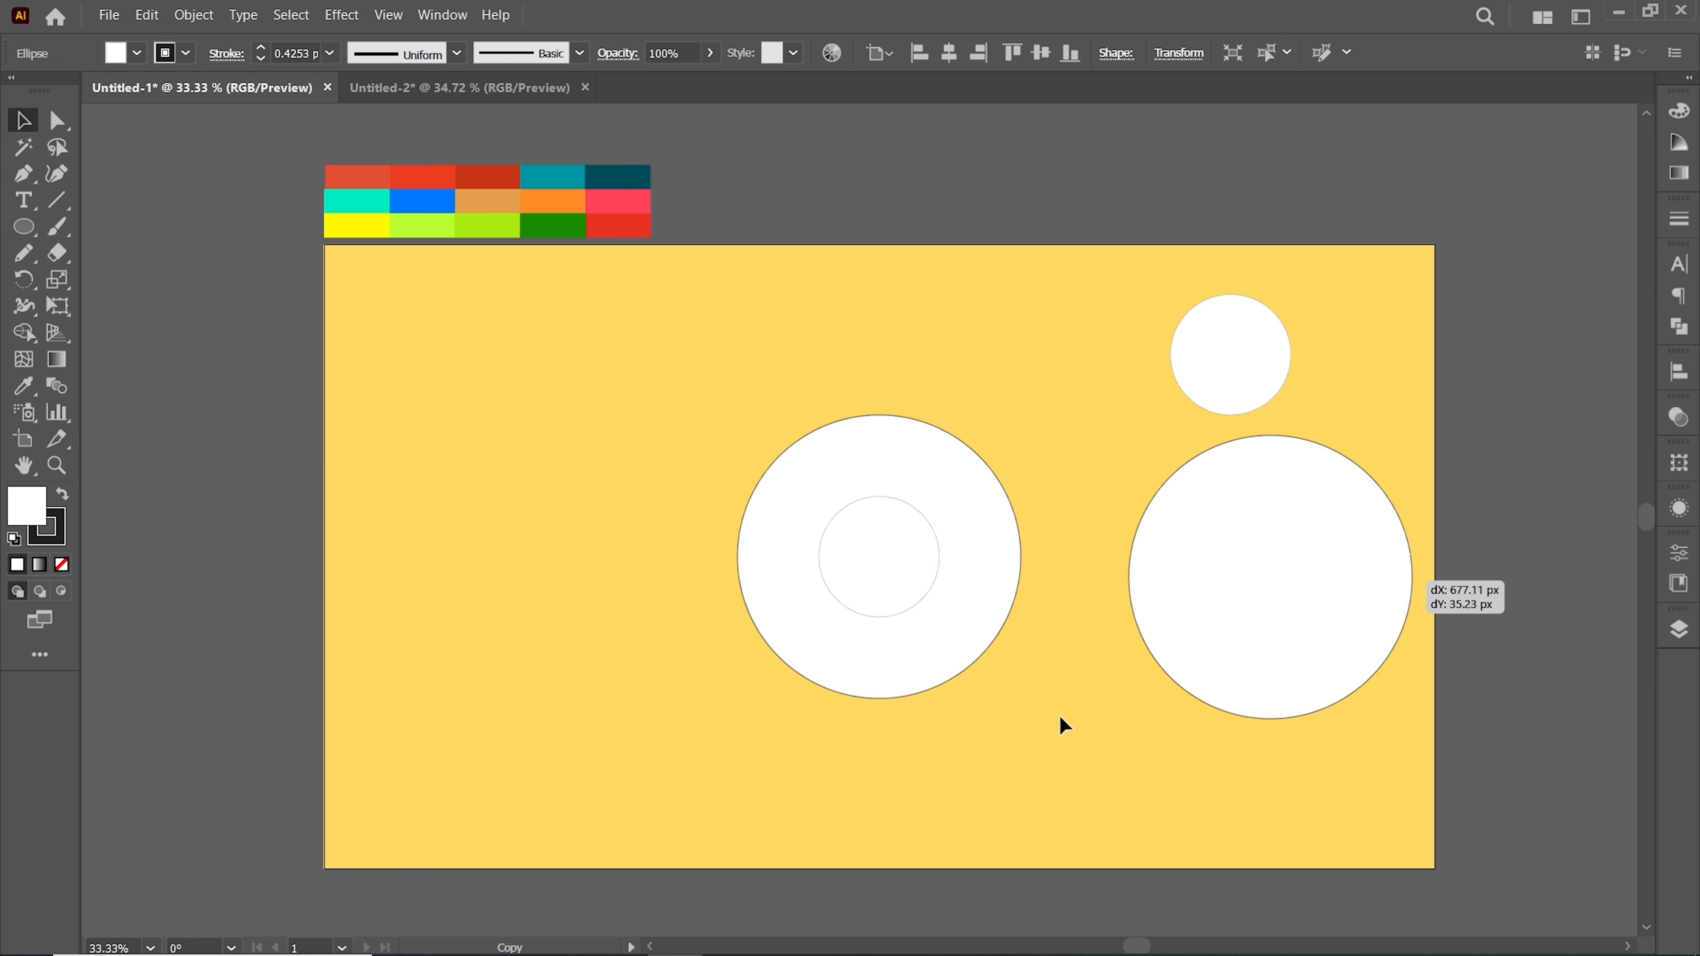
# Select both original circles and subtract the small one from the large one with Pathfinder to make a ring
pyautogui.moveTo(755, 383); pyautogui.dragTo(1033, 714)
pyautogui.click(1679, 326)
pyautogui.click(1542, 315)
# Duplicate the ring above the artboard and move the original ring to the left
pyautogui.moveTo(956, 600); pyautogui.dragTo(1044, 294)
pyautogui.click(919, 529)
pyautogui.moveTo(919, 529); pyautogui.dragTo(771, 568)
# Draw a vertical line through the ring's center with the Pen tool
pyautogui.press('p')
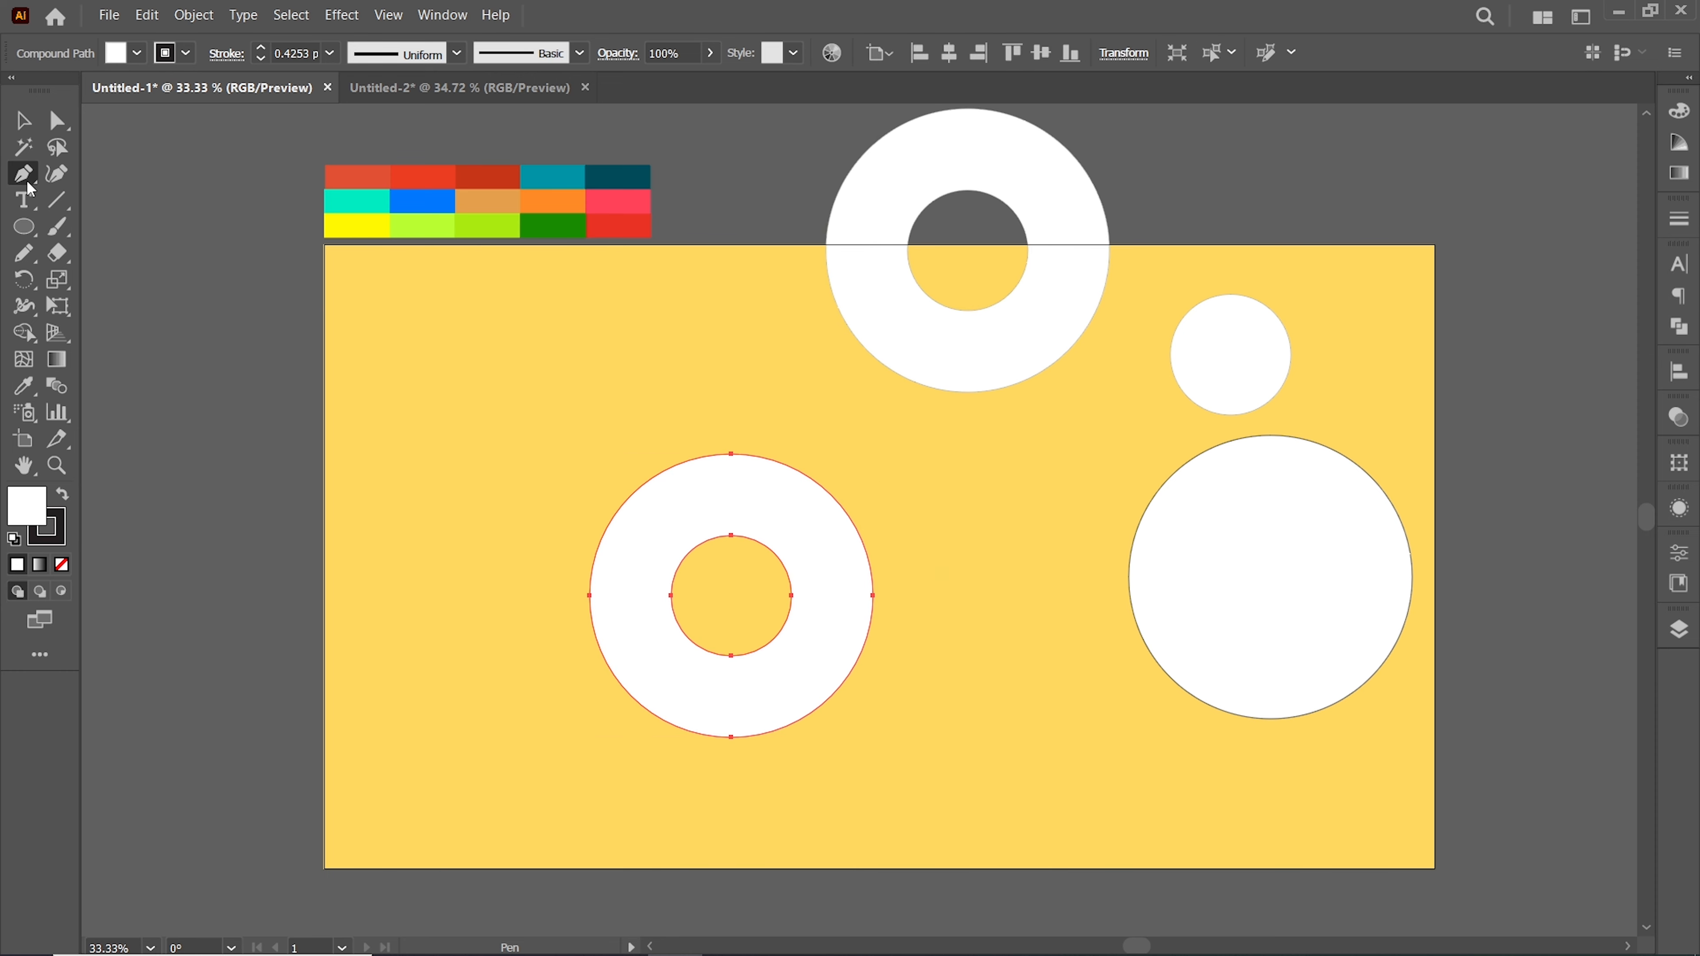
pyautogui.click(731, 424)
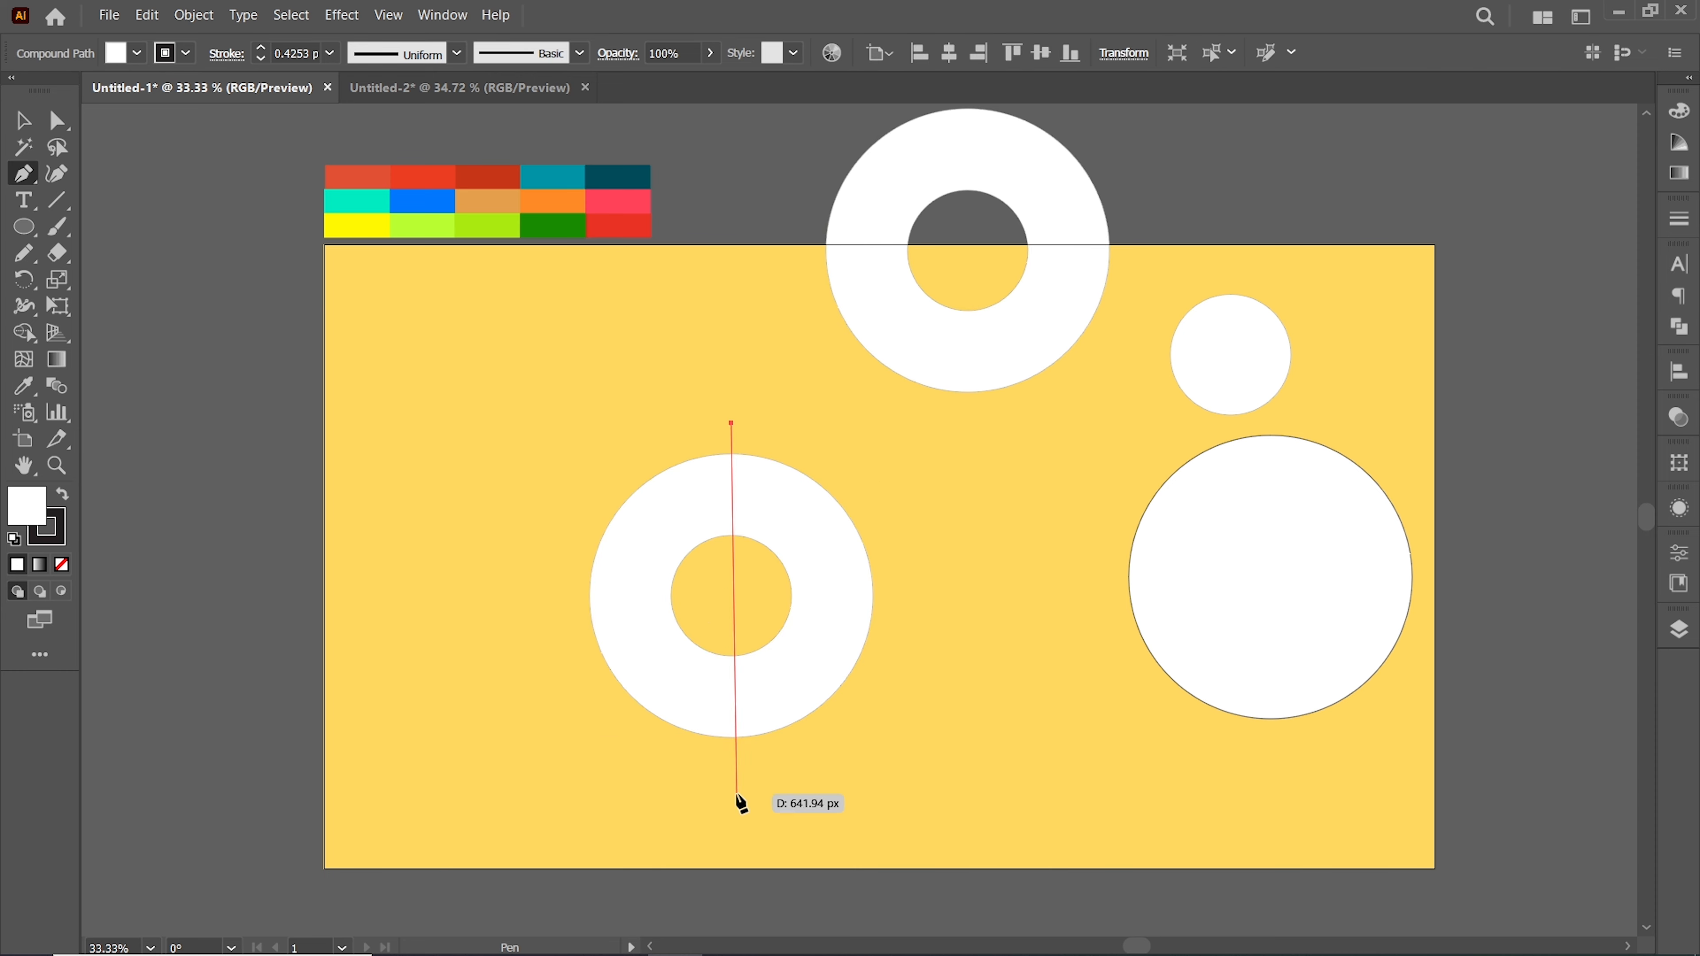
pyautogui.click(723, 771)
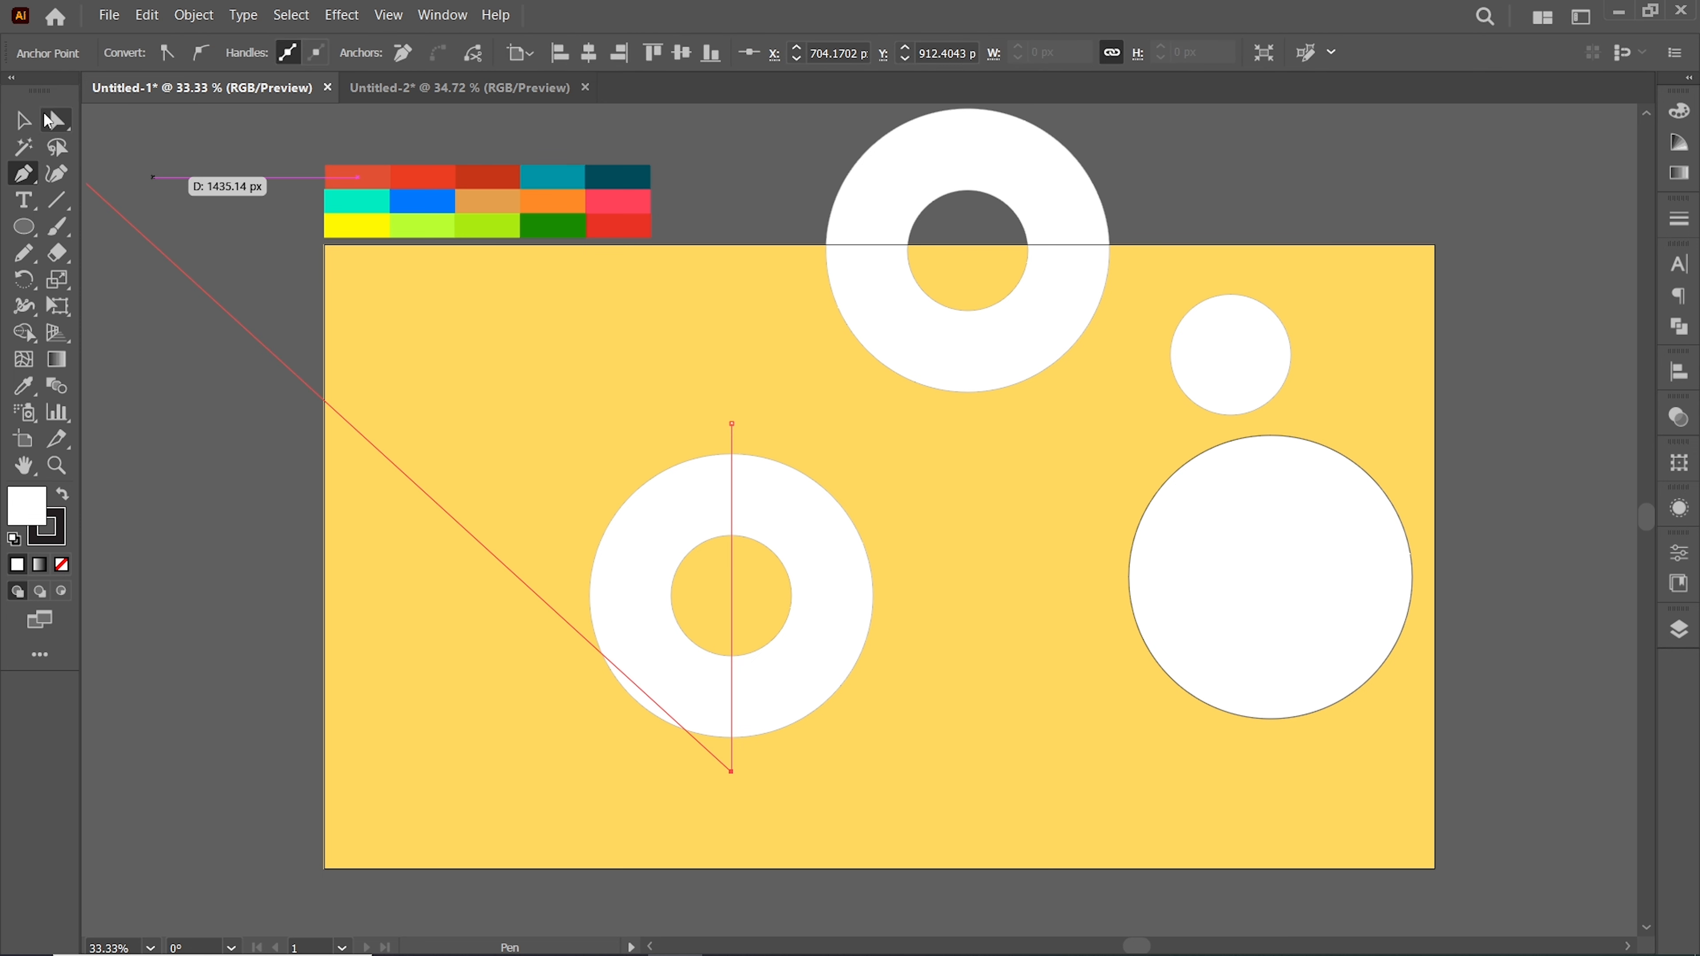
# Paste a copy of the line in front and rotate it to 45°
pyautogui.click(22, 121)
pyautogui.click(1681, 466)
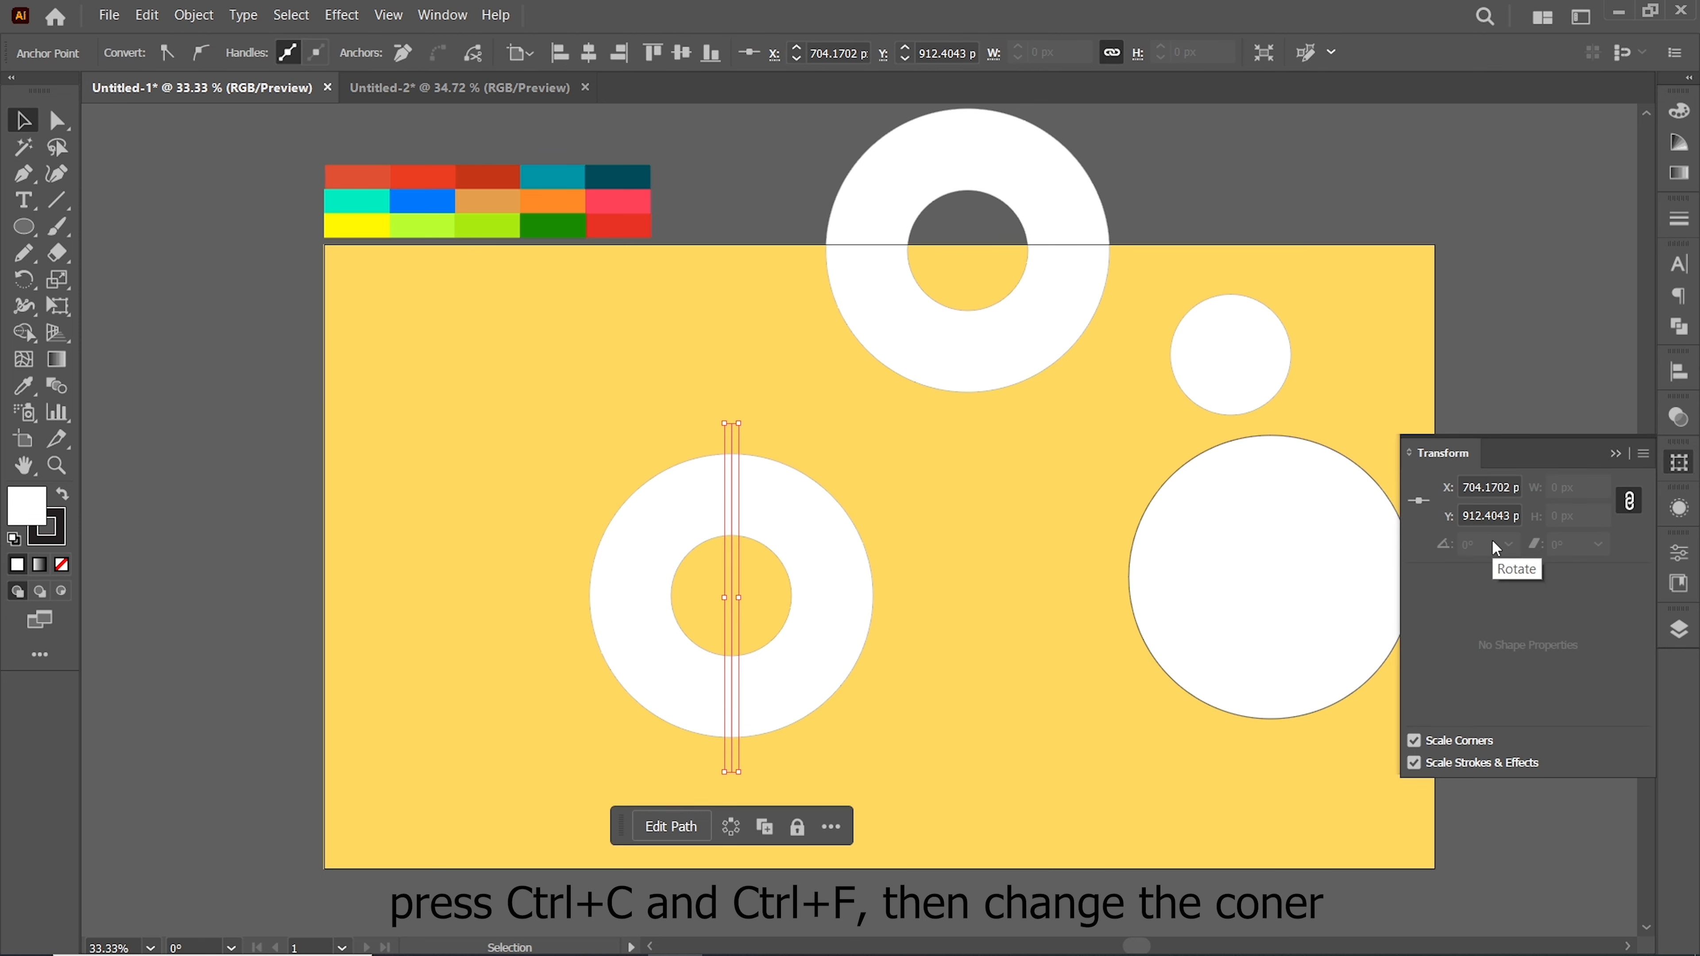
pyautogui.moveTo(1489, 546); pyautogui.dragTo(1443, 541)
pyautogui.press('Return')
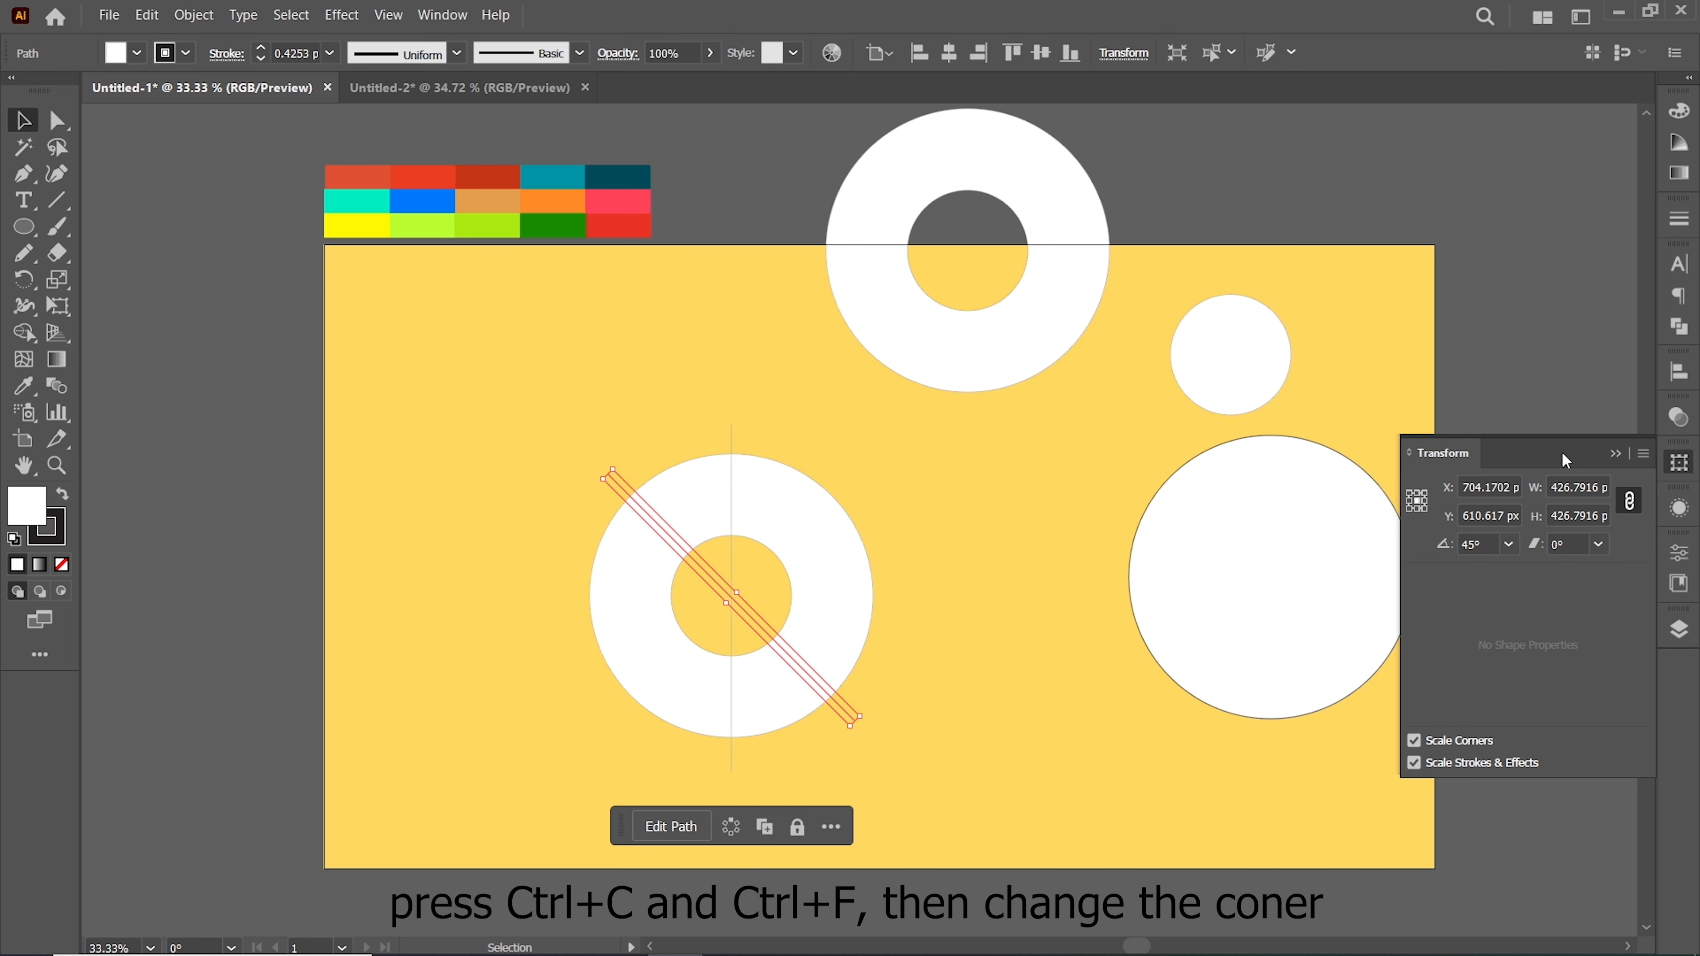
# Add further copies of the line rotated to 90° and 135°
pyautogui.write('90')
pyautogui.press('Return')
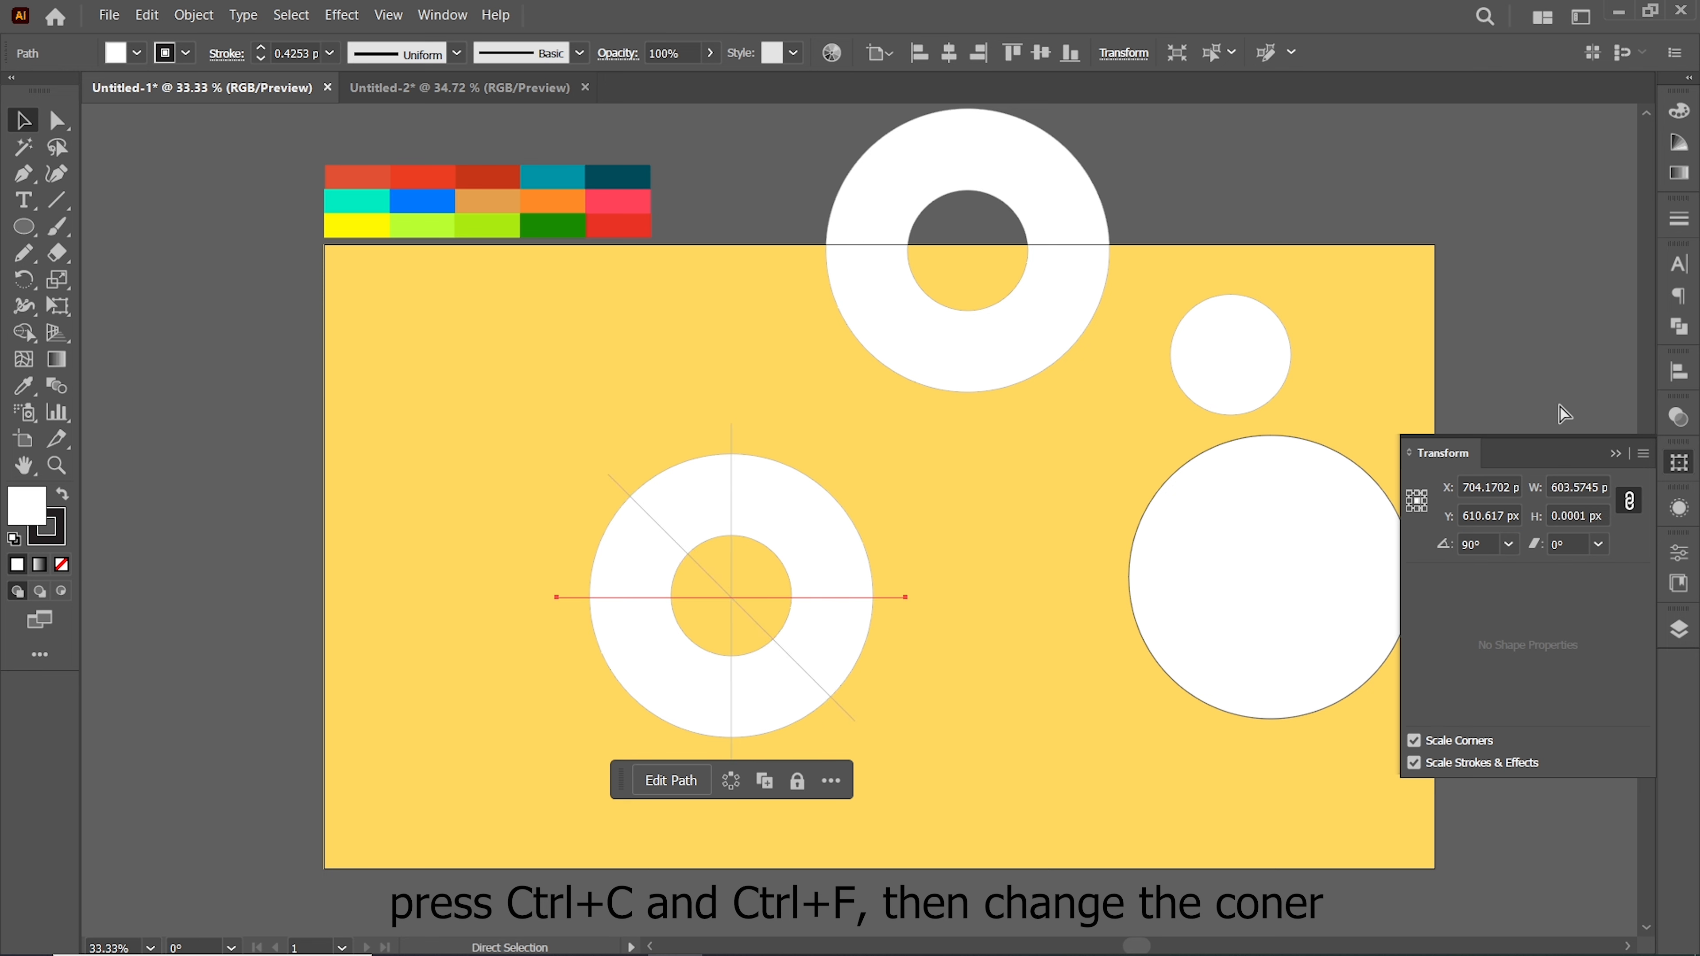
pyautogui.write('135')
pyautogui.hotkey('alt', 'Return')
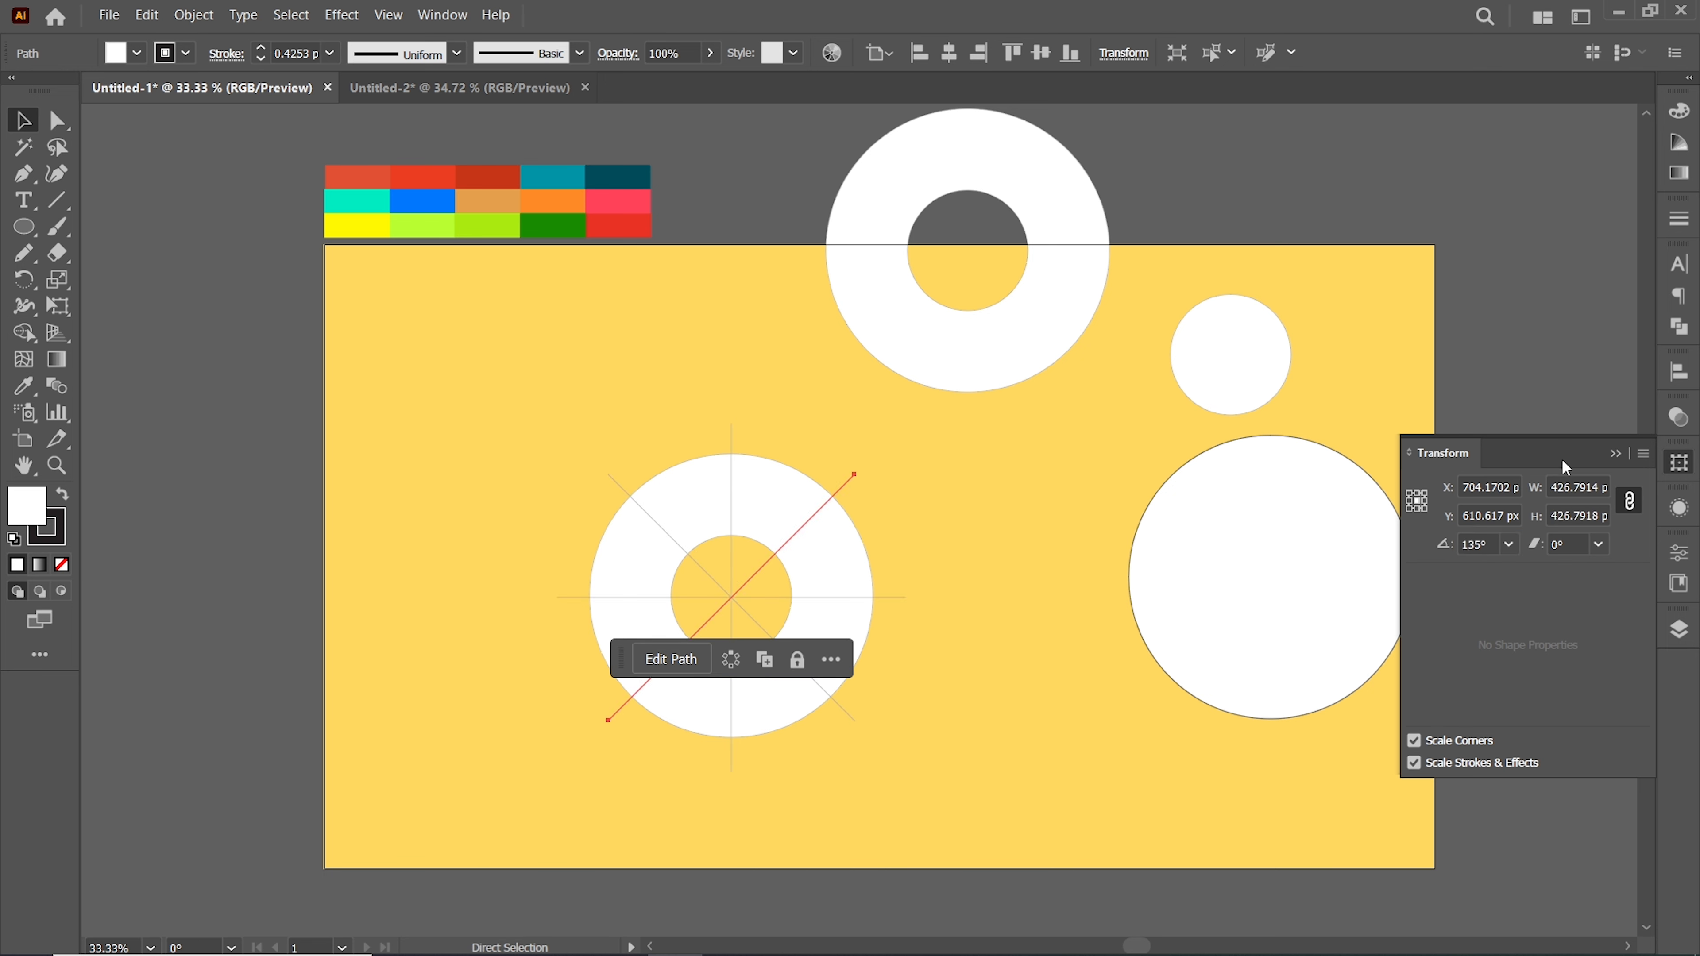
# Select the ring and lines, then use Shape Builder to delete the line ends outside the ring and inside its hole
pyautogui.click(1616, 454)
pyautogui.moveTo(527, 418); pyautogui.dragTo(926, 771)
pyautogui.hotkey('shift', 'm')
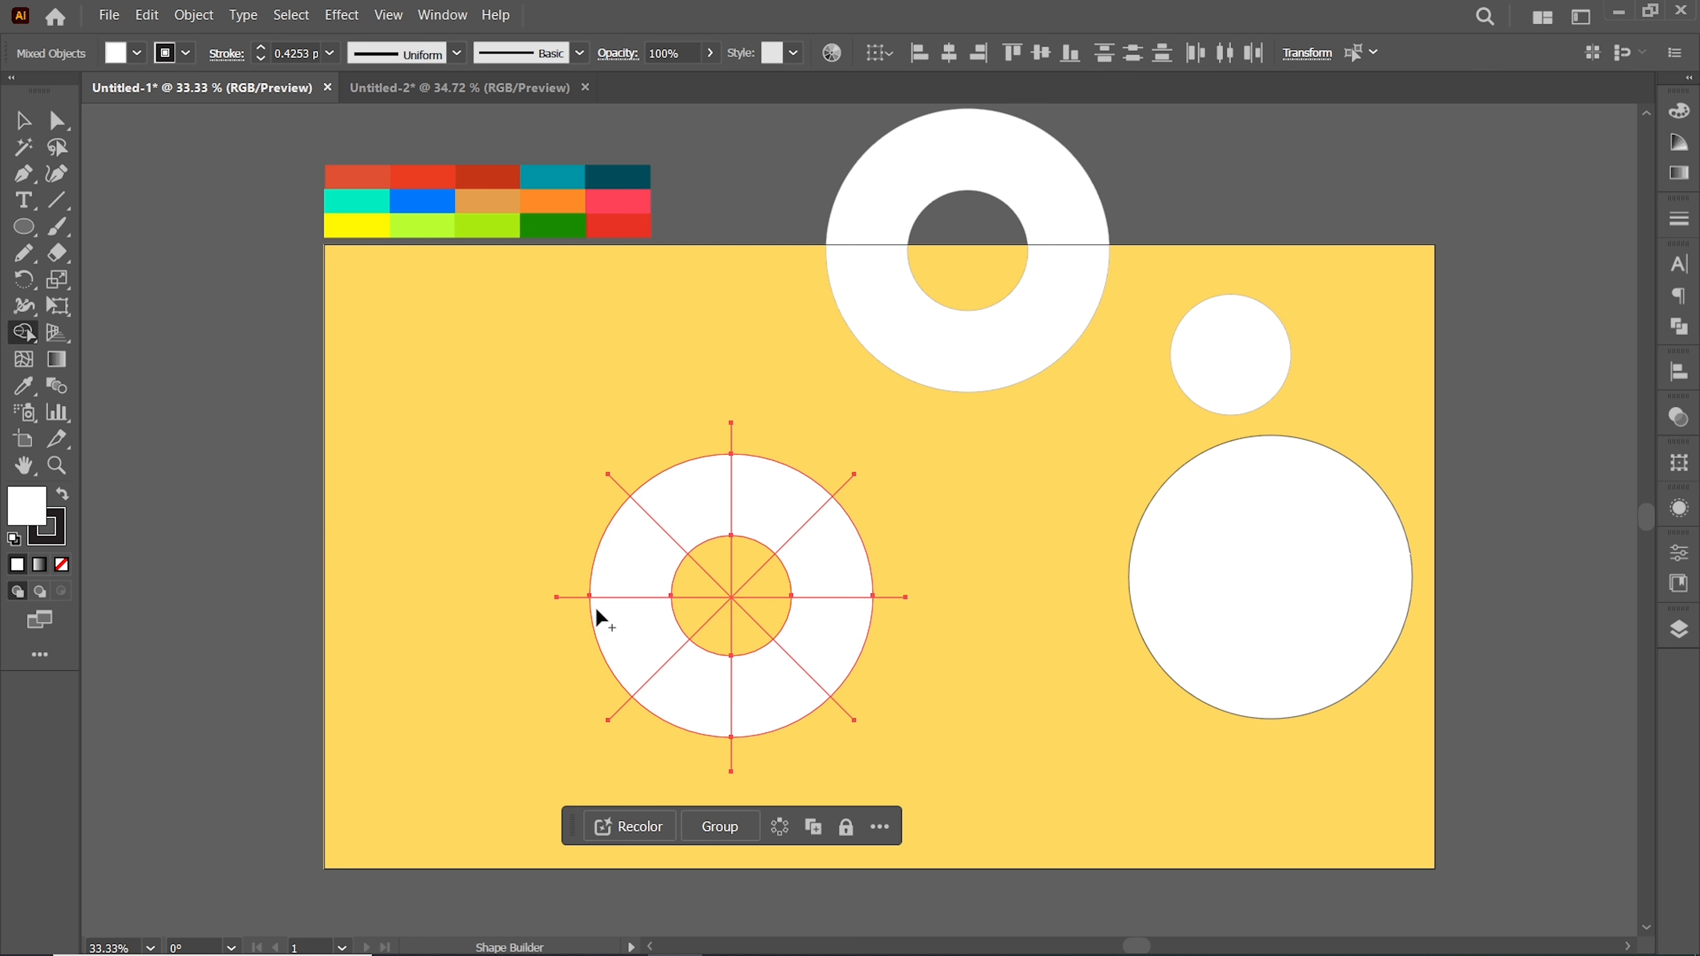
pyautogui.moveTo(633, 719); pyautogui.dragTo(775, 775)
pyautogui.keyDown('alt'); pyautogui.click(848, 676); pyautogui.keyUp('alt')
pyautogui.hotkey('ctrl', 'z')
pyautogui.moveTo(854, 689); pyautogui.dragTo(835, 722)
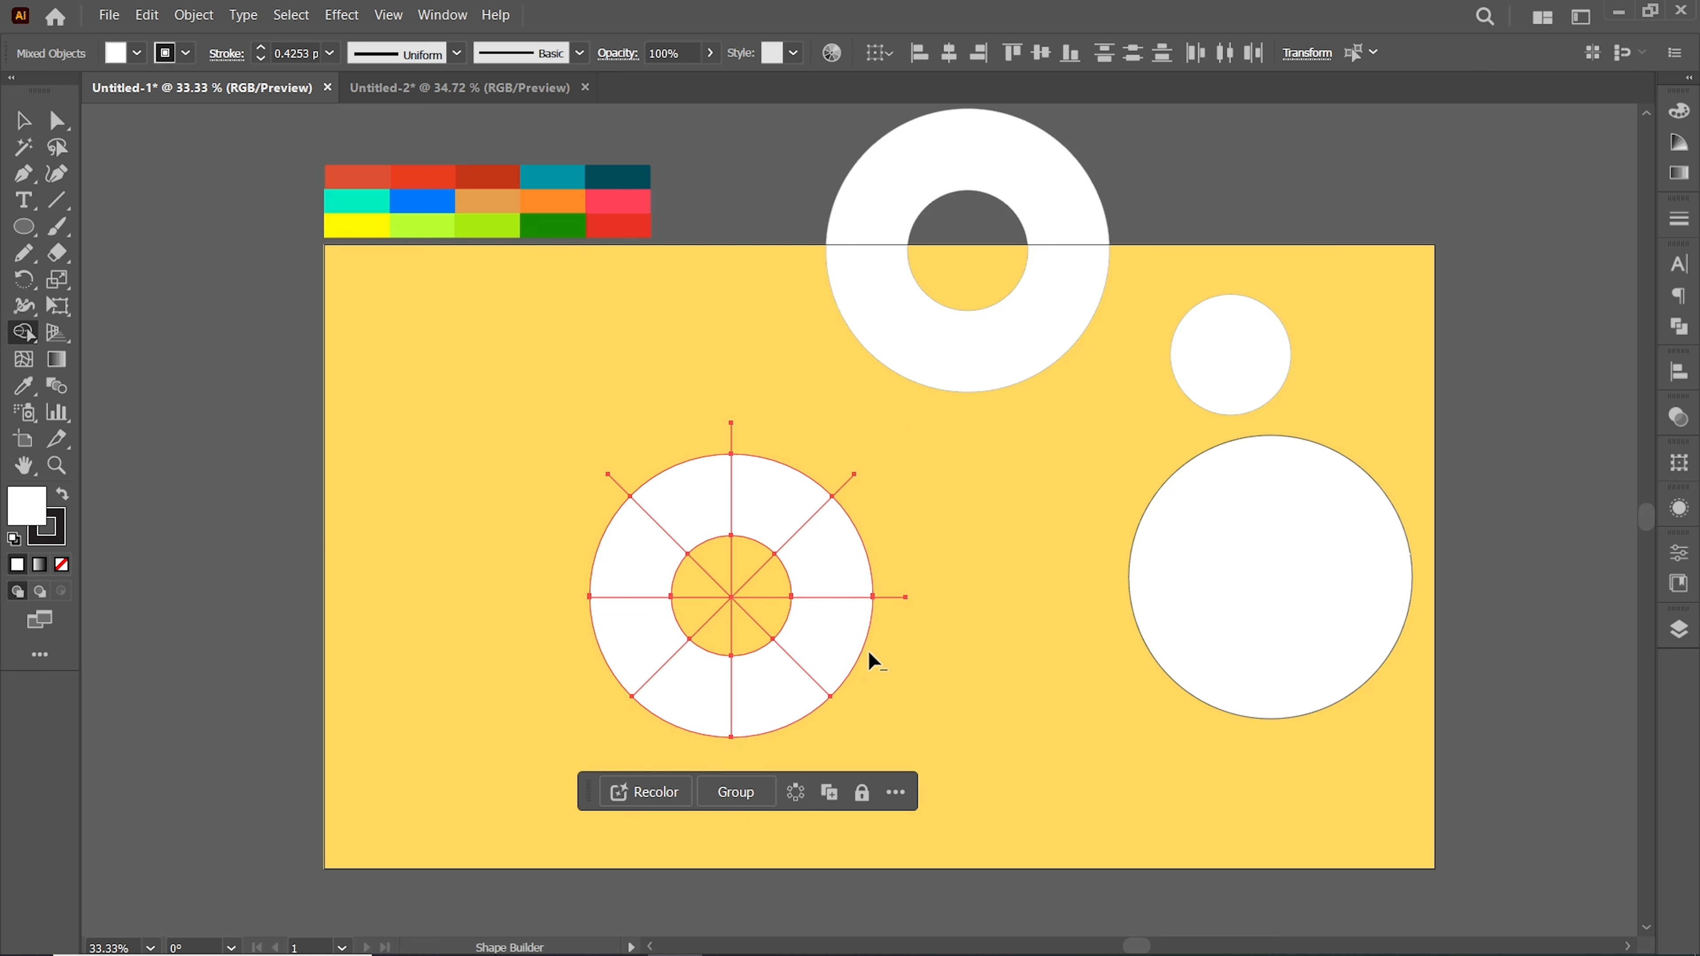
pyautogui.moveTo(878, 629); pyautogui.dragTo(889, 570)
pyautogui.moveTo(831, 480); pyautogui.dragTo(858, 491)
pyautogui.moveTo(661, 475); pyautogui.dragTo(609, 500)
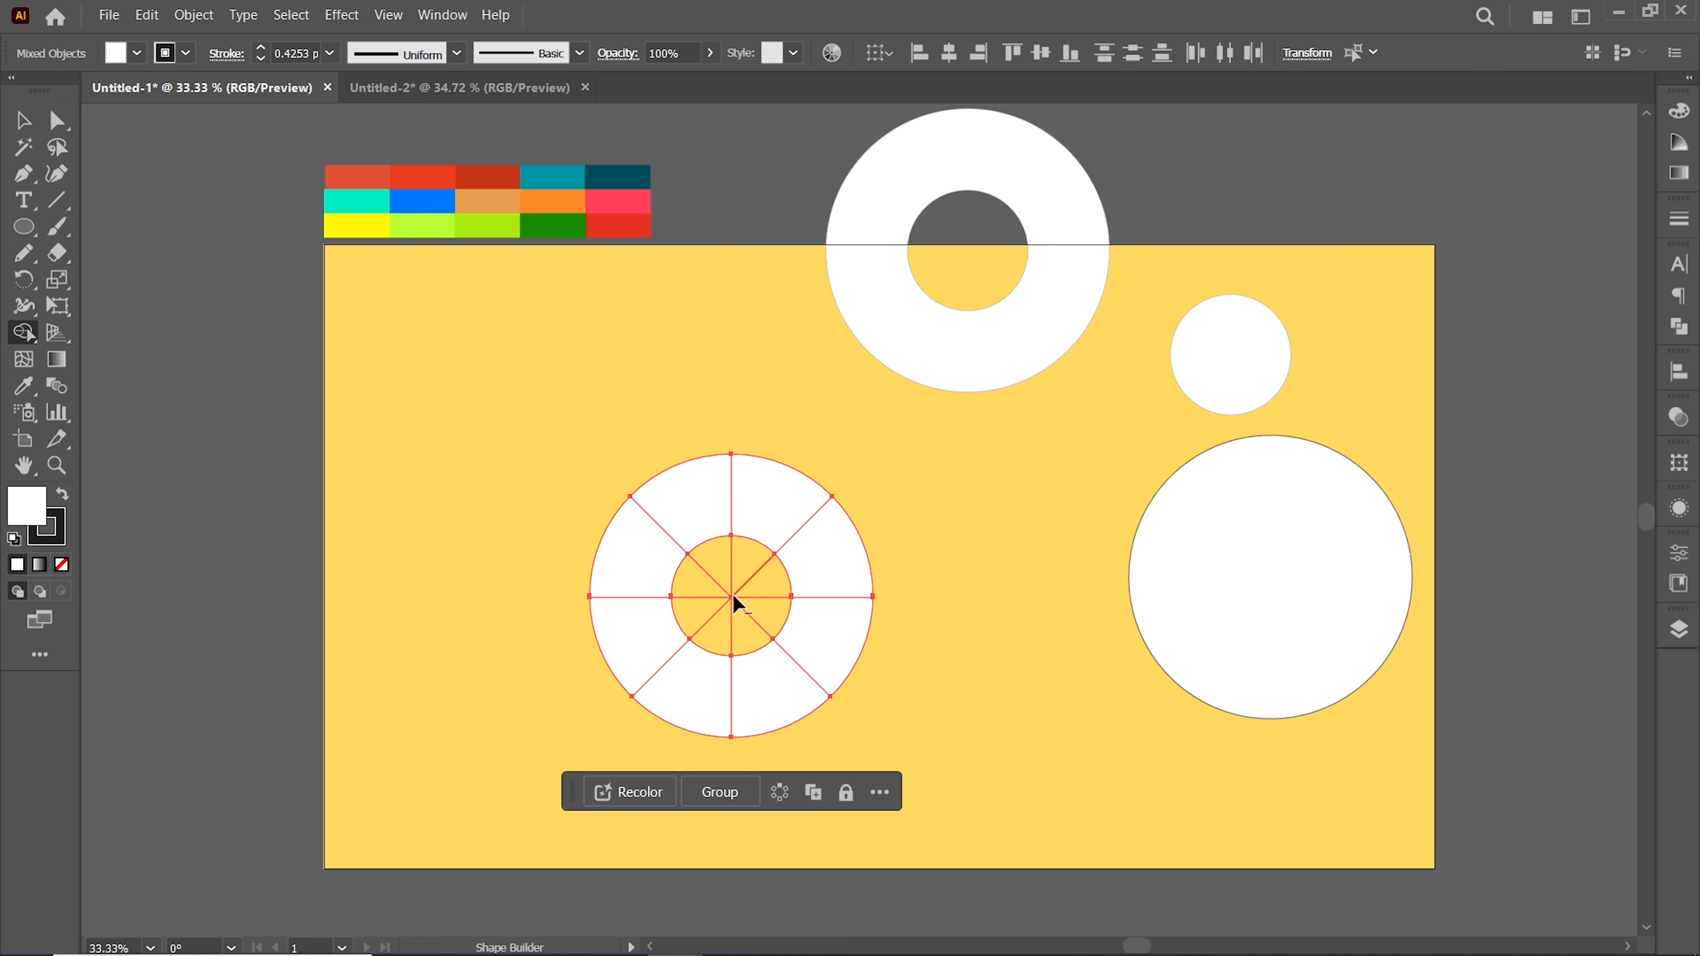
pyautogui.moveTo(750, 630); pyautogui.dragTo(741, 578)
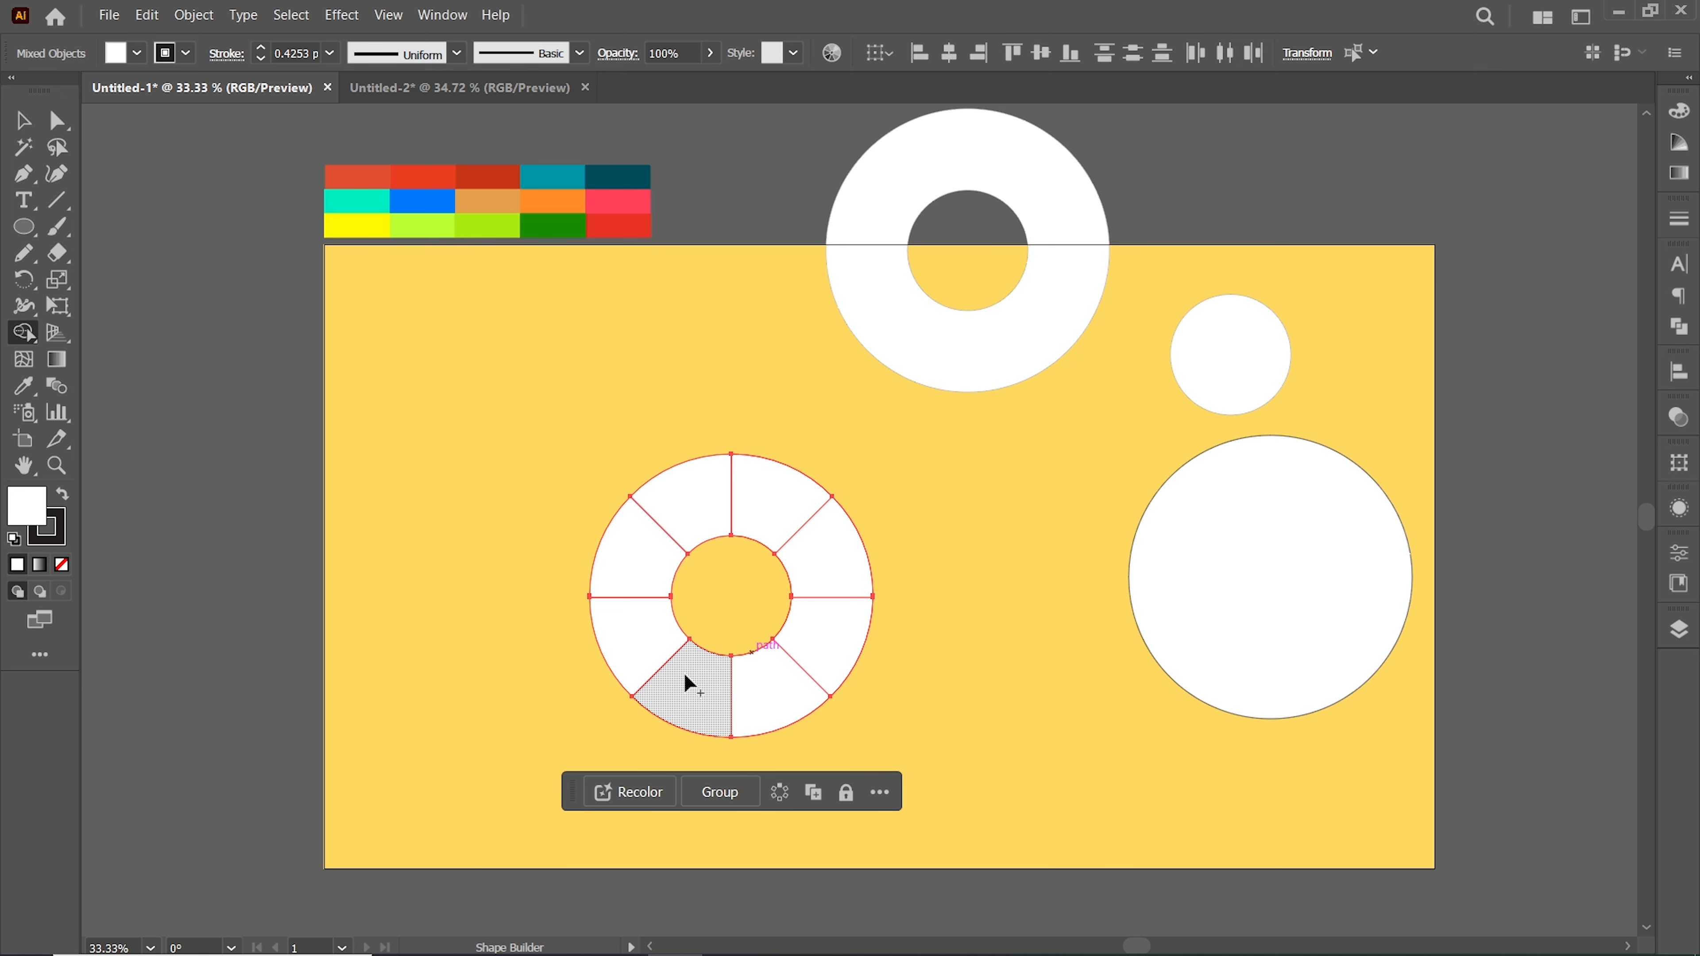
# Select four alternating ring segments and fill them with the blue swatch using the Eyedropper
pyautogui.click(24, 120)
pyautogui.click(535, 418)
pyautogui.click(660, 499)
pyautogui.keyDown('shift'); pyautogui.click(647, 653); pyautogui.keyUp('shift')
pyautogui.keyDown('shift'); pyautogui.click(779, 666); pyautogui.keyUp('shift')
pyautogui.keyDown('shift'); pyautogui.click(830, 556); pyautogui.keyUp('shift')
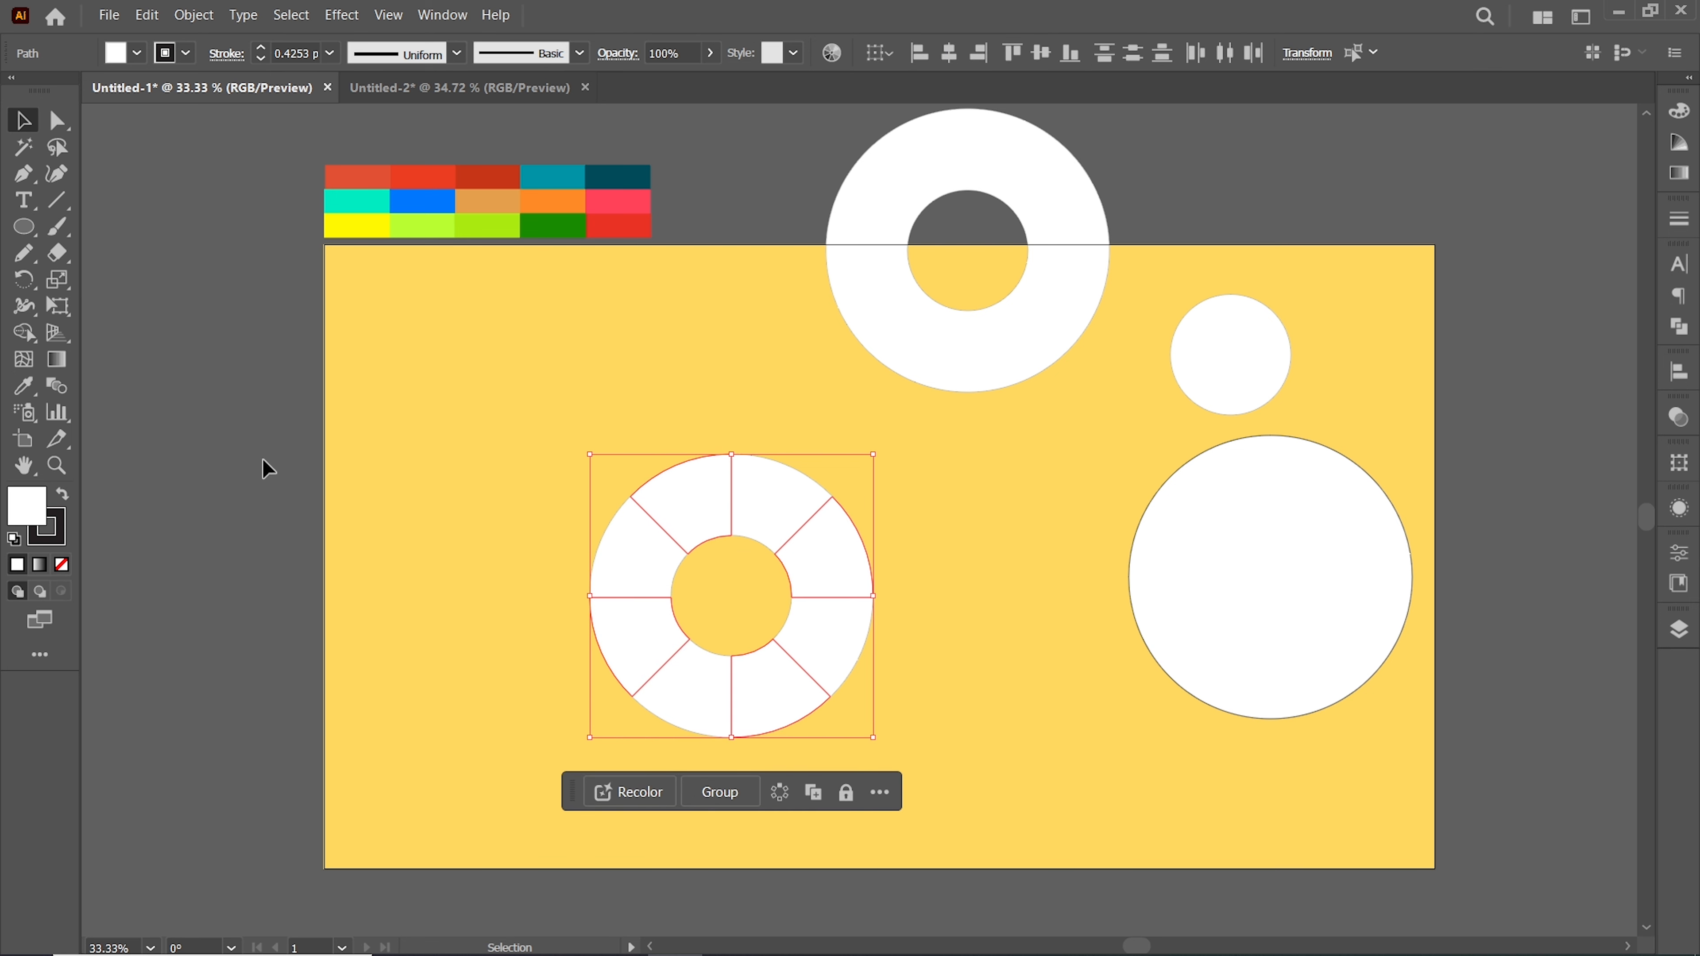
pyautogui.press('i')
pyautogui.click(427, 203)
# Fill the other four ring segments with the teal swatch and deselect
pyautogui.press('v')
pyautogui.click(656, 532)
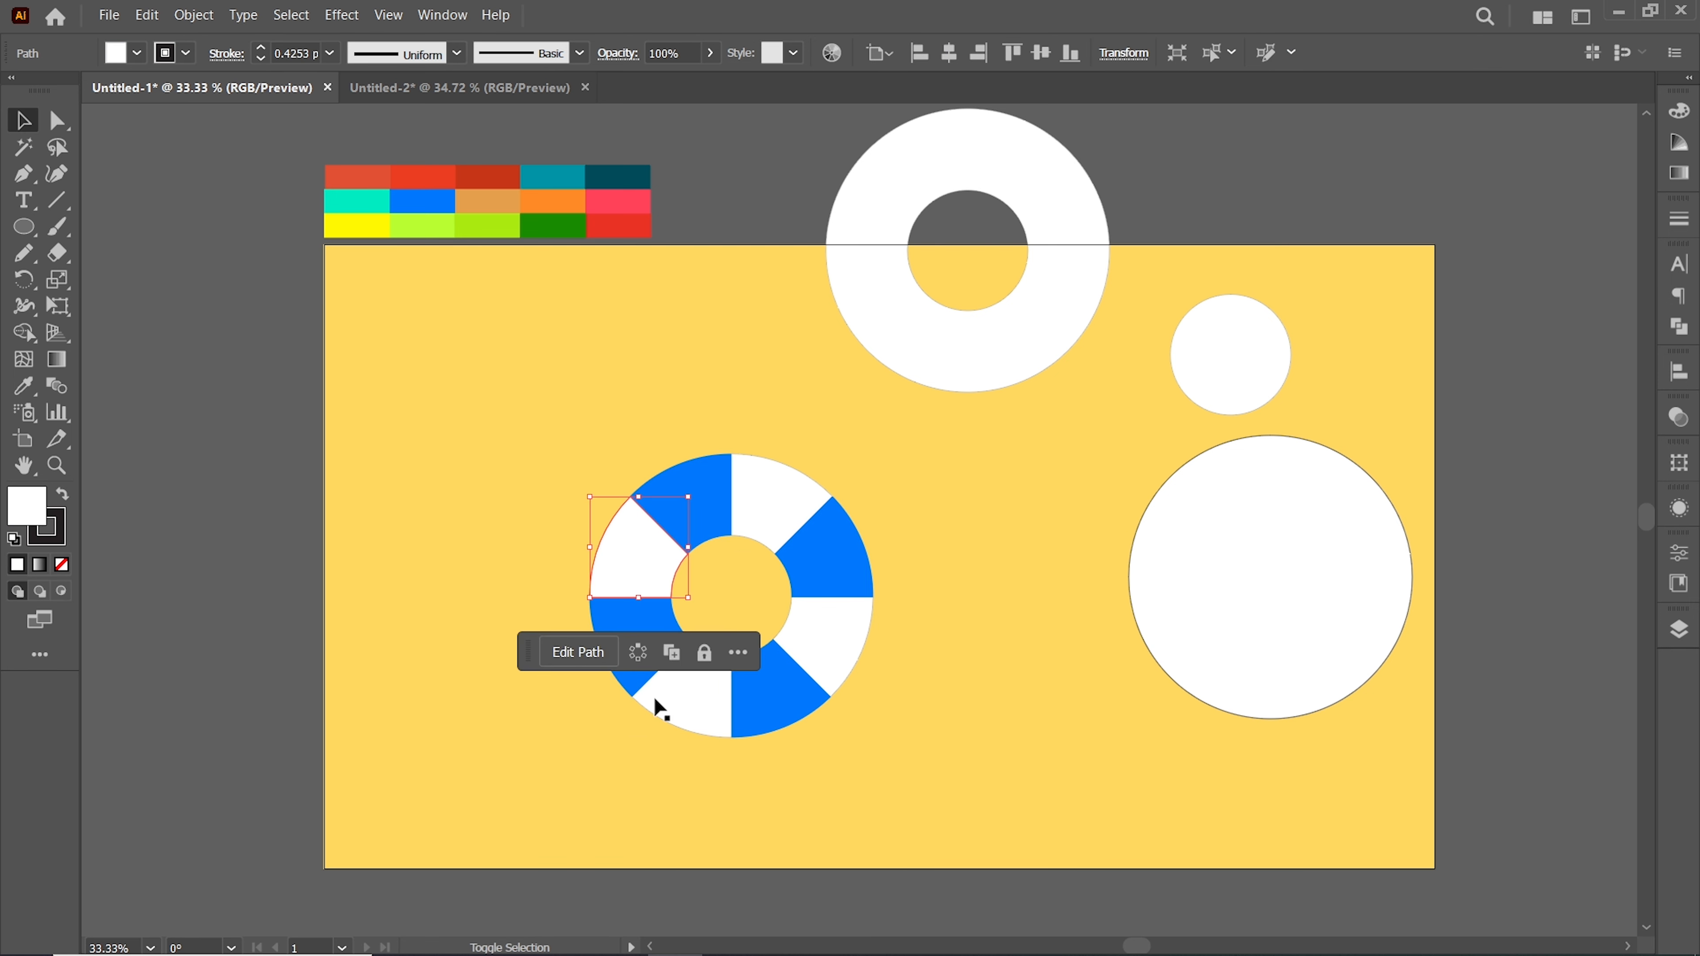
pyautogui.keyDown('shift'); pyautogui.click(700, 695); pyautogui.keyUp('shift')
pyautogui.keyDown('shift'); pyautogui.click(830, 643); pyautogui.keyUp('shift')
pyautogui.press('i')
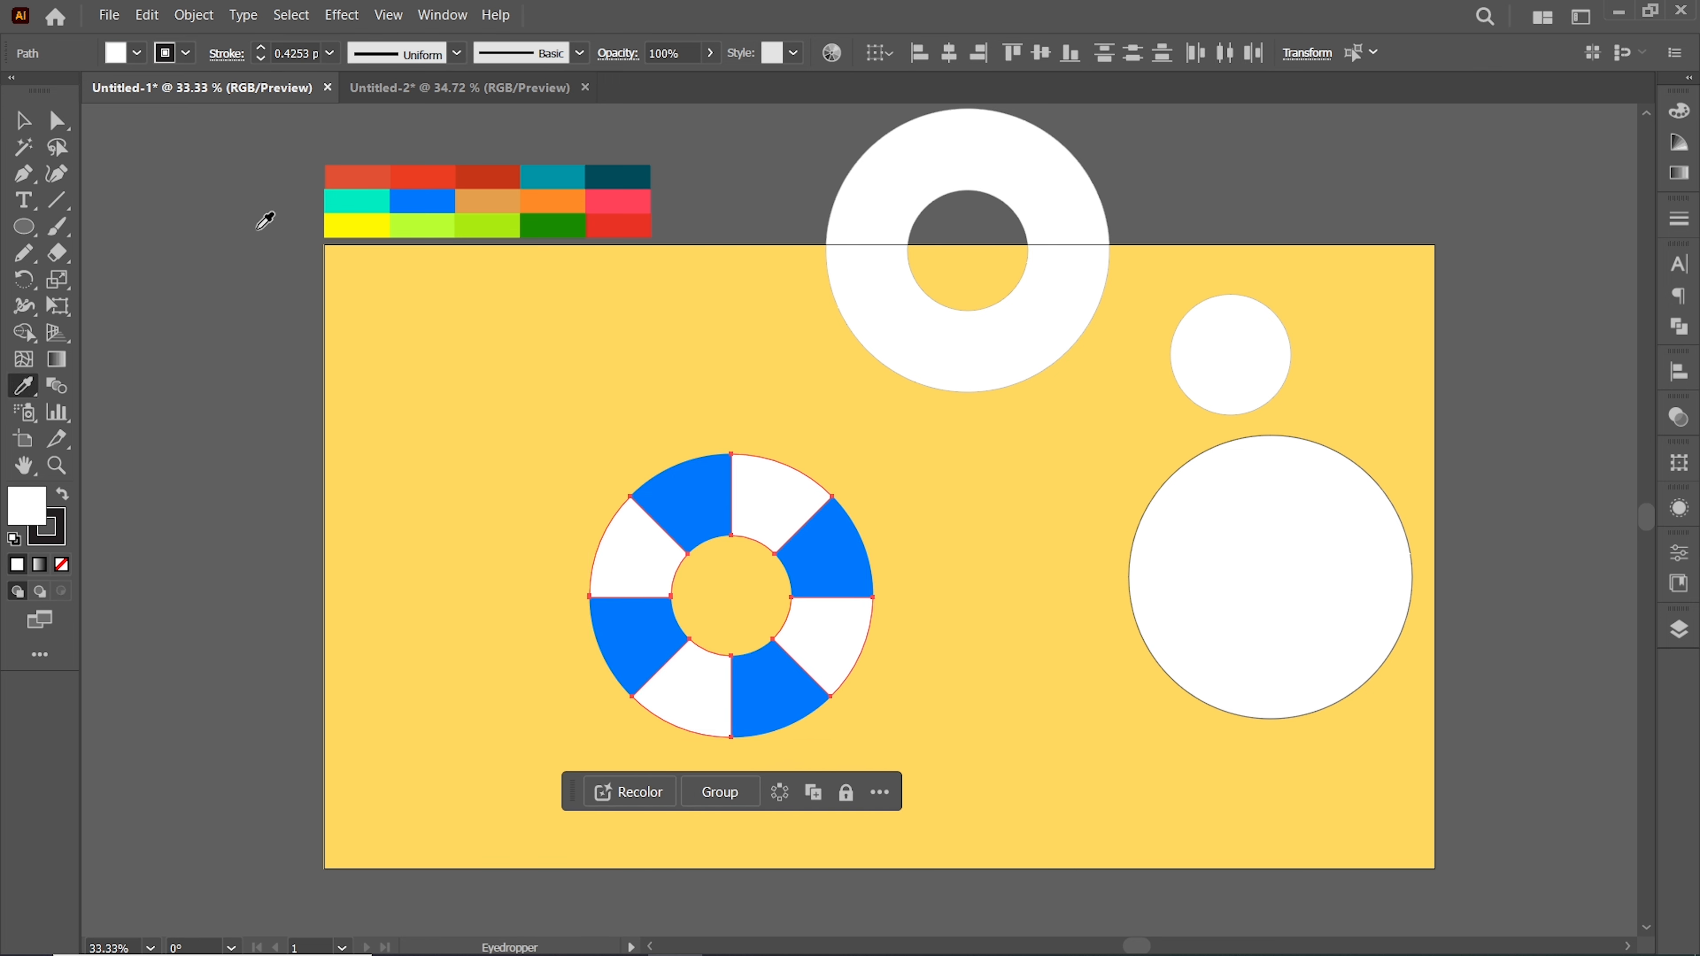
pyautogui.click(355, 201)
pyautogui.press('v')
pyautogui.click(434, 481)
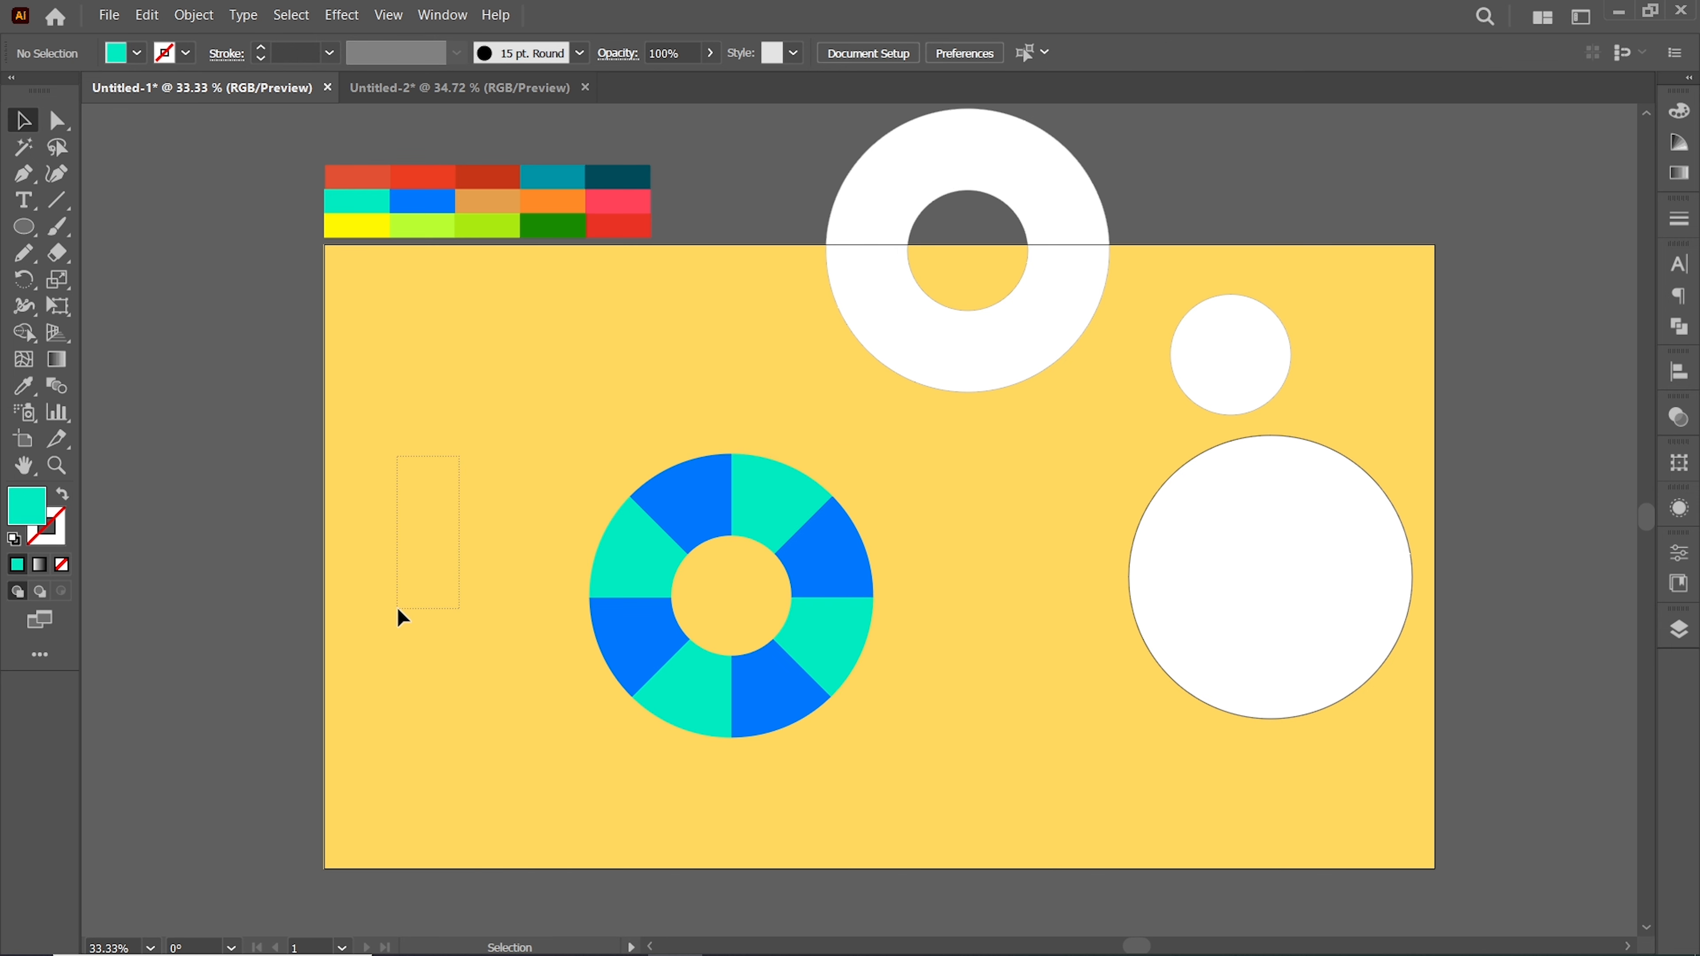
# Overlap a copy of the large circle with it and delete the overlaps with Shape Builder to leave a crescent
pyautogui.moveTo(1272, 603); pyautogui.dragTo(1160, 607)
pyautogui.moveTo(1003, 534); pyautogui.dragTo(1101, 587)
pyautogui.click(20, 326)
pyautogui.keyDown('alt'); pyautogui.click(1194, 627); pyautogui.keyUp('alt')
pyautogui.moveTo(1313, 610); pyautogui.dragTo(1283, 614)
# Fill the crescent with the dark teal swatch and set its opacity to 30%
pyautogui.press('v')
pyautogui.press('i')
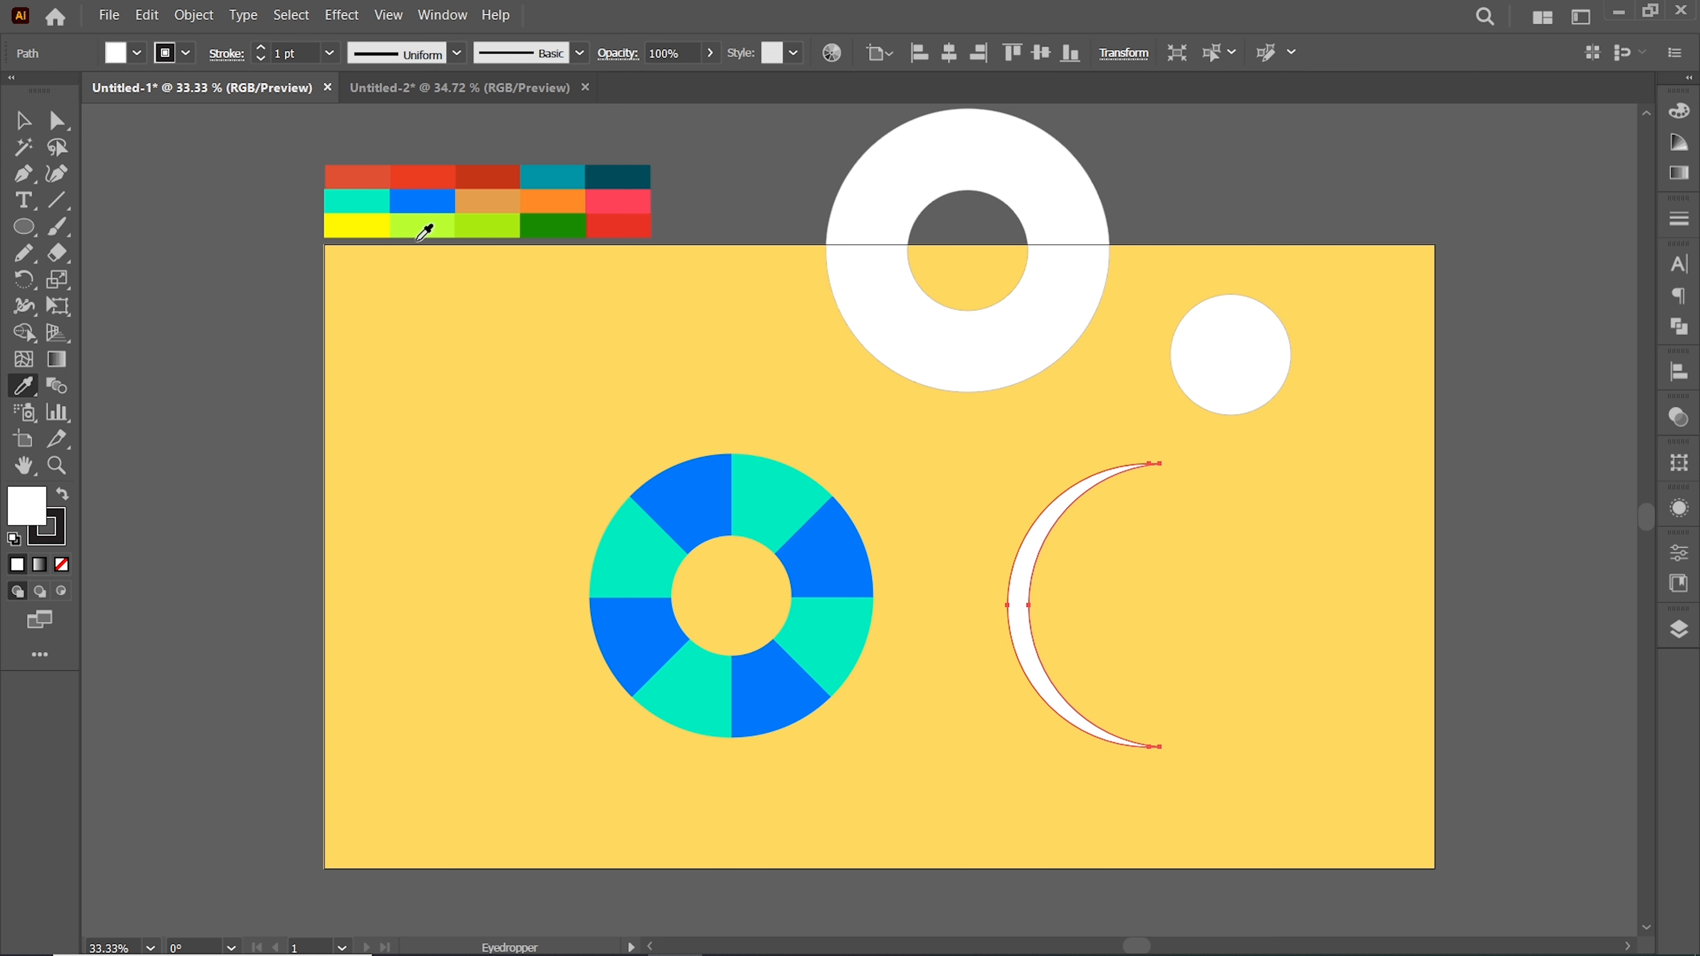
pyautogui.click(623, 174)
pyautogui.press('v')
pyautogui.click(1677, 421)
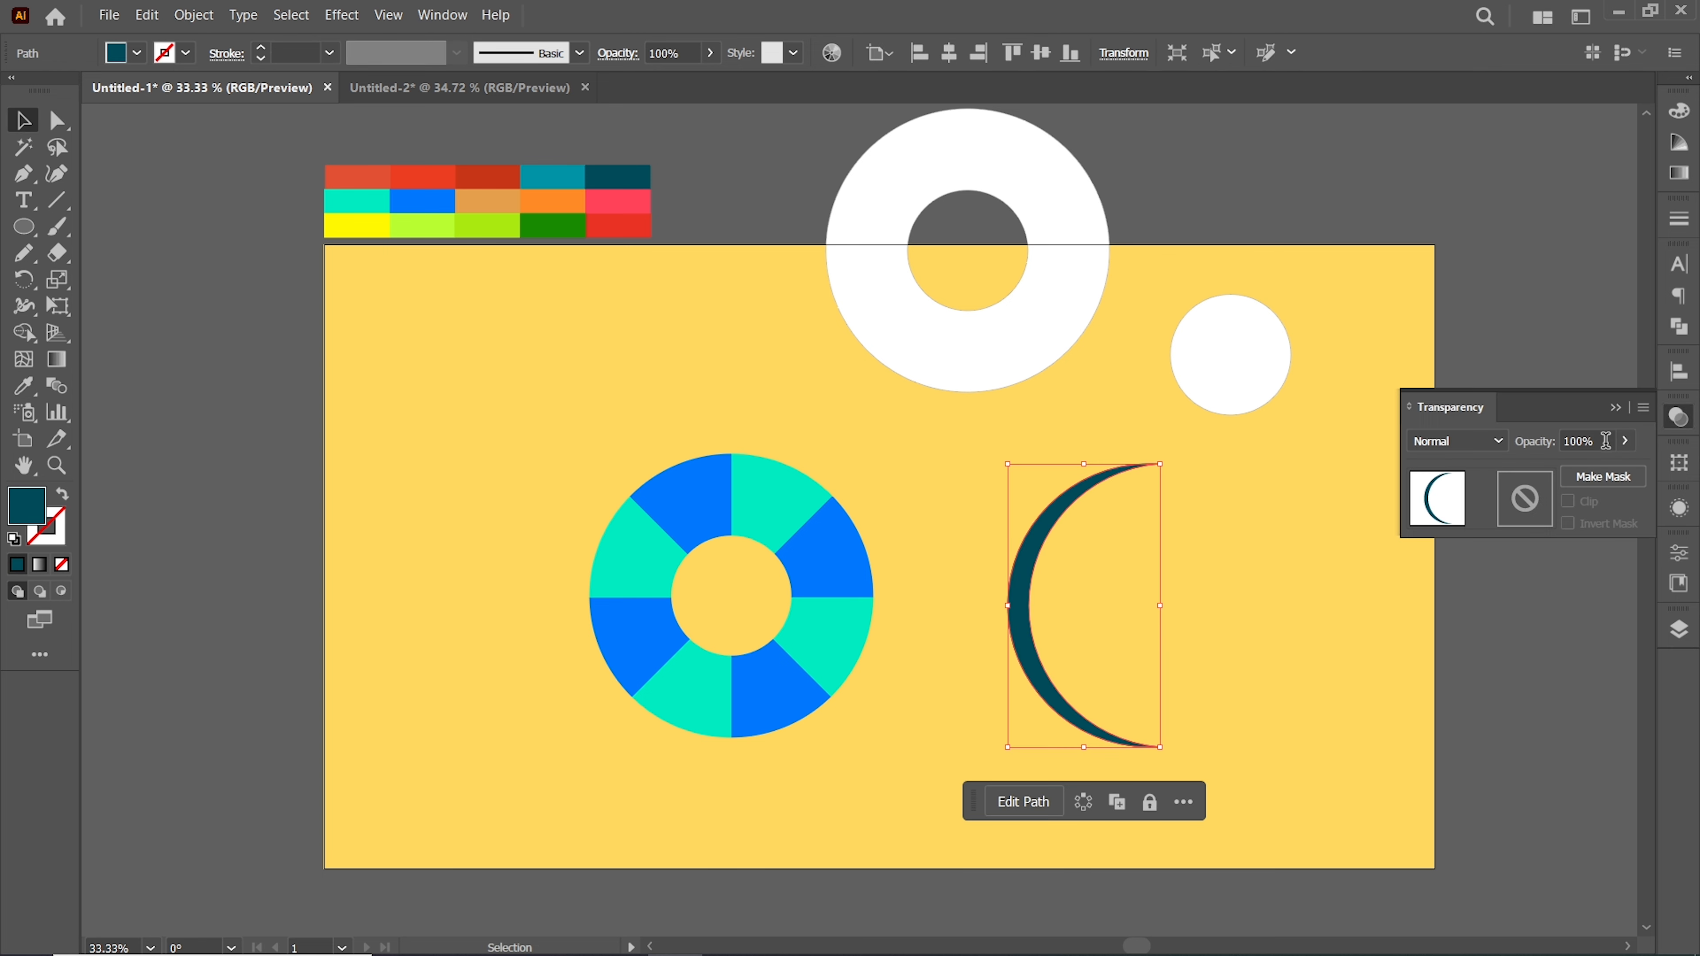
pyautogui.write('30')
pyautogui.press('Return')
pyautogui.click(1615, 408)
# Move the crescent onto the ring's left edge and bring it to the front
pyautogui.moveTo(1012, 583); pyautogui.dragTo(767, 626)
pyautogui.rightClick(849, 720)
pyautogui.moveTo(890, 619)
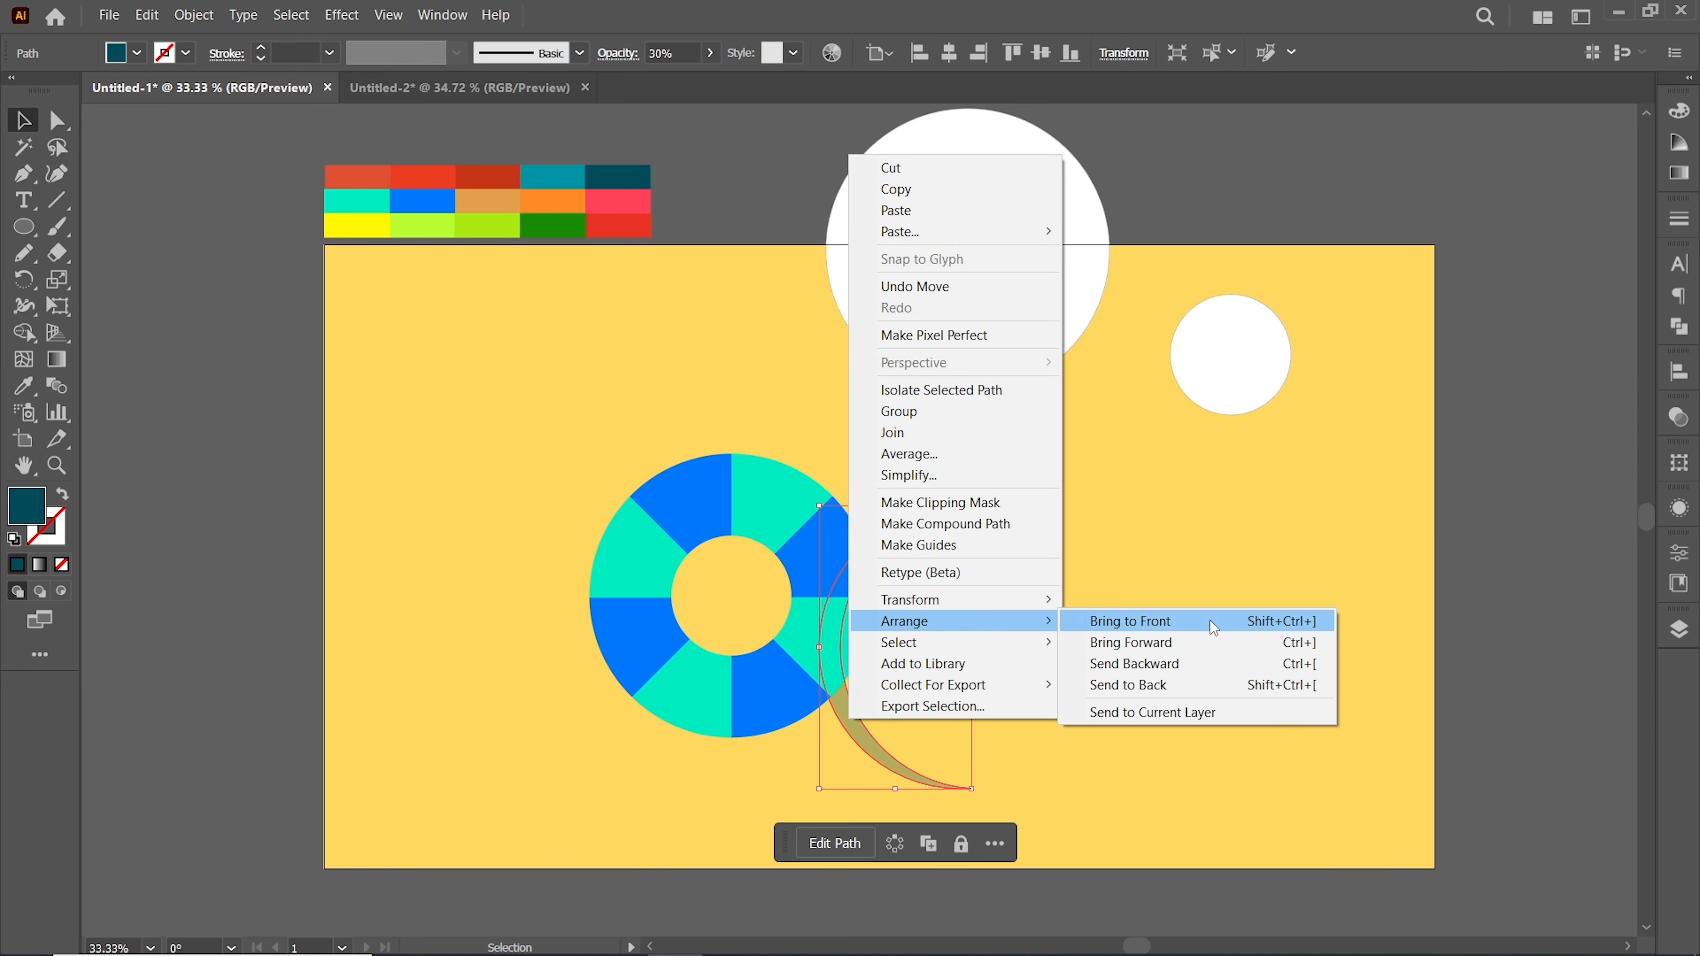
pyautogui.click(1138, 619)
pyautogui.moveTo(839, 701); pyautogui.dragTo(610, 645)
# Make a thin crescent from the small circle using Shape Builder
pyautogui.click(1078, 582)
pyautogui.moveTo(1237, 367); pyautogui.dragTo(1133, 502)
pyautogui.keyDown('shift'); pyautogui.click(1204, 536); pyautogui.keyUp('shift')
pyautogui.hotkey('shift', 'm')
pyautogui.moveTo(979, 505); pyautogui.dragTo(1112, 494)
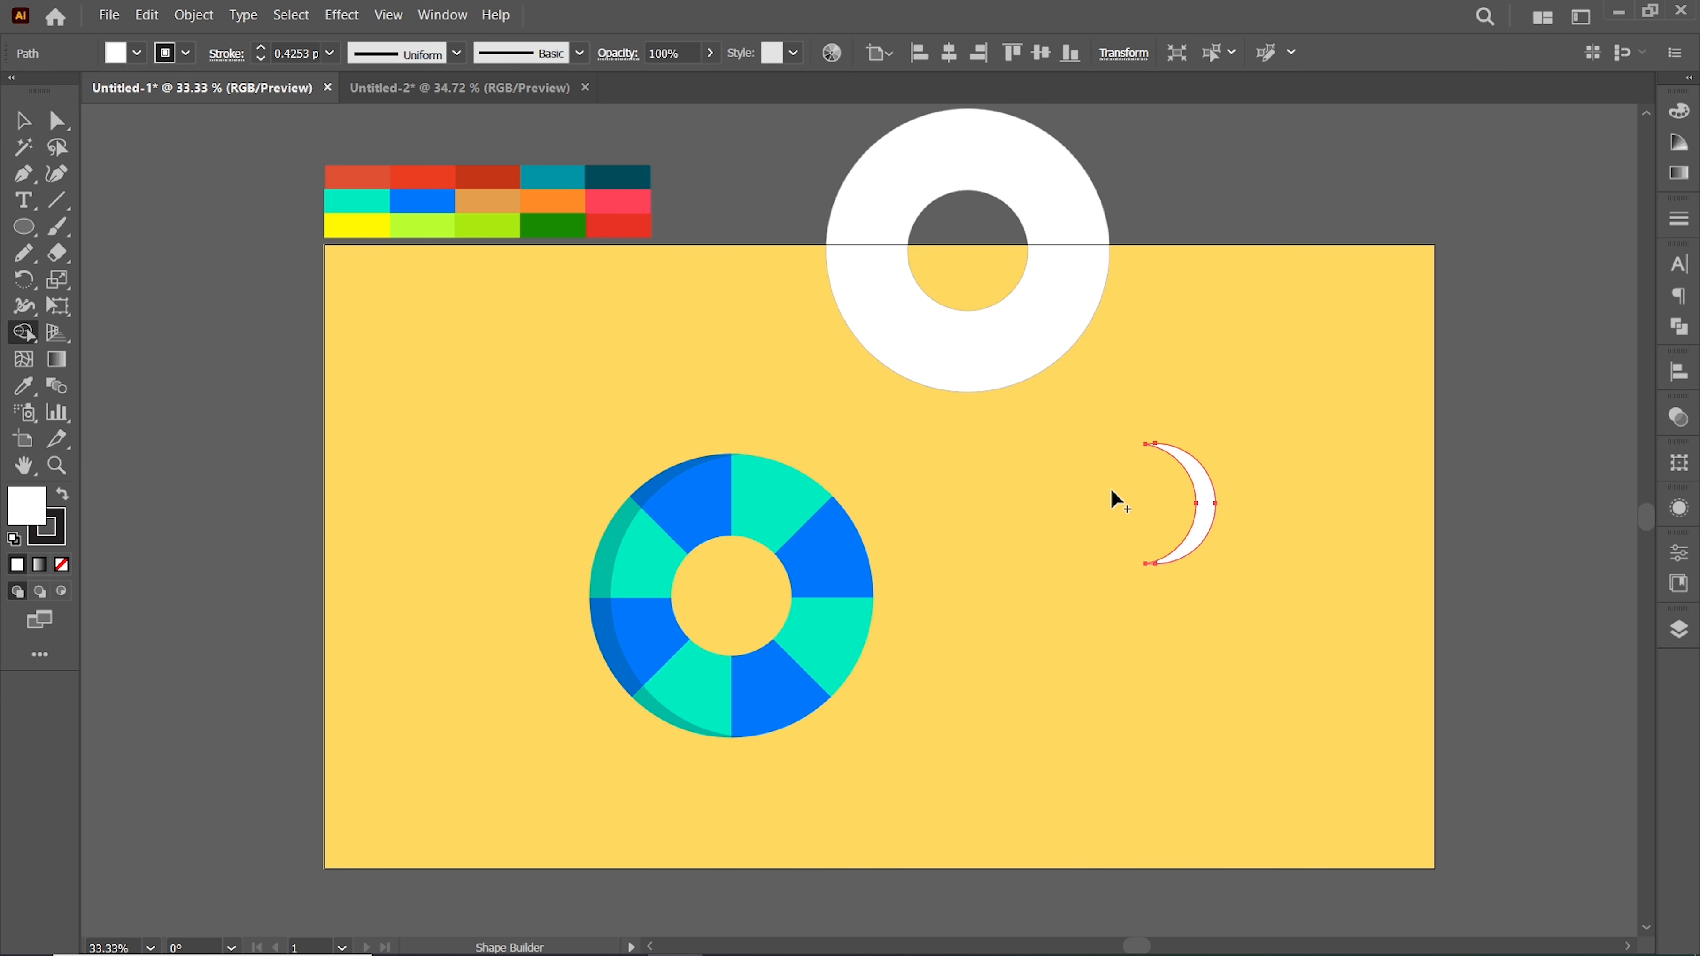
# Fill the small crescent with dark teal at 30% opacity and place it on the ring's inner right edge
pyautogui.press('i')
pyautogui.click(610, 185)
pyautogui.click(1680, 417)
pyautogui.click(1617, 442)
pyautogui.write('30')
pyautogui.press('Return')
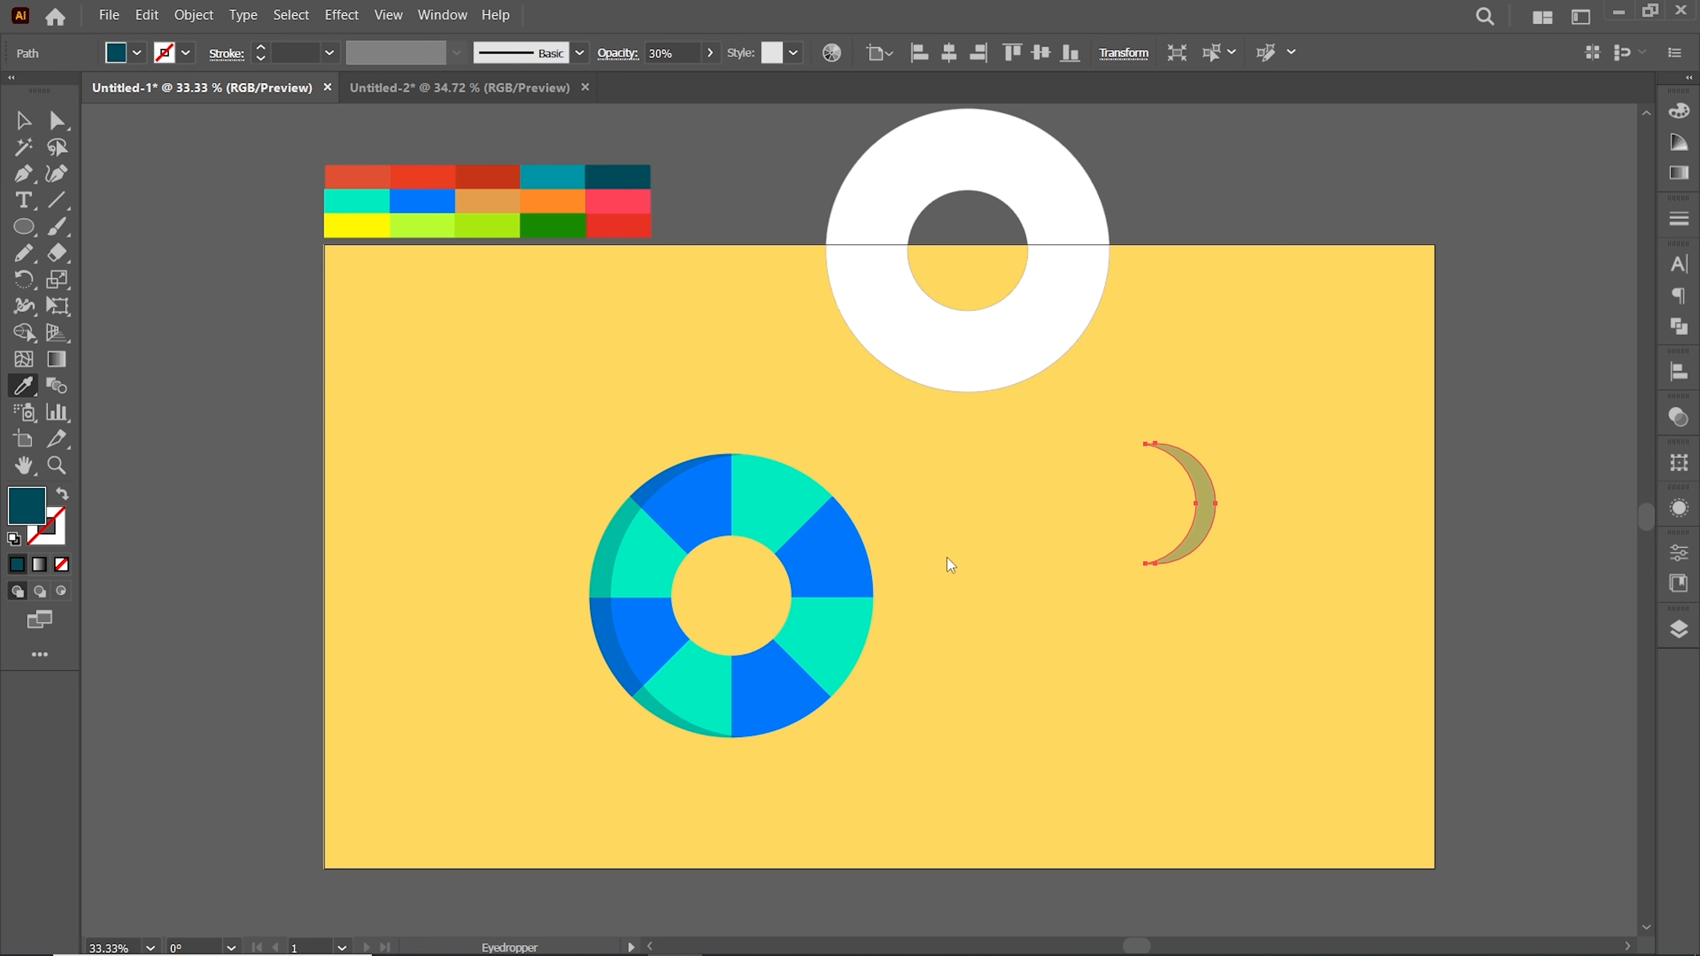
pyautogui.press('v')
pyautogui.moveTo(1204, 522); pyautogui.dragTo(798, 614)
# Select all lifebuoy parts and group them
pyautogui.moveTo(626, 463); pyautogui.dragTo(579, 438)
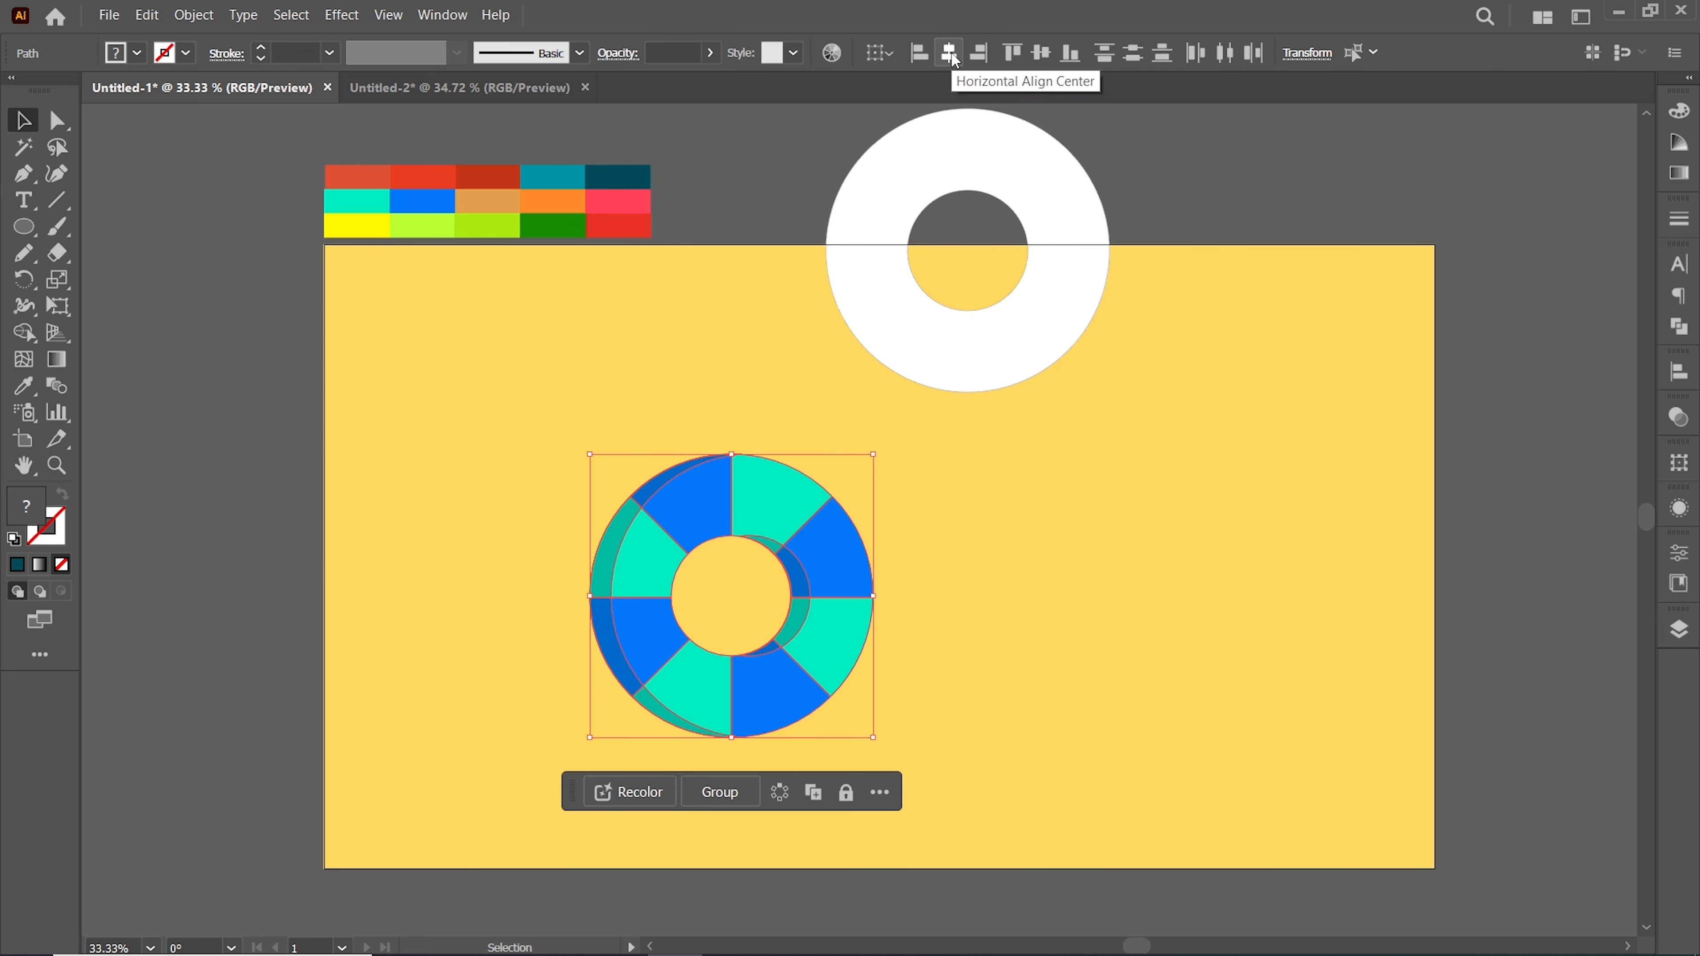
pyautogui.click(1017, 553)
pyautogui.moveTo(563, 497); pyautogui.dragTo(897, 699)
pyautogui.rightClick(896, 702)
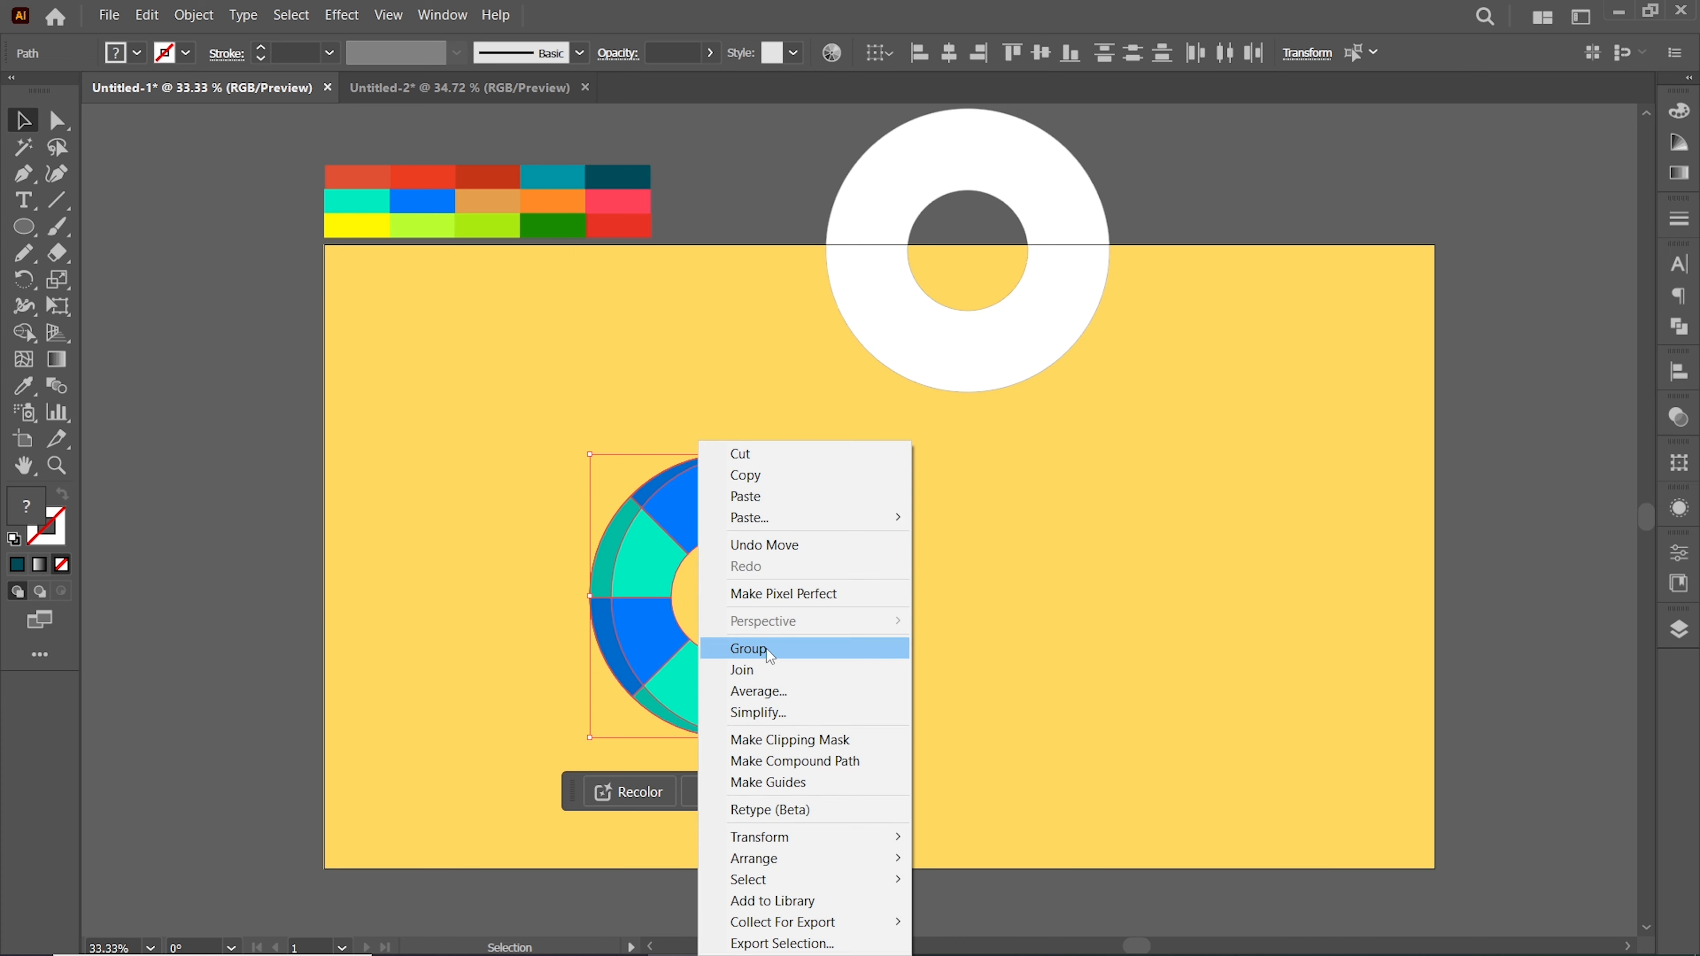
pyautogui.click(736, 645)
# Move the spare ring onto the artboard and apply Offset Path to it
pyautogui.moveTo(1005, 369); pyautogui.dragTo(1137, 621)
pyautogui.click(192, 15)
pyautogui.moveTo(468, 493)
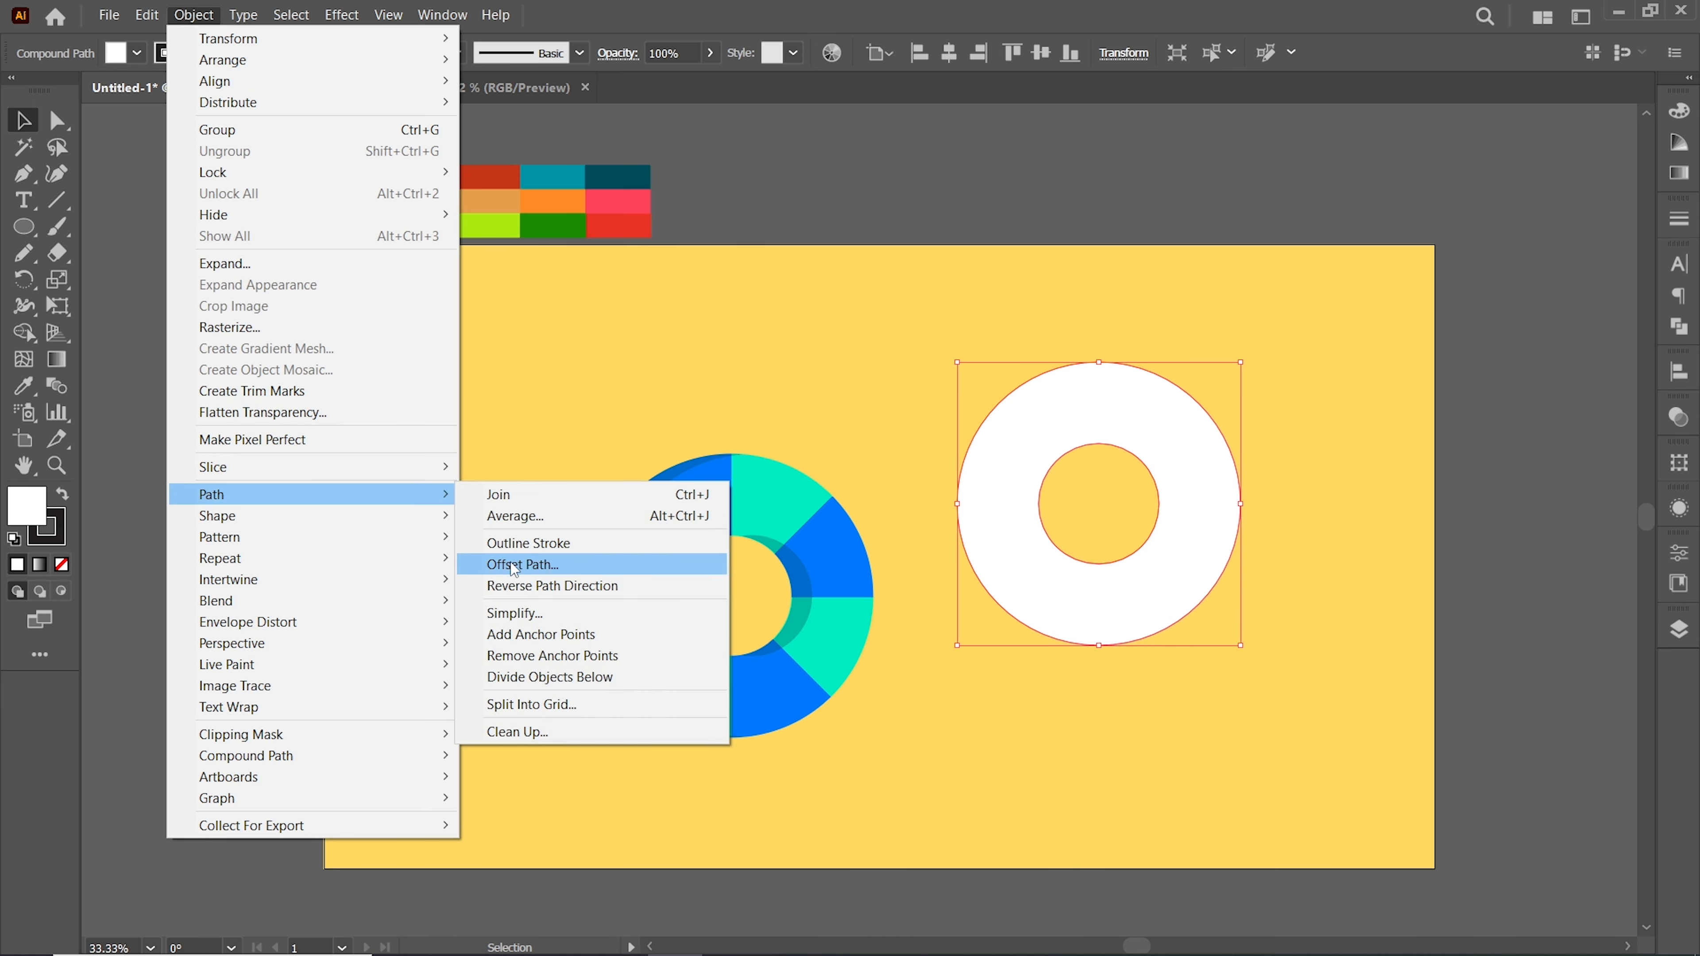
pyautogui.click(626, 562)
pyautogui.click(927, 274)
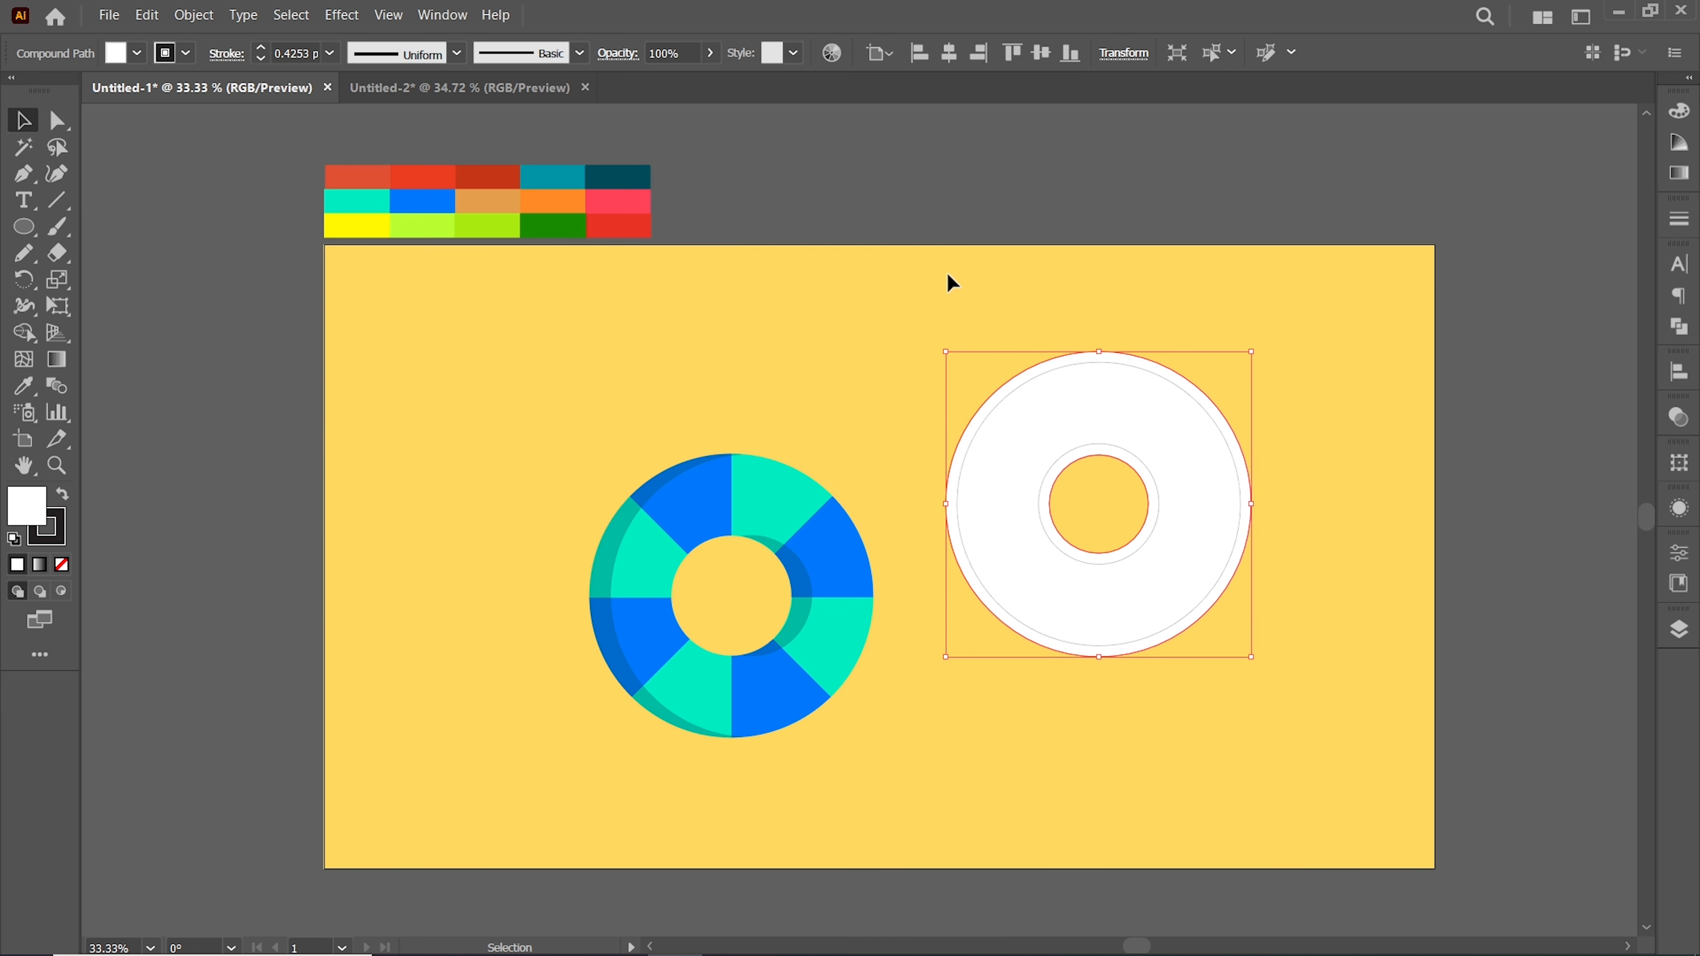
# Center-align the offset white ring with the lifebuoy horizontally and vertically and send it behind
pyautogui.click(1096, 422)
pyautogui.keyDown('shift'); pyautogui.click(697, 552); pyautogui.keyUp('shift')
pyautogui.click(949, 53)
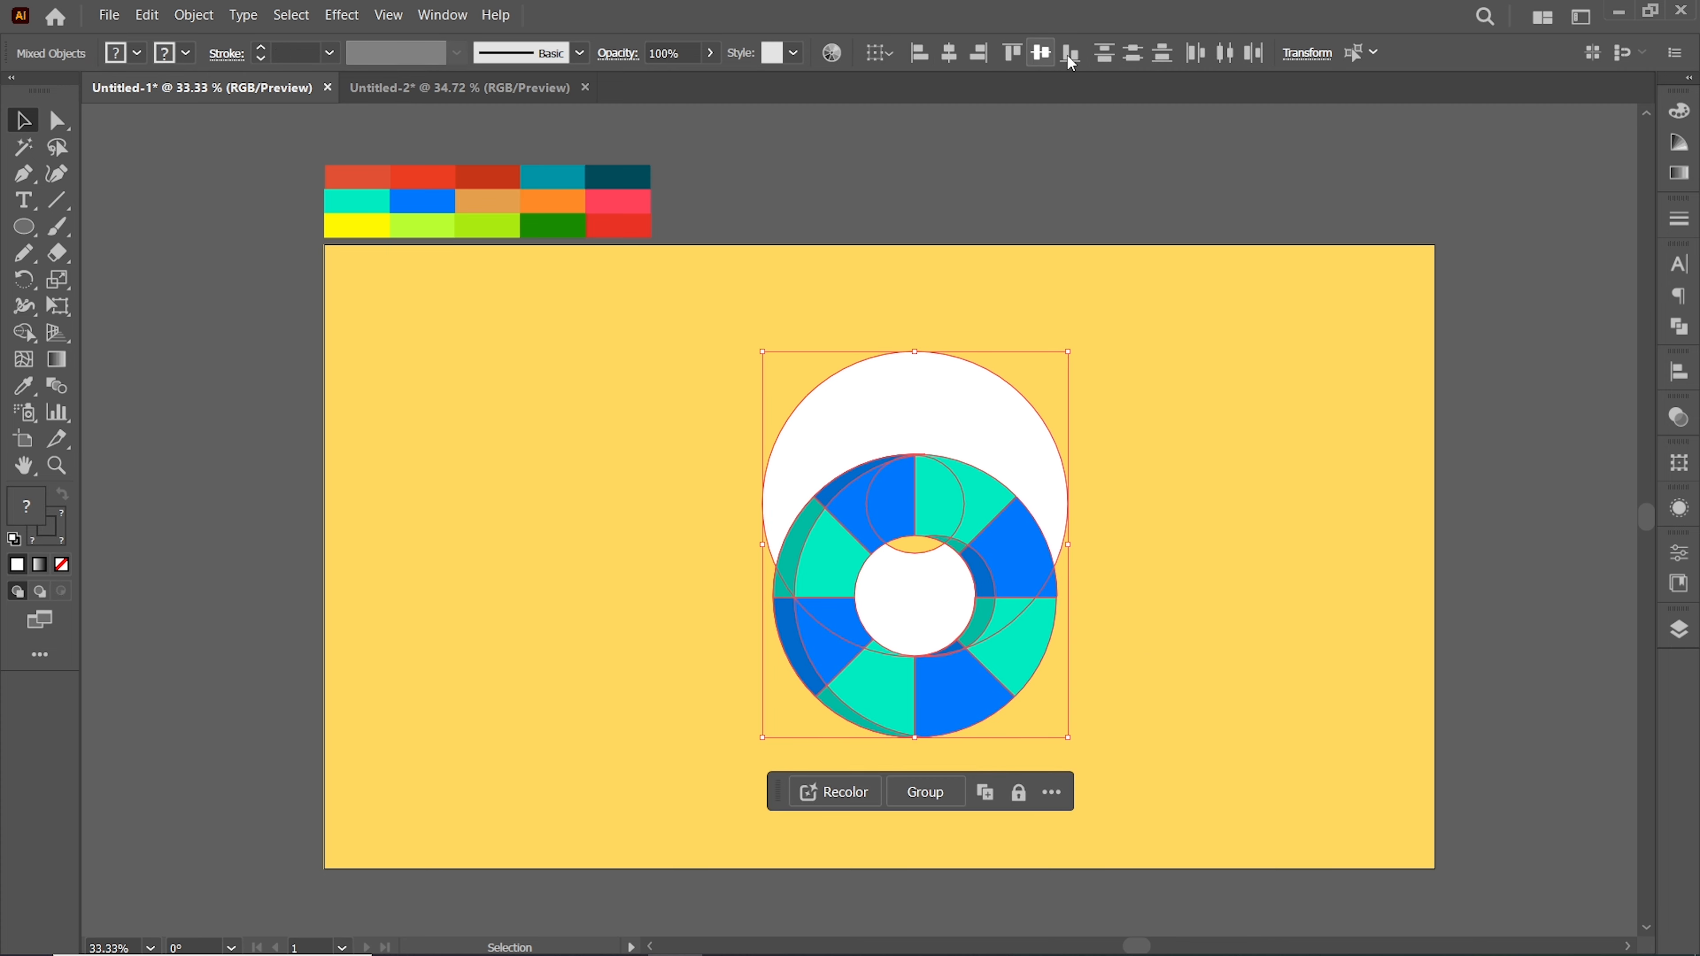
pyautogui.click(1040, 53)
pyautogui.click(713, 404)
pyautogui.rightClick(888, 424)
pyautogui.click(930, 661)
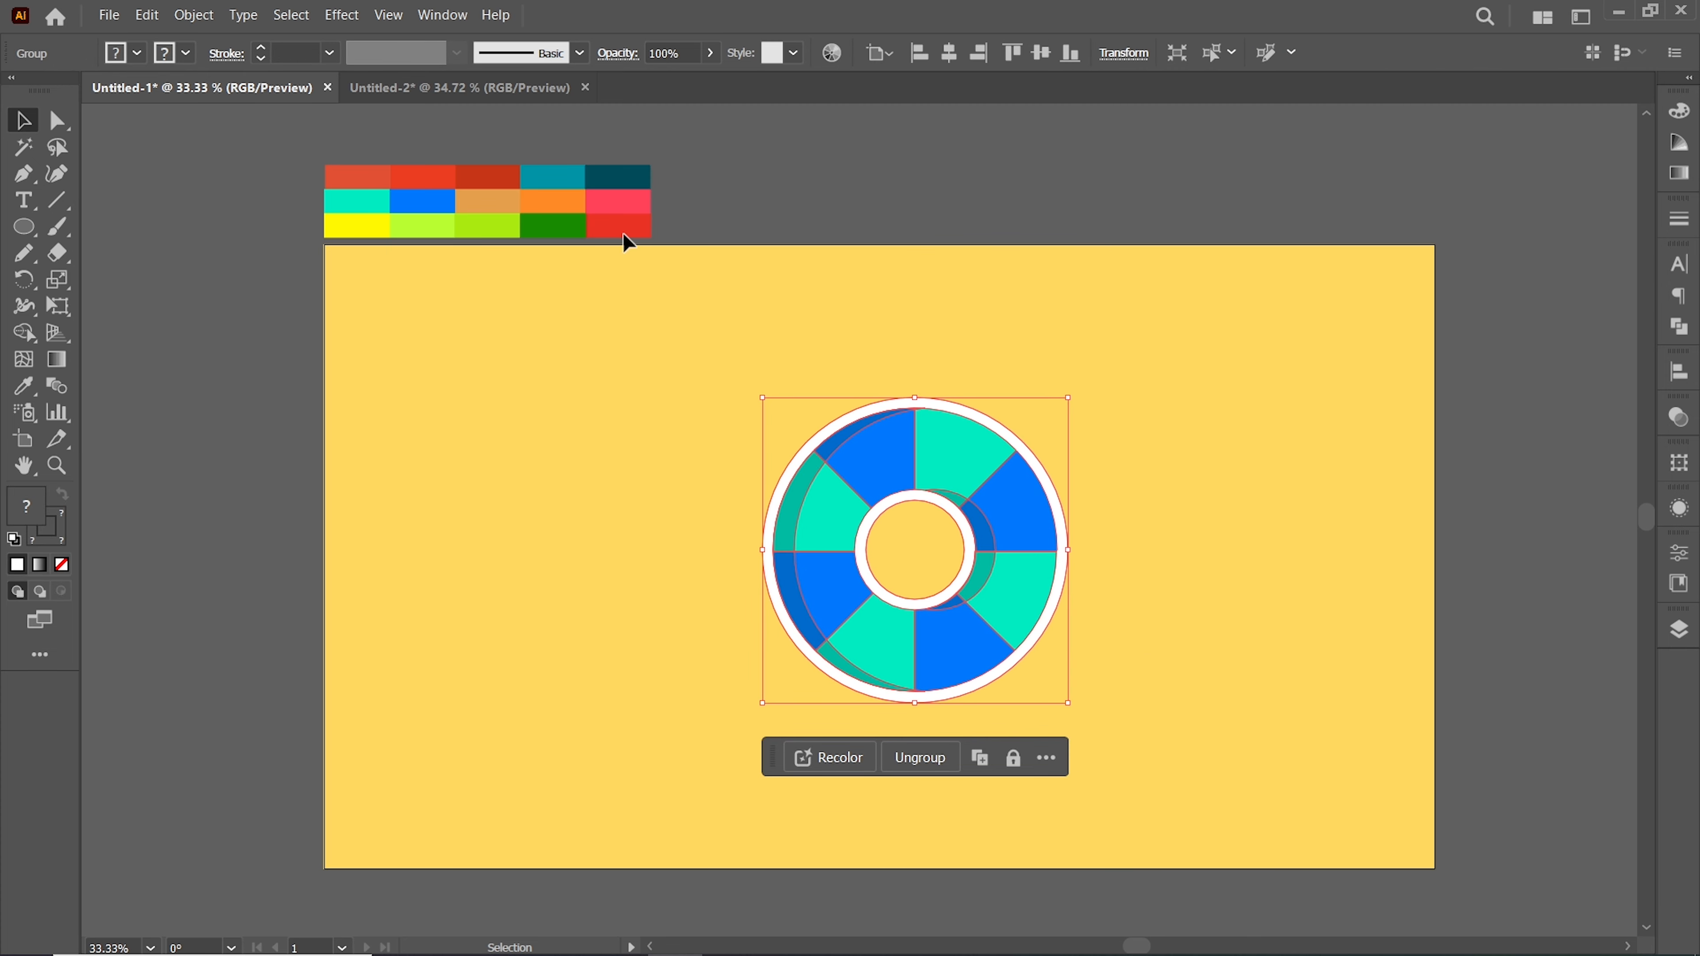
# Apply a Drop Shadow with Multiply mode, 20% opacity, 1 px X and Y offsets and 5 px blur
pyautogui.click(341, 14)
pyautogui.moveTo(493, 307)
pyautogui.click(696, 300)
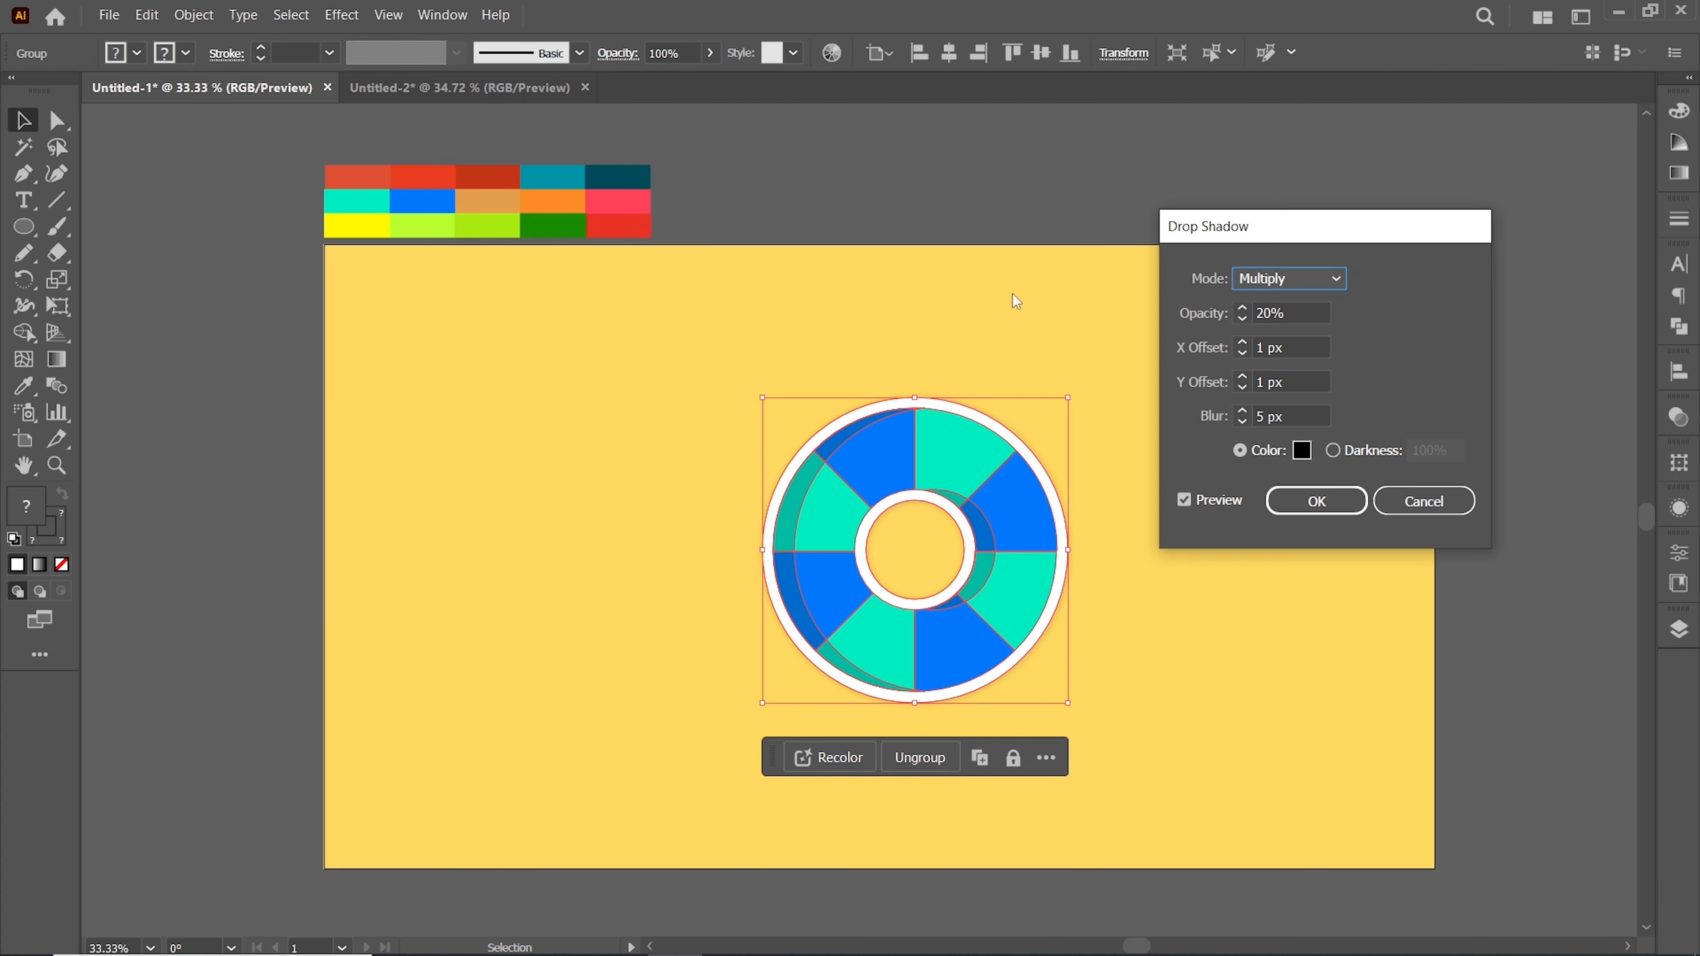
pyautogui.click(1316, 501)
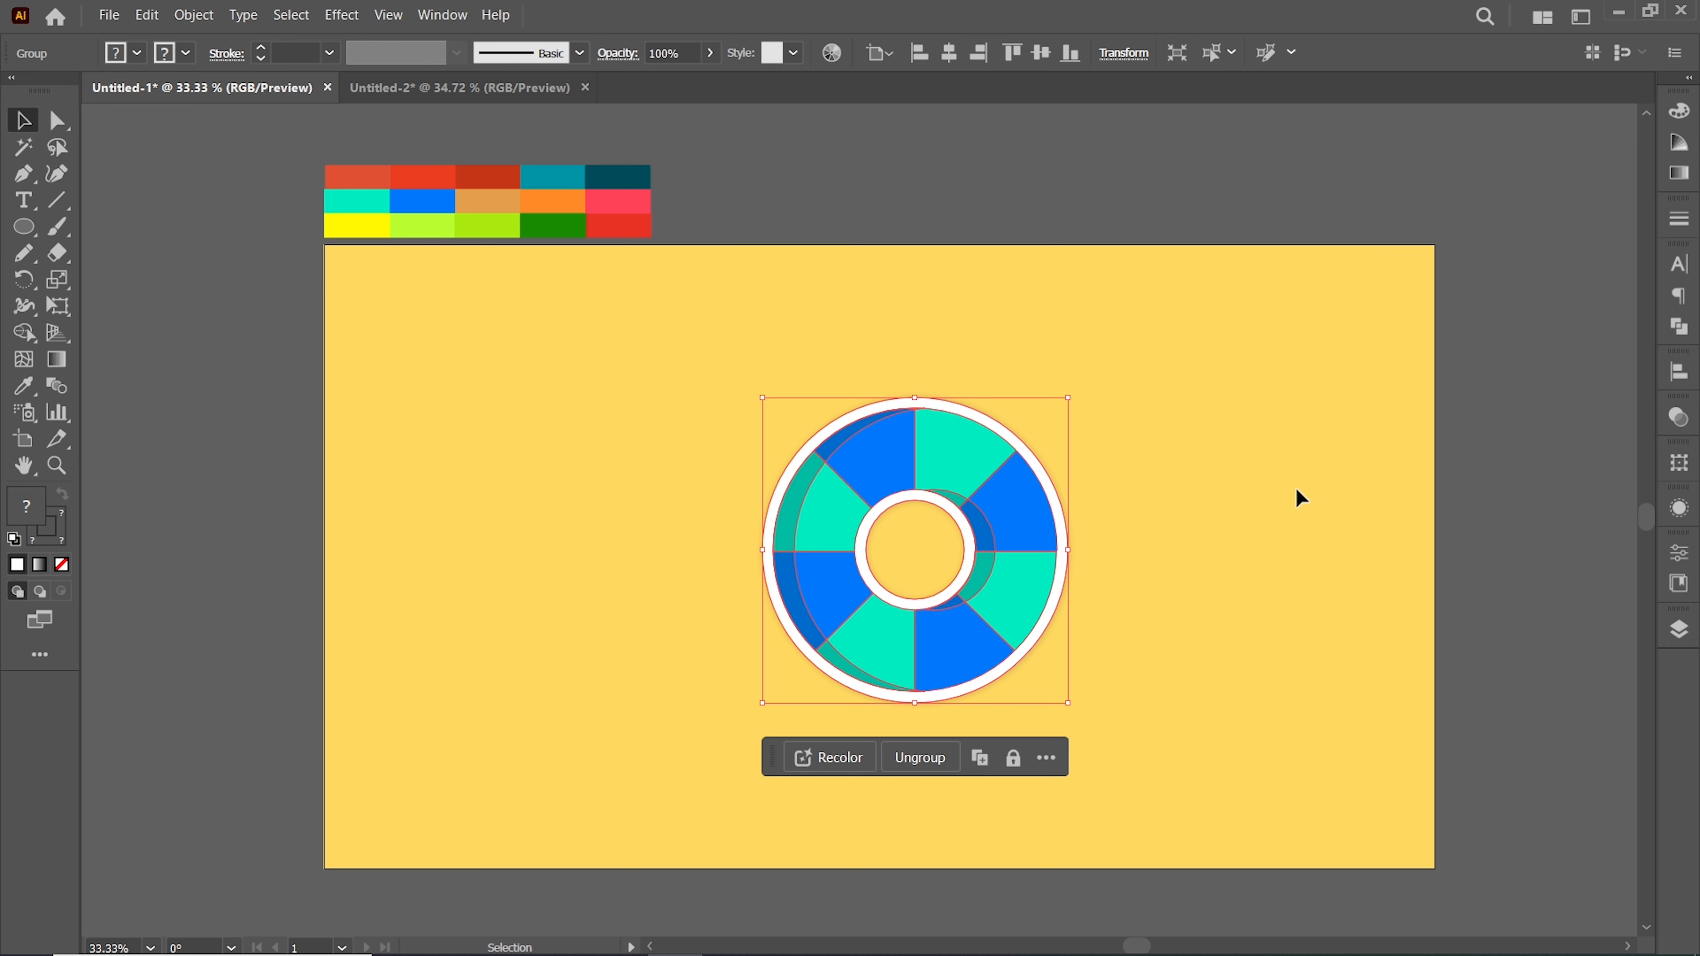
# Move the lifebuoy slightly left and hide Layer 2
pyautogui.click(1182, 550)
pyautogui.moveTo(1054, 585); pyautogui.dragTo(986, 616)
pyautogui.click(1682, 632)
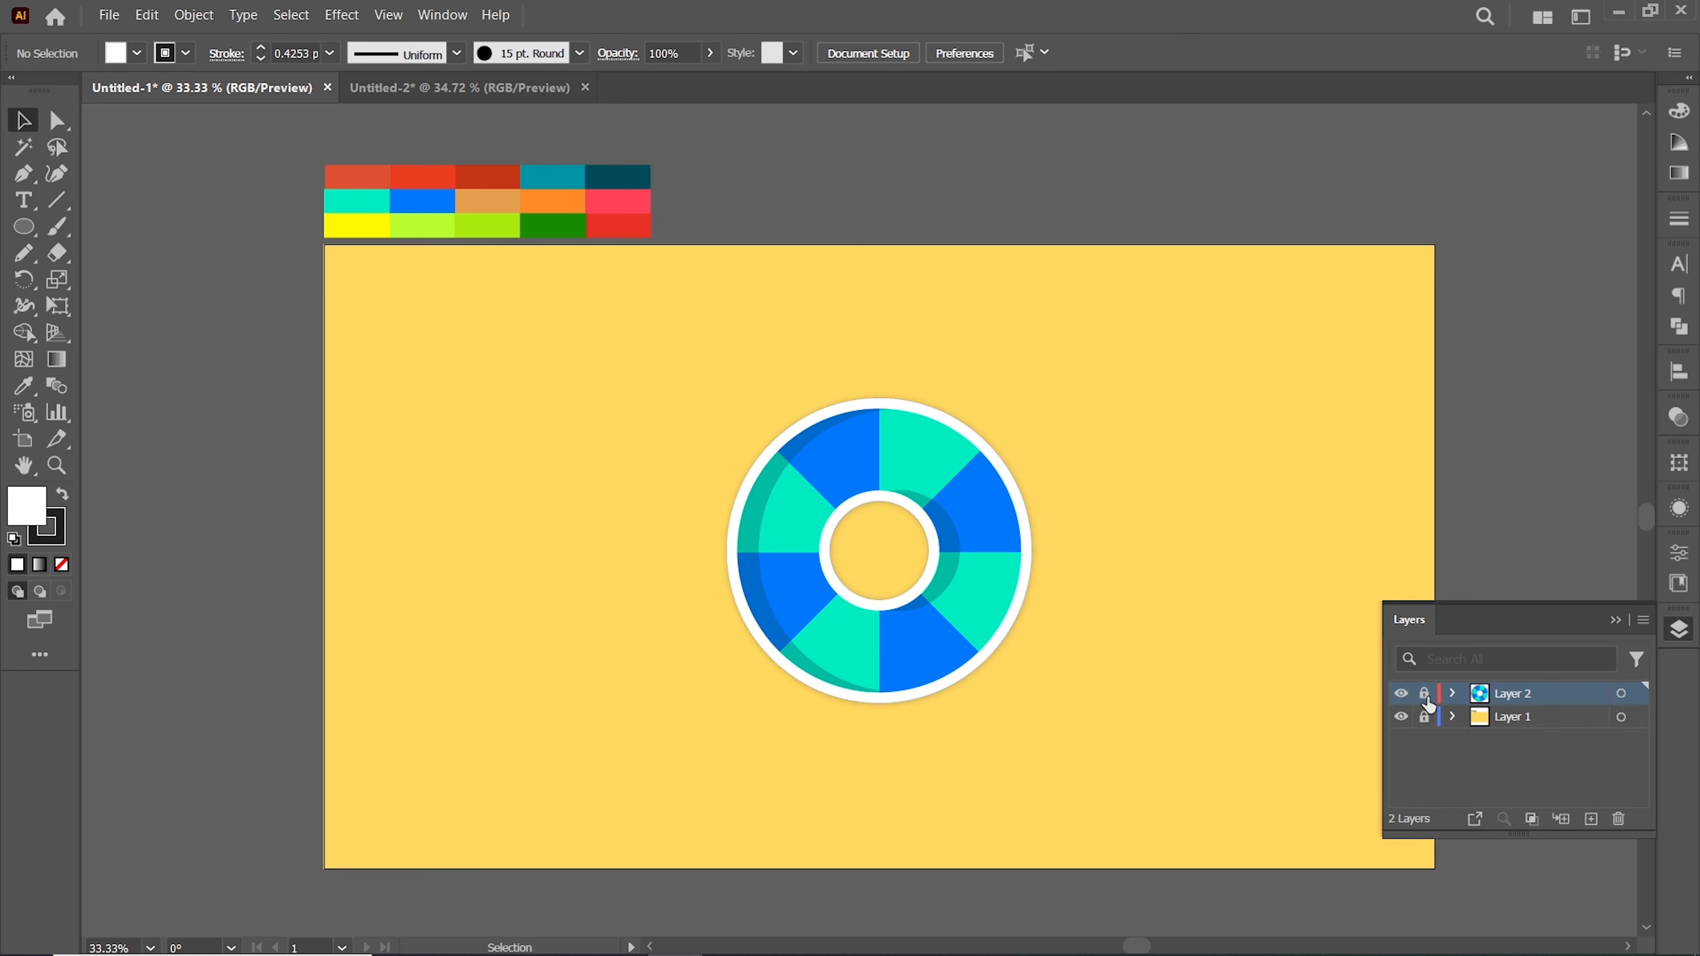
pyautogui.click(1401, 694)
pyautogui.click(1615, 620)
# Draw a tall ellipse and a small circle centered on its bottom tip
pyautogui.press('l')
pyautogui.moveTo(812, 289)
pyautogui.mouseDown()
pyautogui.moveTo(858, 519)
pyautogui.moveTo(981, 798)
pyautogui.mouseUp()
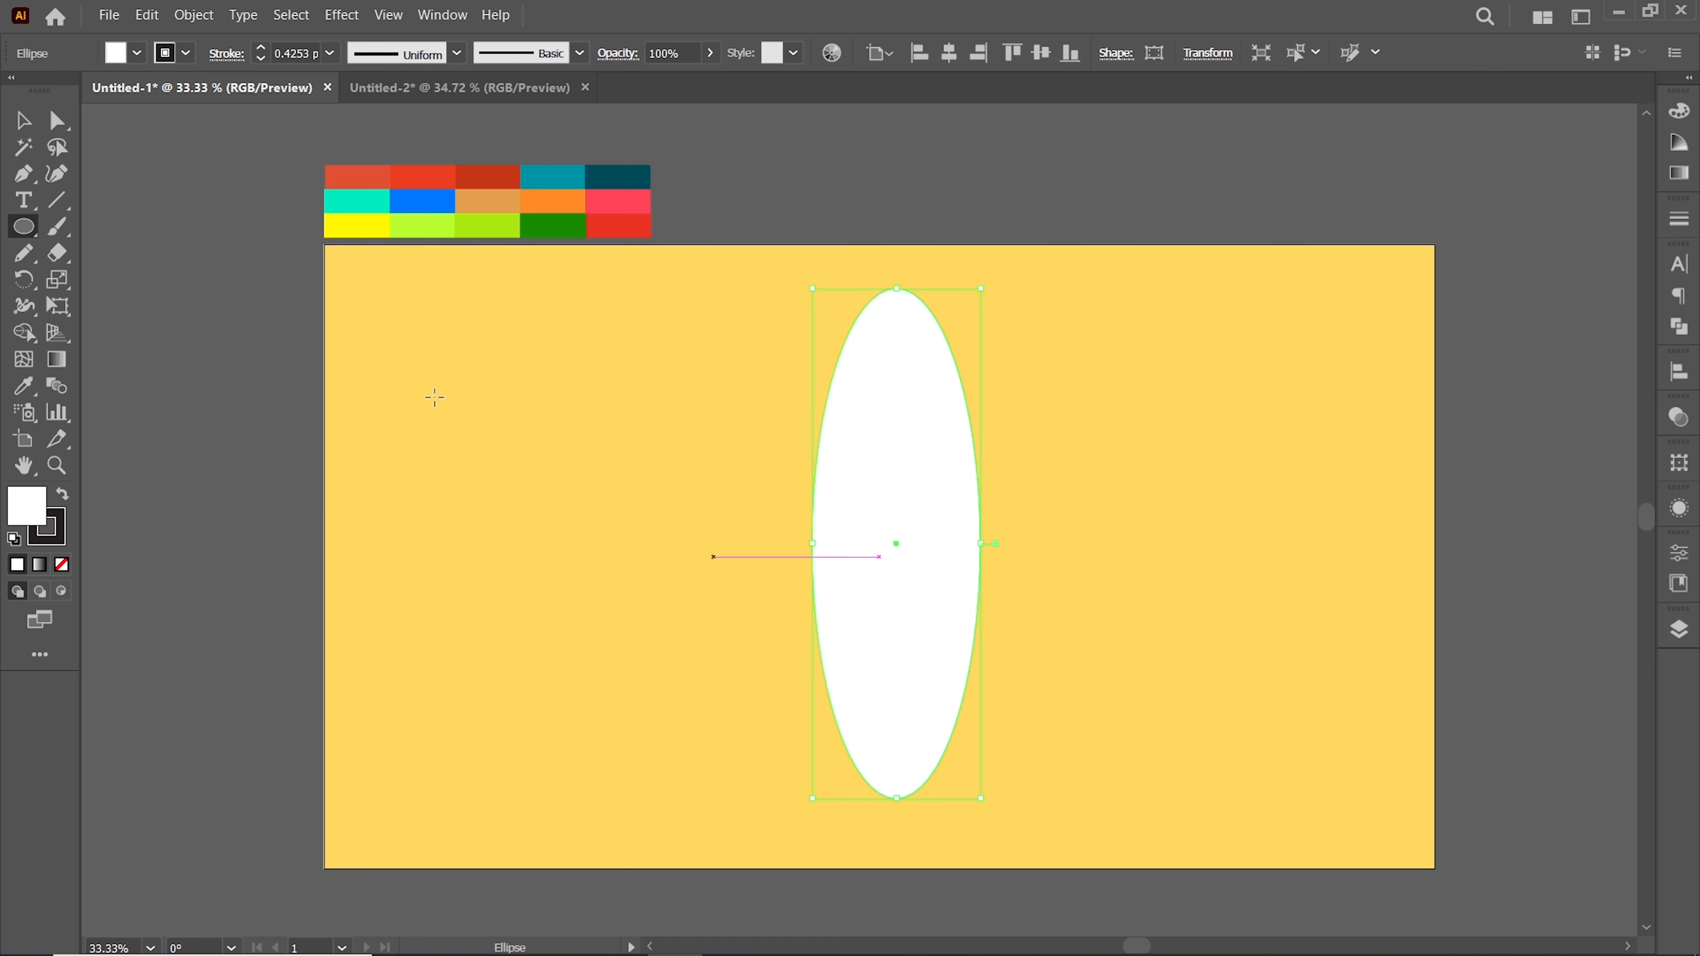
pyautogui.moveTo(570, 584); pyautogui.dragTo(898, 793)
pyautogui.press('v')
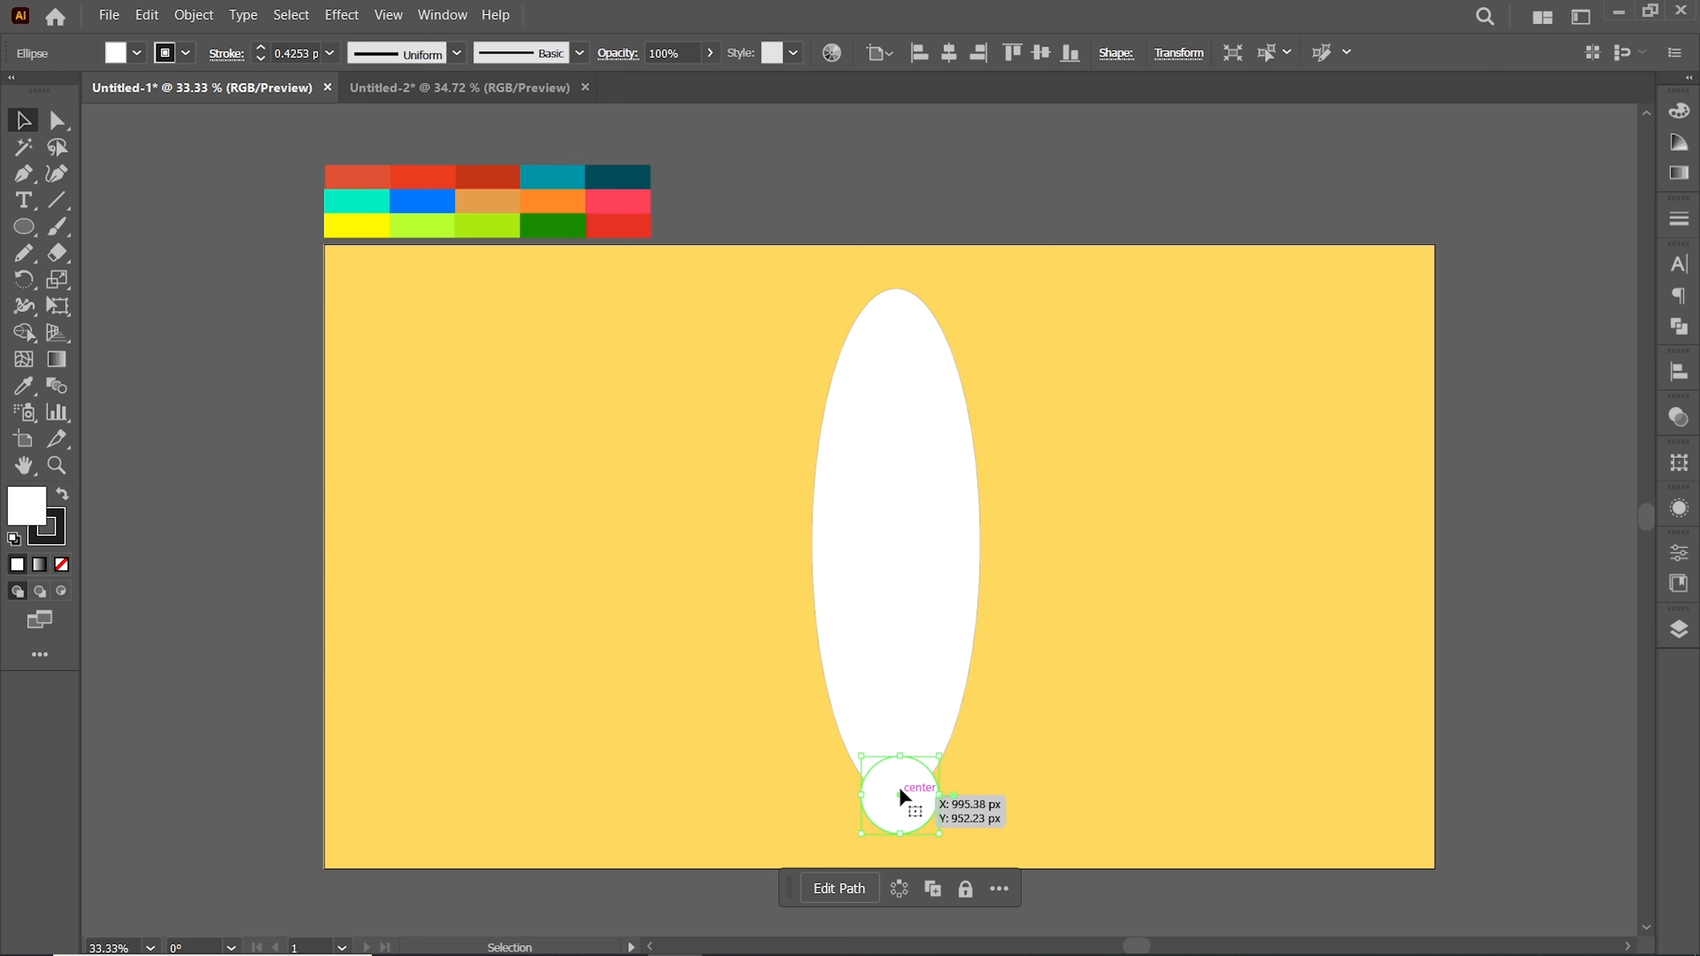
# Notch the board's tail by removing the circle area with Shape Builder, then duplicate the board to the right
pyautogui.hotkey('ctrl', 'a')
pyautogui.click(23, 333)
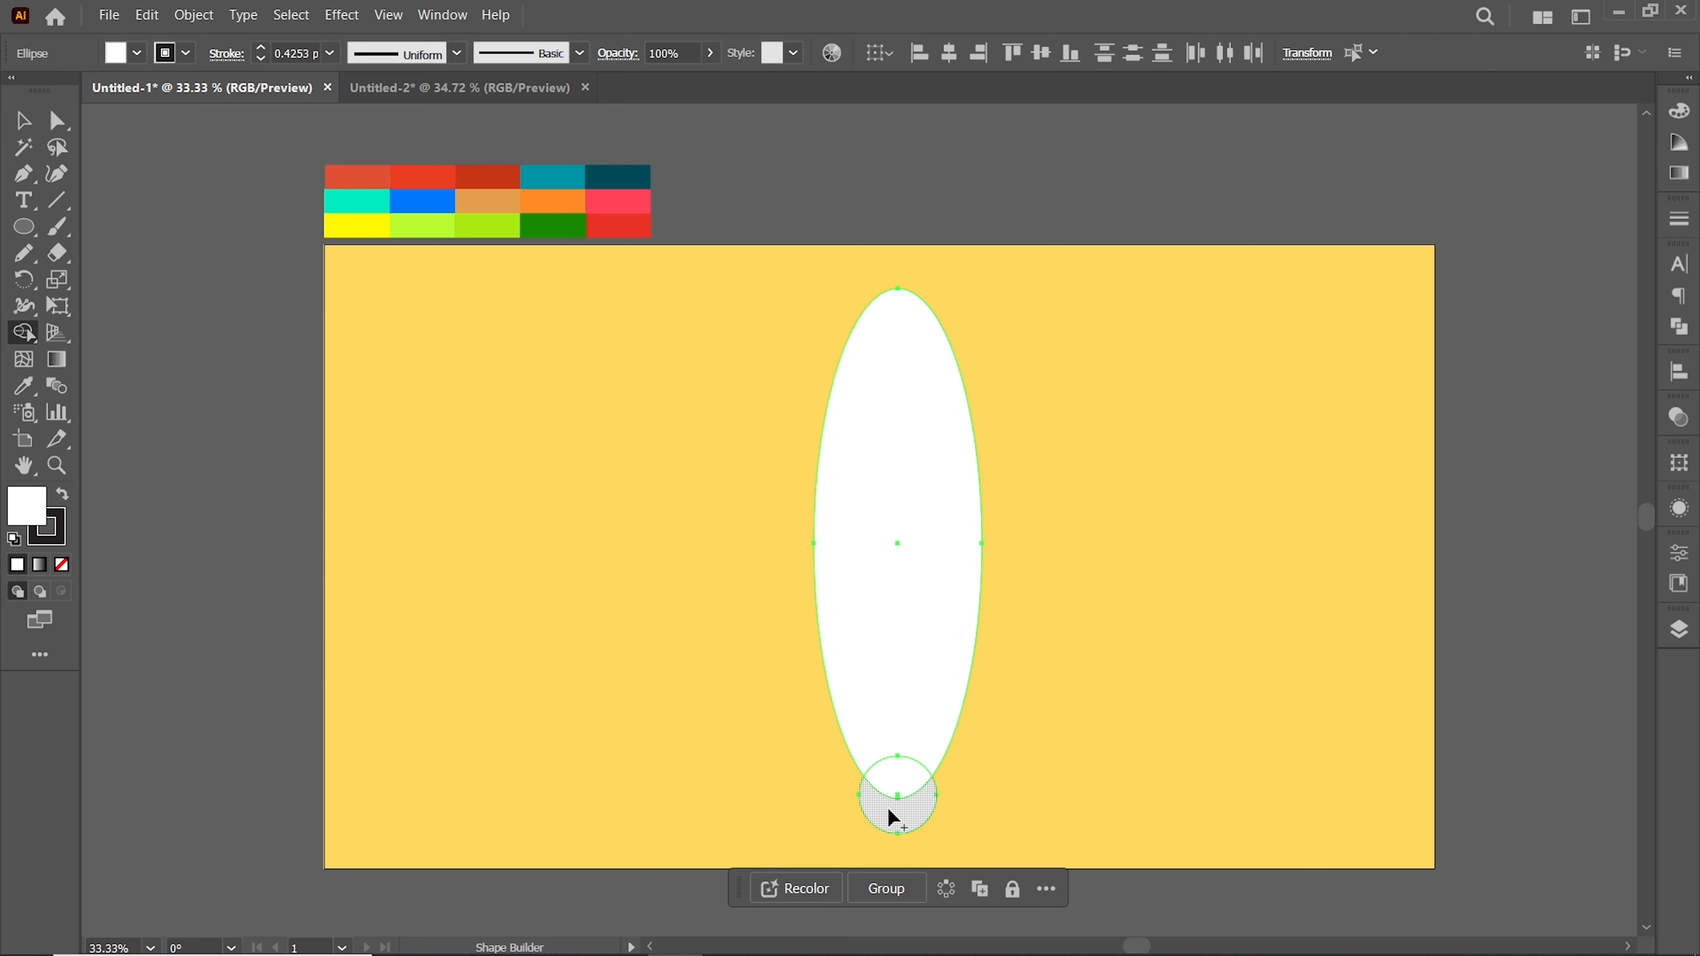
pyautogui.moveTo(851, 813)
pyautogui.mouseDown()
pyautogui.moveTo(940, 802)
pyautogui.moveTo(864, 755)
pyautogui.mouseUp()
pyautogui.click(57, 120)
pyautogui.click(22, 122)
pyautogui.click(670, 428)
pyautogui.moveTo(950, 554); pyautogui.dragTo(1313, 546)
pyautogui.click(645, 486)
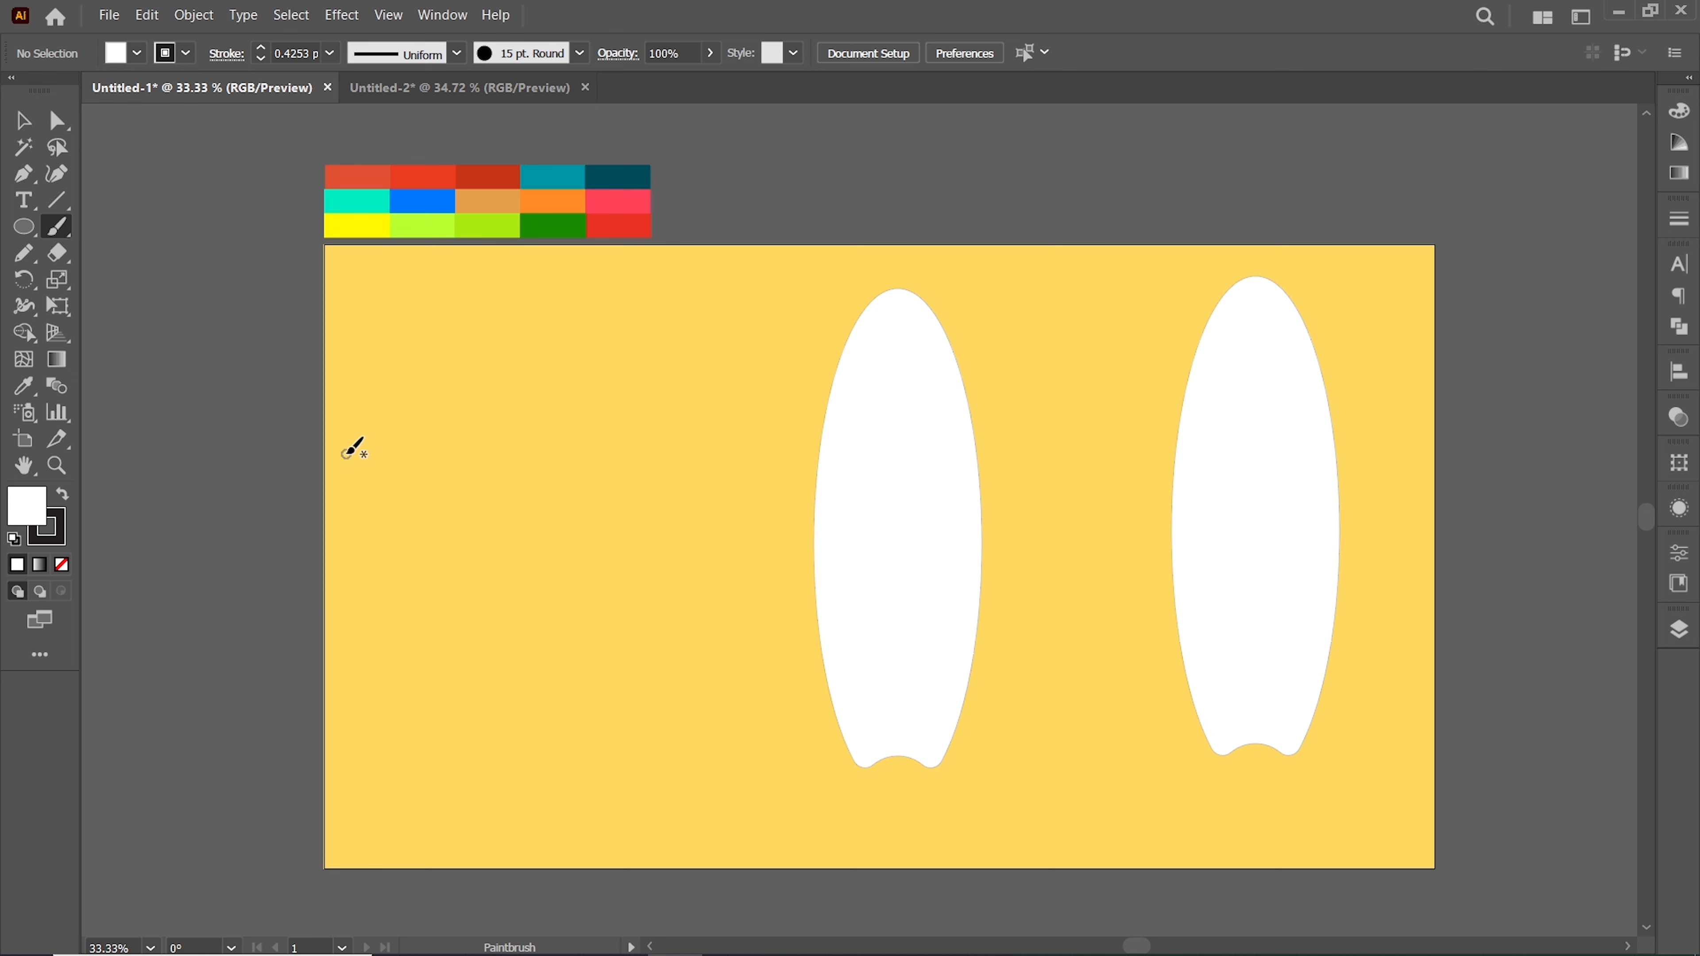
# Paint six curved diagonal strokes across the left surfboard with the Paintbrush
pyautogui.moveTo(882, 338); pyautogui.dragTo(994, 389)
pyautogui.moveTo(1002, 433); pyautogui.dragTo(1004, 430)
pyautogui.moveTo(983, 426)
pyautogui.mouseDown()
pyautogui.moveTo(990, 551)
pyautogui.moveTo(958, 565)
pyautogui.mouseUp()
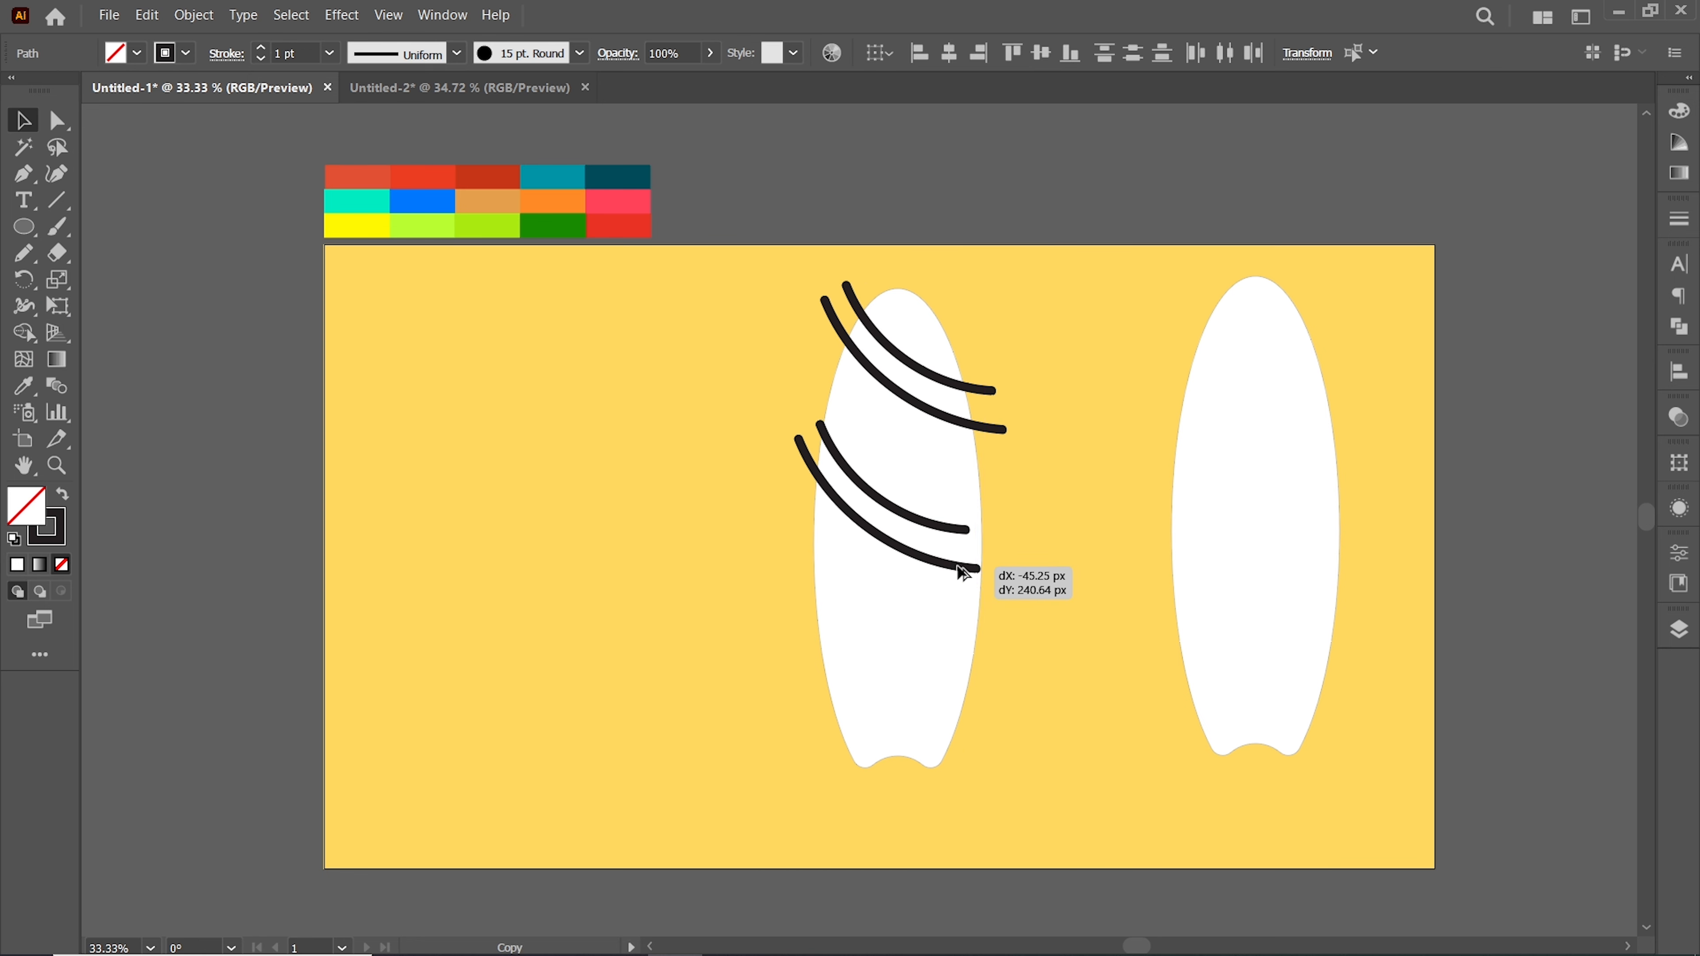
pyautogui.moveTo(977, 497); pyautogui.dragTo(1003, 497)
pyautogui.moveTo(900, 503)
pyautogui.mouseDown()
pyautogui.moveTo(916, 565)
pyautogui.moveTo(905, 711)
pyautogui.mouseUp()
pyautogui.click(1051, 638)
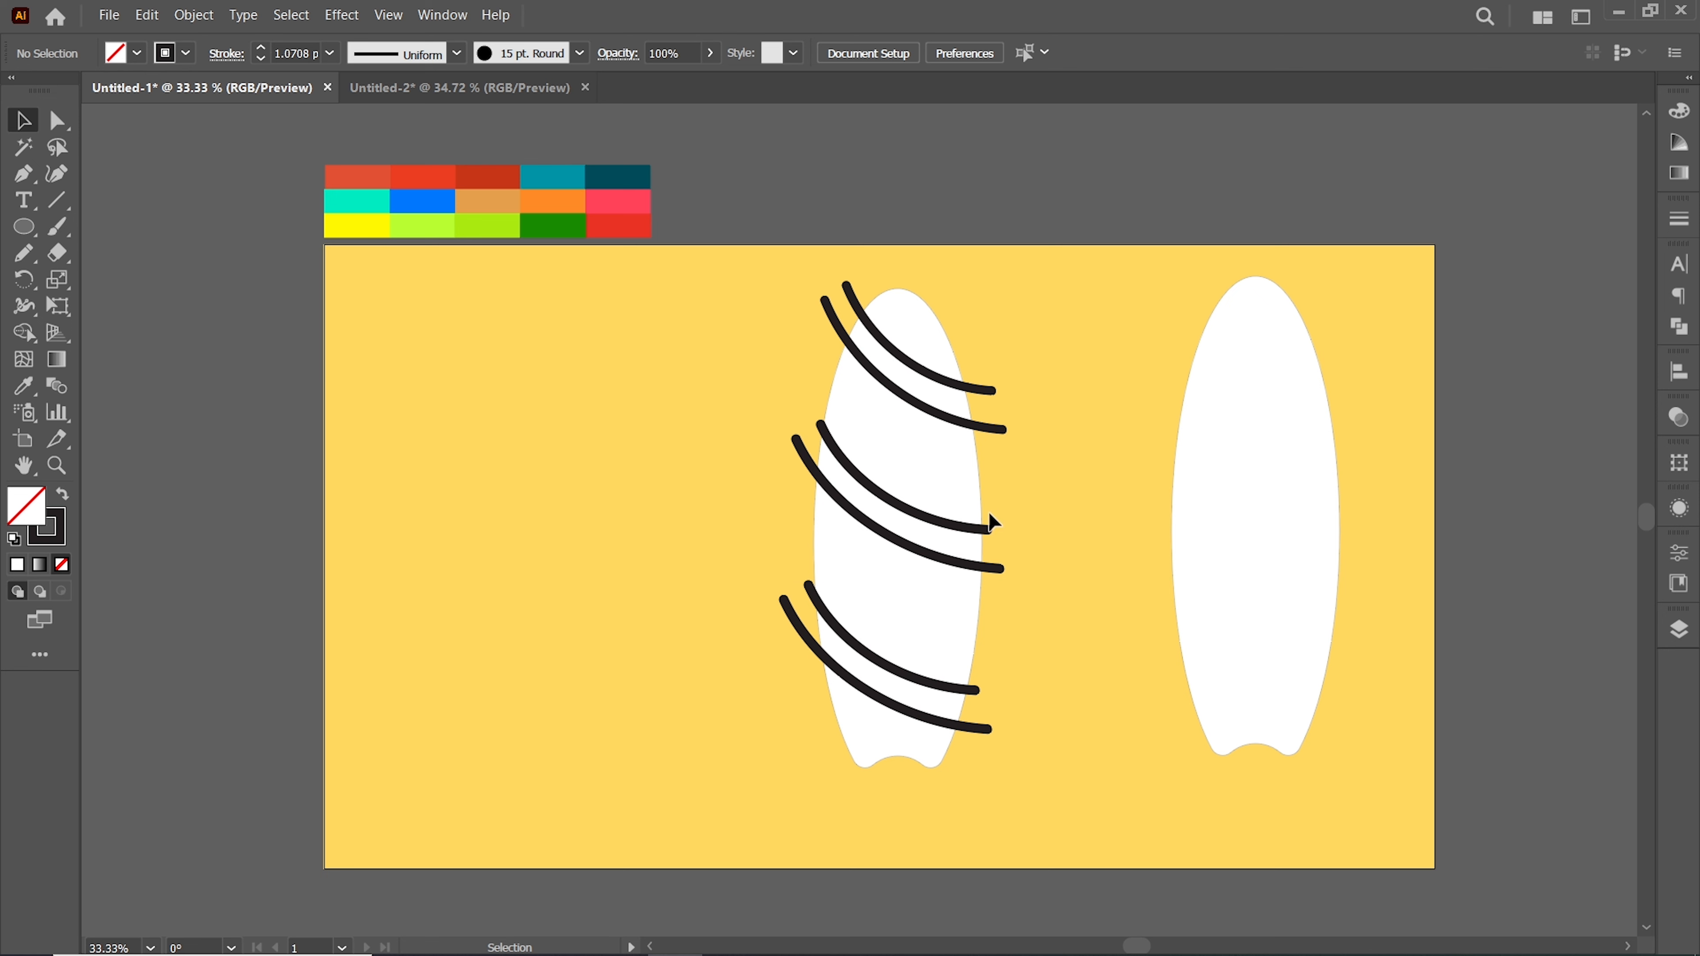
# Select all six paintbrush stripes on the left surfboard and convert them into outlined filled shapes
pyautogui.click(791, 615)
pyautogui.moveTo(790, 615); pyautogui.dragTo(790, 605)
pyautogui.click(1085, 634)
pyautogui.click(828, 299)
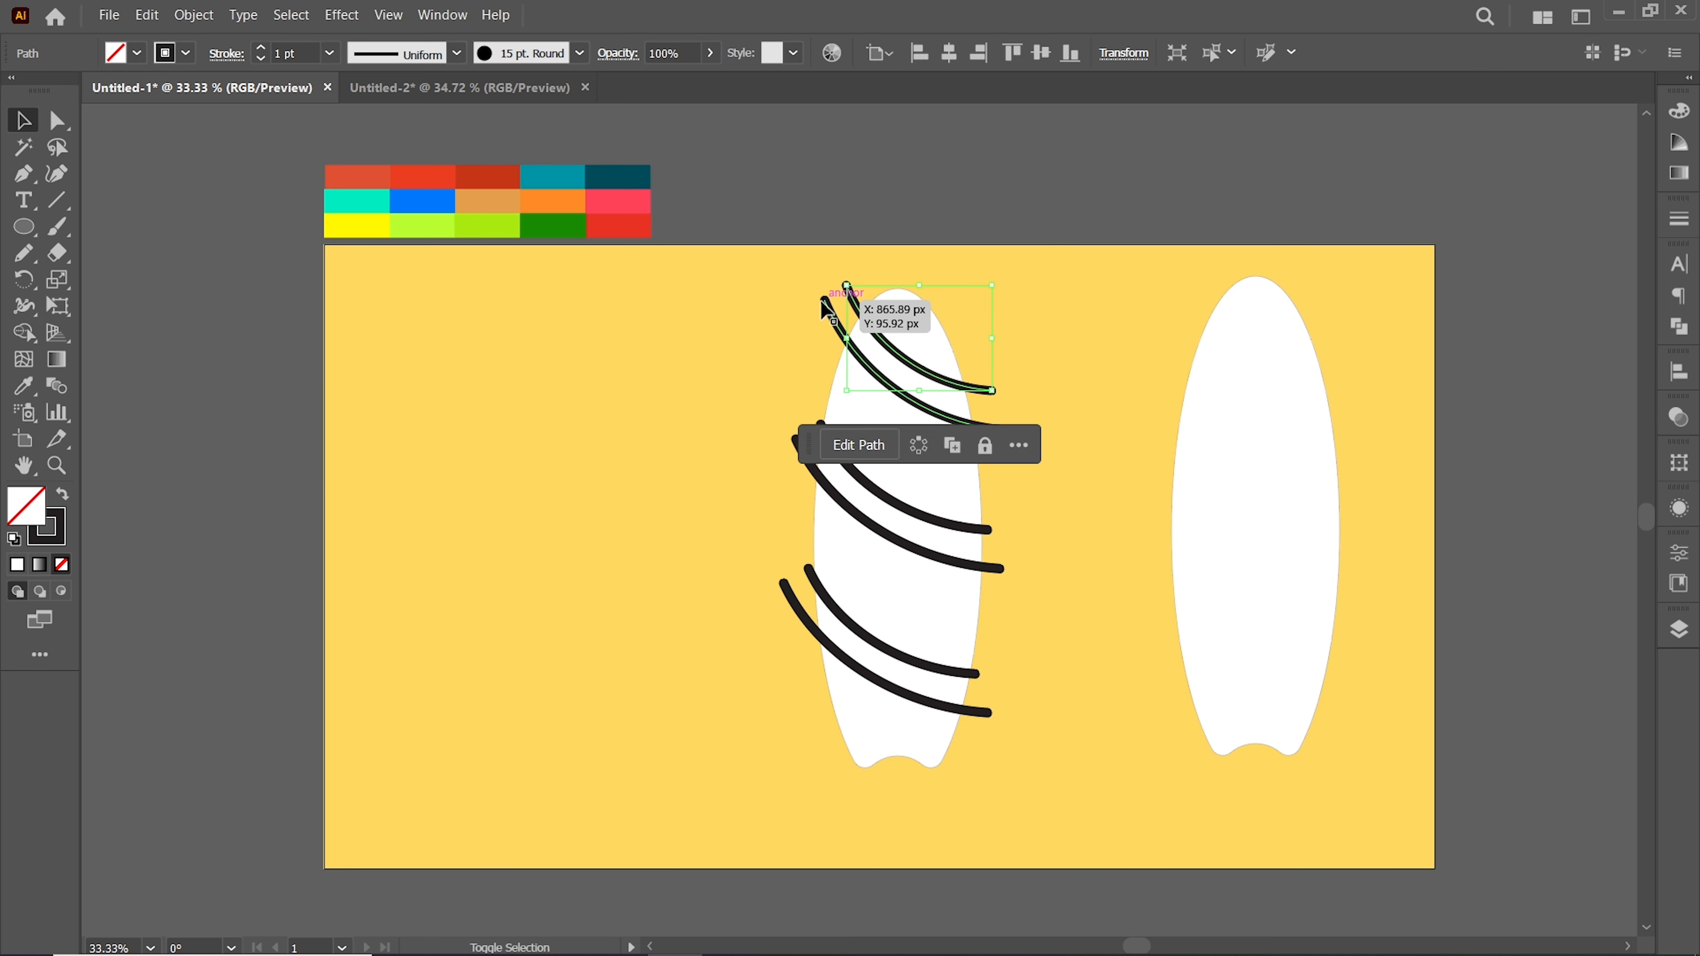
pyautogui.keyDown('shift'); pyautogui.click(800, 443); pyautogui.keyUp('shift')
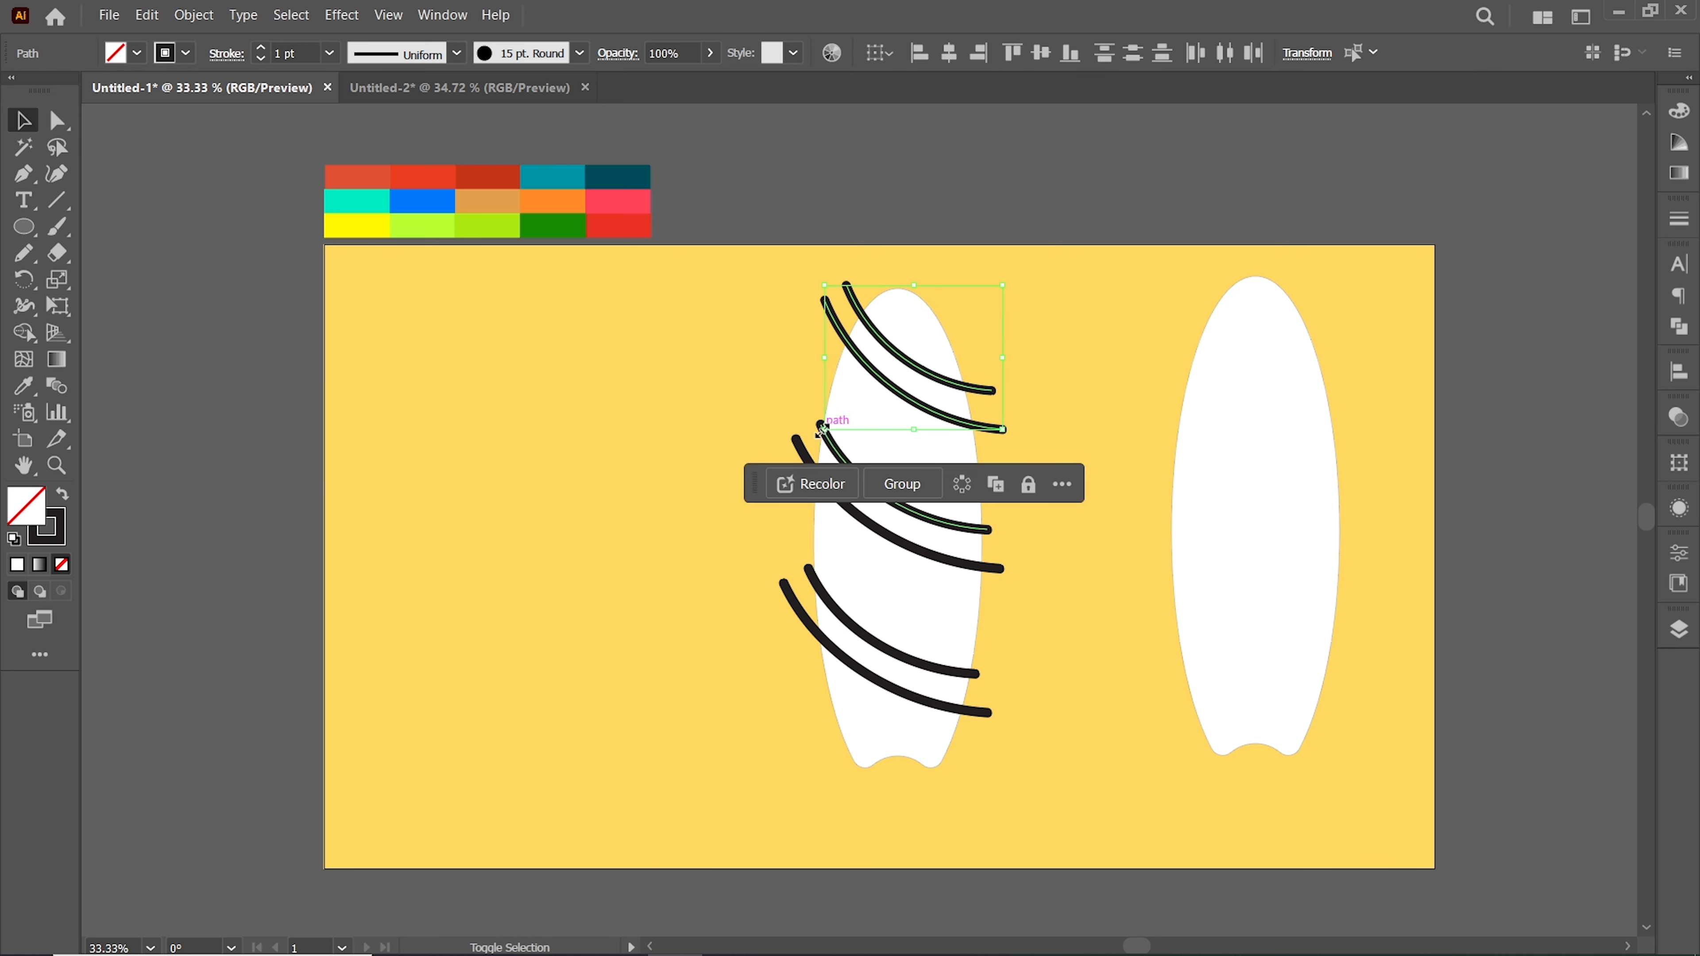
pyautogui.keyDown('shift'); pyautogui.click(784, 586); pyautogui.keyUp('shift')
pyautogui.click(190, 16)
pyautogui.click(240, 287)
pyautogui.click(571, 397)
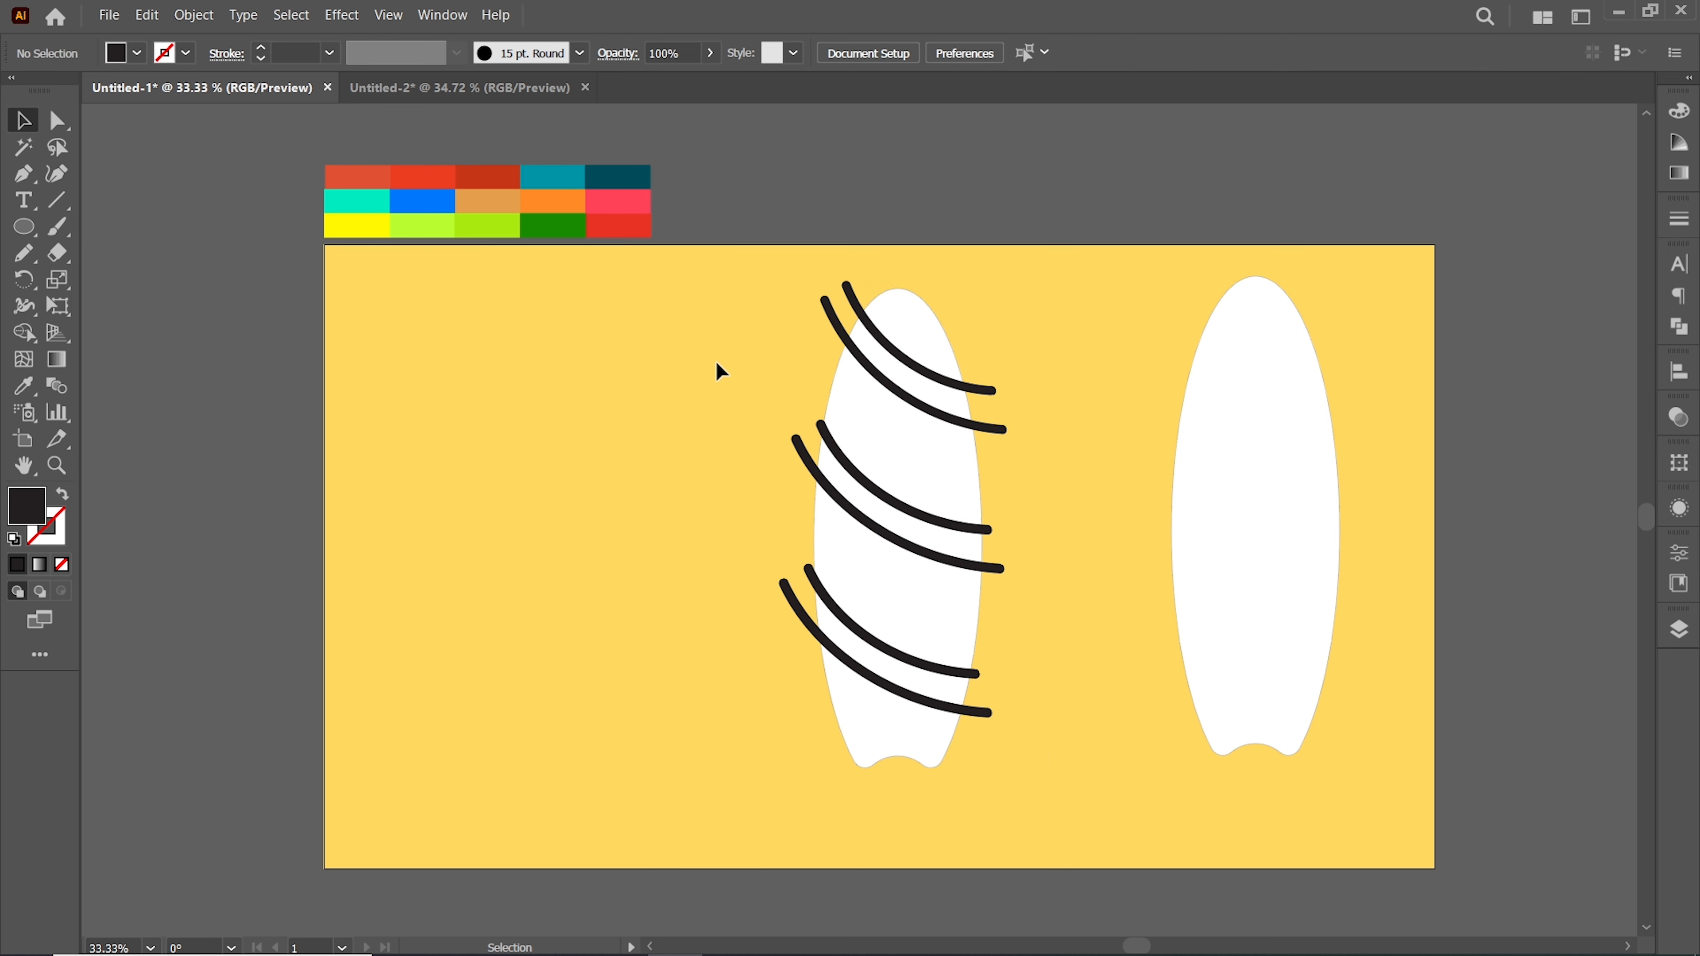
# Draw a vertical line down the center of the left surfboard, from nose to tail, with the Pen tool
pyautogui.press('p')
pyautogui.click(897, 273)
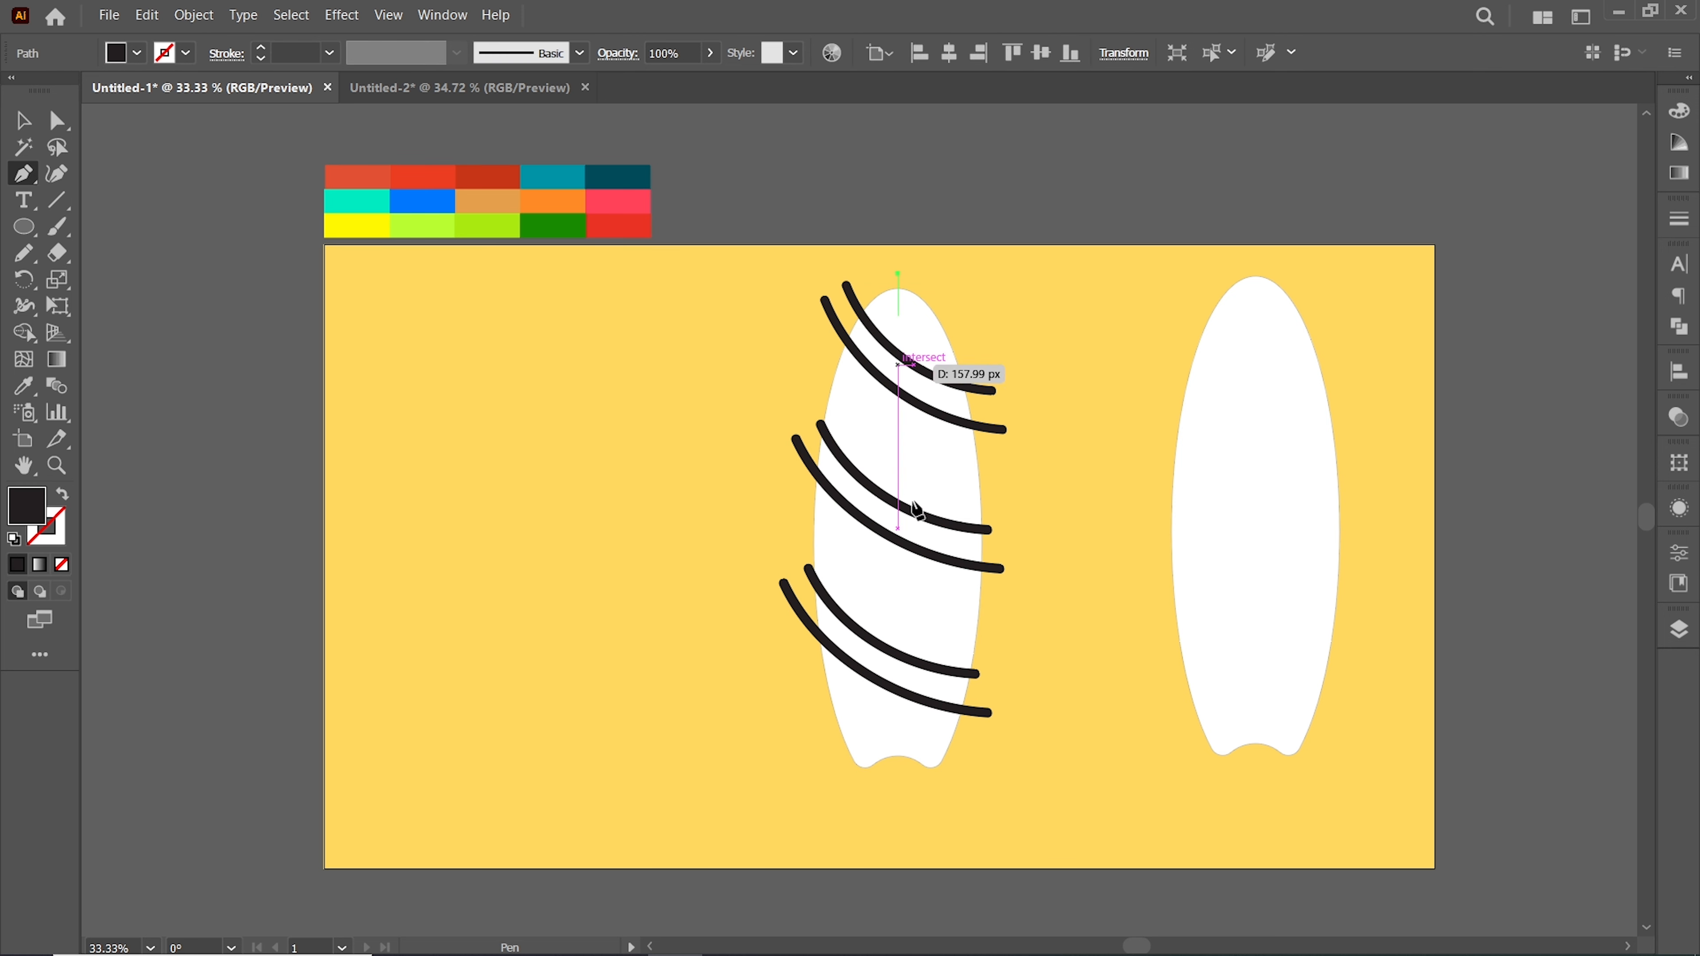
pyautogui.click(898, 785)
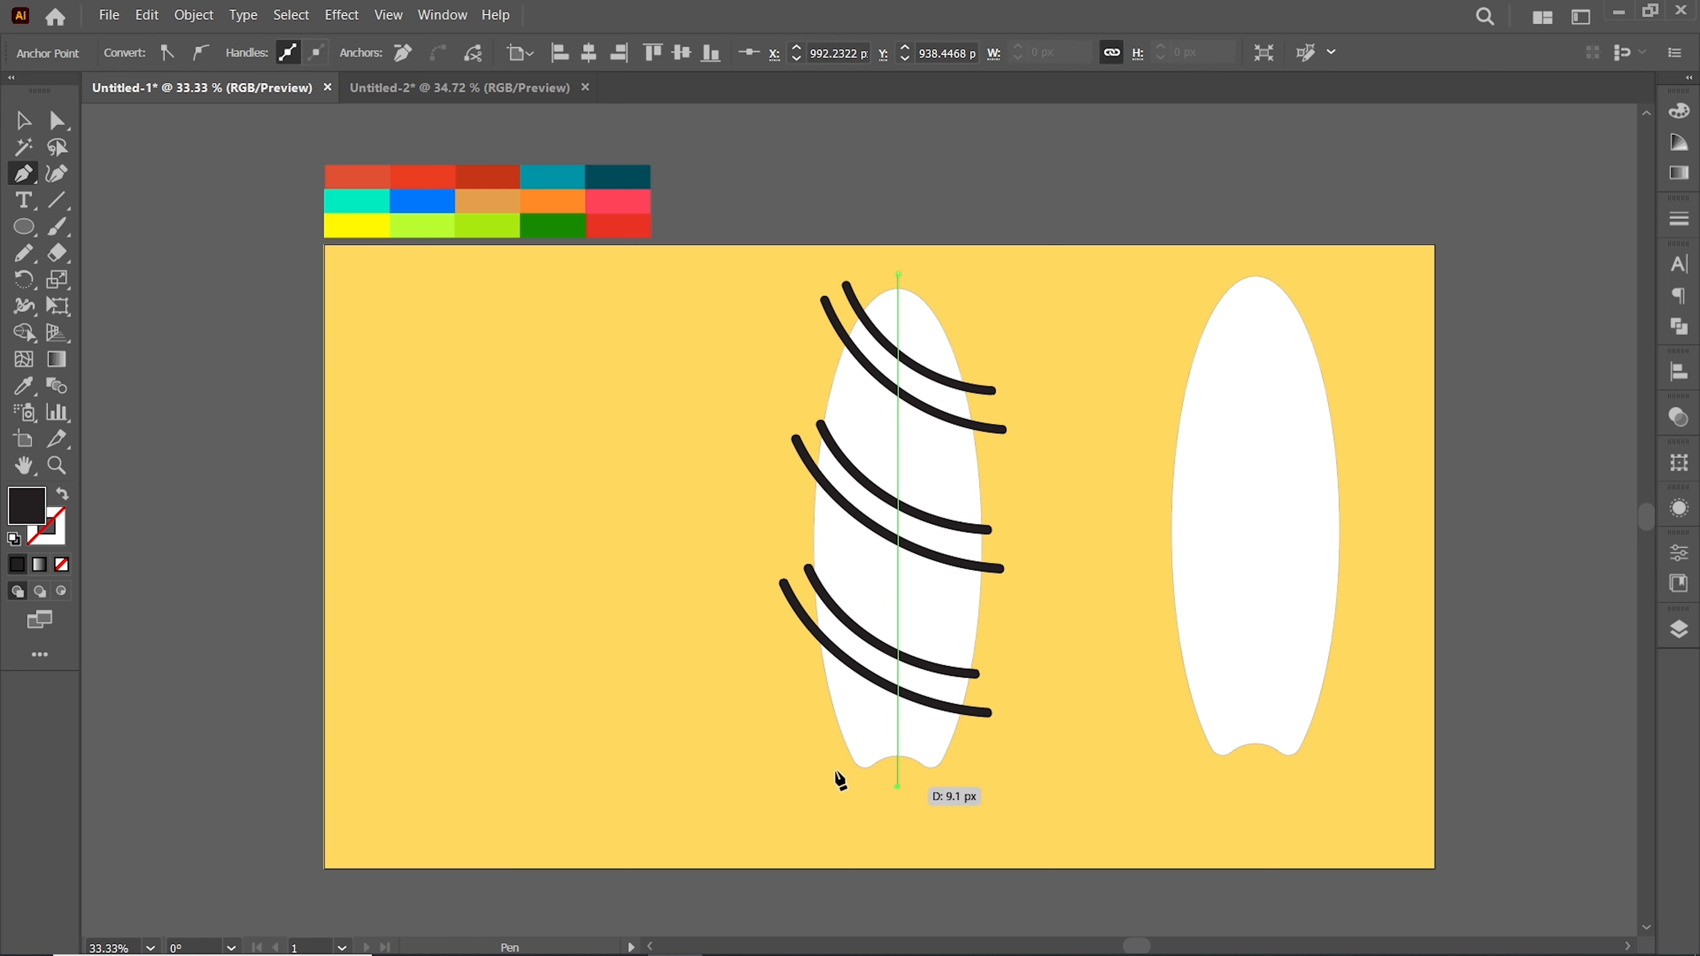
pyautogui.press('v')
pyautogui.click(630, 549)
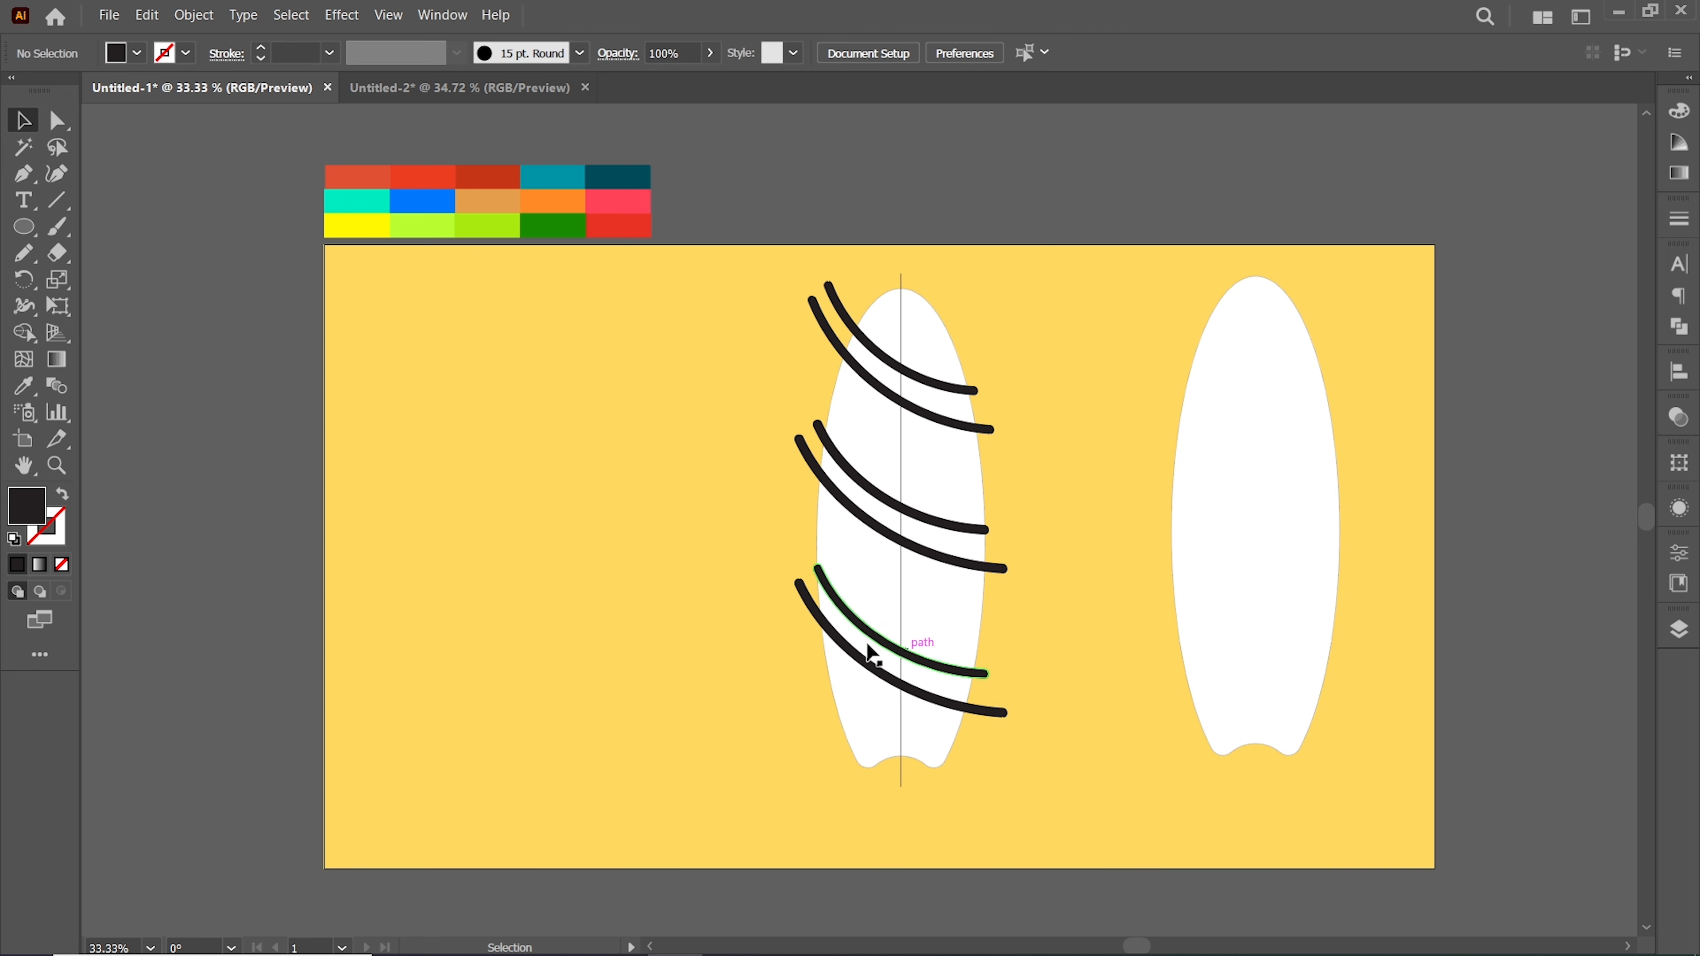
# Nudge the two lowest stripes slightly to the left
pyautogui.click(867, 626)
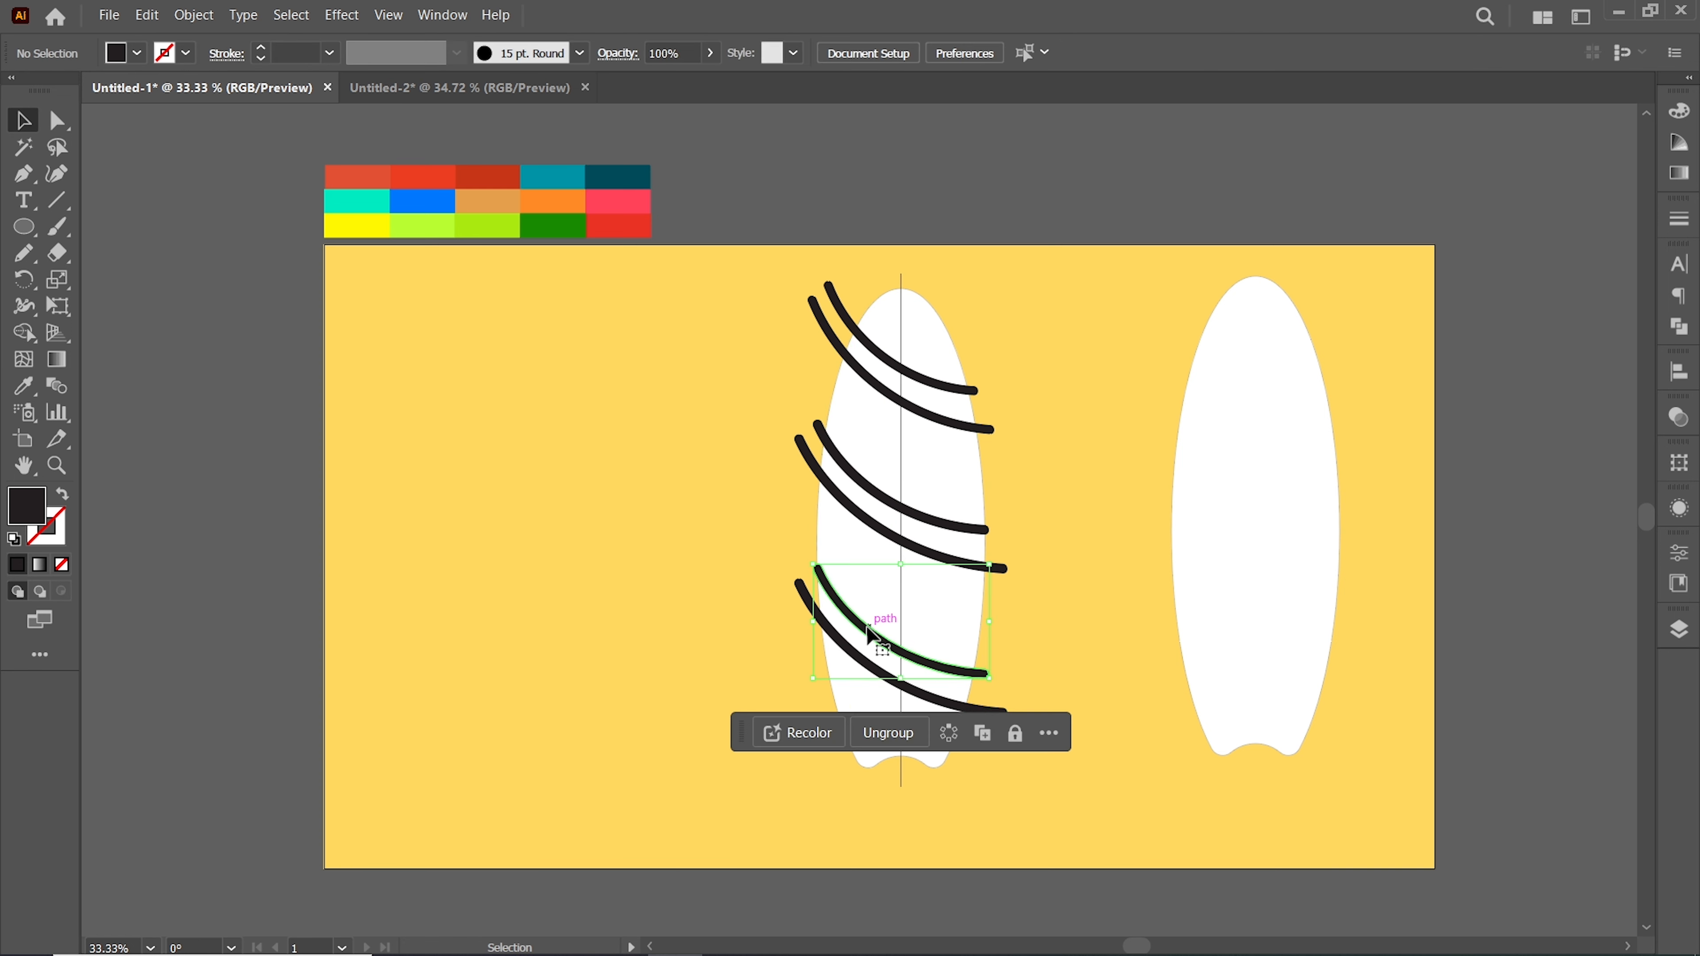
pyautogui.keyDown('shift'); pyautogui.click(881, 672); pyautogui.keyUp('shift')
pyautogui.press('Left')
pyautogui.press('Left')
pyautogui.press('Left')
pyautogui.press('Left')
pyautogui.click(1109, 669)
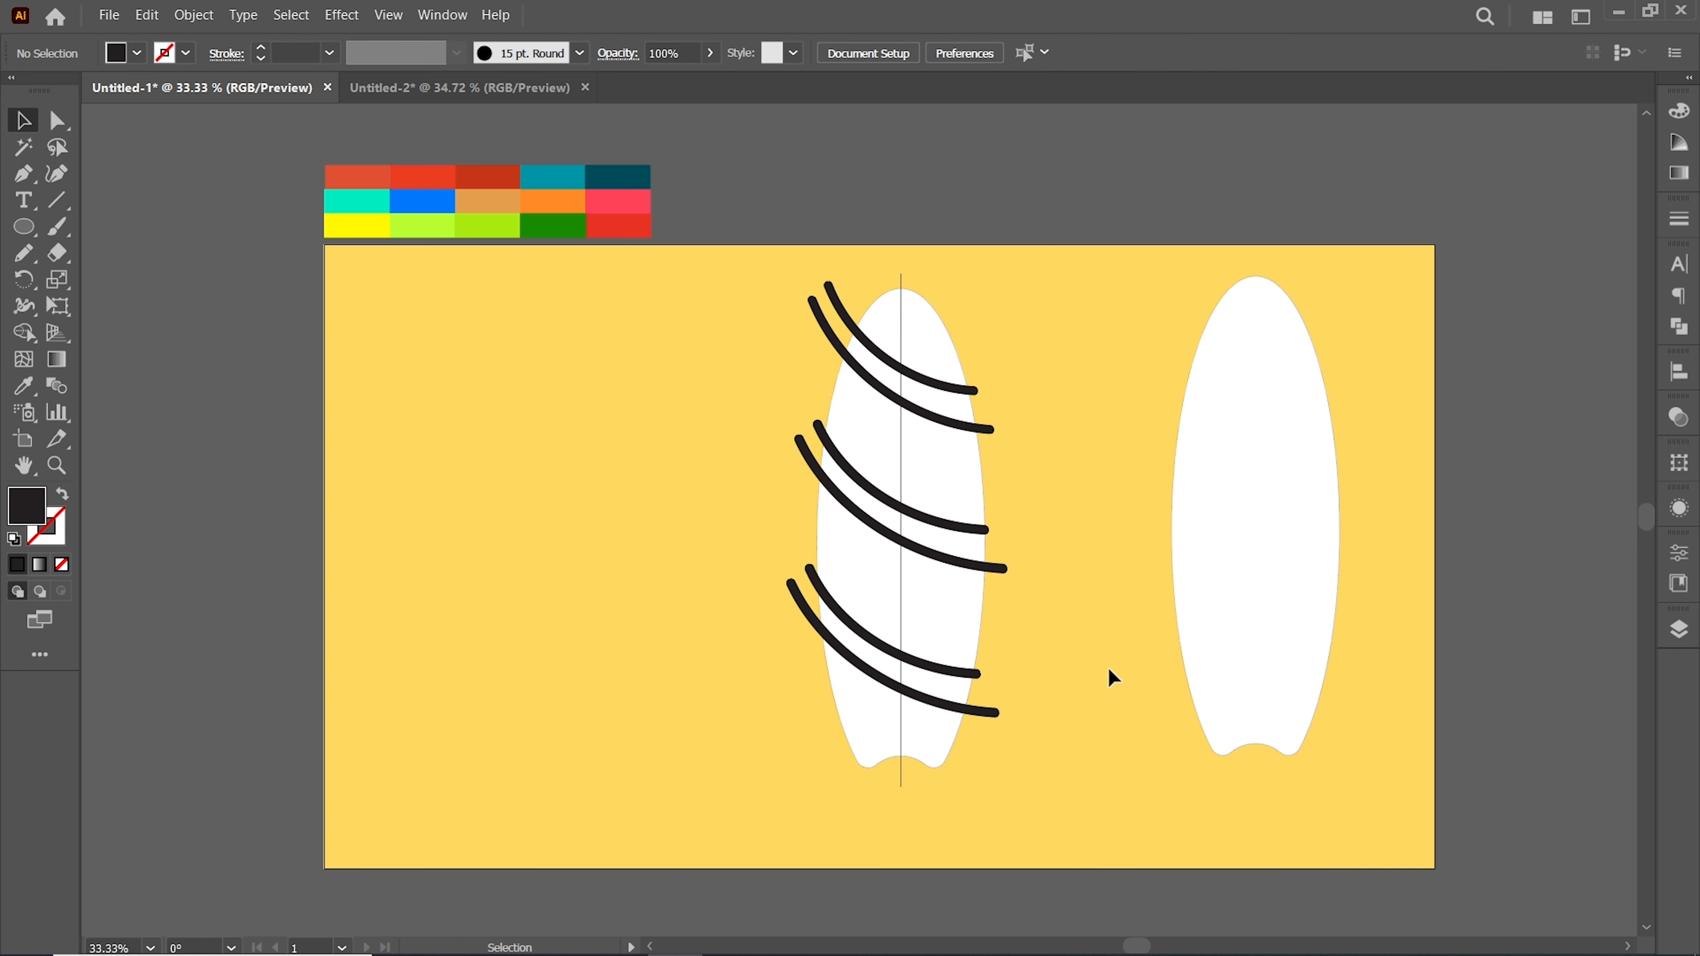
# Select the left board with its stripes and center line, and remove the parts sticking outside the board with Shape Builder
pyautogui.moveTo(681, 276); pyautogui.dragTo(1058, 806)
pyautogui.click(23, 333)
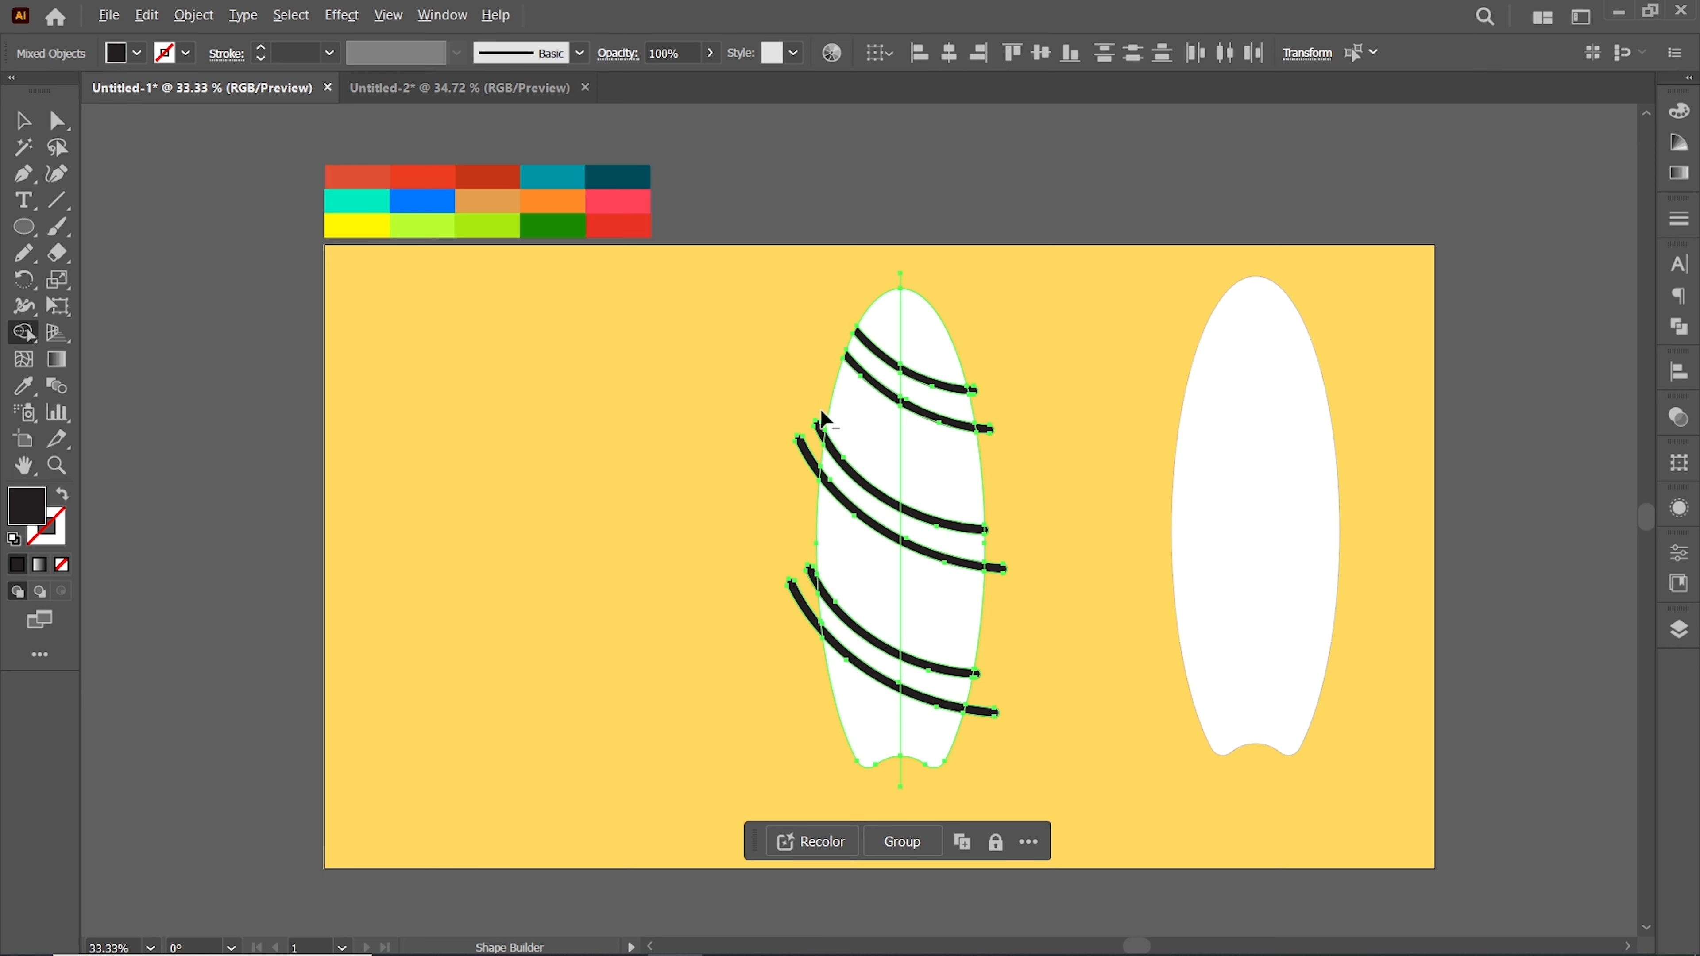
pyautogui.moveTo(807, 560); pyautogui.dragTo(805, 611)
pyautogui.moveTo(970, 747); pyautogui.dragTo(975, 672)
pyautogui.moveTo(996, 583); pyautogui.dragTo(986, 528)
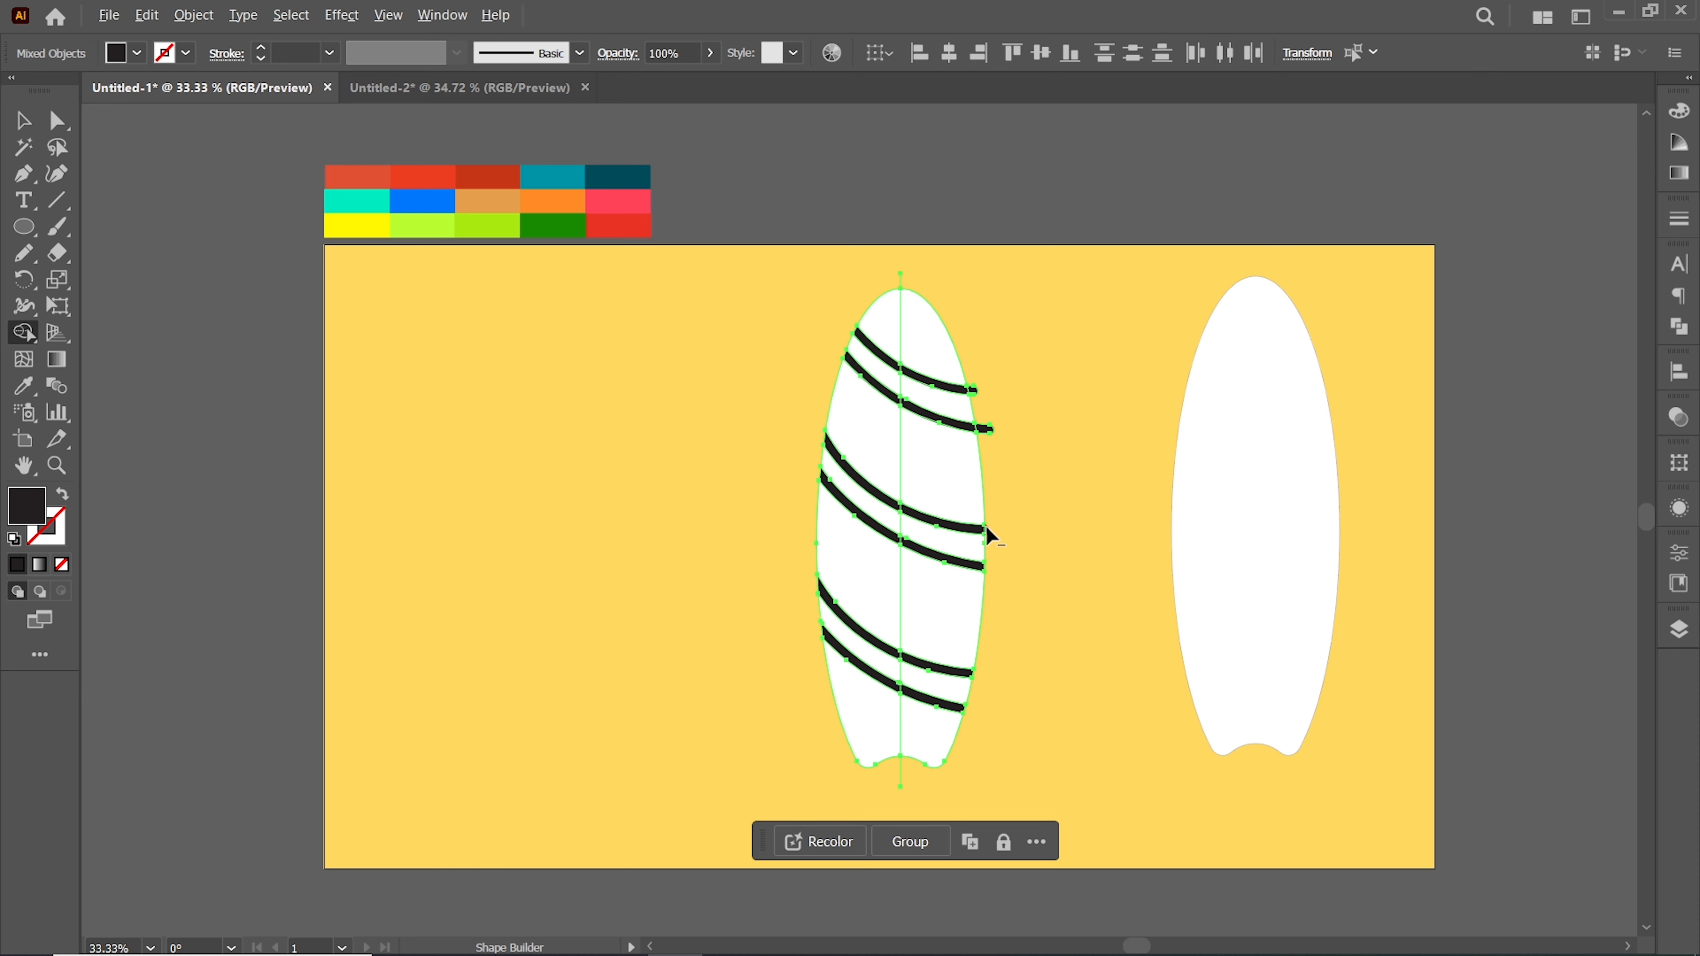
pyautogui.moveTo(973, 389); pyautogui.dragTo(992, 457)
pyautogui.keyDown('alt'); pyautogui.click(899, 770); pyautogui.keyUp('alt')
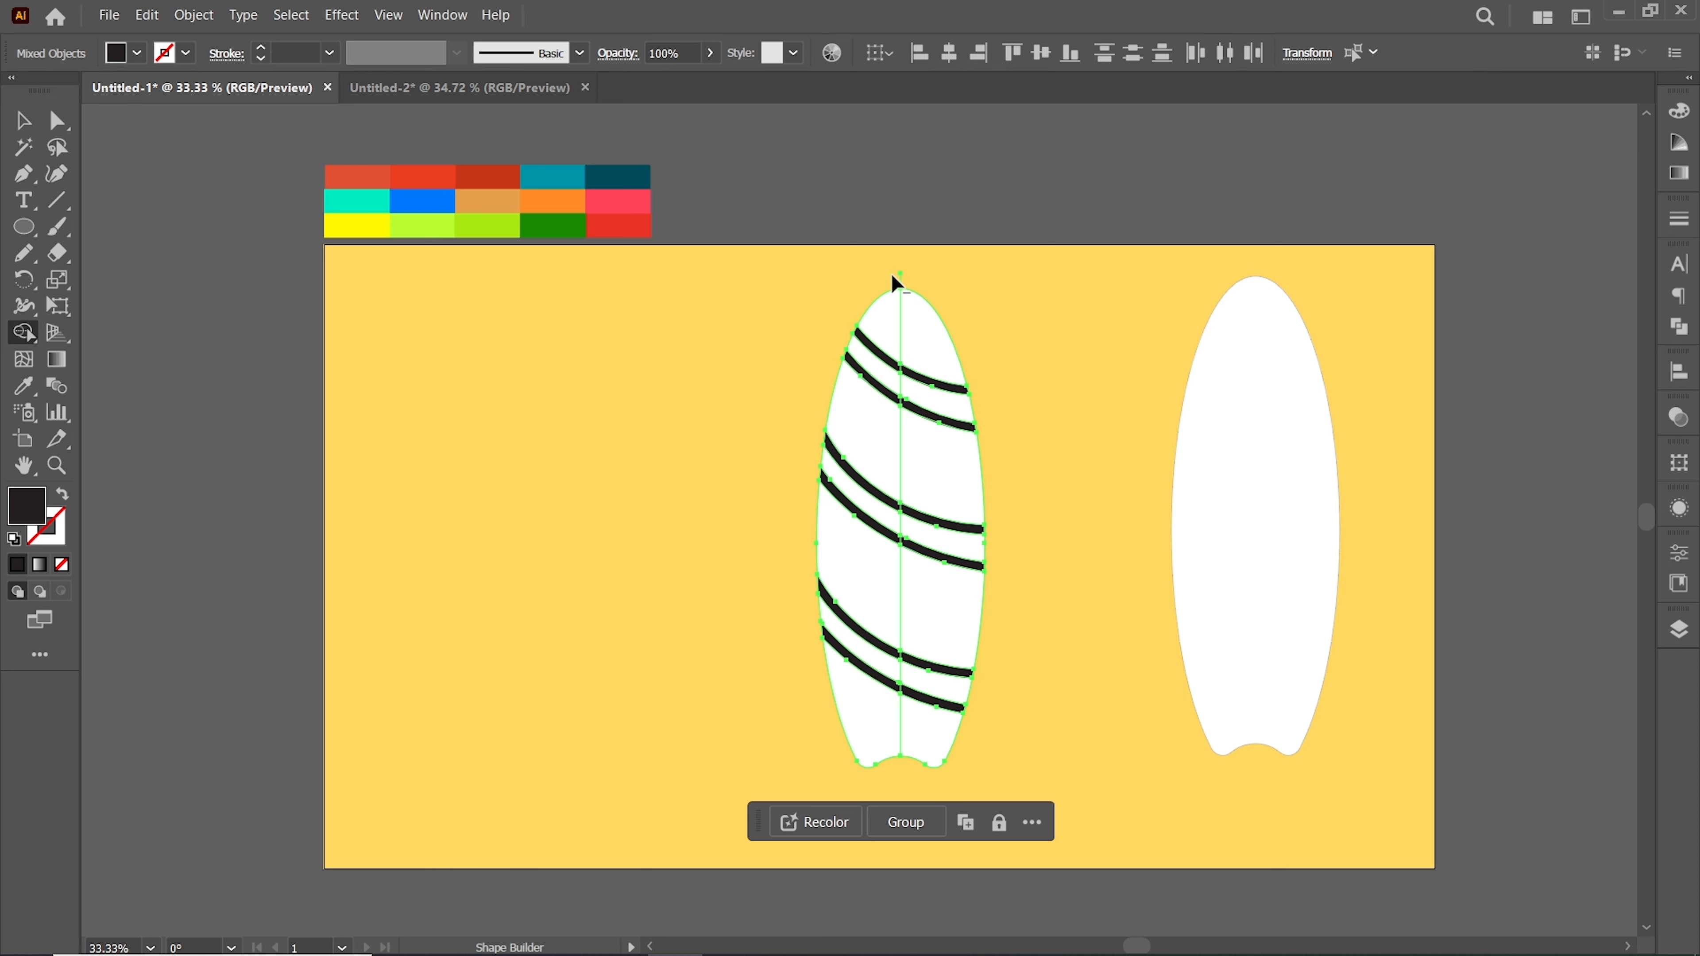
# Use Shape Builder on each region between the stripes and center line to make them separate filled pieces
pyautogui.moveTo(877, 318)
pyautogui.mouseDown()
pyautogui.moveTo(918, 326)
pyautogui.moveTo(885, 360)
pyautogui.moveTo(945, 410)
pyautogui.mouseUp()
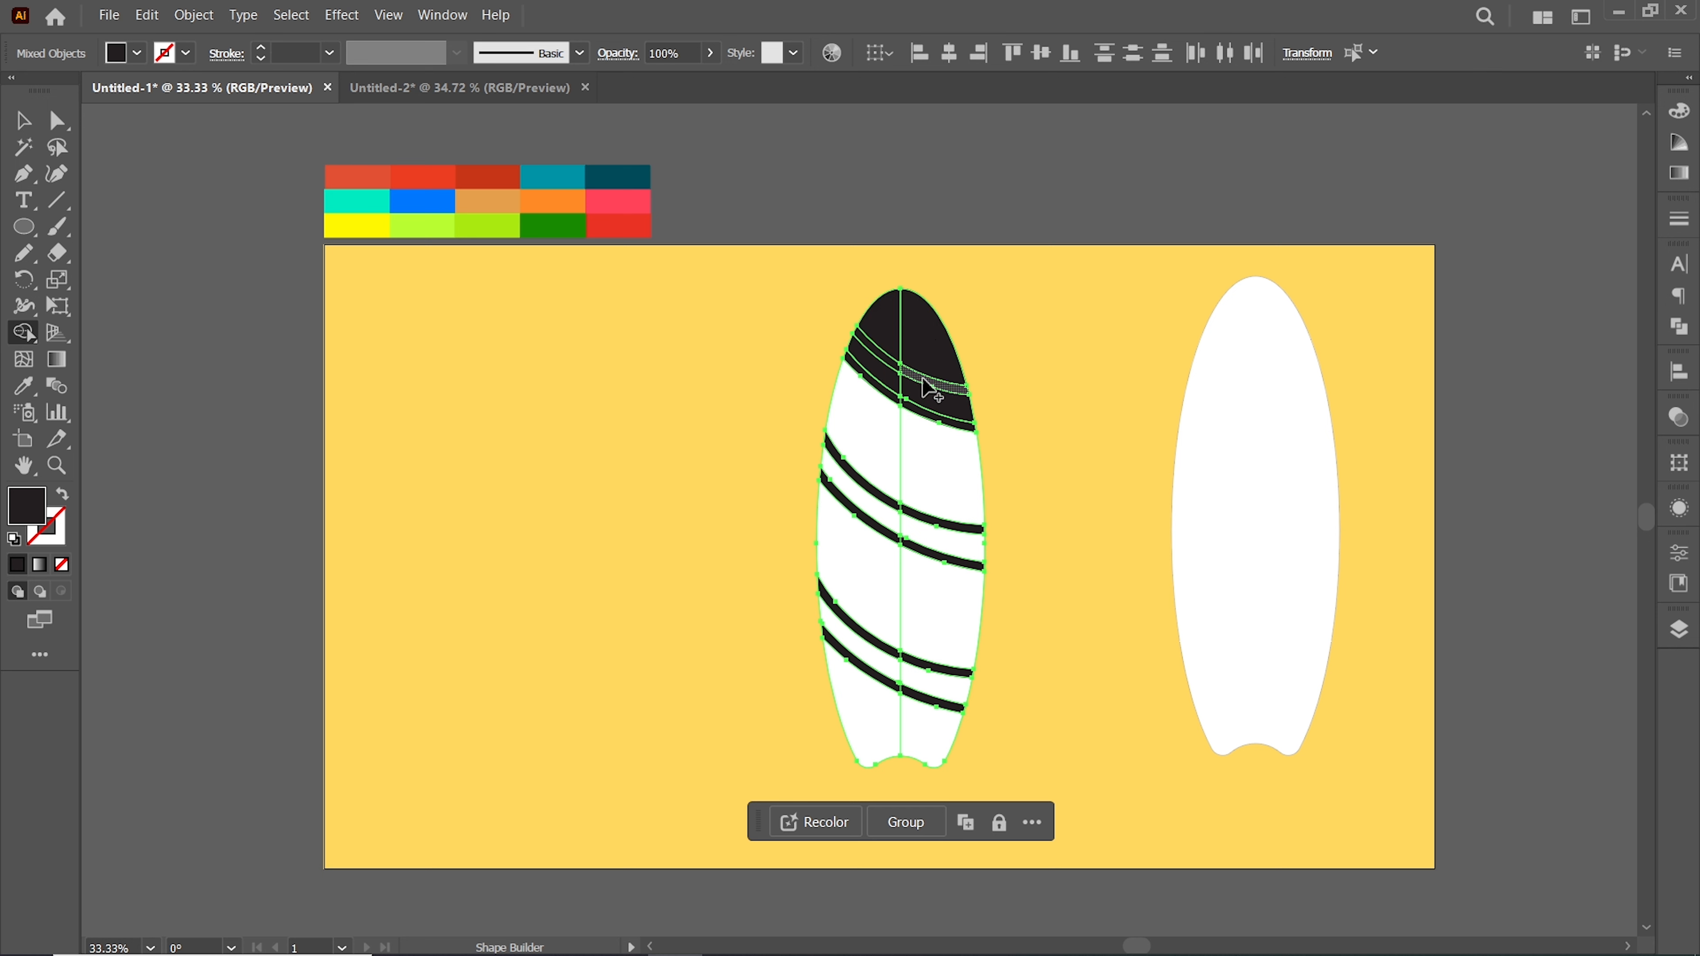
pyautogui.click(944, 464)
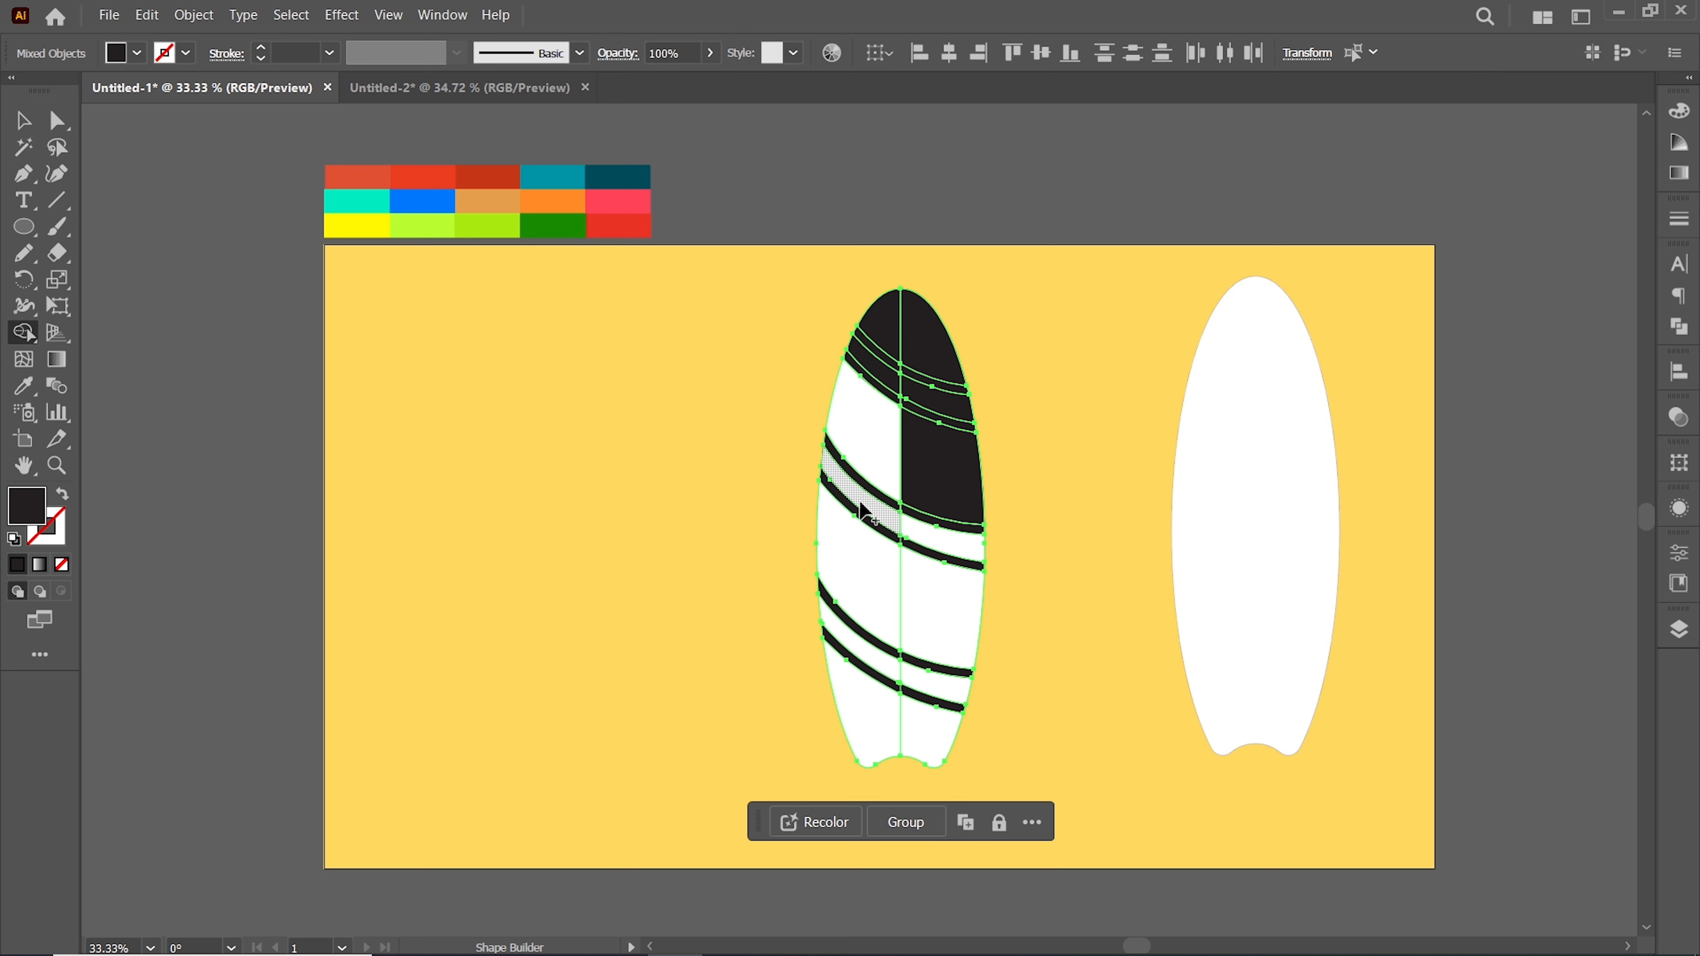
pyautogui.click(910, 530)
pyautogui.click(870, 571)
pyautogui.click(947, 595)
pyautogui.click(885, 663)
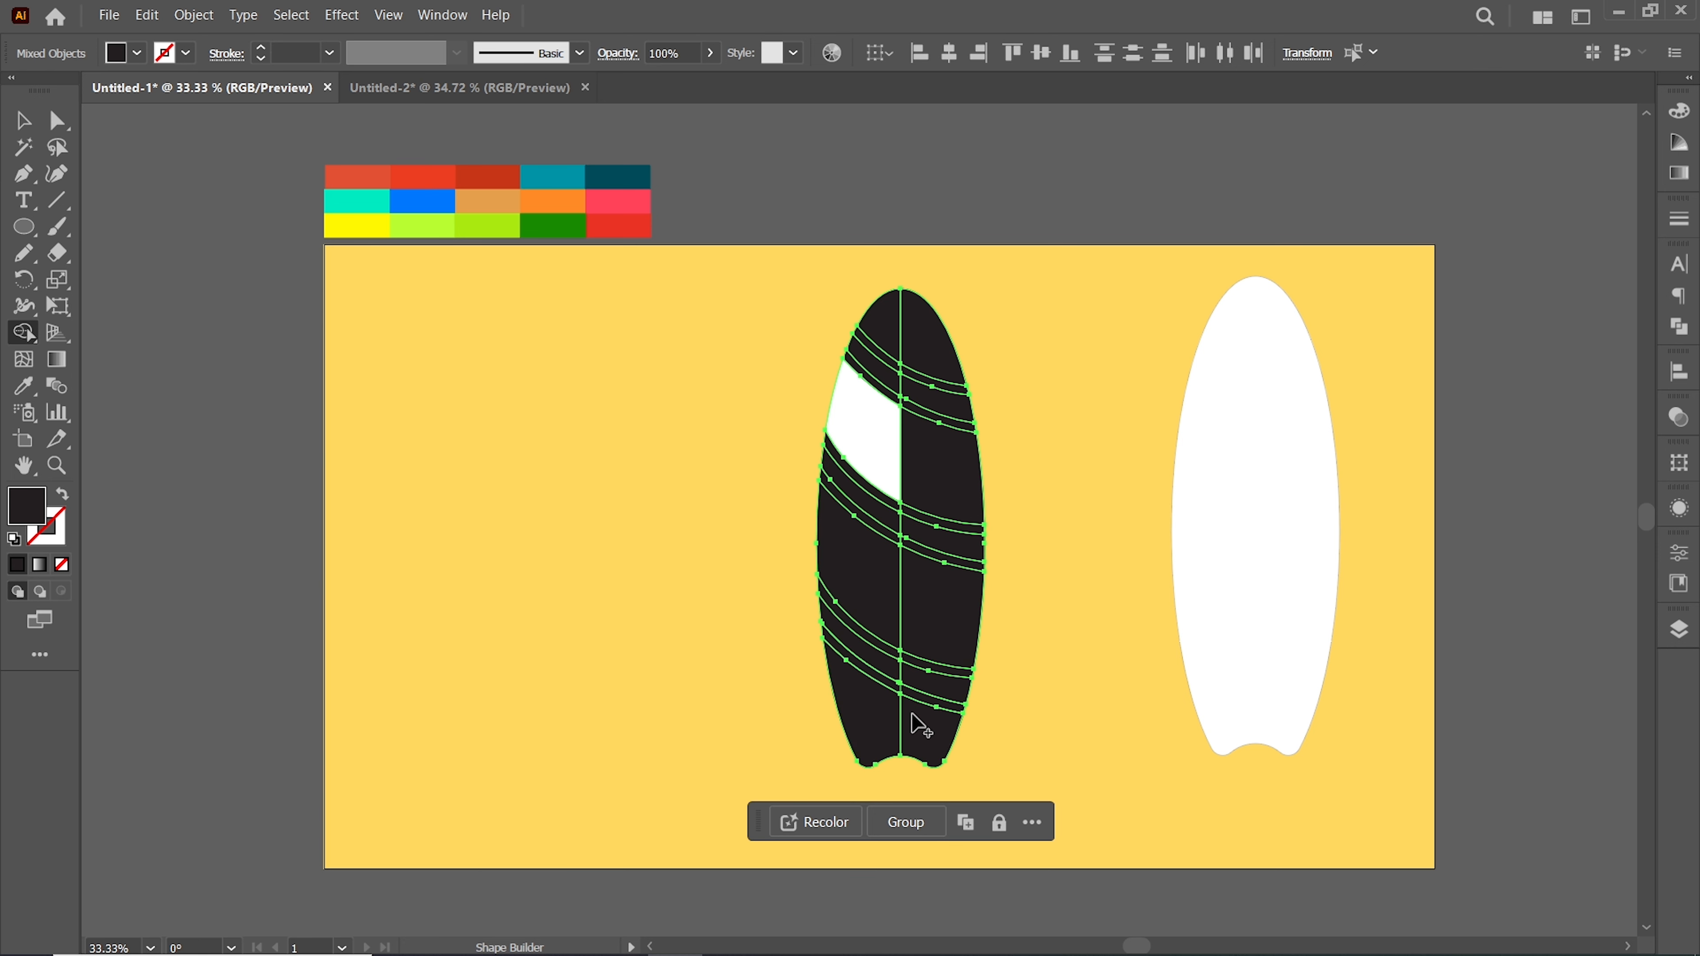
pyautogui.click(23, 121)
pyautogui.click(791, 334)
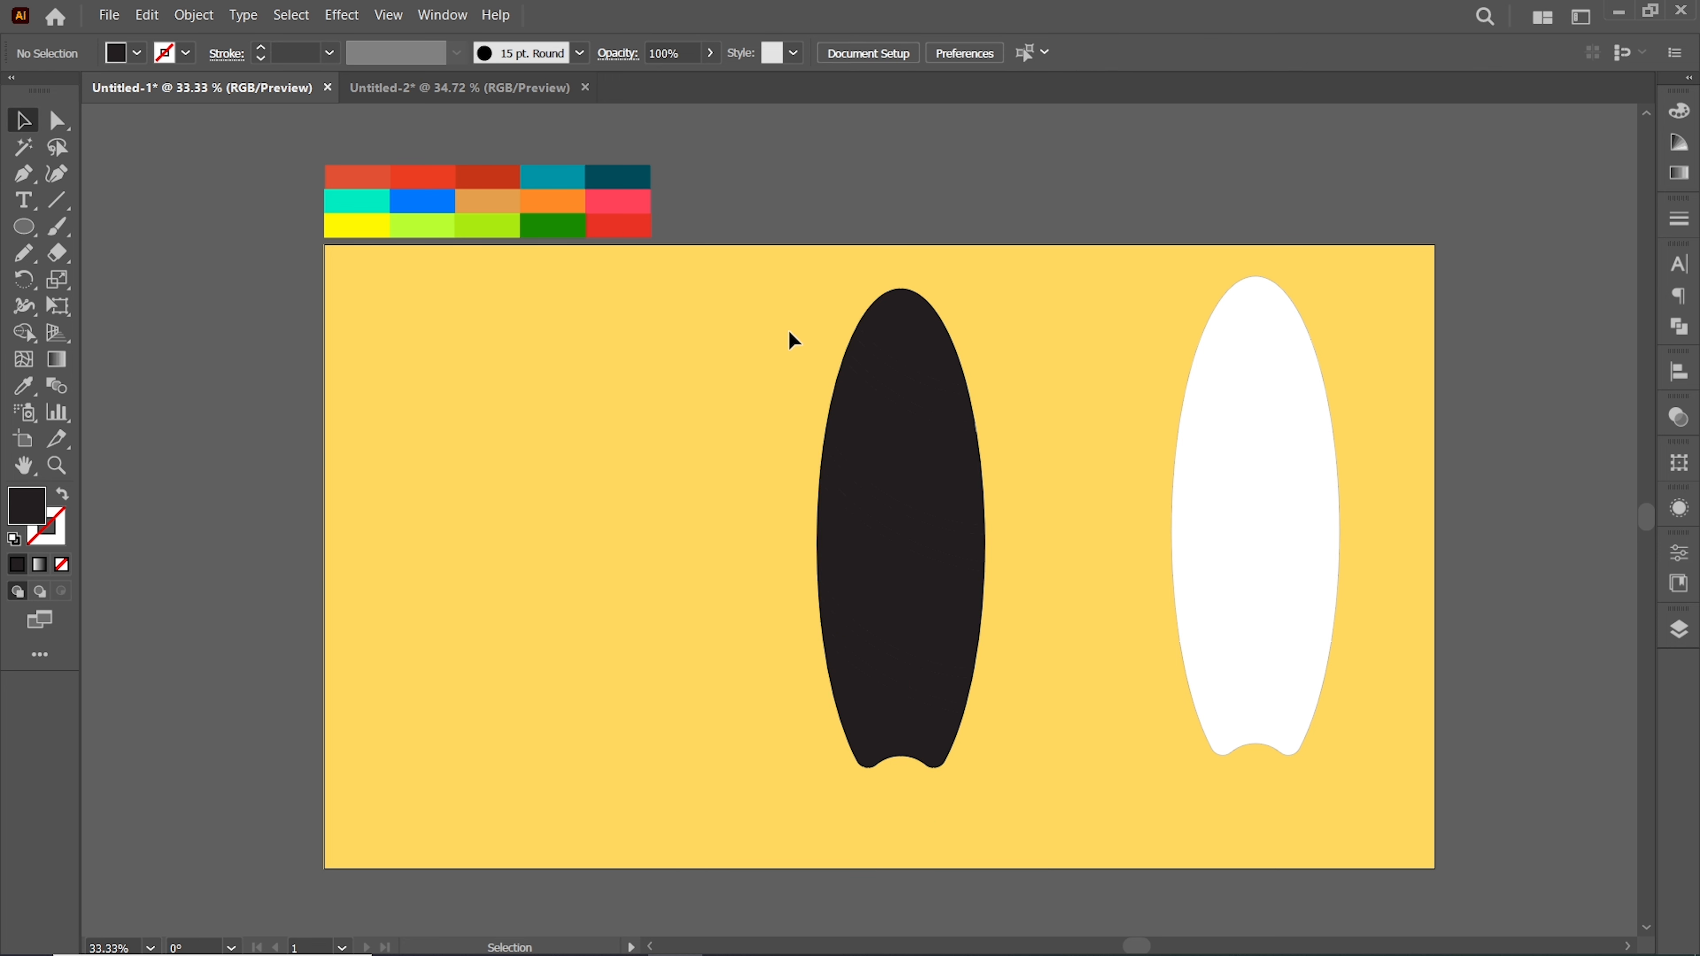
# Select the left-half pieces of the board and fill them with the lime green palette color
pyautogui.moveTo(864, 759); pyautogui.dragTo(865, 760)
pyautogui.keyDown('shift'); pyautogui.click(900, 556); pyautogui.keyUp('shift')
pyautogui.rightClick(868, 451)
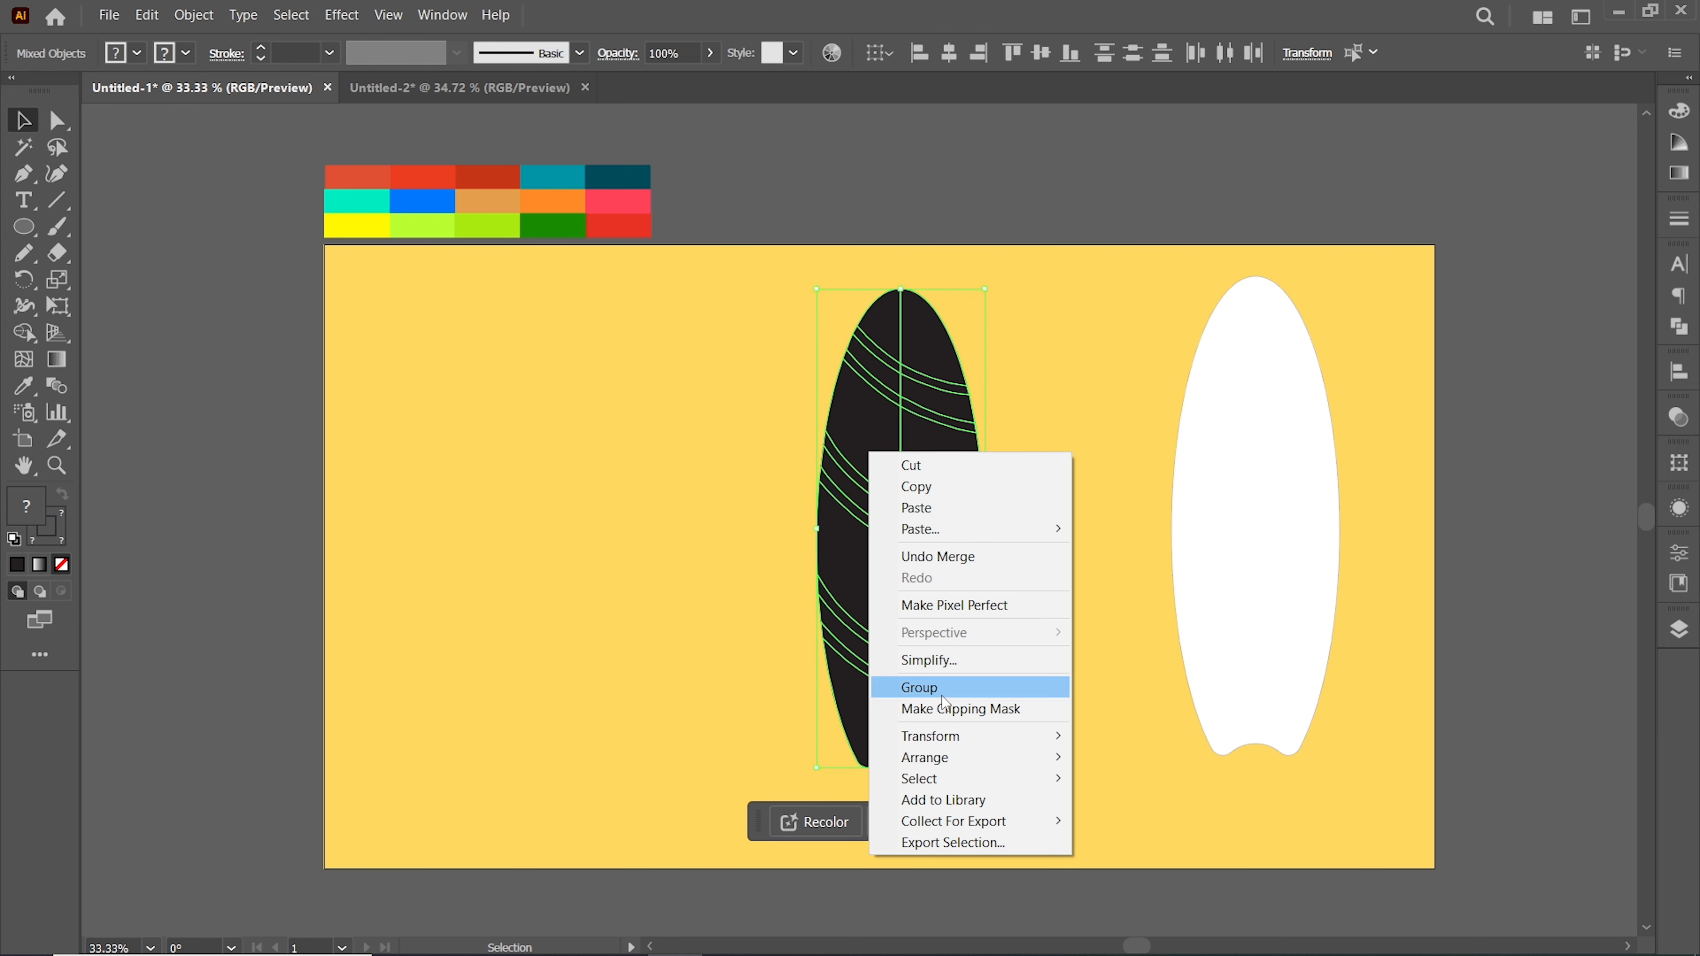
pyautogui.click(1110, 367)
pyautogui.click(885, 386)
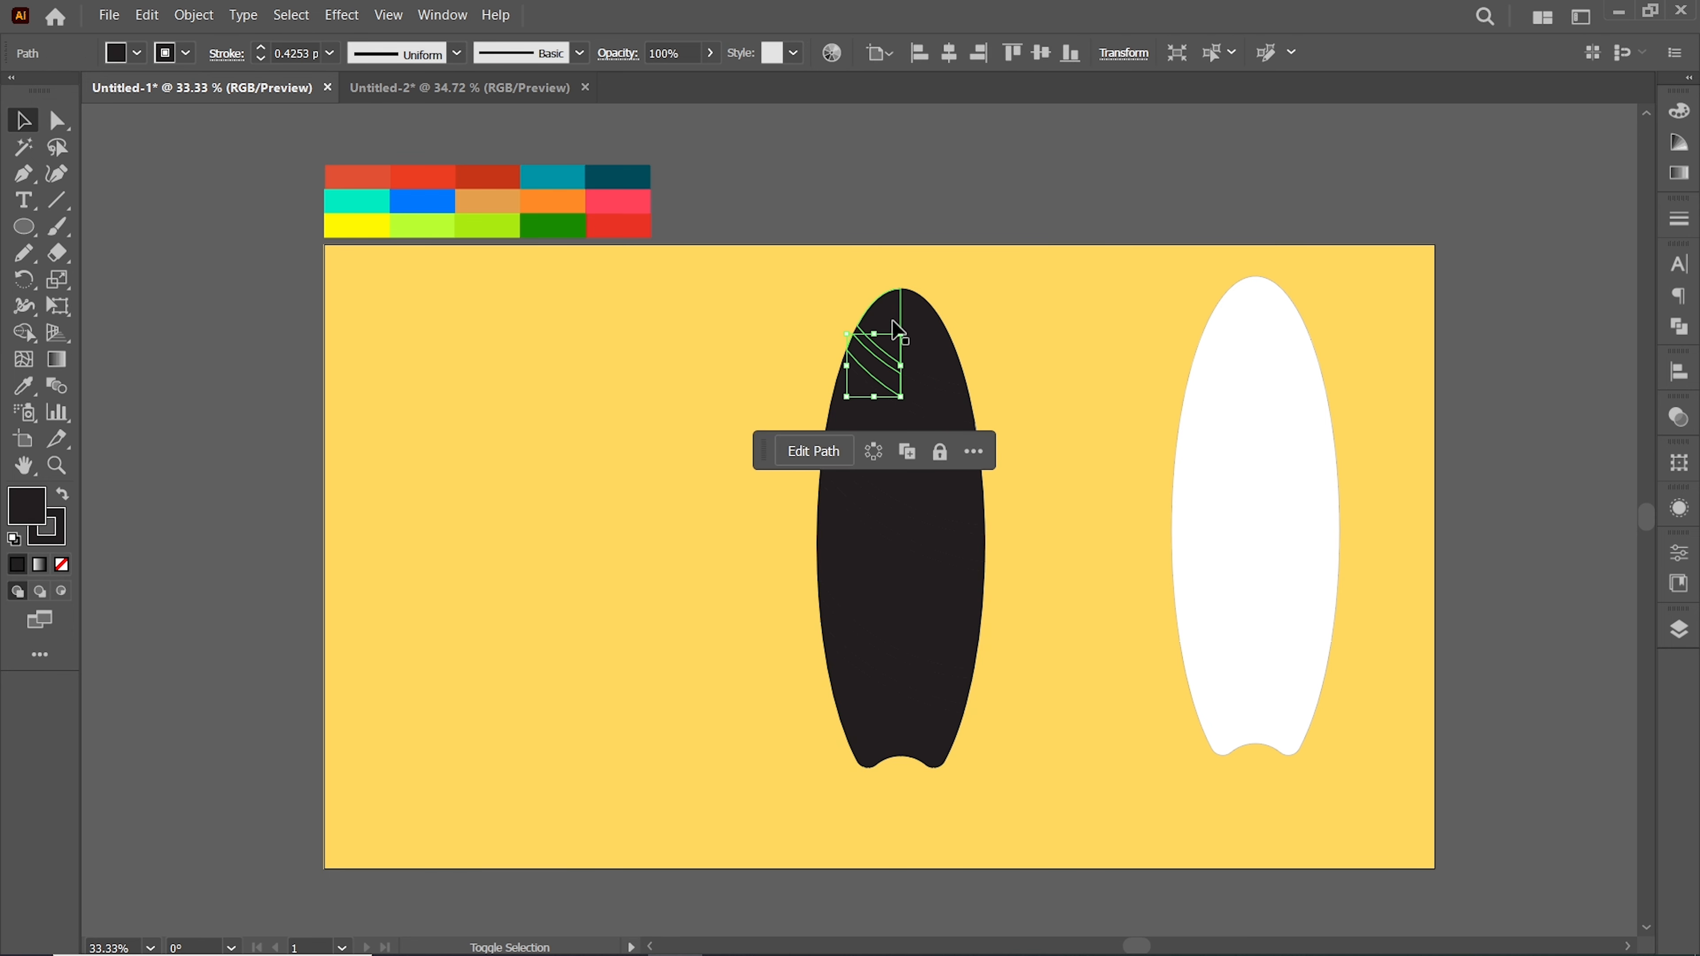
pyautogui.moveTo(877, 402); pyautogui.dragTo(860, 767)
pyautogui.press('i')
pyautogui.click(470, 219)
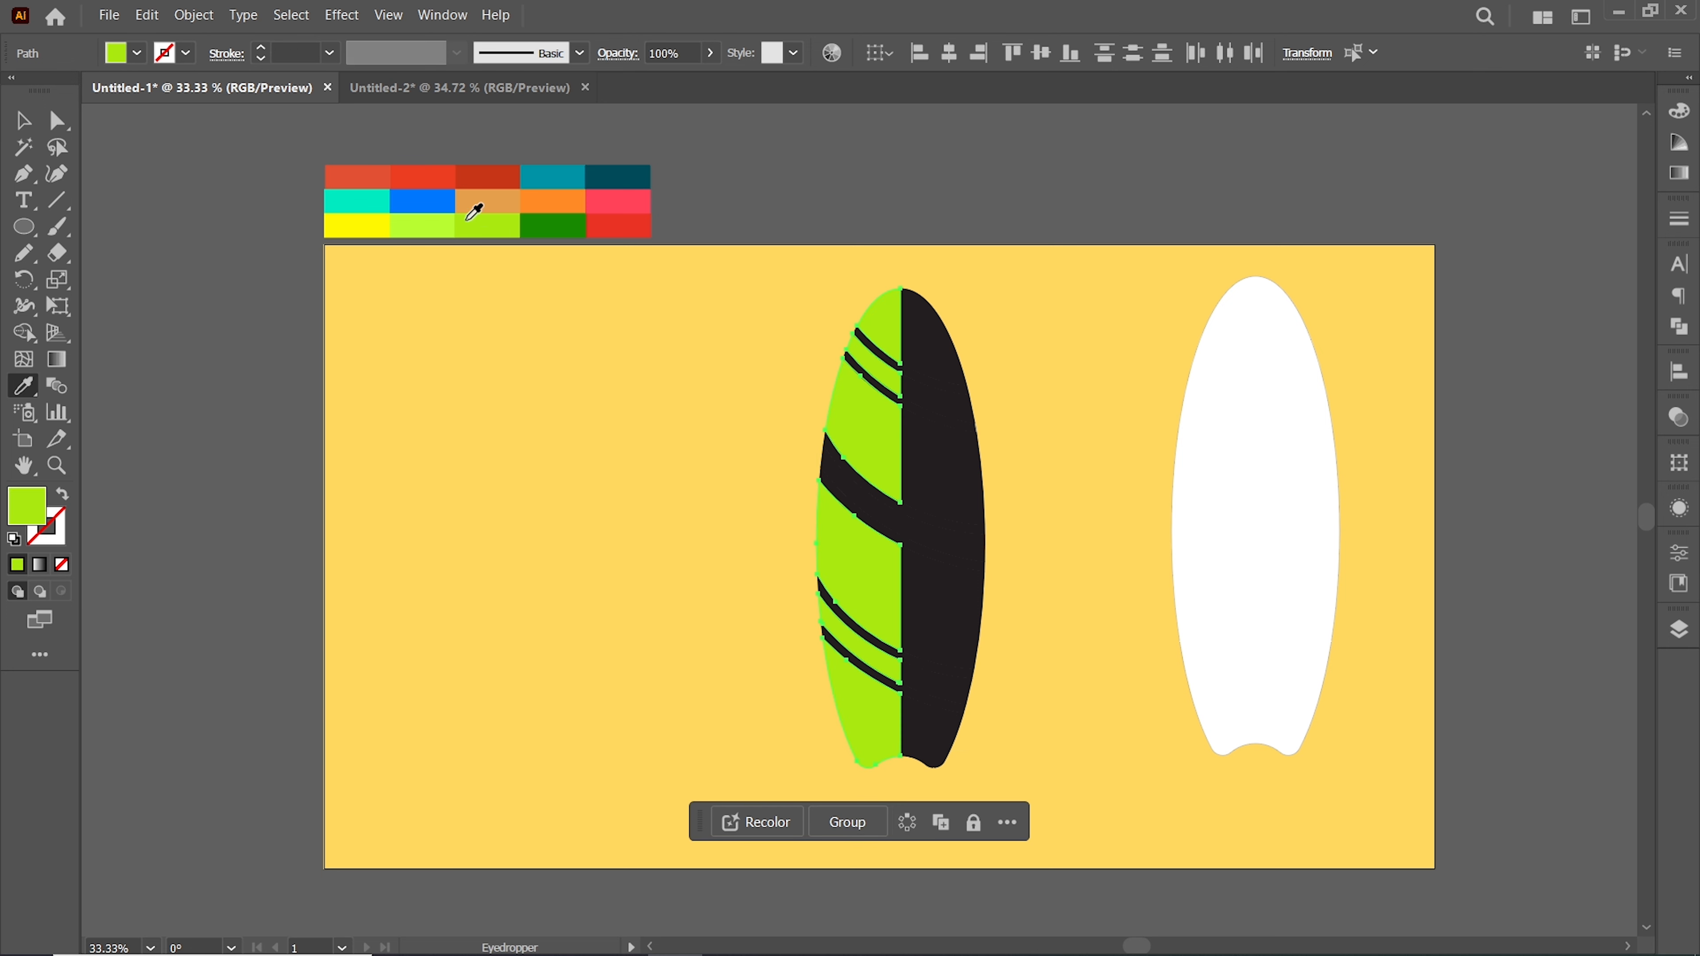
# Select the right-half pieces of the board and fill them with the lighter green palette color
pyautogui.click(24, 121)
pyautogui.click(714, 415)
pyautogui.click(921, 337)
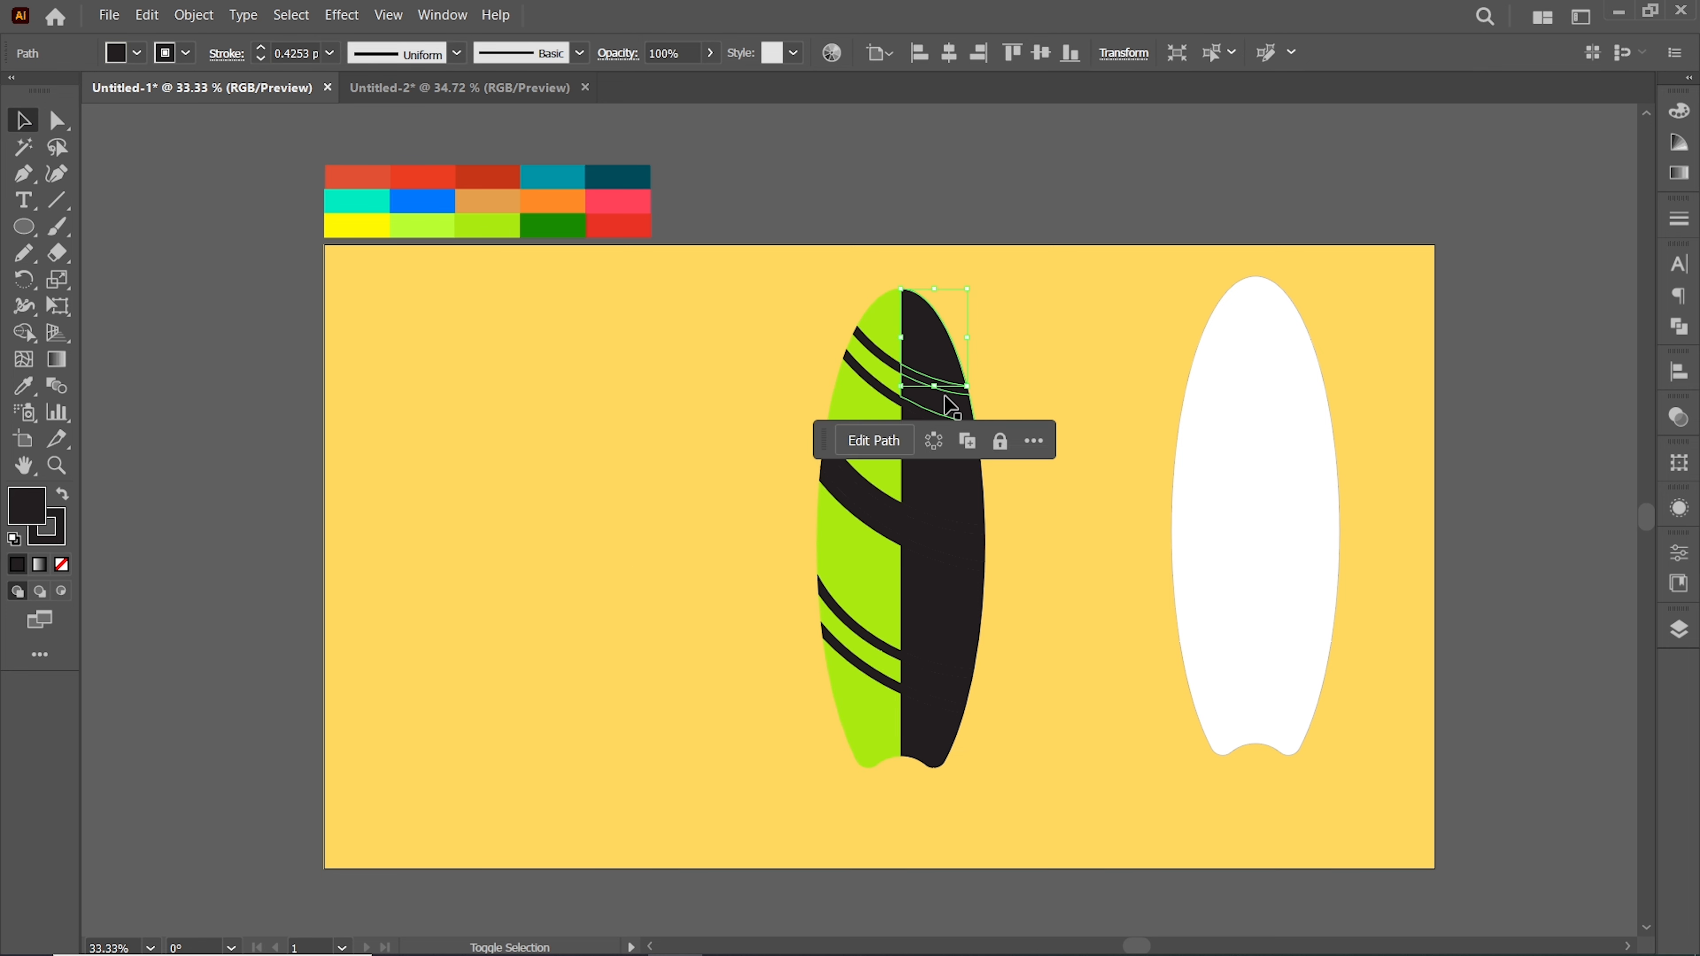
pyautogui.keyDown('shift'); pyautogui.click(945, 401); pyautogui.keyUp('shift')
pyautogui.keyDown('shift'); pyautogui.click(957, 462); pyautogui.keyUp('shift')
pyautogui.keyDown('shift'); pyautogui.click(970, 546); pyautogui.keyUp('shift')
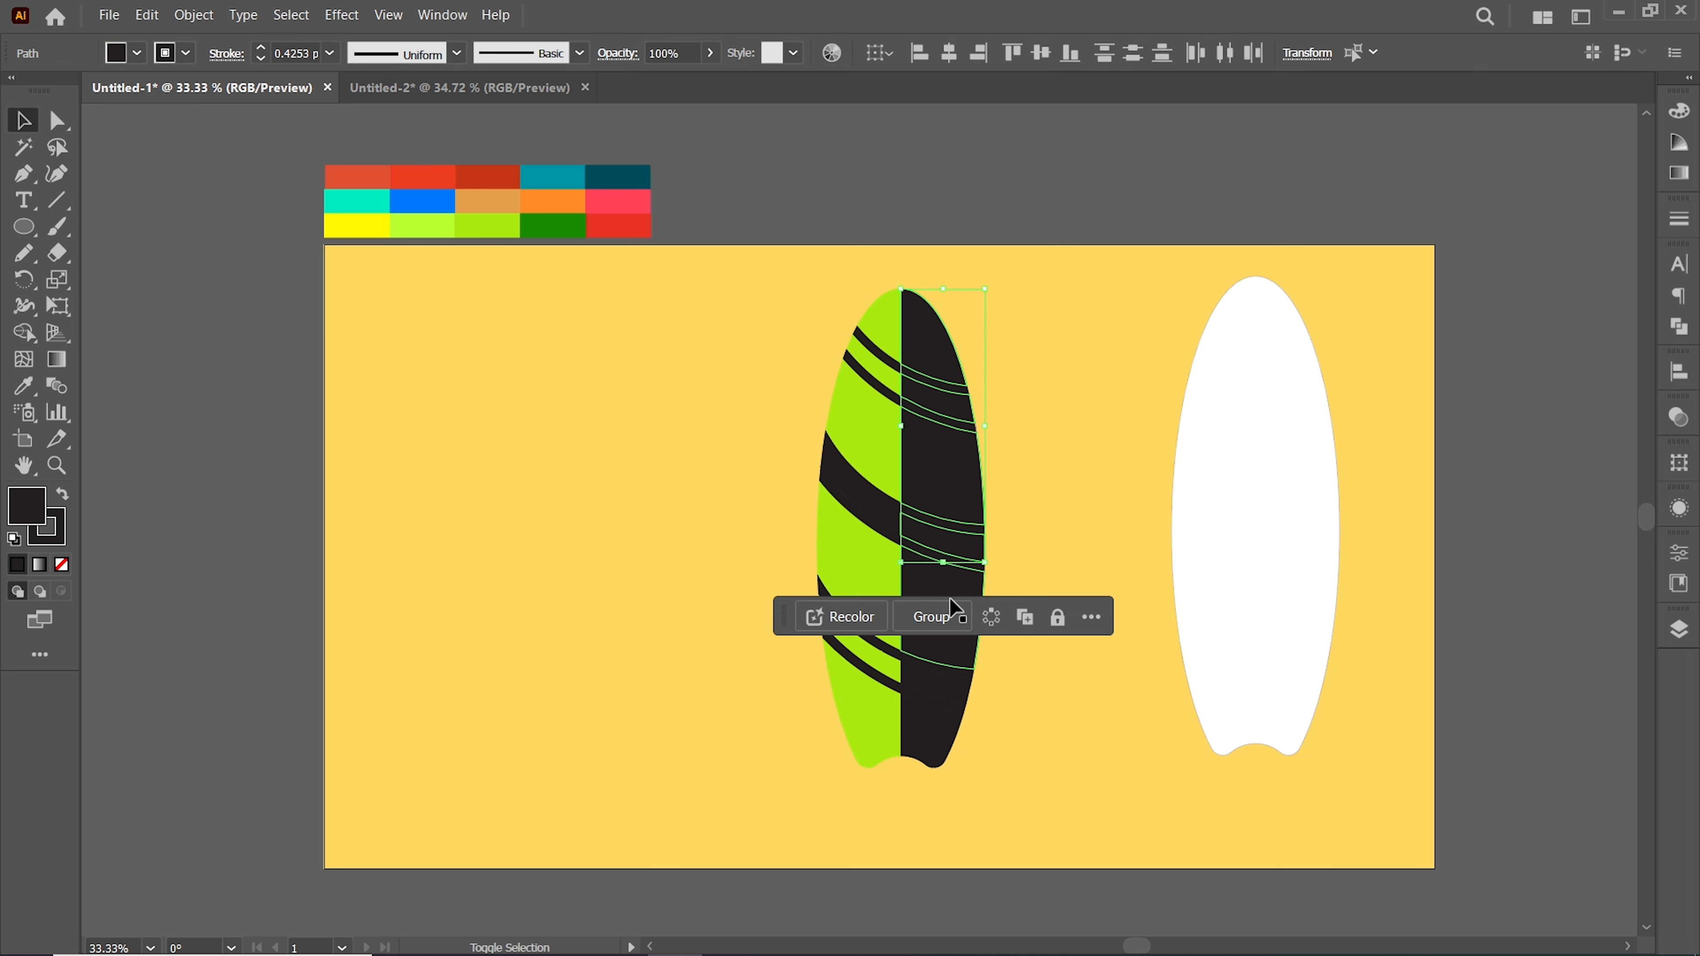
pyautogui.keyDown('shift'); pyautogui.click(948, 673); pyautogui.keyUp('shift')
pyautogui.keyDown('shift'); pyautogui.click(937, 704); pyautogui.keyUp('shift')
pyautogui.keyDown('shift'); pyautogui.click(933, 743); pyautogui.keyUp('shift')
pyautogui.press('i')
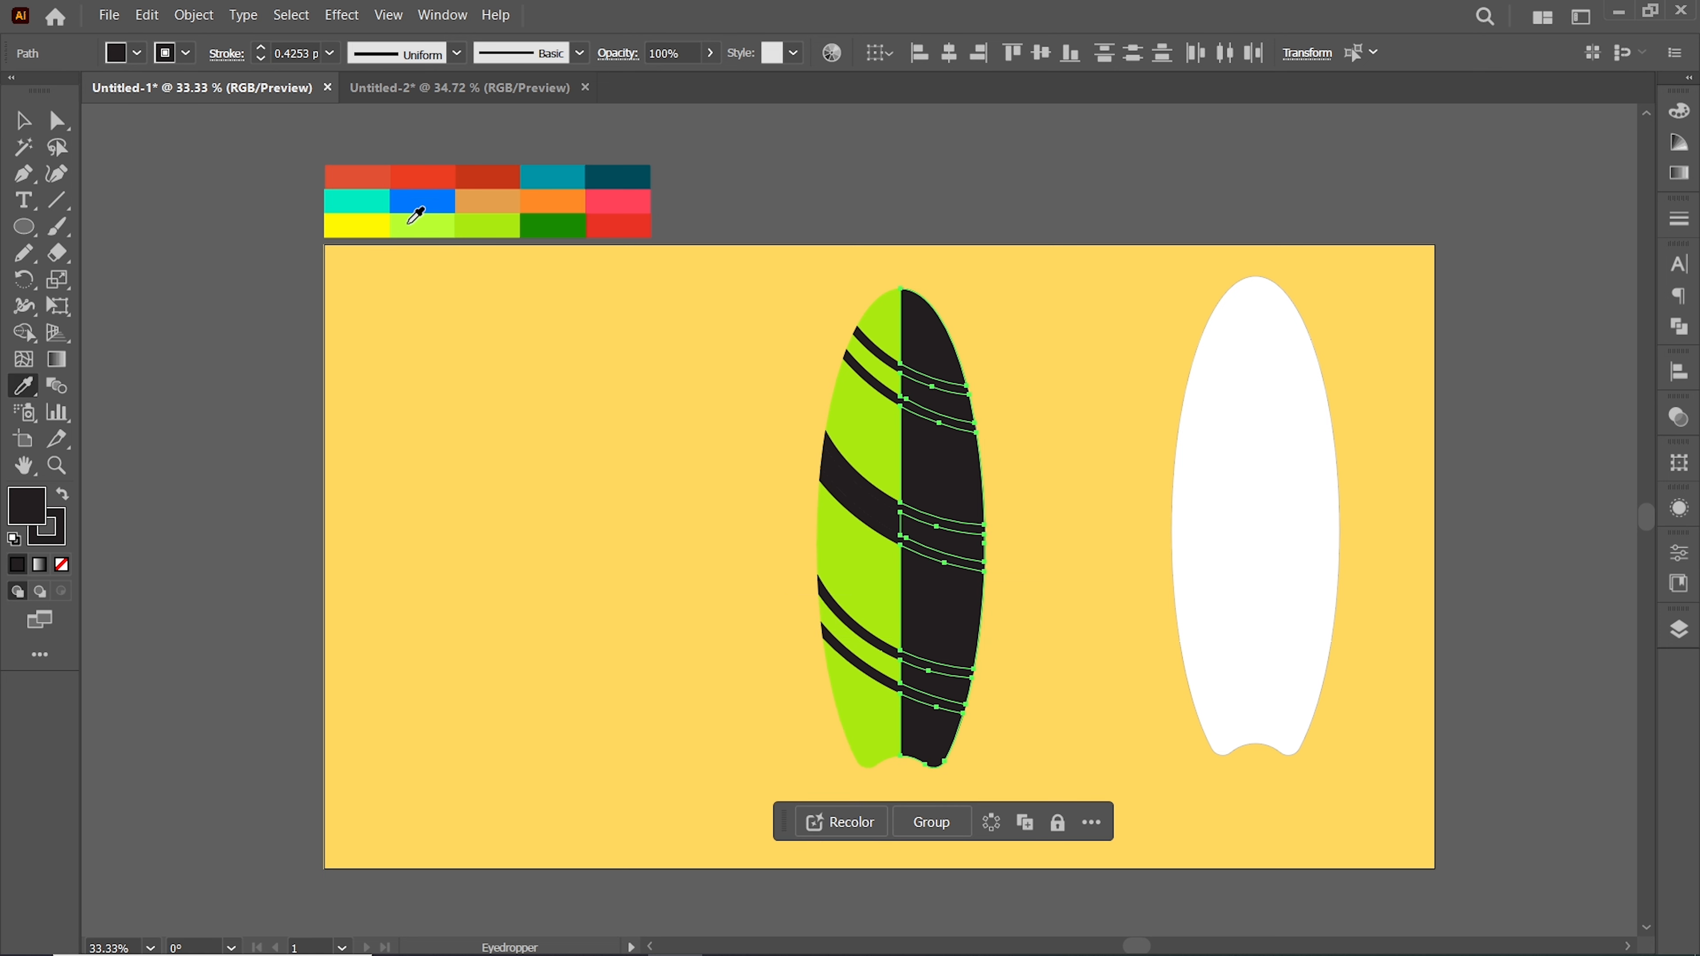
pyautogui.click(410, 221)
# Fill the wide dark band on the board's left half with the lime green color
pyautogui.click(863, 489)
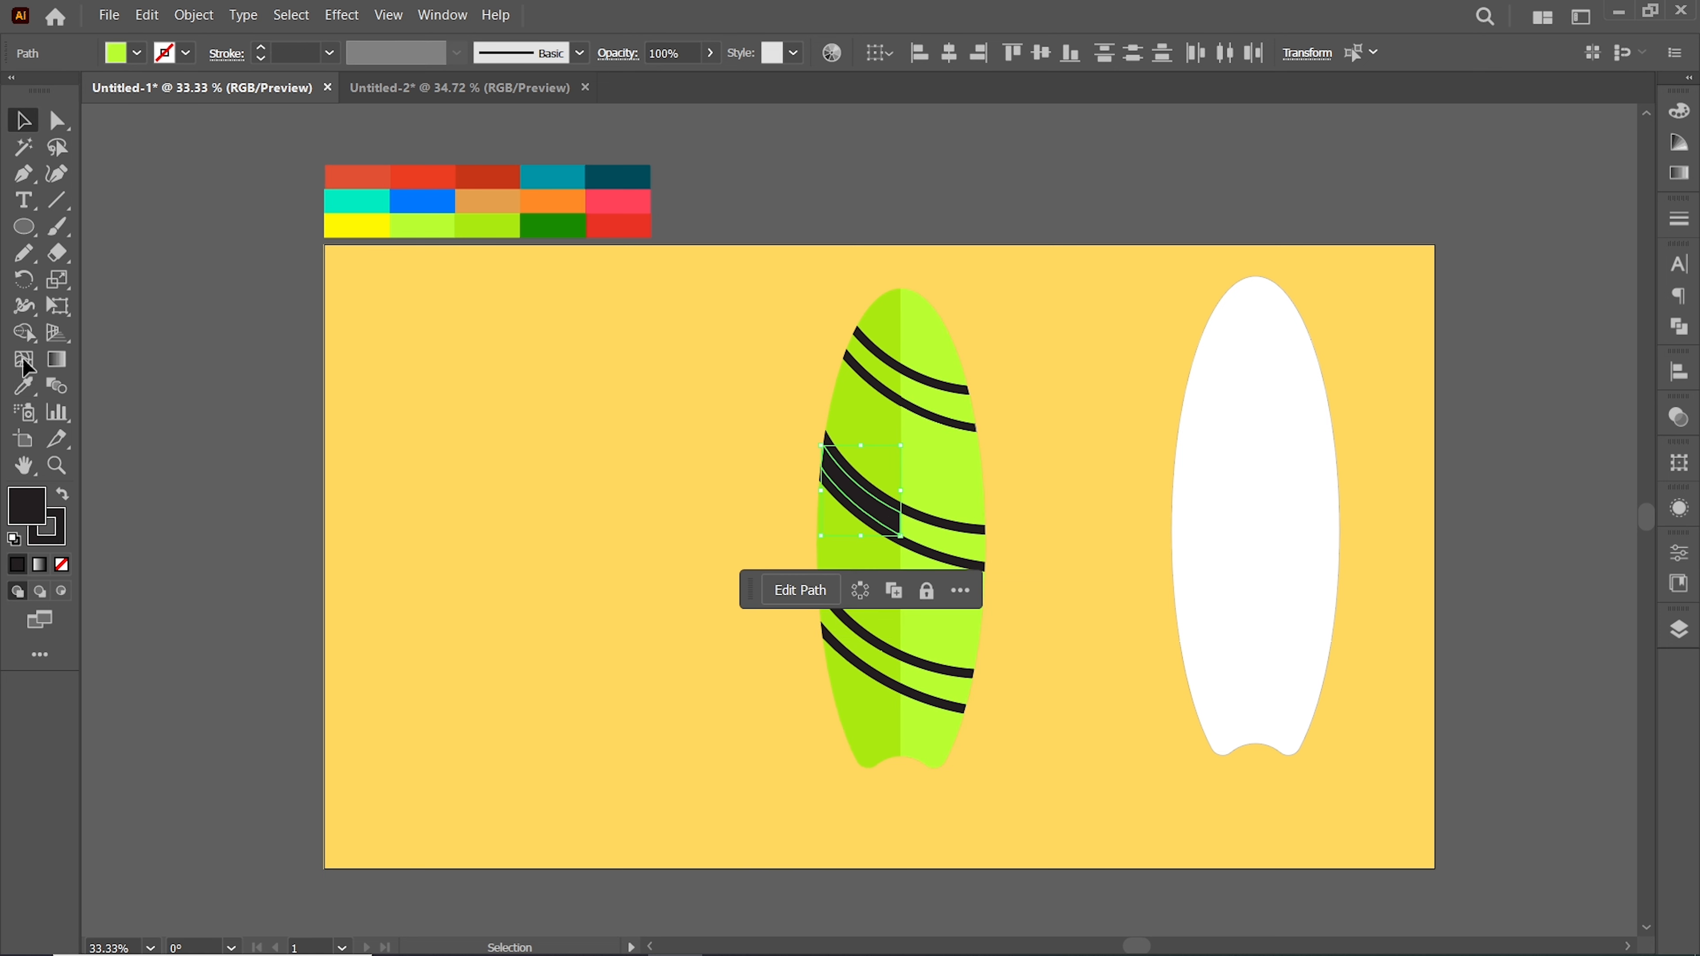
pyautogui.click(23, 387)
pyautogui.click(512, 226)
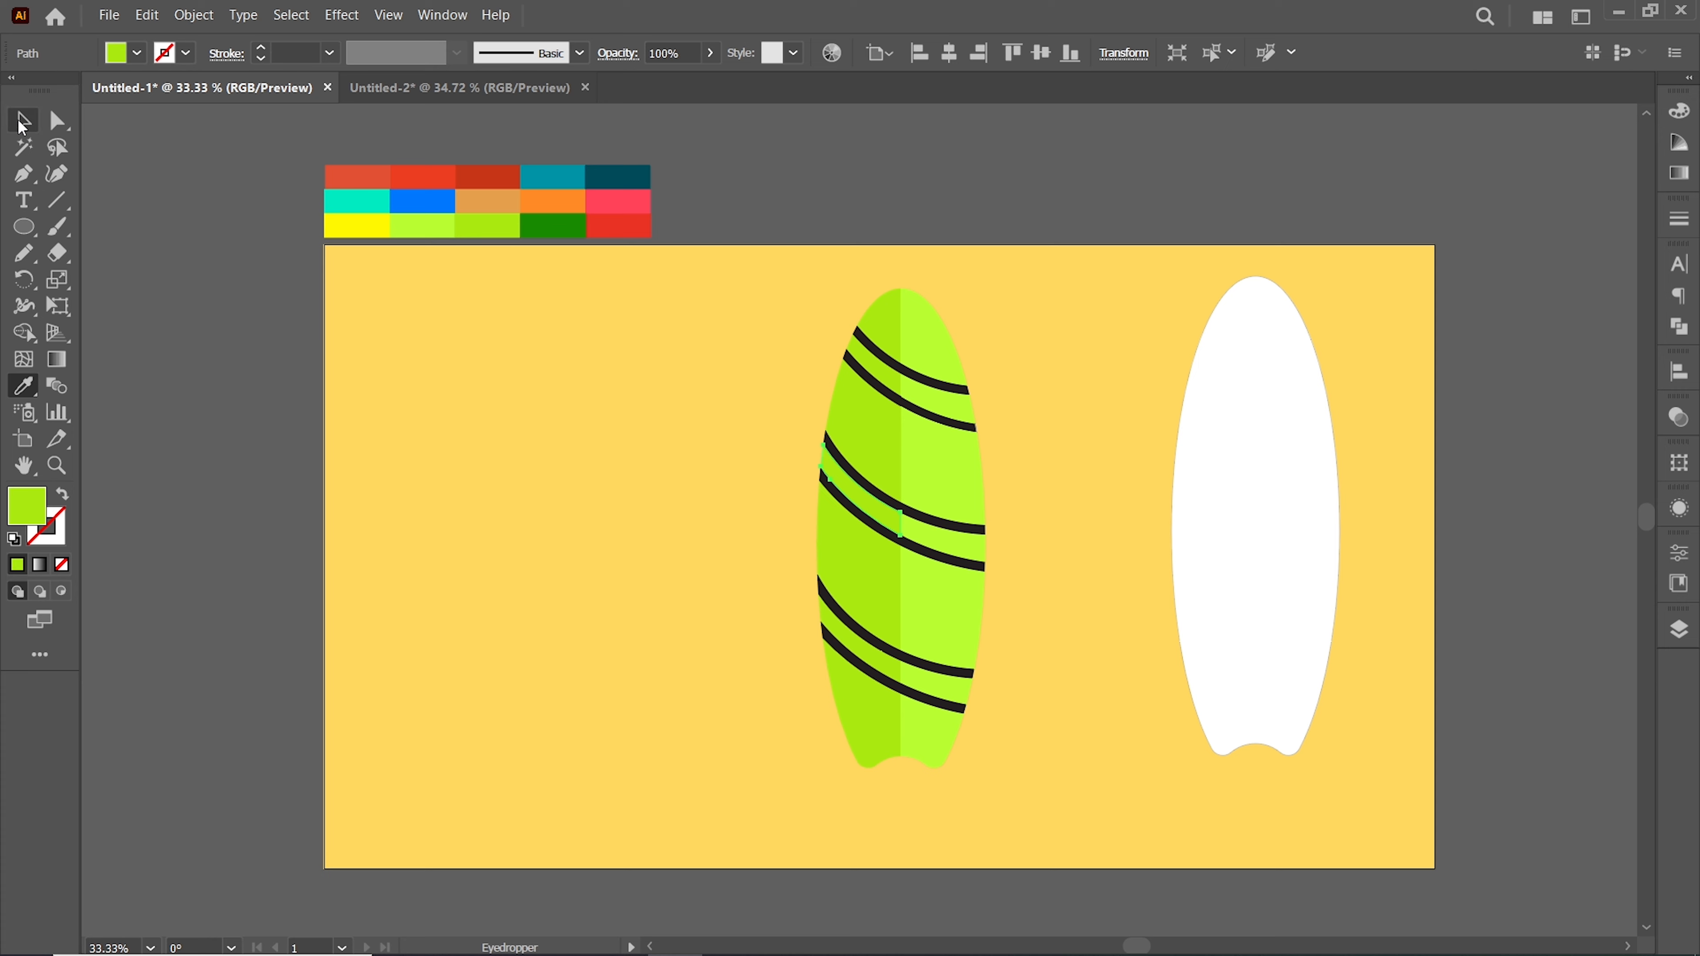
# Ungroup the stripe groups on the left surfboard
pyautogui.click(22, 121)
pyautogui.click(736, 295)
pyautogui.click(875, 349)
pyautogui.rightClick(874, 349)
pyautogui.click(930, 599)
pyautogui.click(691, 350)
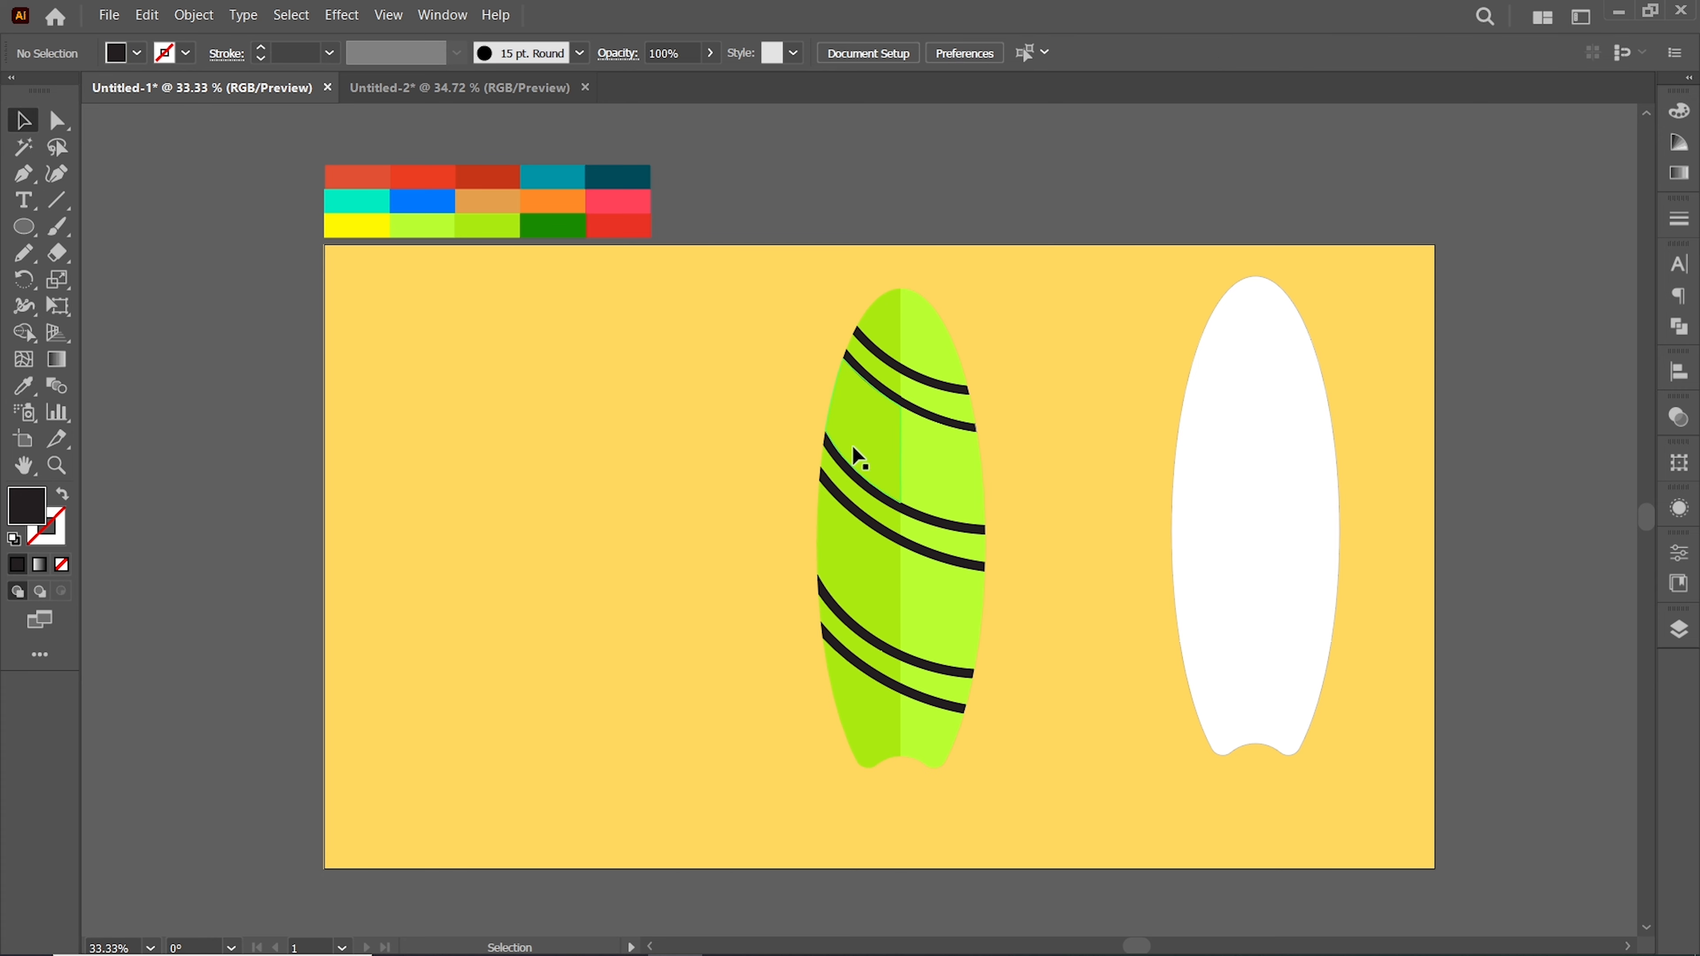
pyautogui.click(853, 476)
pyautogui.rightClick(855, 481)
pyautogui.click(914, 731)
pyautogui.rightClick(839, 494)
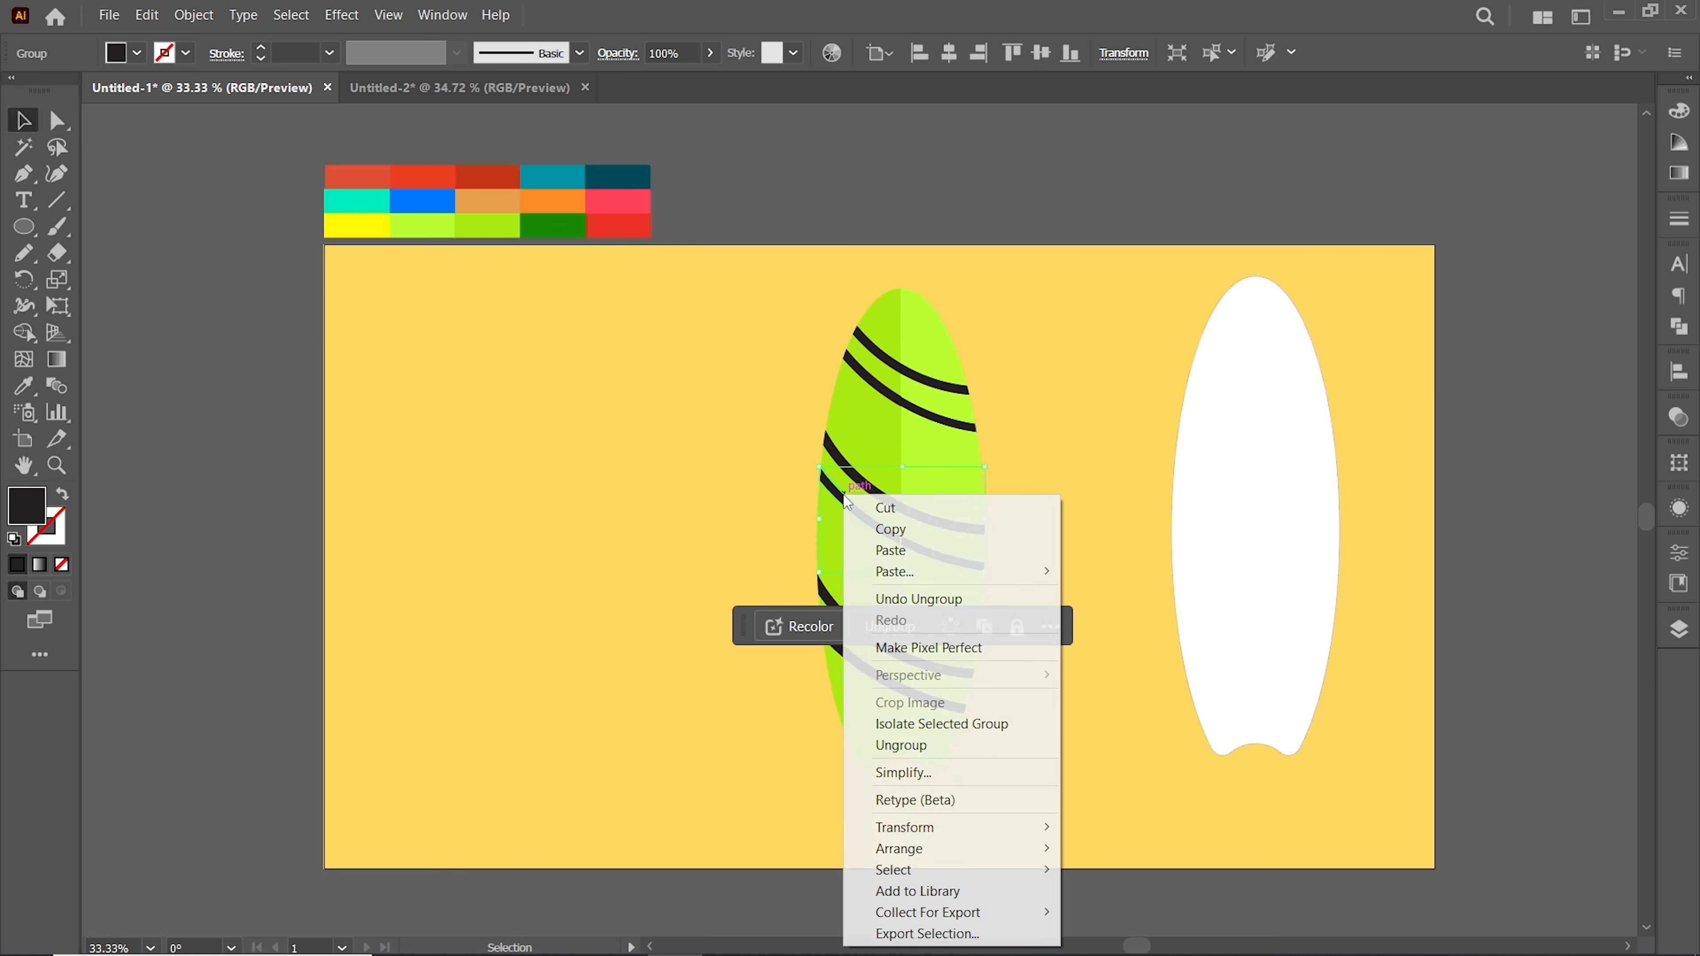
pyautogui.click(899, 744)
pyautogui.click(880, 647)
pyautogui.rightClick(878, 644)
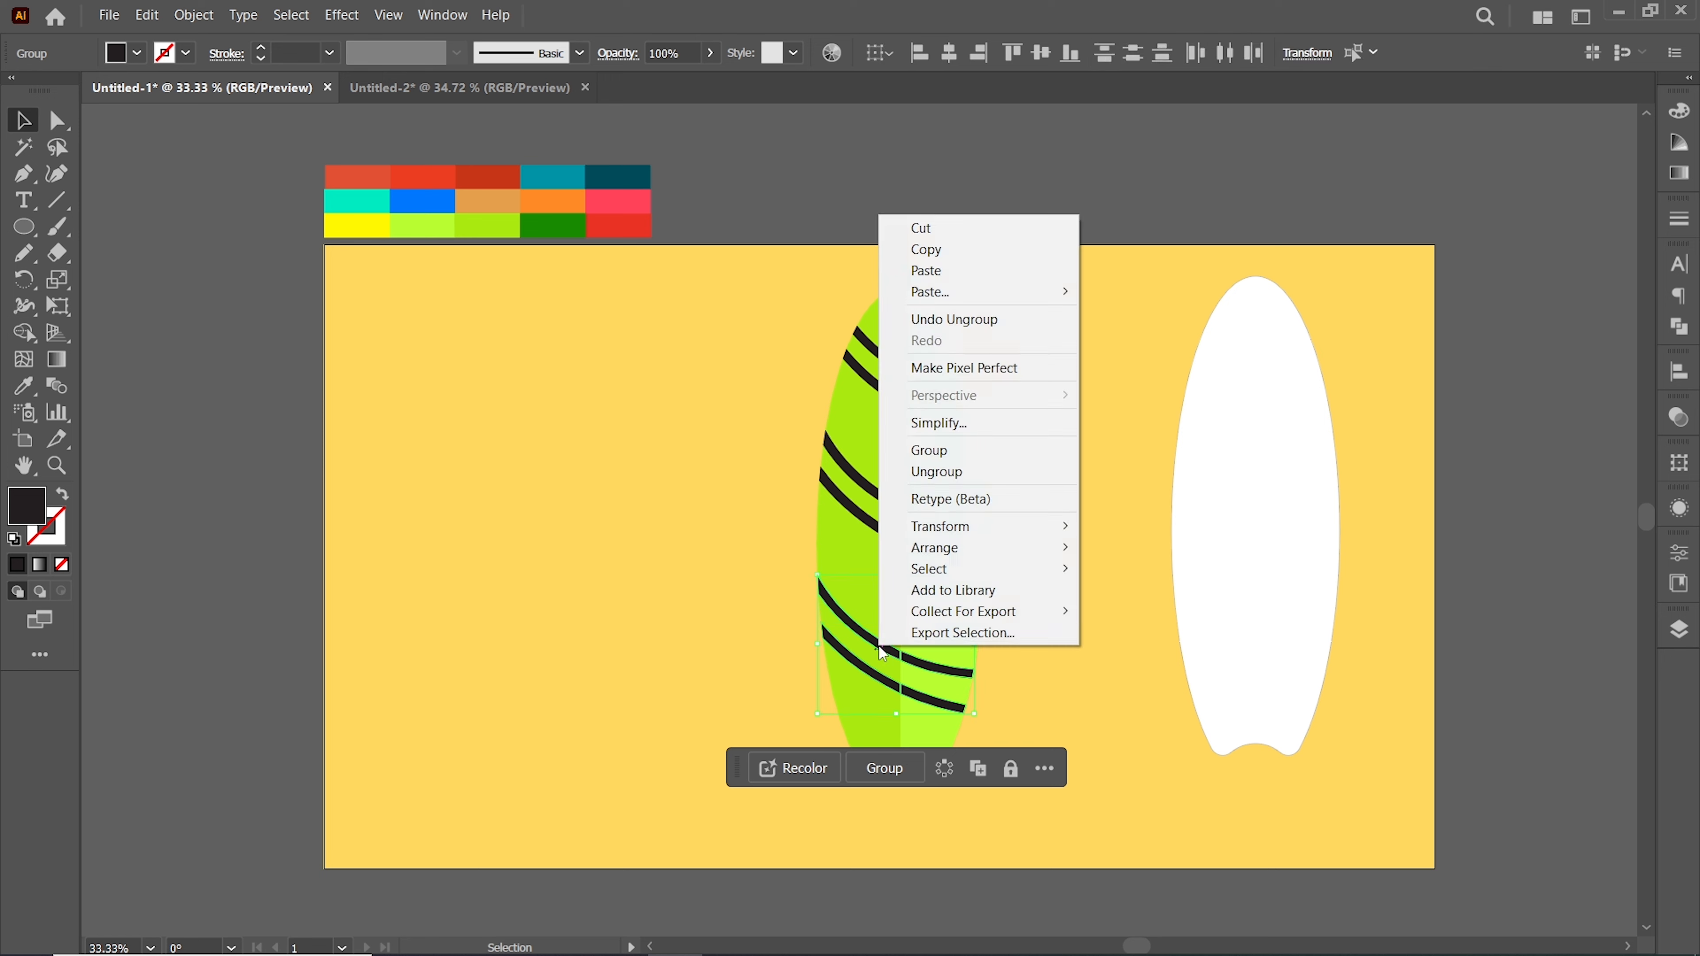
pyautogui.click(916, 573)
pyautogui.click(769, 368)
# Select the stripe pieces on the board's left half and fill them dark green
pyautogui.click(875, 350)
pyautogui.keyDown('shift'); pyautogui.click(875, 379); pyautogui.keyUp('shift')
pyautogui.keyDown('shift'); pyautogui.click(864, 472); pyautogui.keyUp('shift')
pyautogui.keyDown('shift'); pyautogui.click(872, 516); pyautogui.keyUp('shift')
pyautogui.keyDown('shift'); pyautogui.click(876, 644); pyautogui.keyUp('shift')
pyautogui.keyDown('shift'); pyautogui.click(875, 678); pyautogui.keyUp('shift')
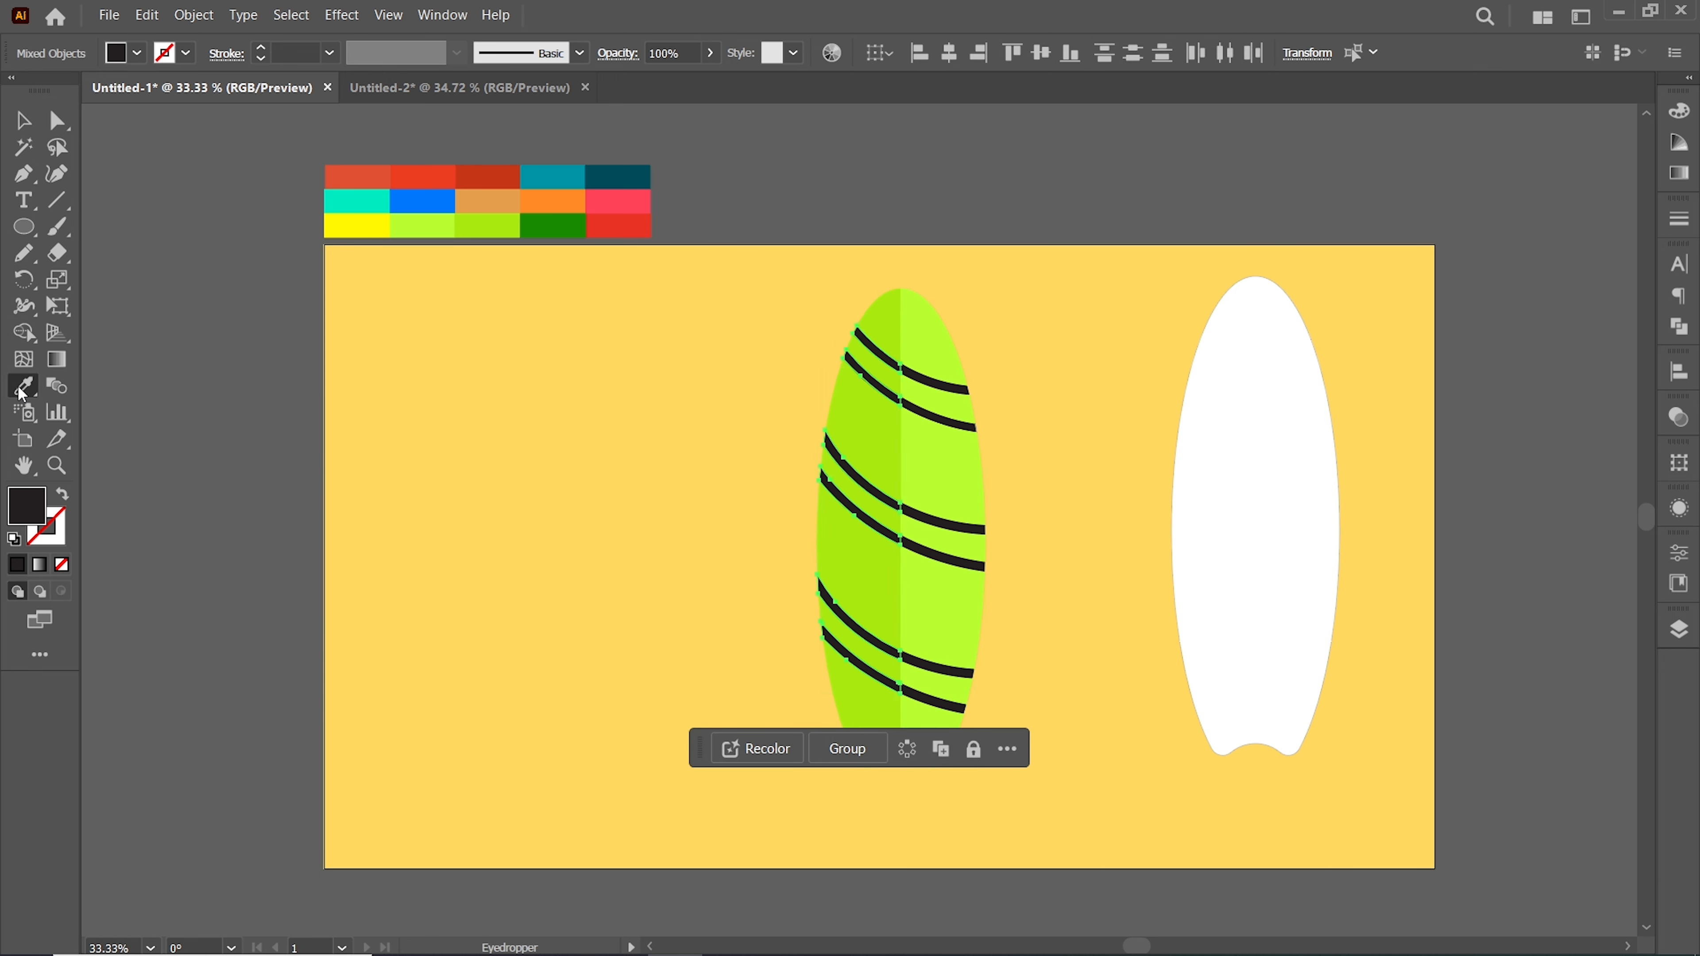
pyautogui.click(23, 386)
pyautogui.click(553, 225)
pyautogui.click(29, 125)
pyautogui.click(756, 362)
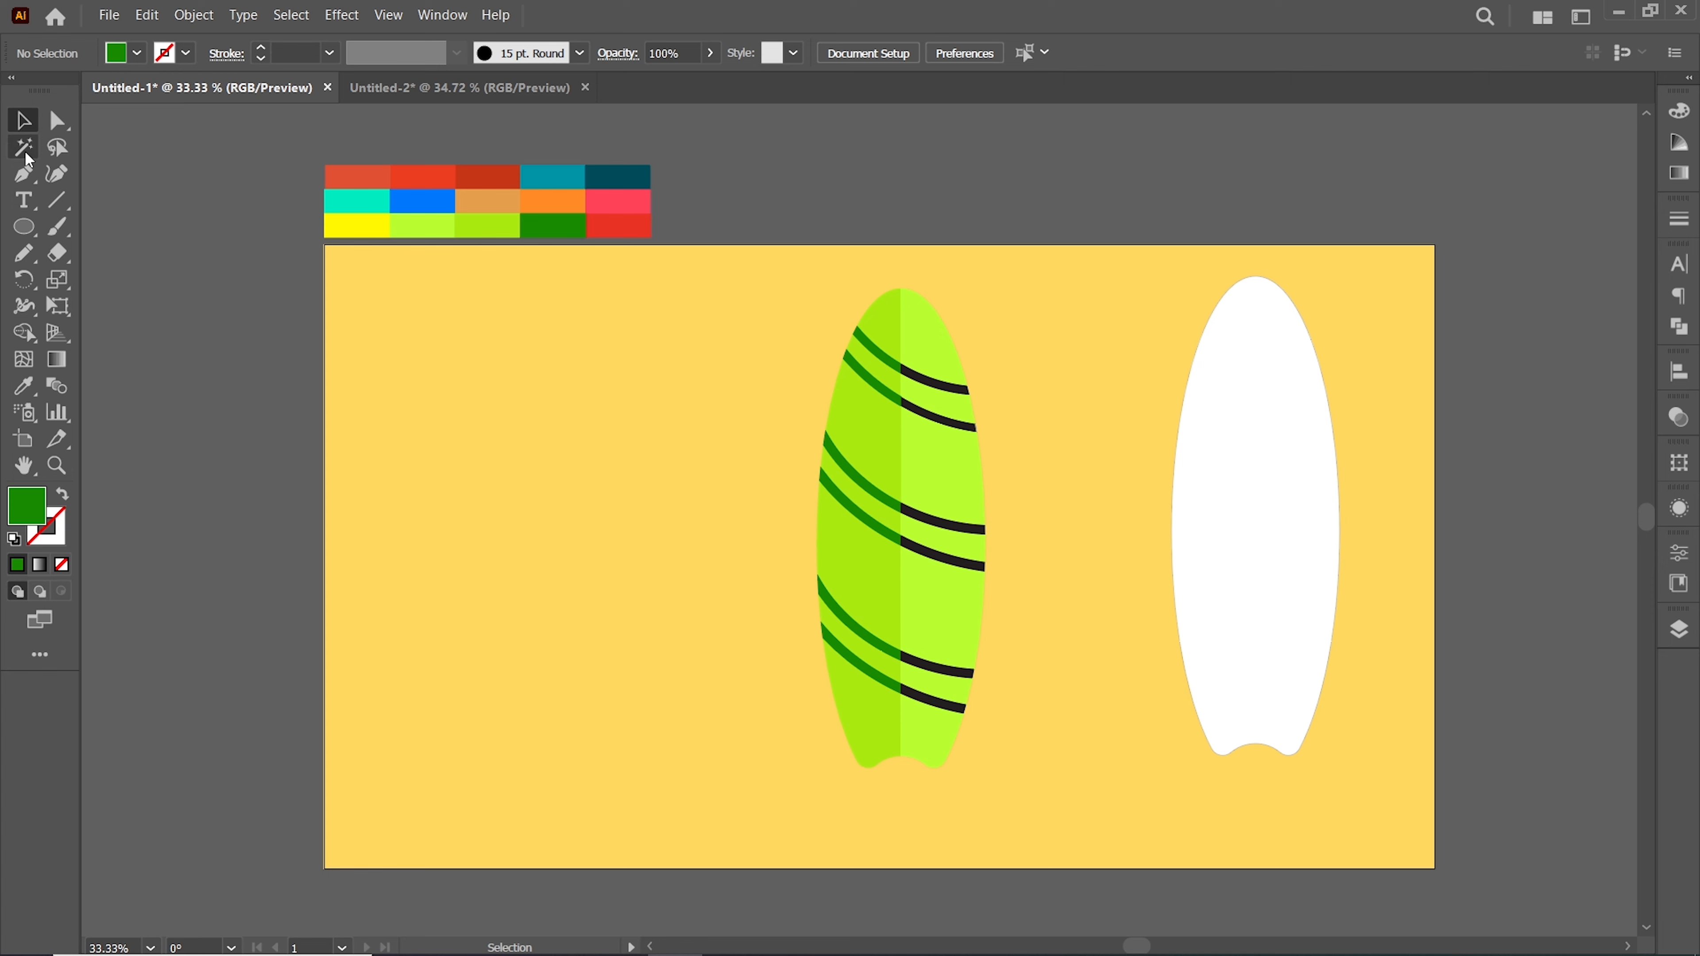
# Fill the stripe pieces on the board's right half with the same dark green, confirming the color in the Color Picker
pyautogui.click(940, 381)
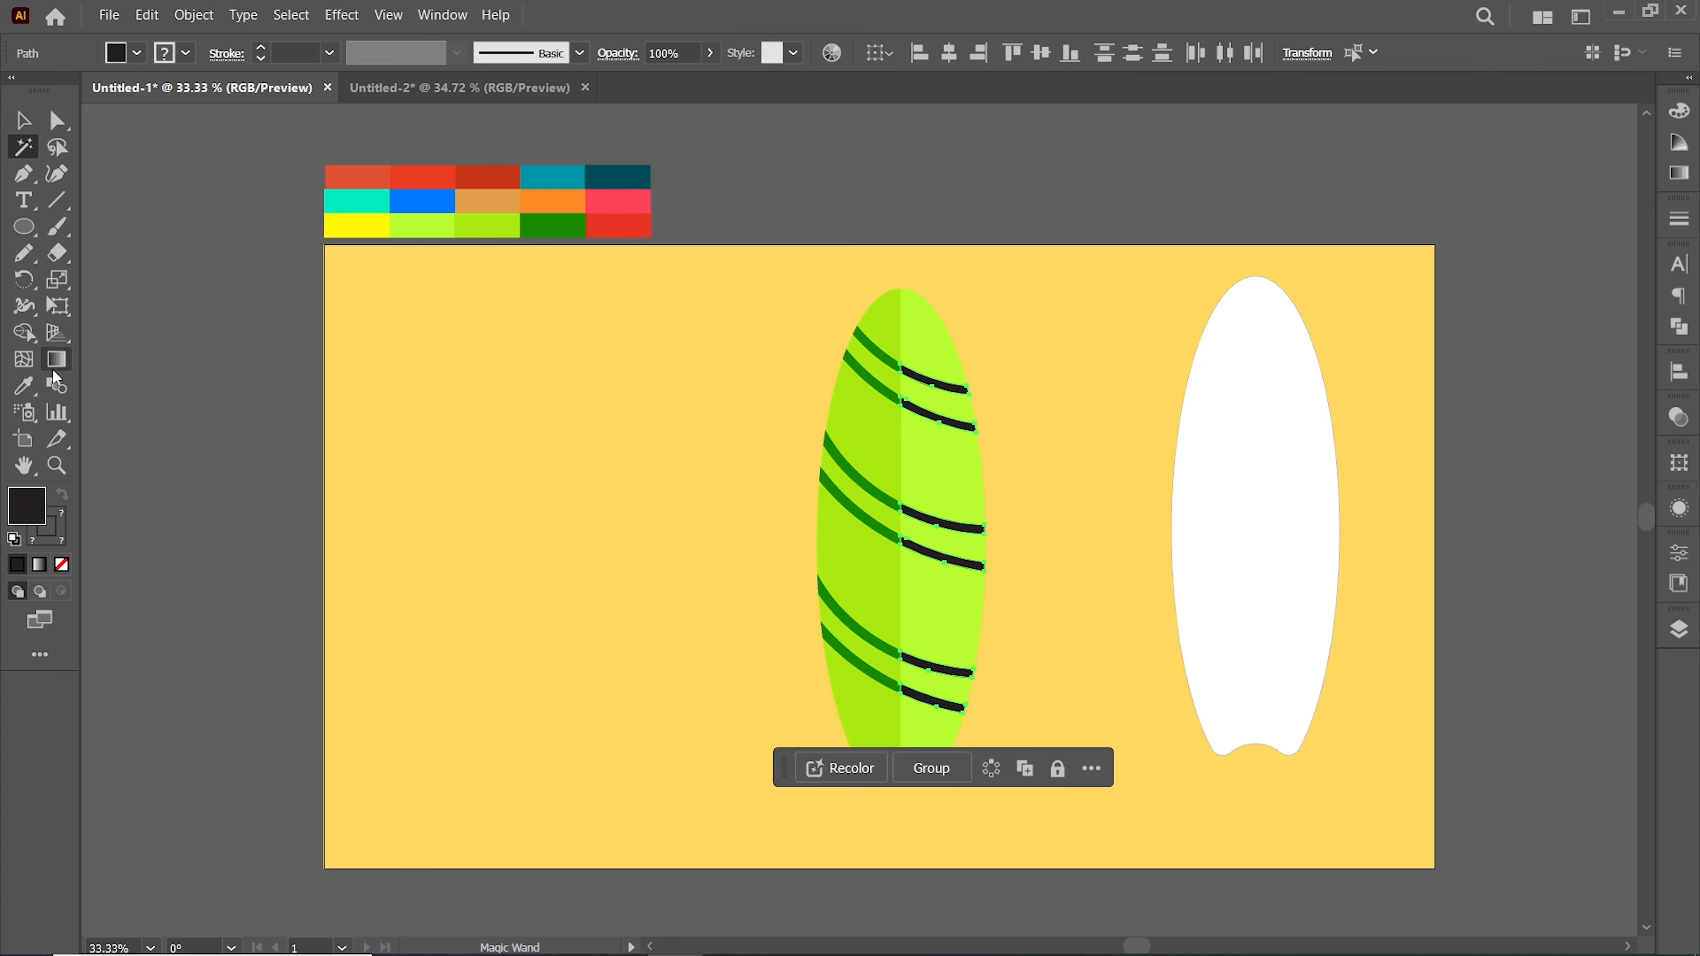
pyautogui.click(546, 231)
pyautogui.doubleClick(27, 506)
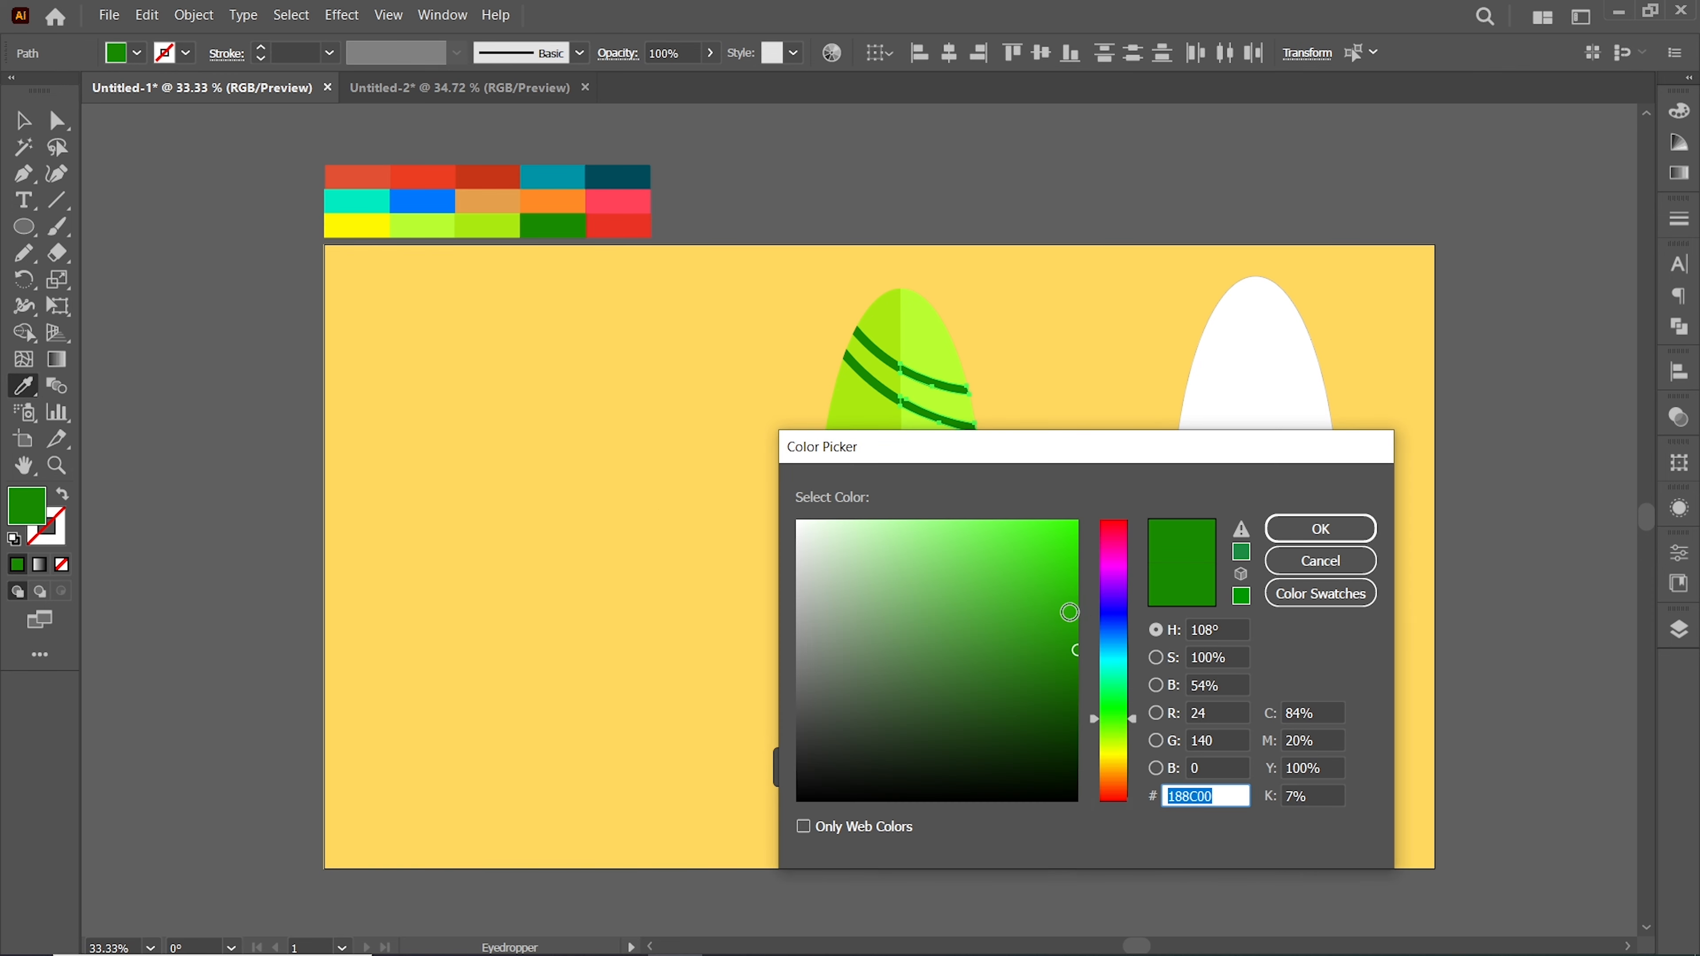
pyautogui.click(1320, 528)
pyautogui.press('v')
pyautogui.click(570, 428)
# Create a 19 px offset path with round joins around the white right surfboard
pyautogui.scroll(-1, 574, 428)
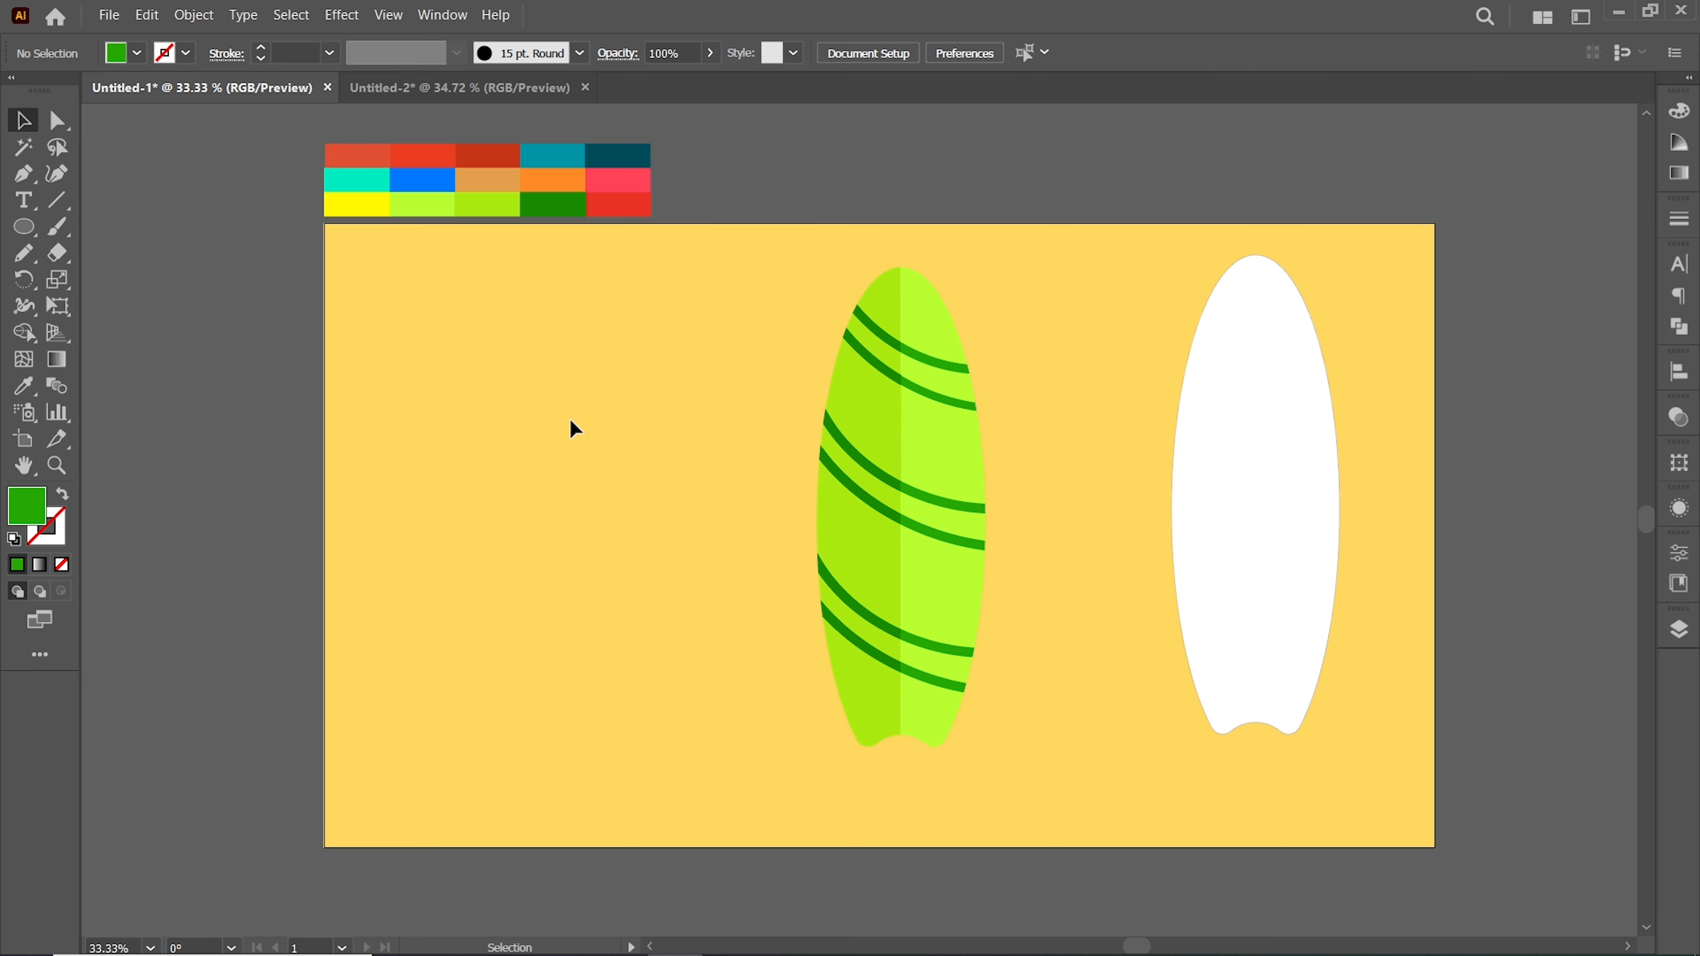
pyautogui.click(1260, 530)
pyautogui.click(194, 14)
pyautogui.moveTo(259, 495)
pyautogui.click(584, 567)
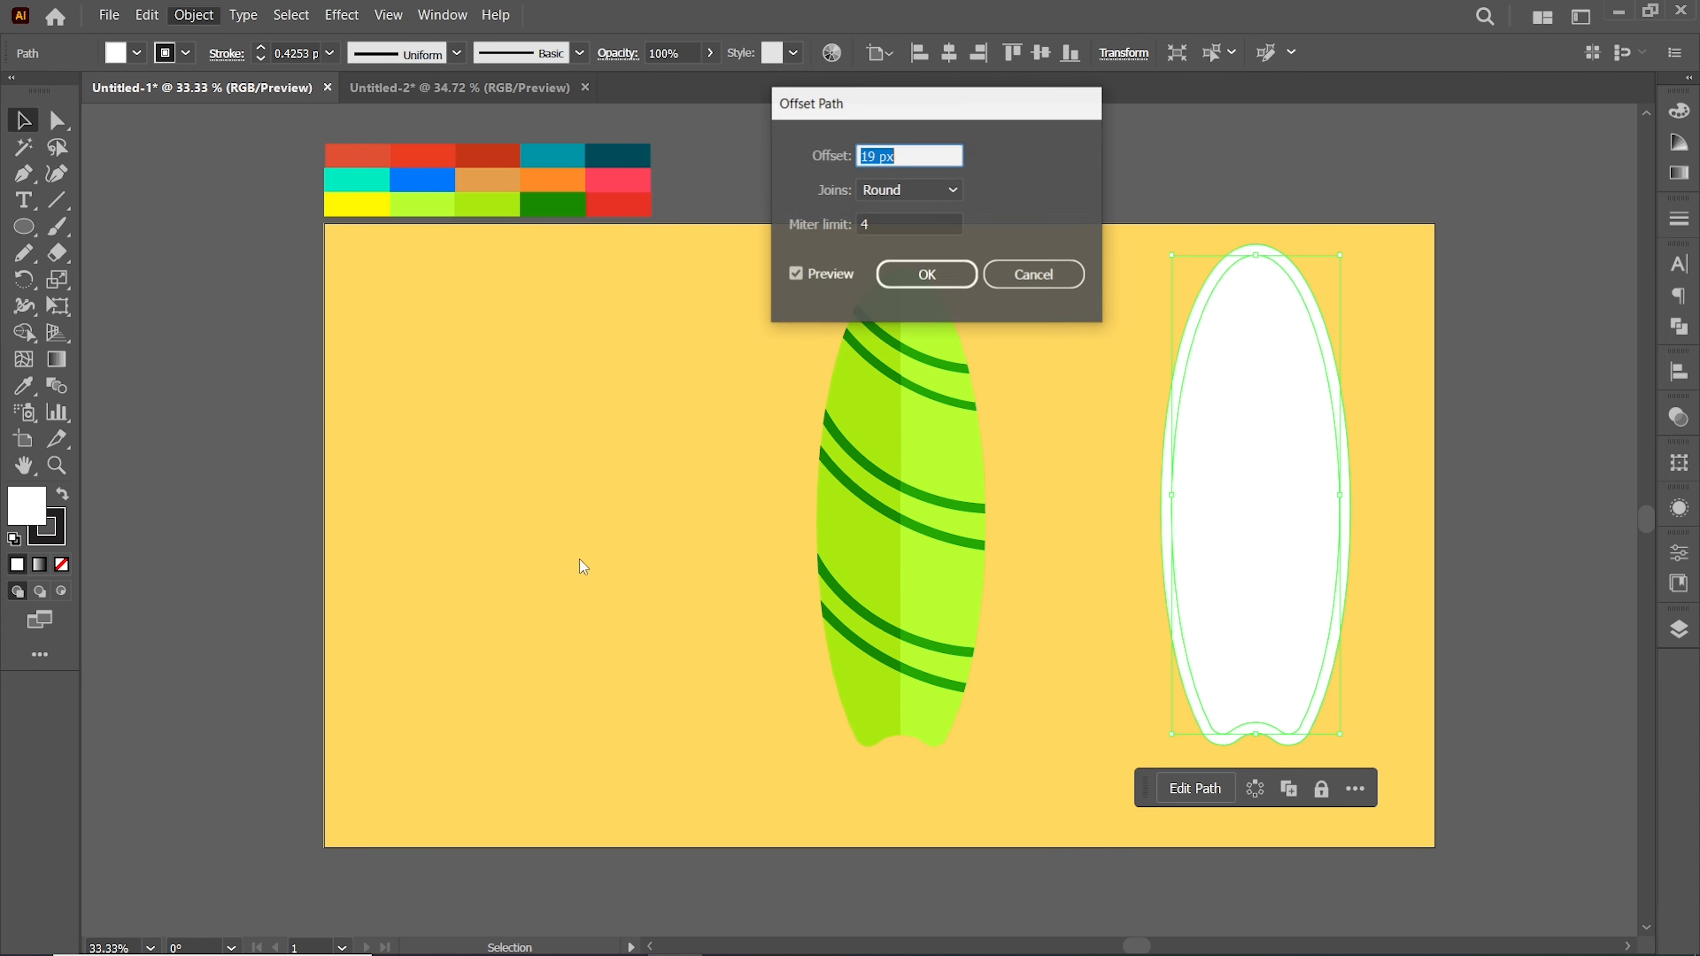
pyautogui.click(957, 281)
pyautogui.click(793, 456)
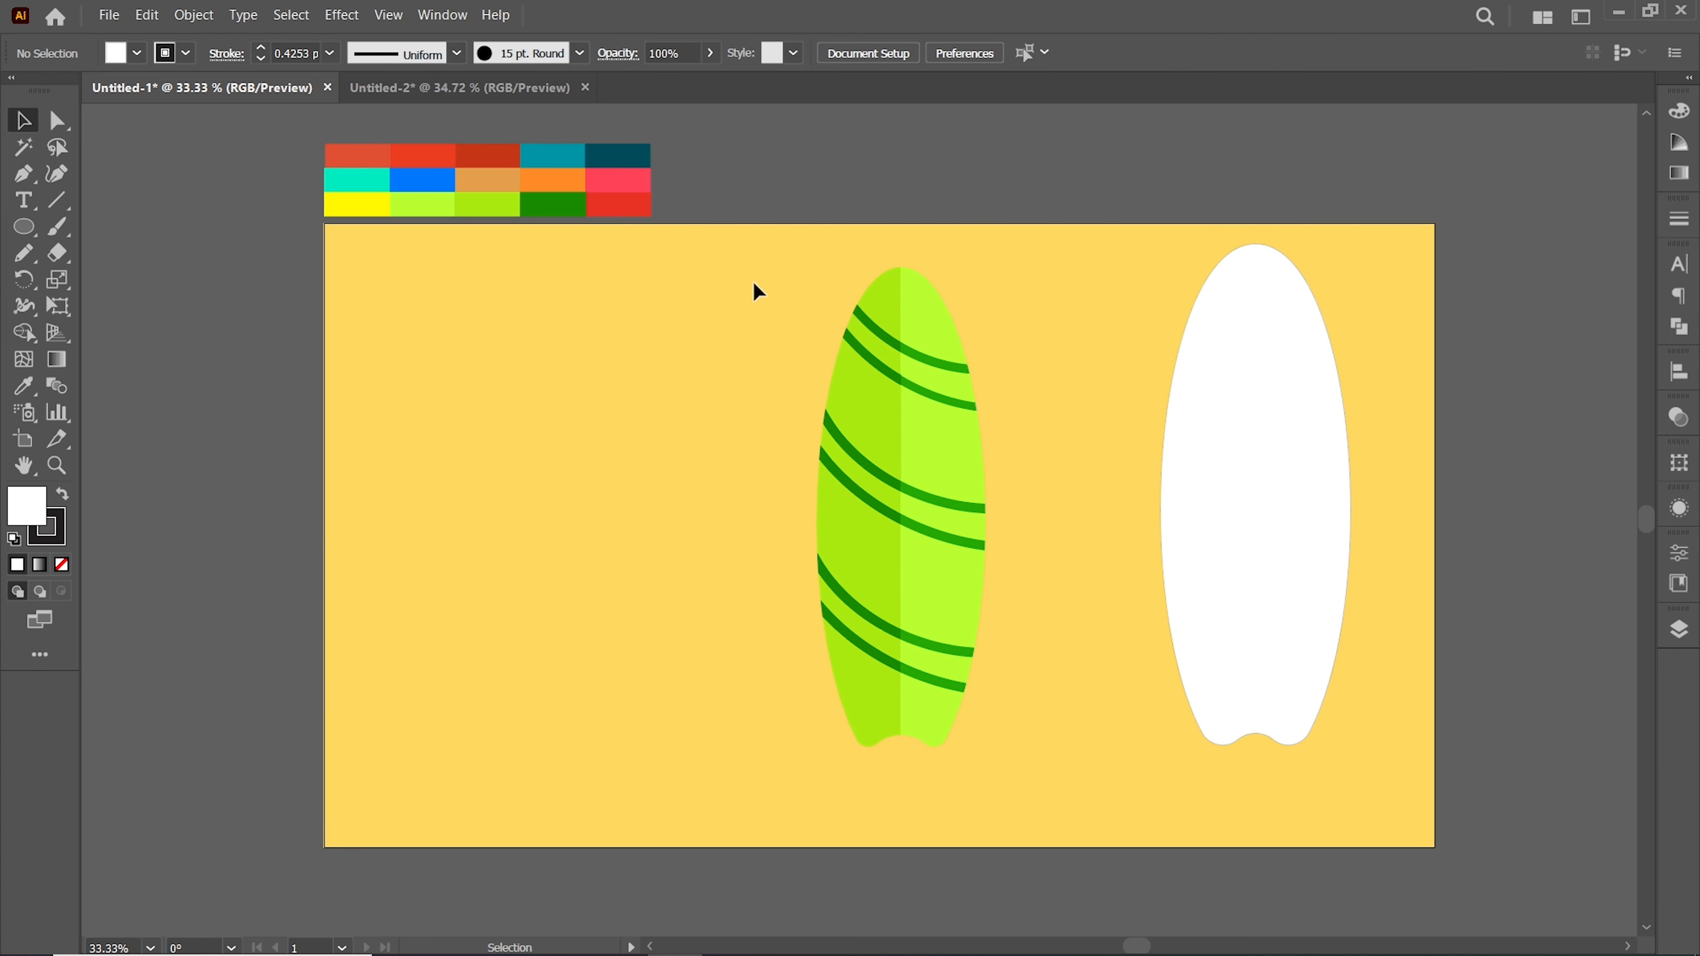
# Center the green surfboard horizontally and vertically on the white offset outline
pyautogui.moveTo(754, 281); pyautogui.dragTo(1027, 718)
pyautogui.rightClick(883, 450)
pyautogui.click(951, 687)
pyautogui.keyDown('shift'); pyautogui.click(1270, 478); pyautogui.keyUp('shift')
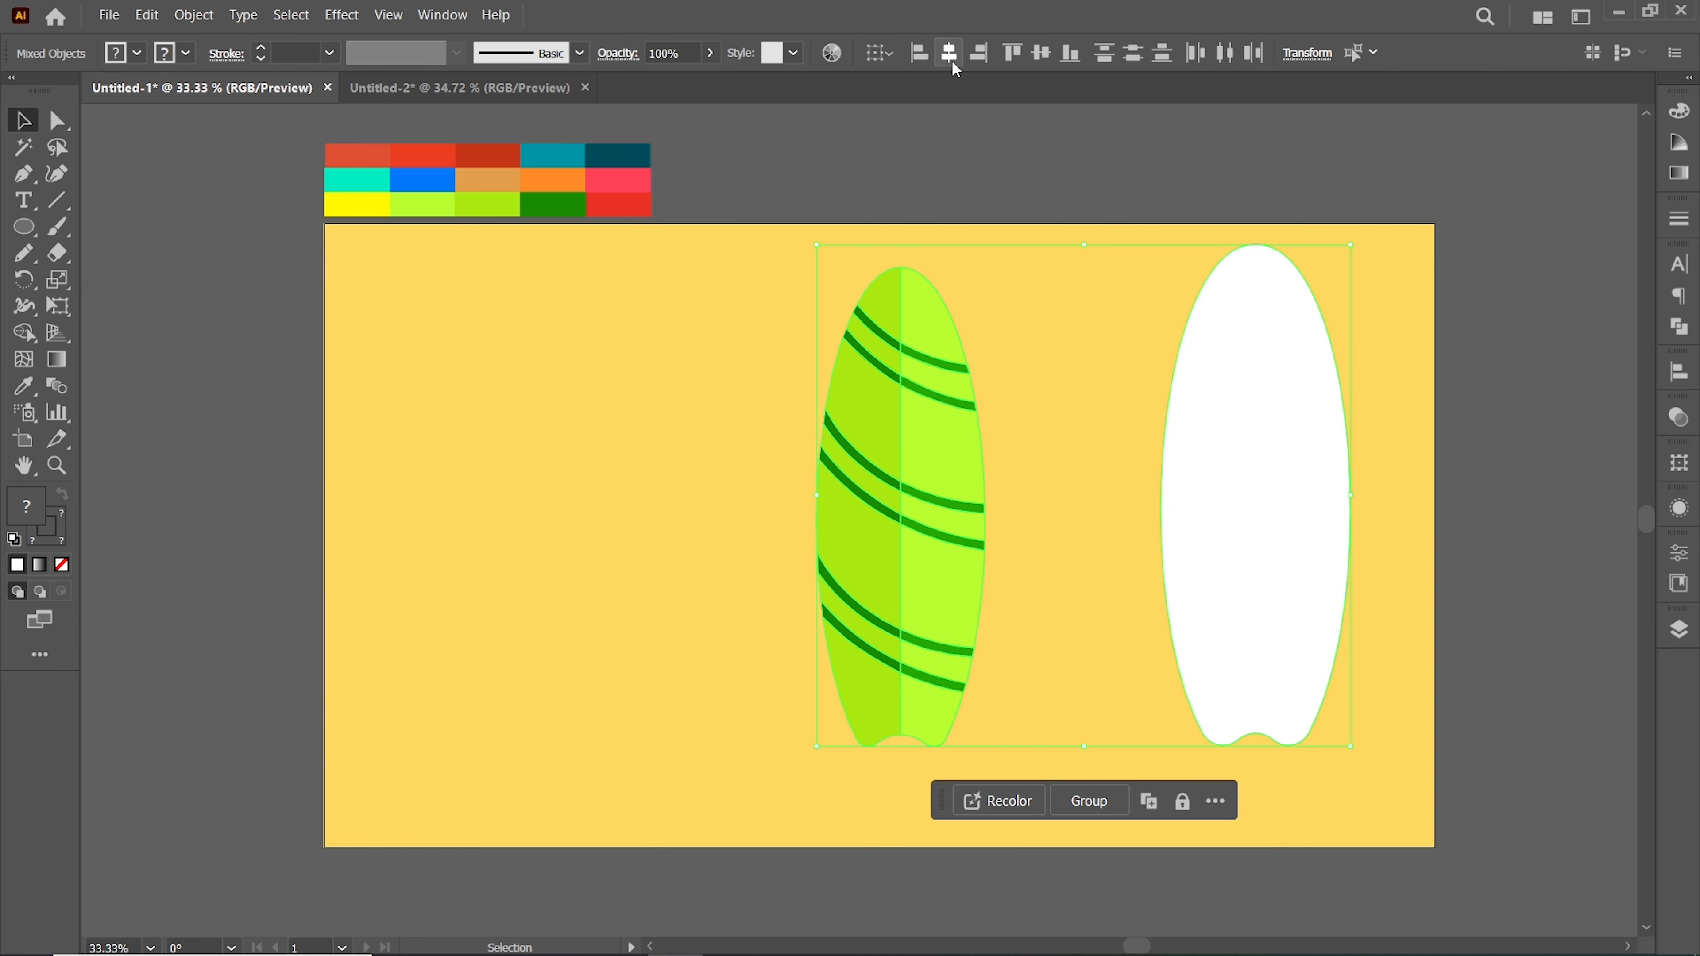
pyautogui.click(949, 53)
pyautogui.click(1041, 53)
# Group the green board with its white outline and narrow the group slightly
pyautogui.rightClick(1094, 405)
pyautogui.click(1232, 640)
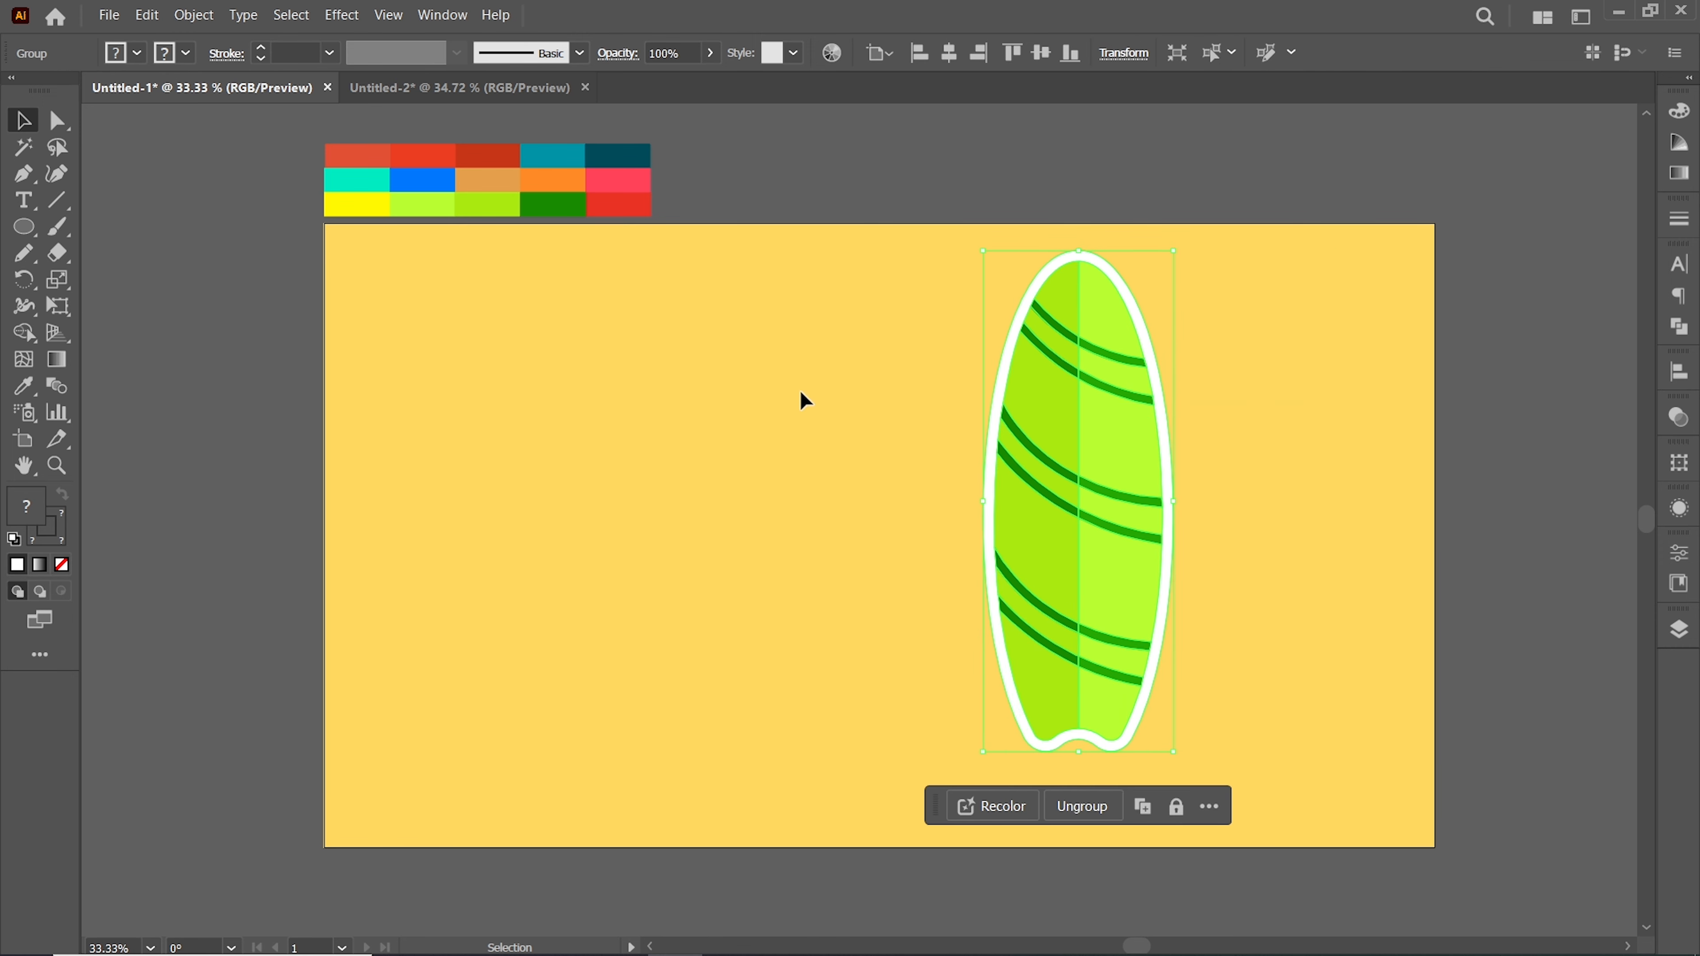
pyautogui.moveTo(1178, 506); pyautogui.dragTo(1142, 497)
# Apply the drop shadow effect to the green surfboard group and move it toward the artboard's center
pyautogui.click(341, 14)
pyautogui.moveTo(374, 300)
pyautogui.click(664, 299)
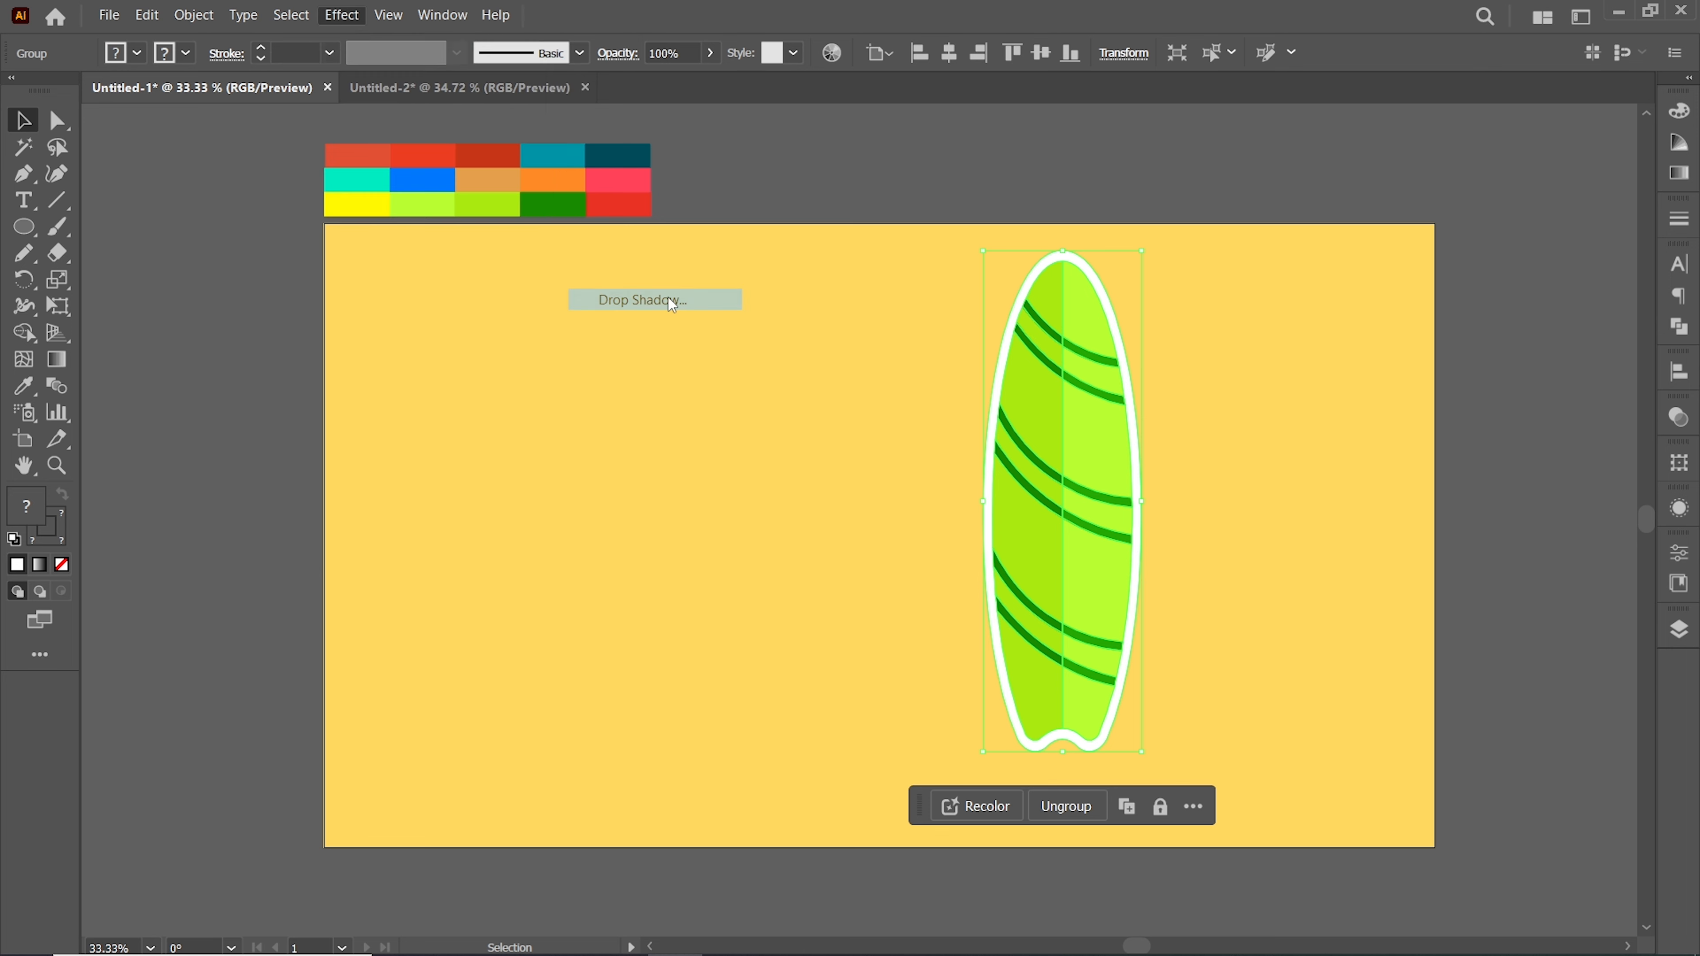
pyautogui.moveTo(1070, 538); pyautogui.dragTo(914, 548)
pyautogui.click(1265, 539)
# Hide Layer 3 and paint a closed flip-flop sole outline with the Paintbrush, nudging its upper-right anchor
pyautogui.click(1680, 631)
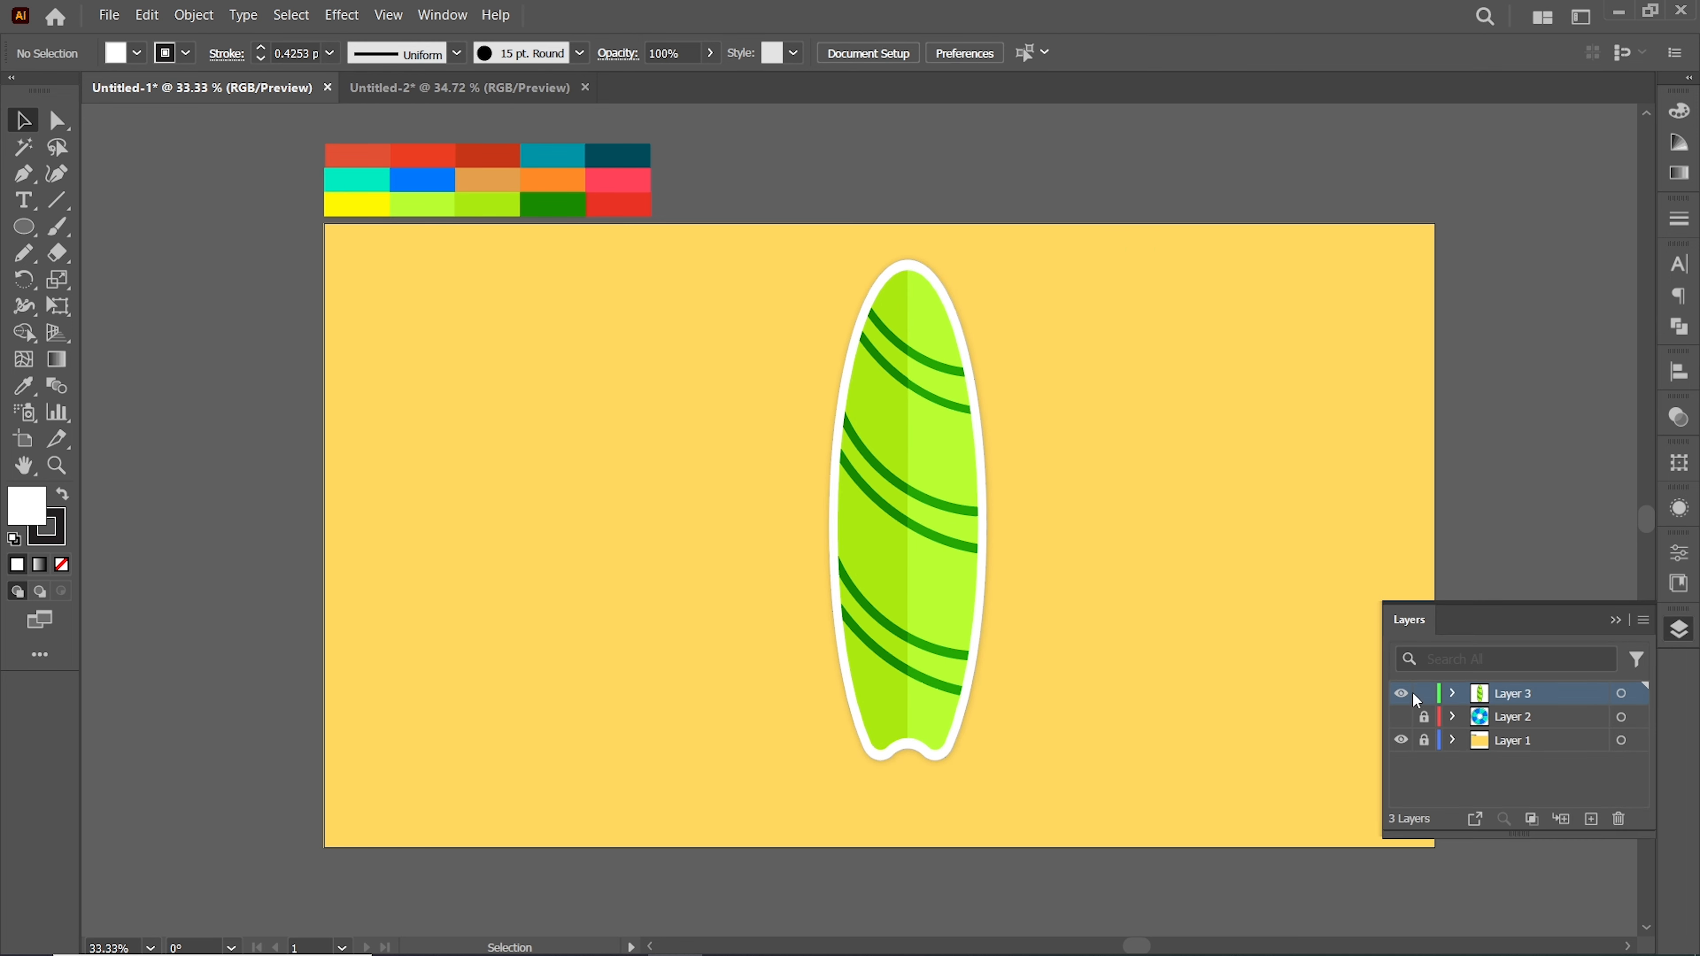
pyautogui.click(1401, 693)
pyautogui.press('b')
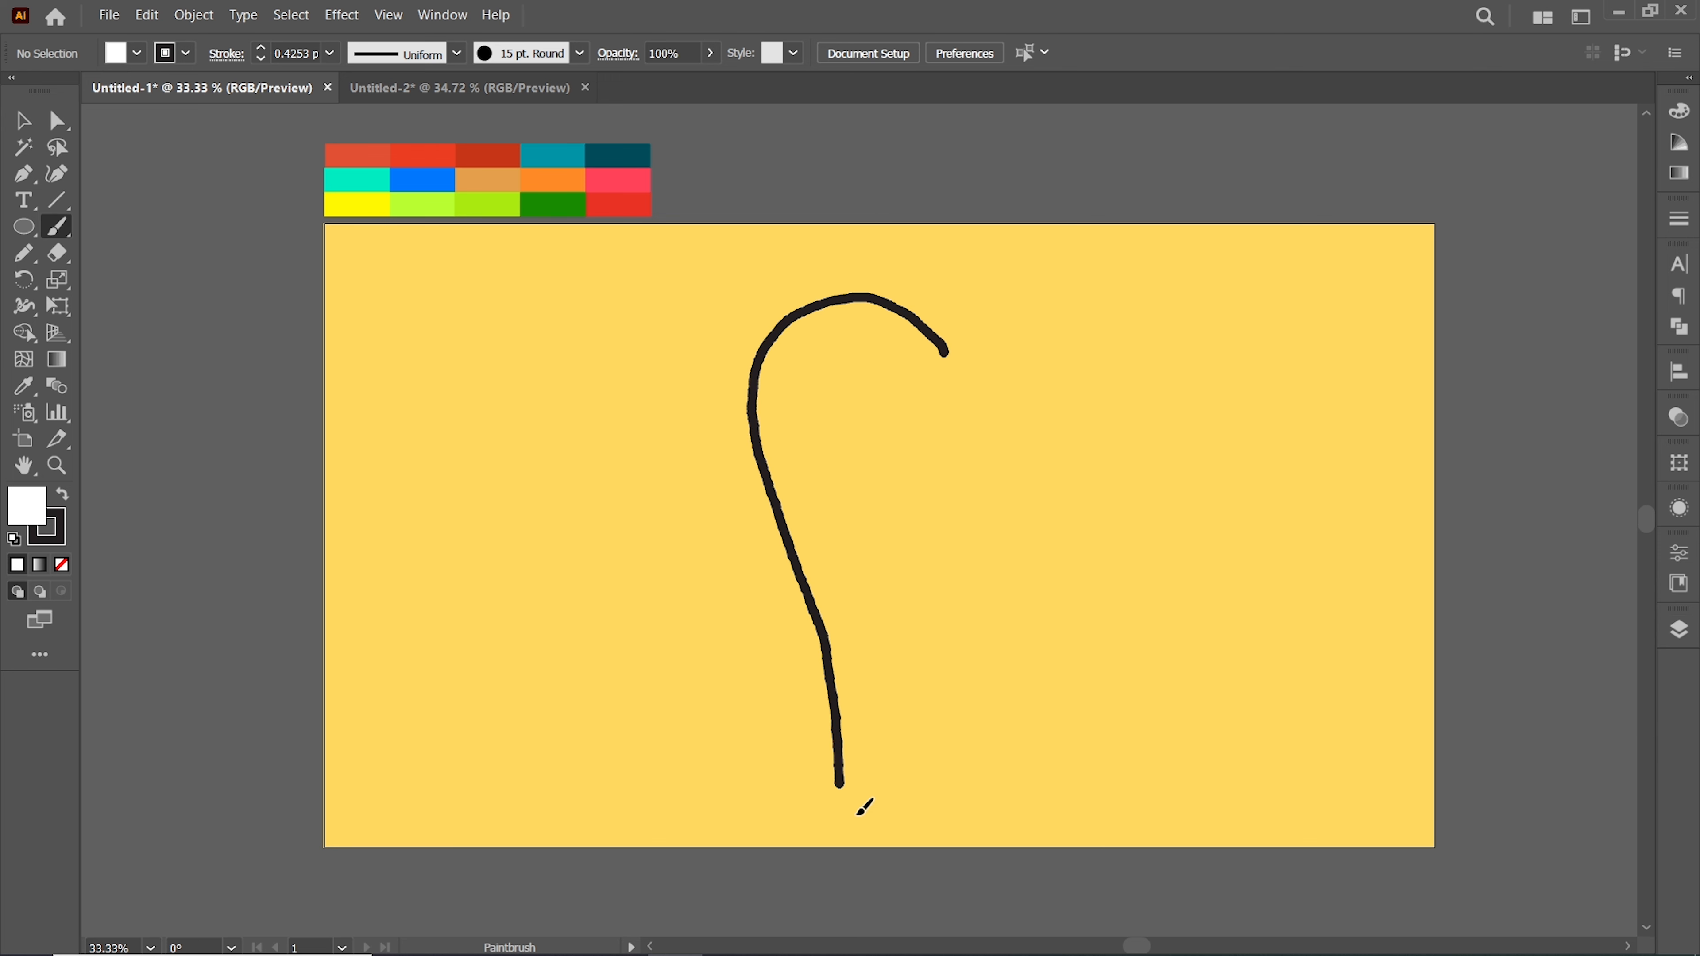
pyautogui.moveTo(945, 334); pyautogui.dragTo(946, 332)
pyautogui.press('v')
pyautogui.click(56, 127)
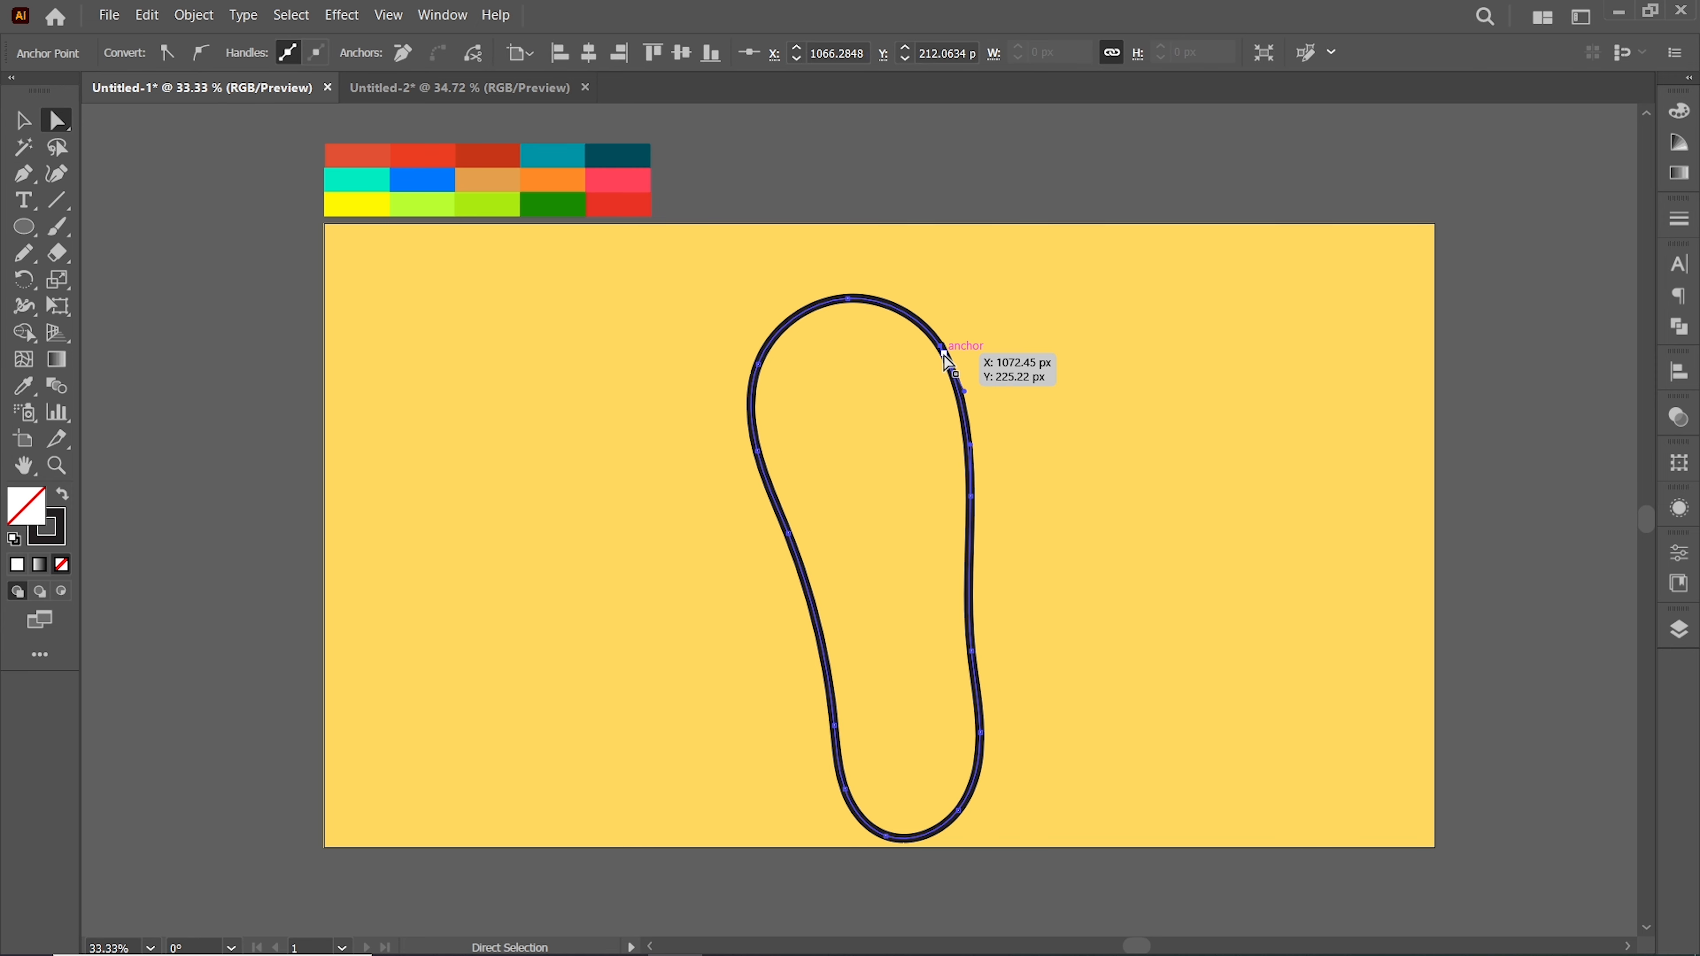
pyautogui.moveTo(945, 360); pyautogui.dragTo(944, 355)
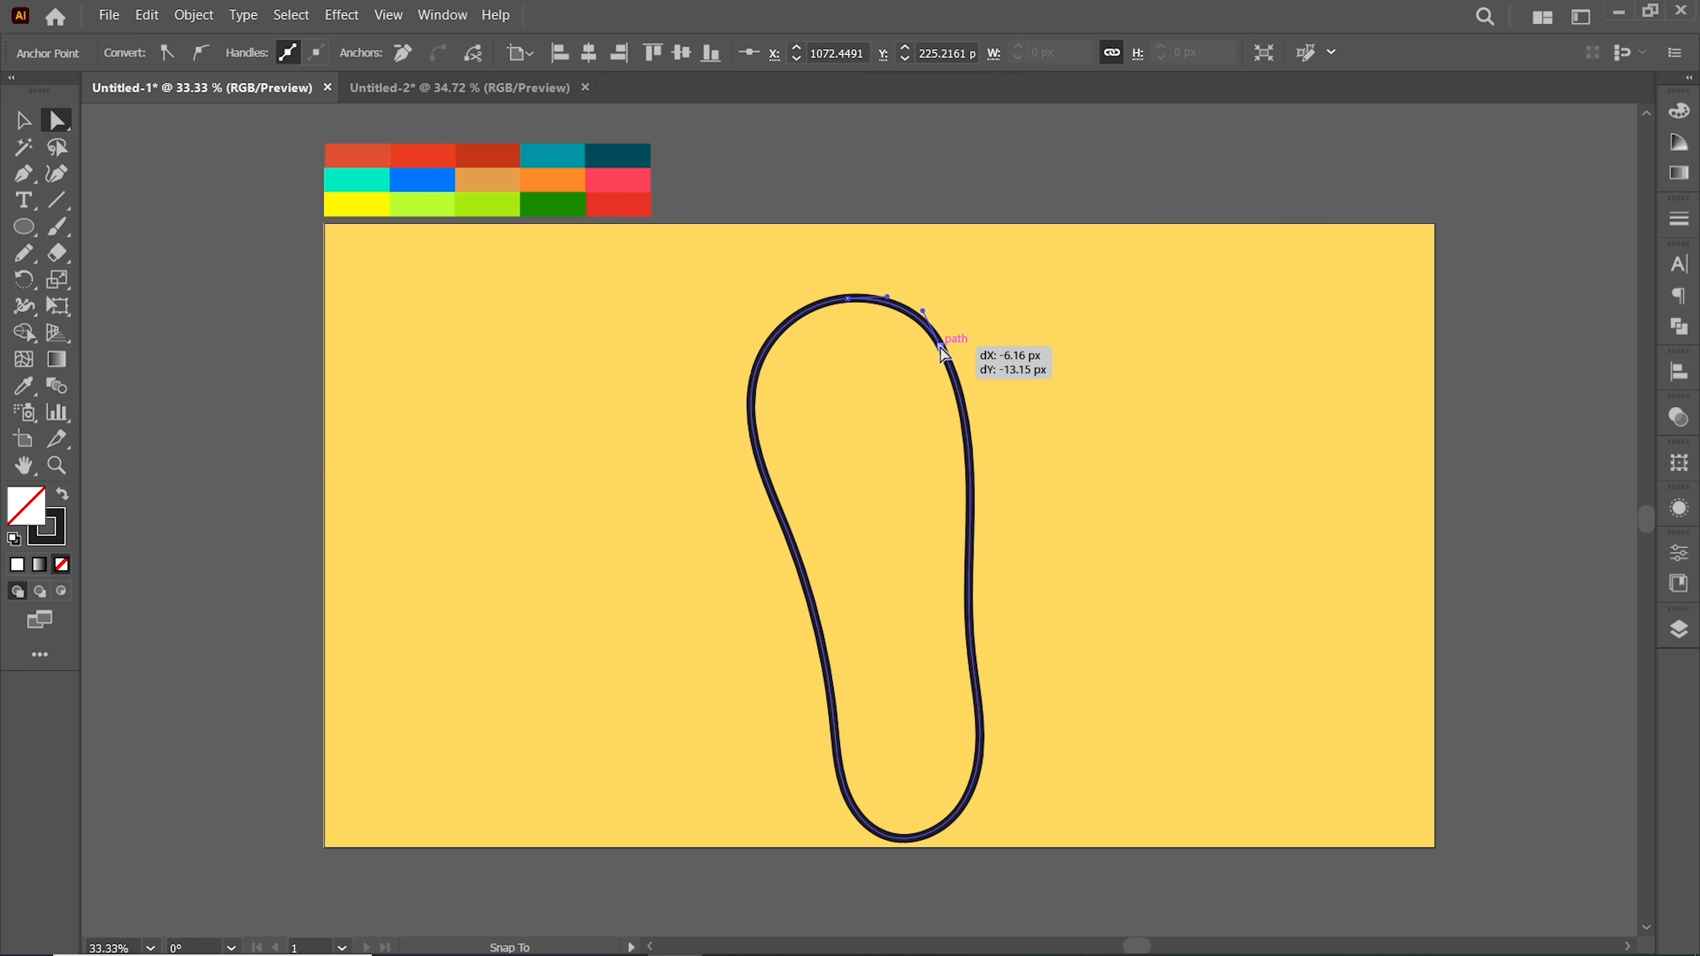
# Use the Eyedropper to give the sole the teal swatch fill with no stroke
pyautogui.rightClick(988, 348)
pyautogui.click(1037, 627)
pyautogui.click(1095, 429)
pyautogui.click(751, 391)
pyautogui.press('v')
pyautogui.click(803, 383)
pyautogui.click(755, 379)
pyautogui.press('i')
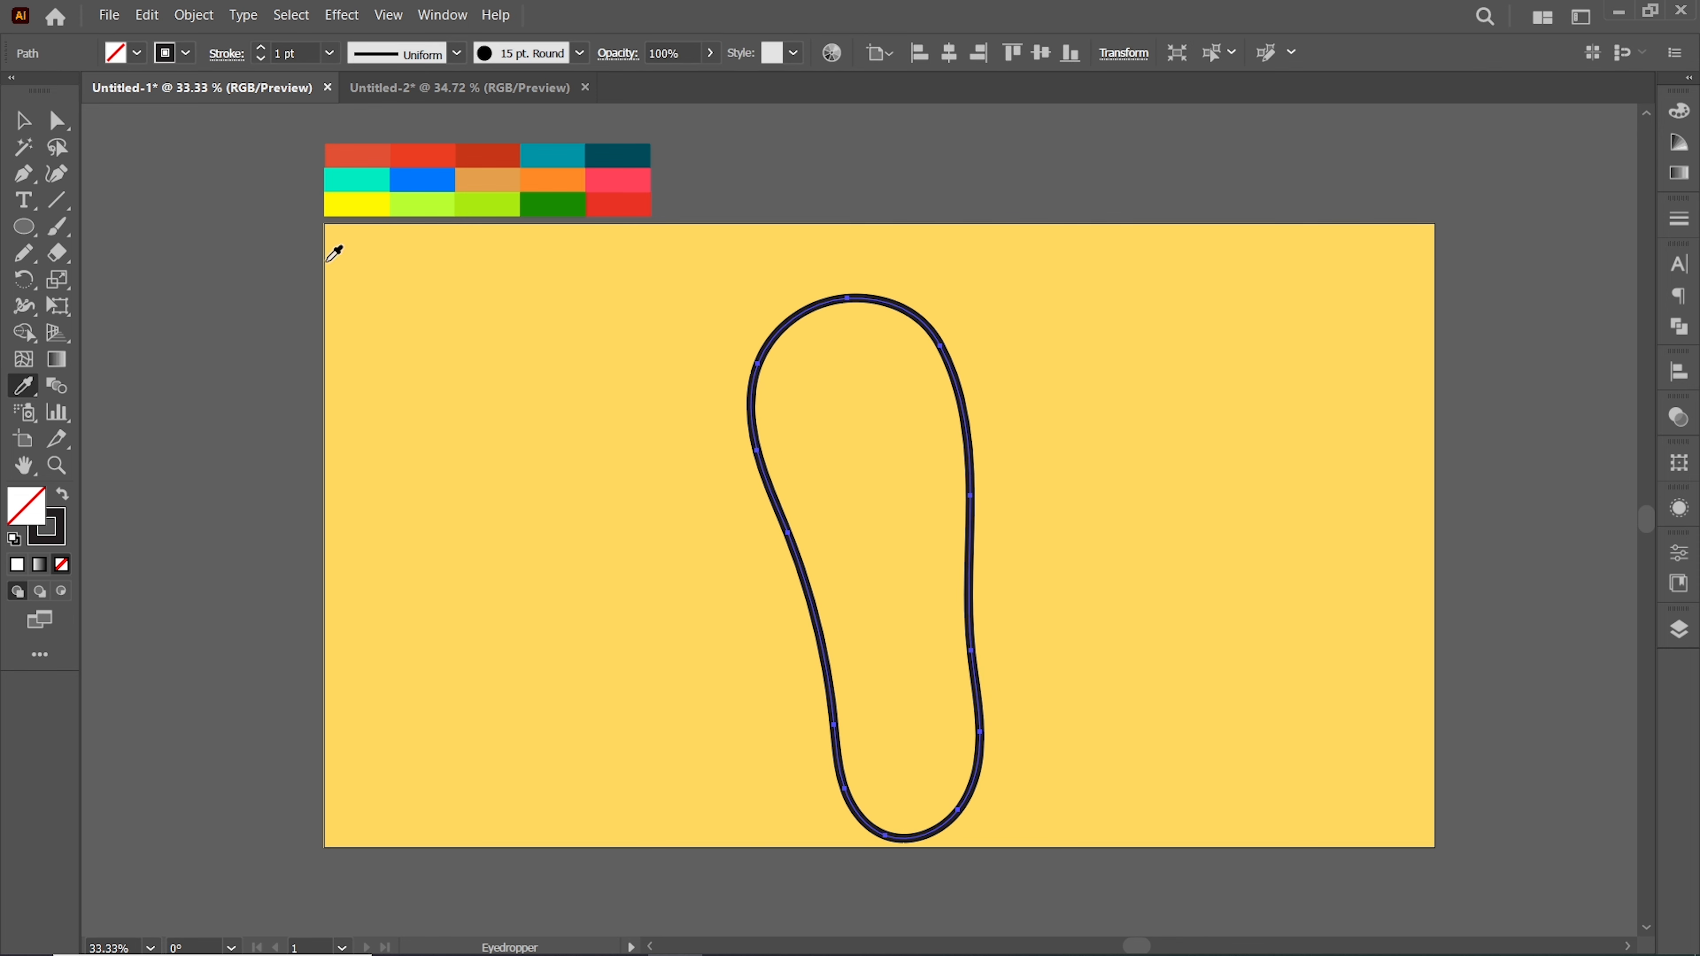
pyautogui.click(559, 155)
pyautogui.click(31, 123)
pyautogui.click(831, 546)
pyautogui.click(614, 470)
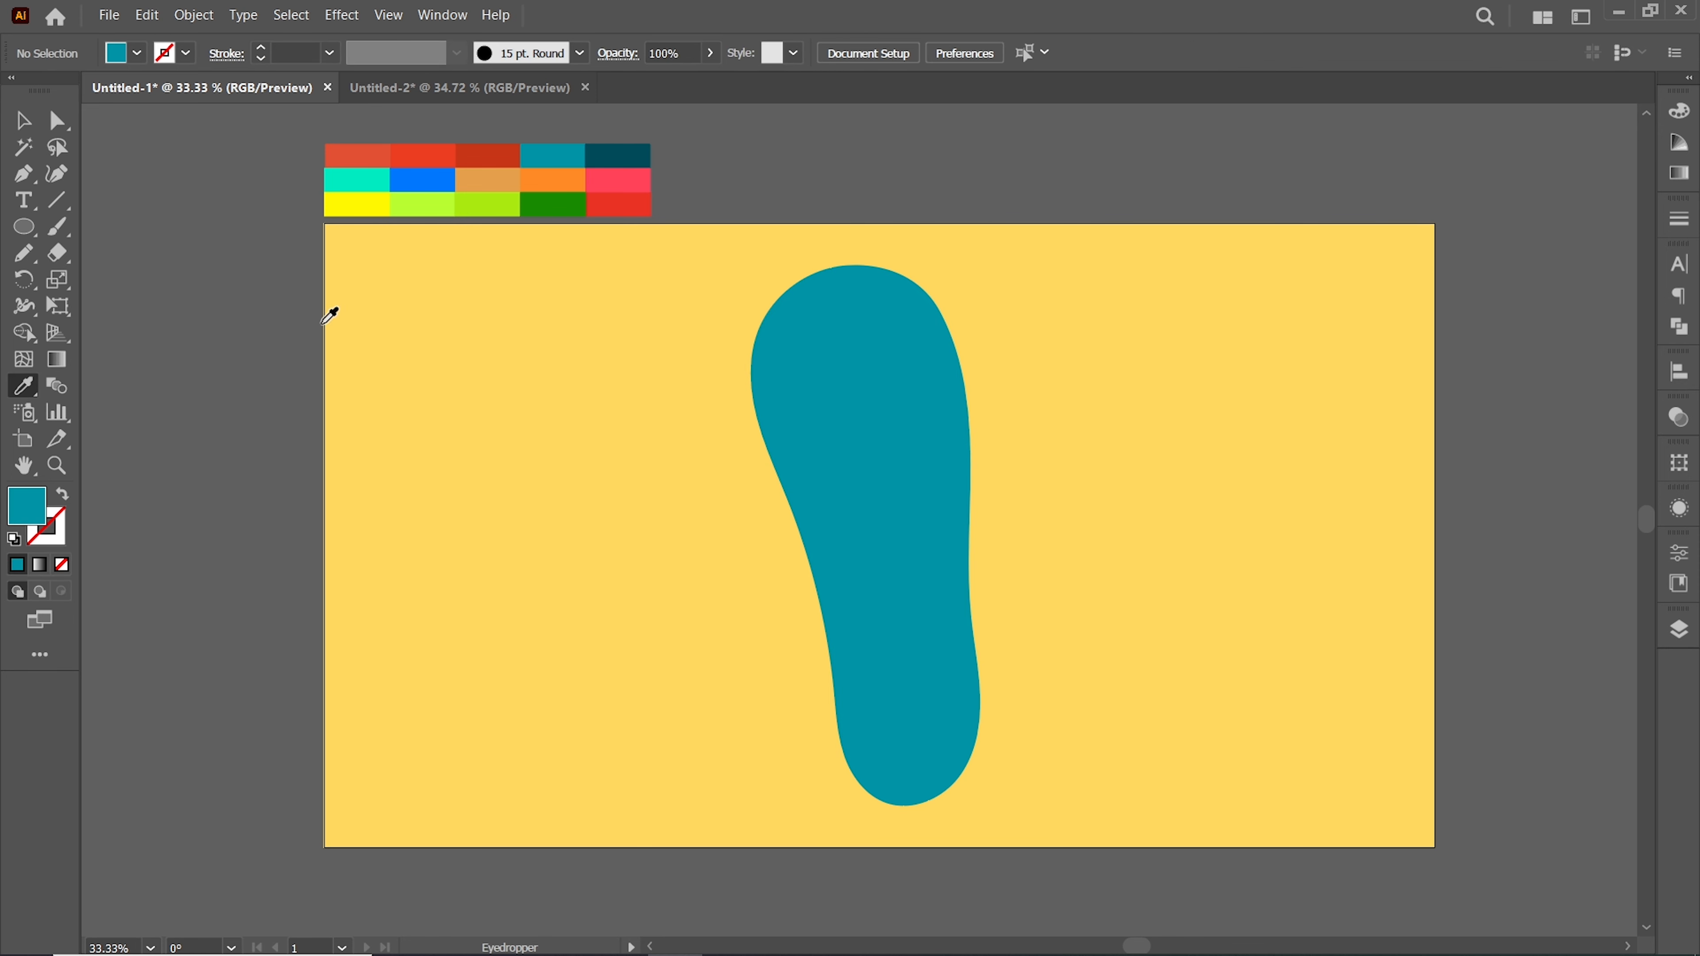
# Paint curved aqua stripes across the sole with the Paintbrush, letting them run past its edges
pyautogui.click(375, 174)
pyautogui.hotkey('shift', 'x')
pyautogui.press('b')
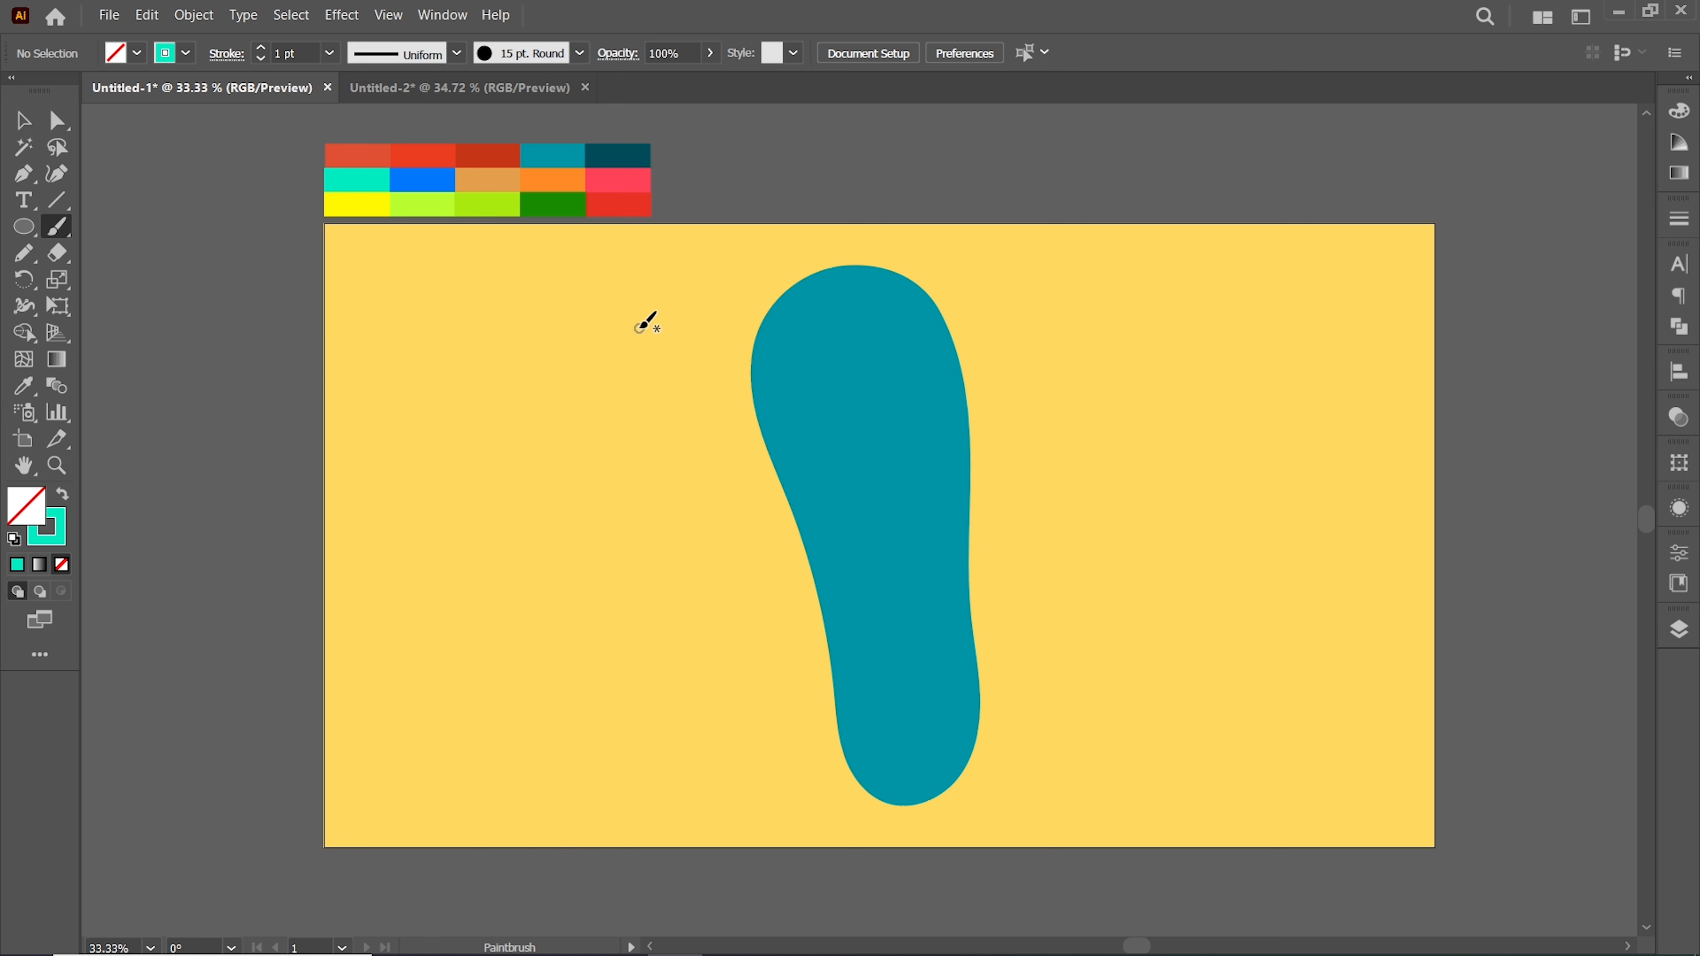
pyautogui.moveTo(970, 281)
pyautogui.mouseDown()
pyautogui.moveTo(919, 414)
pyautogui.moveTo(993, 462)
pyautogui.mouseUp()
pyautogui.moveTo(989, 511)
pyautogui.mouseDown()
pyautogui.moveTo(701, 413)
pyautogui.moveTo(990, 593)
pyautogui.mouseUp()
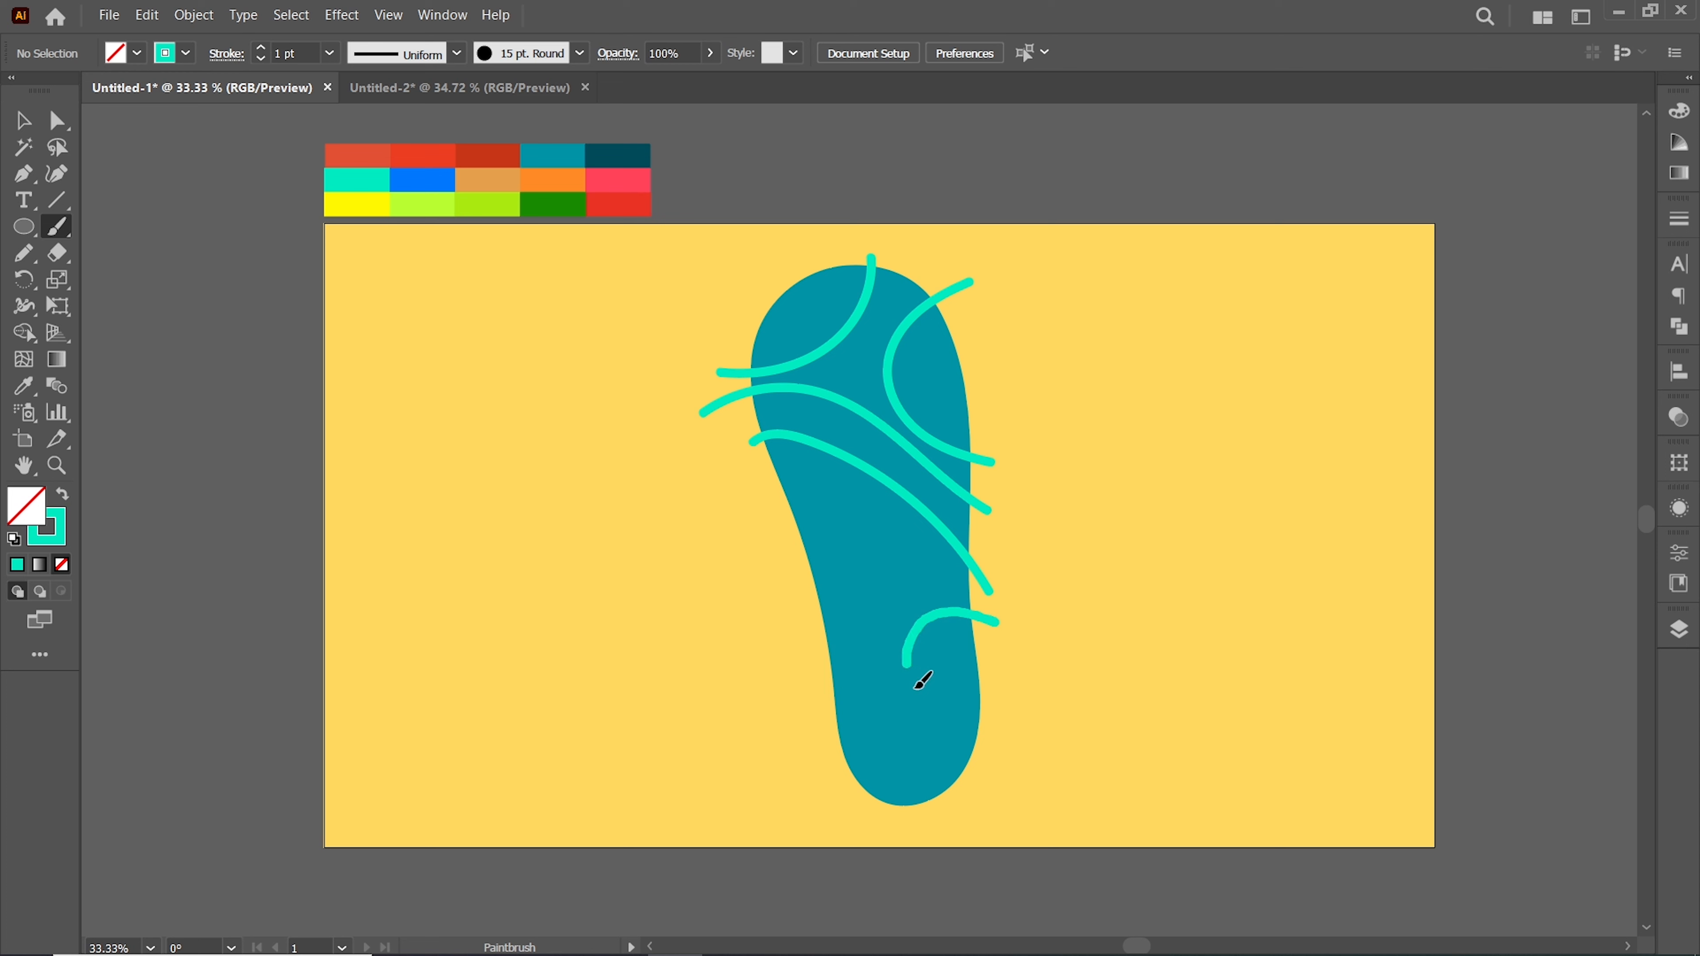
pyautogui.moveTo(918, 685); pyautogui.dragTo(985, 812)
pyautogui.moveTo(997, 665); pyautogui.dragTo(738, 495)
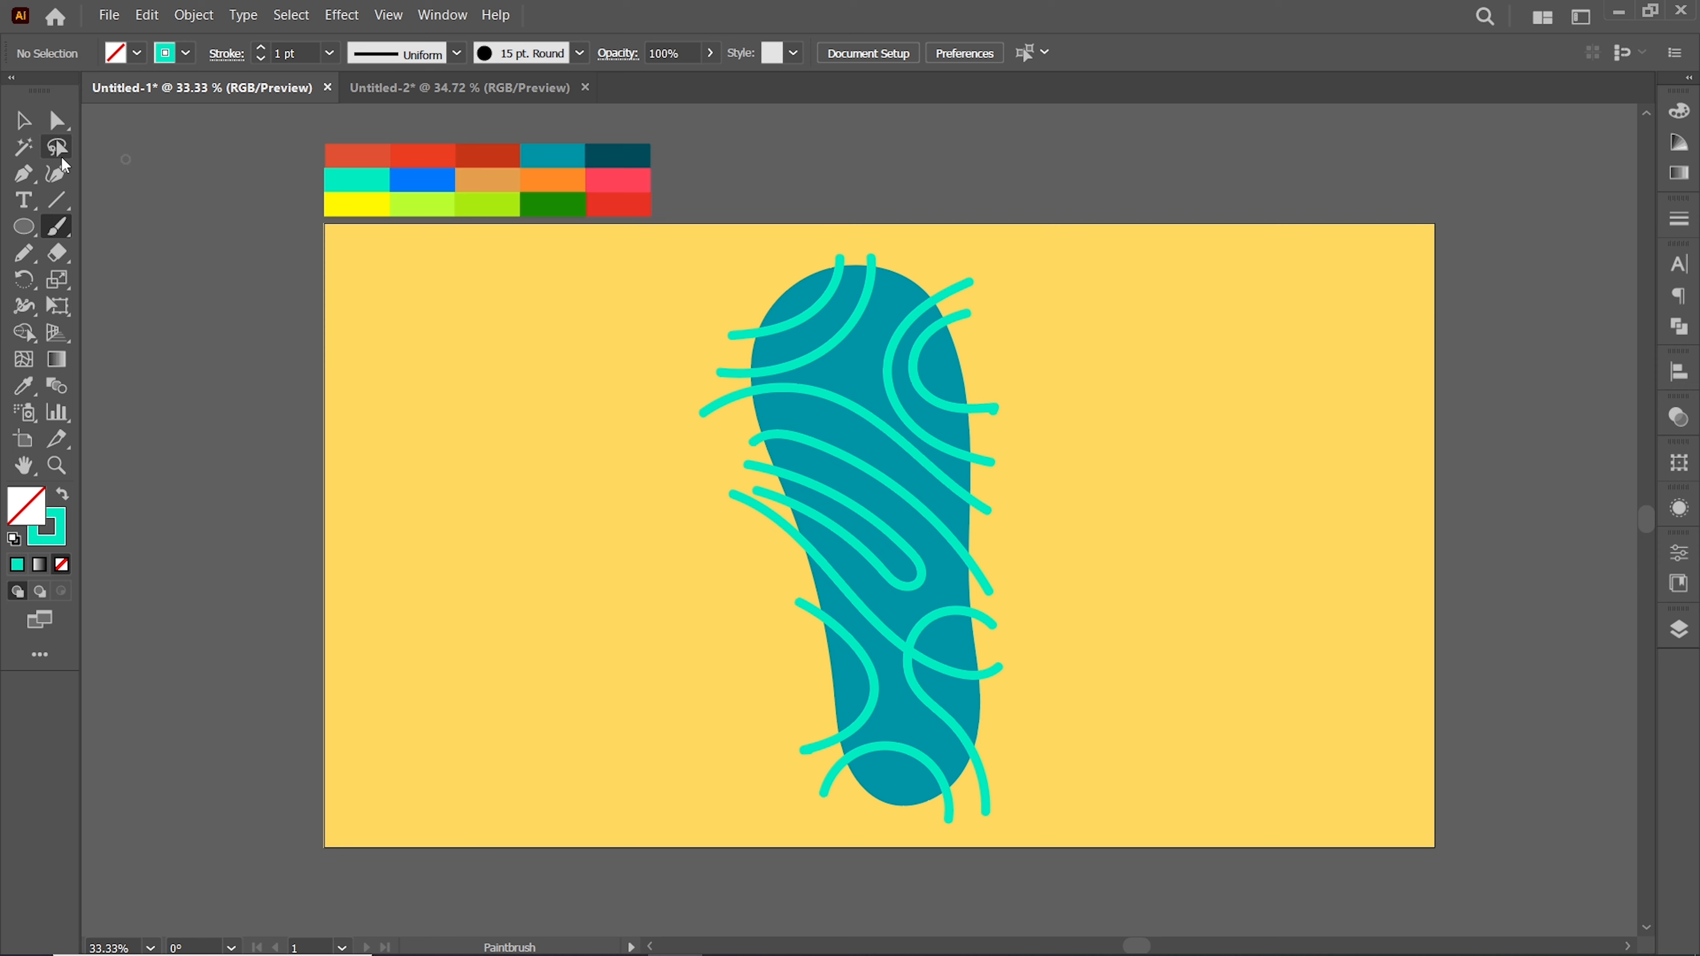
# Select the sole and stripes and expand their appearance into filled shapes
pyautogui.press('v')
pyautogui.moveTo(693, 257); pyautogui.dragTo(1071, 664)
pyautogui.keyDown('shift'); pyautogui.click(856, 375); pyautogui.keyUp('shift')
pyautogui.click(194, 15)
pyautogui.click(272, 286)
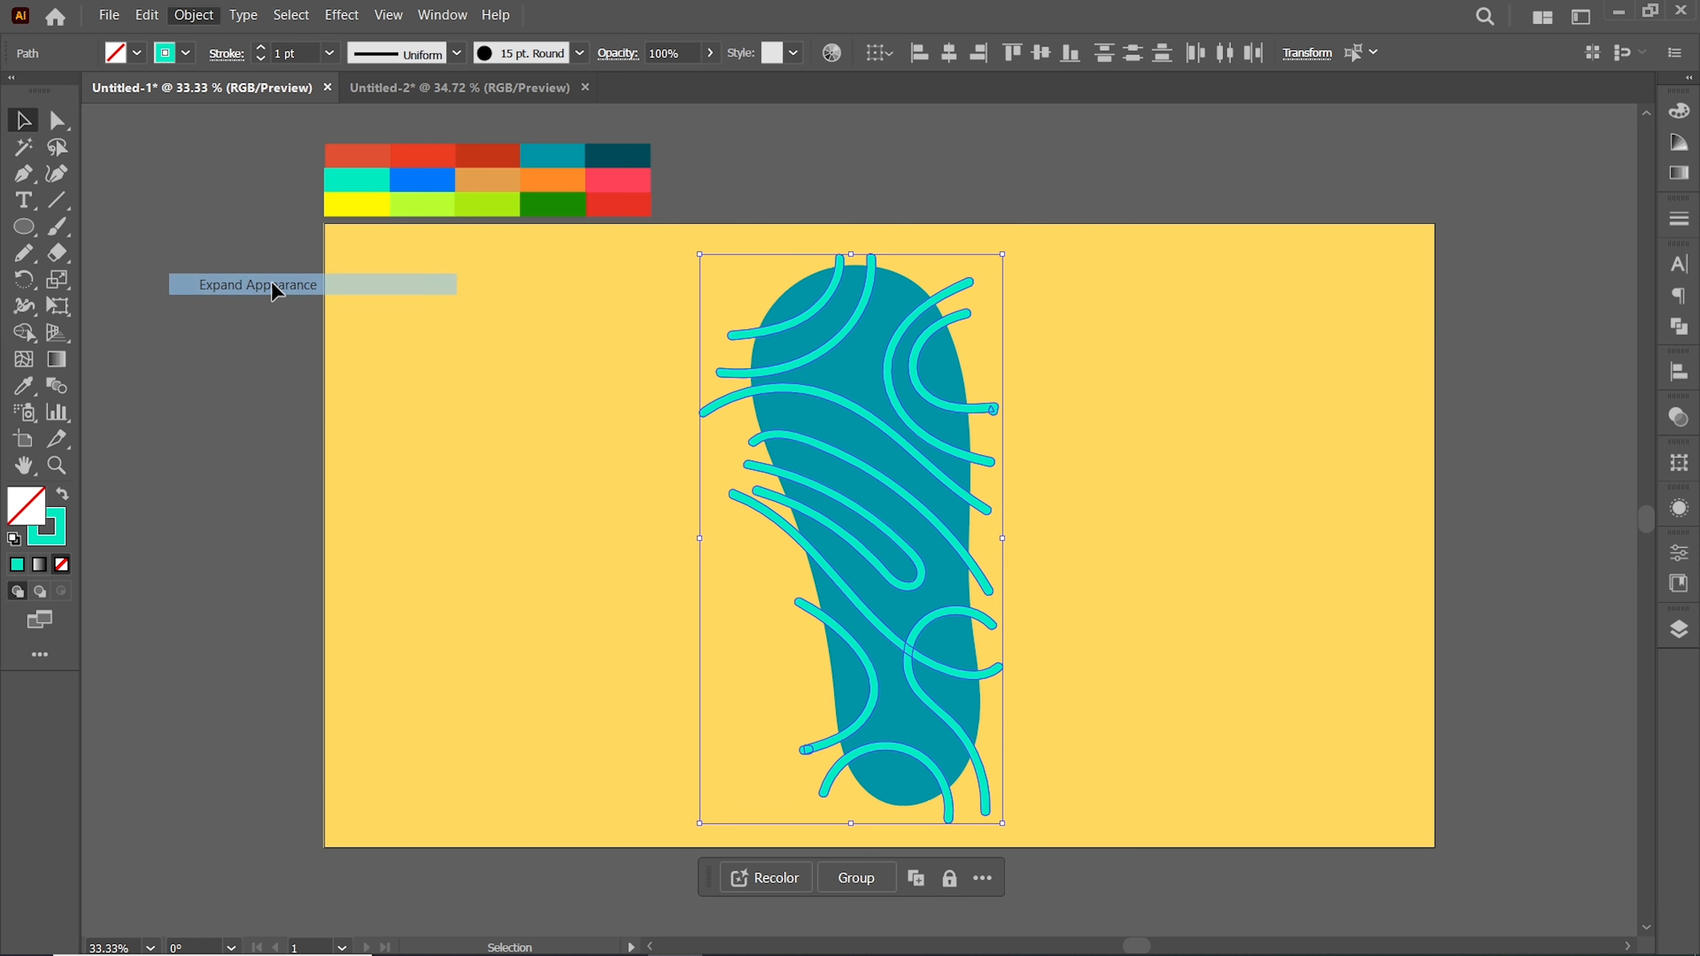
# Use the Shape Builder to delete the stripe ends that stick out beyond the sole
pyautogui.click(1678, 328)
pyautogui.click(717, 338)
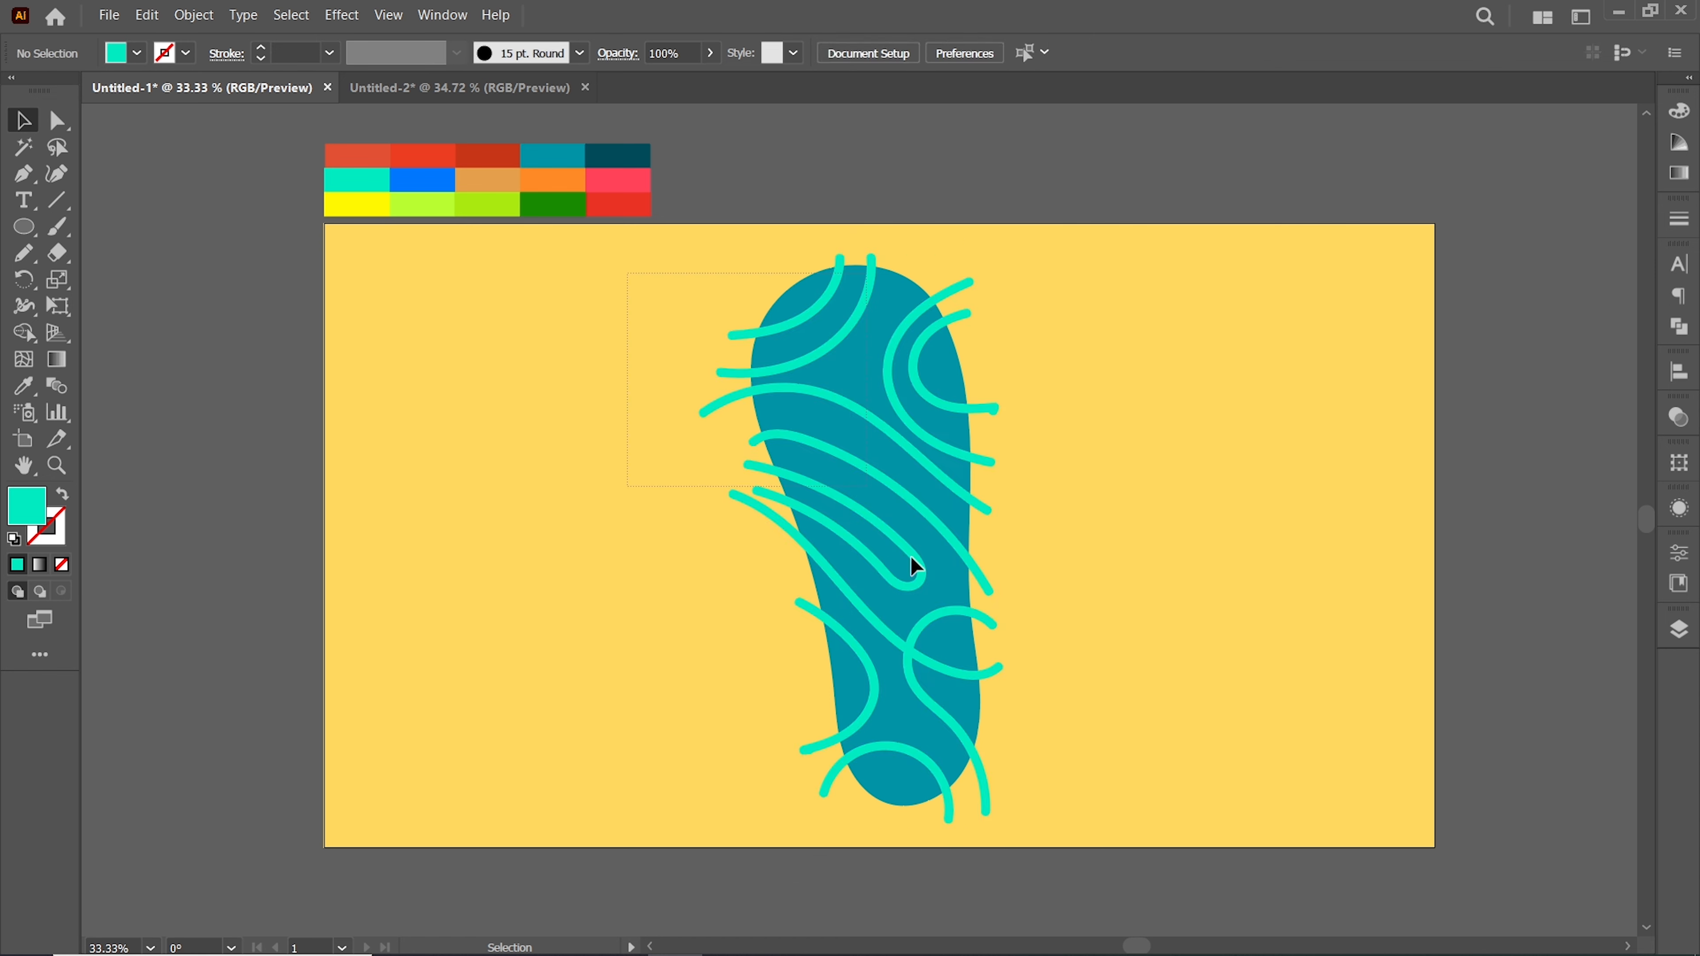
pyautogui.hotkey('ctrl', 'a')
pyautogui.hotkey('shift', 'm')
pyautogui.moveTo(756, 444); pyautogui.dragTo(765, 530)
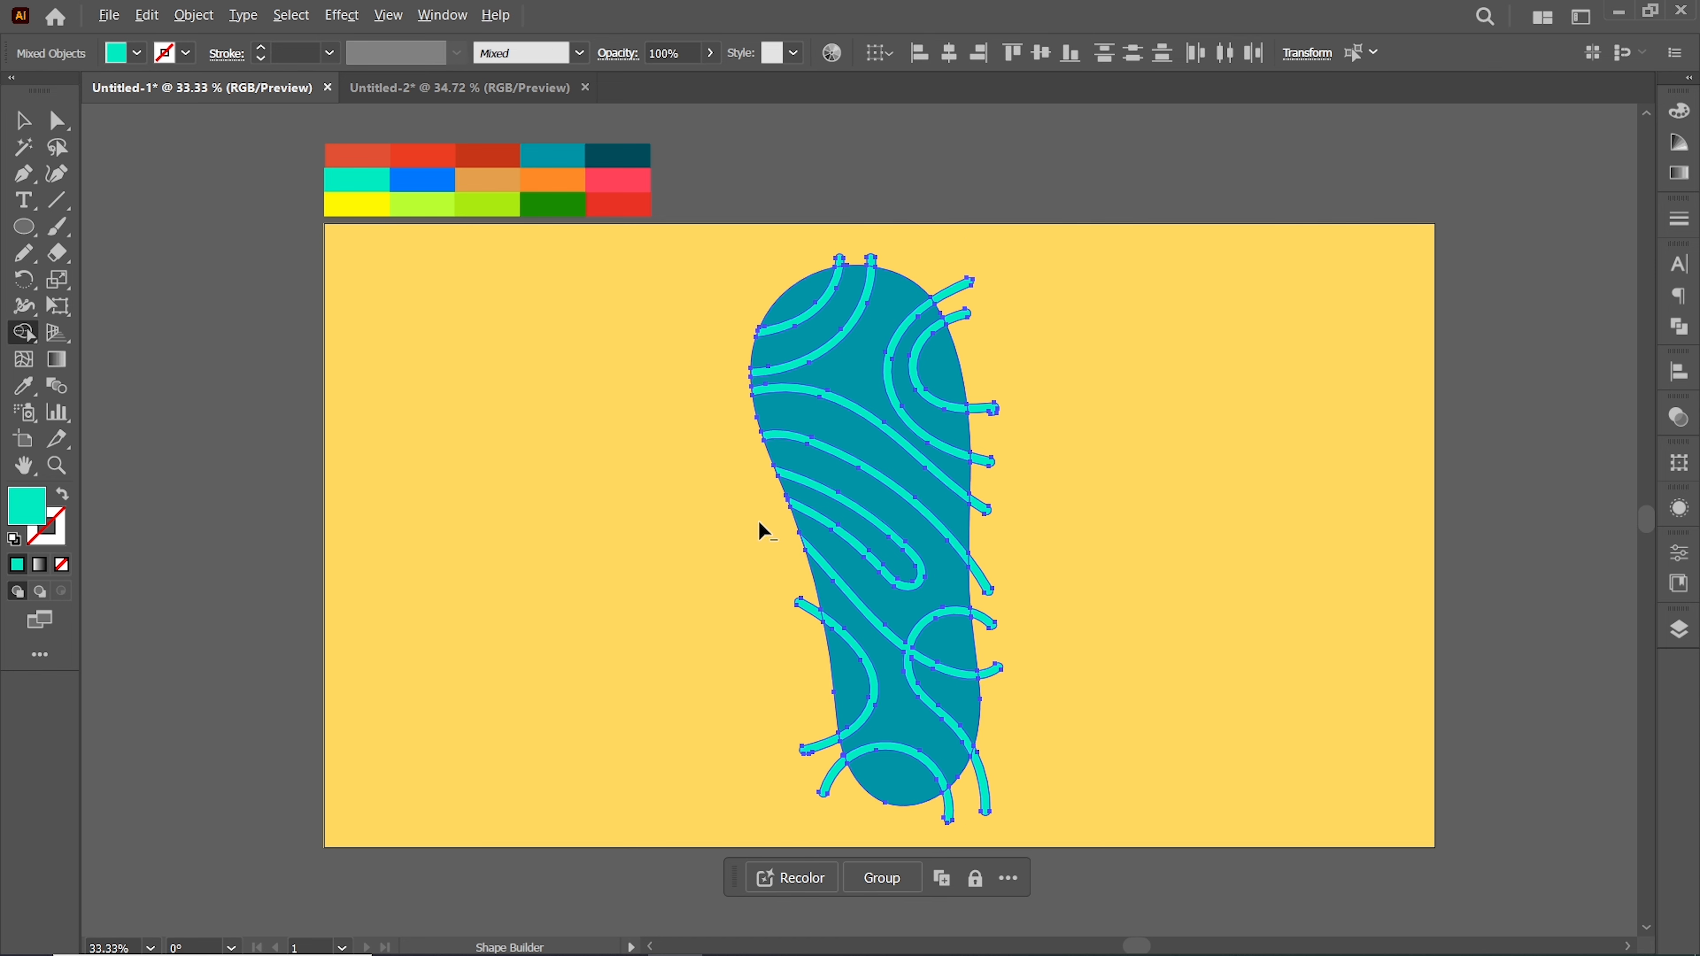
pyautogui.moveTo(985, 794); pyautogui.dragTo(986, 537)
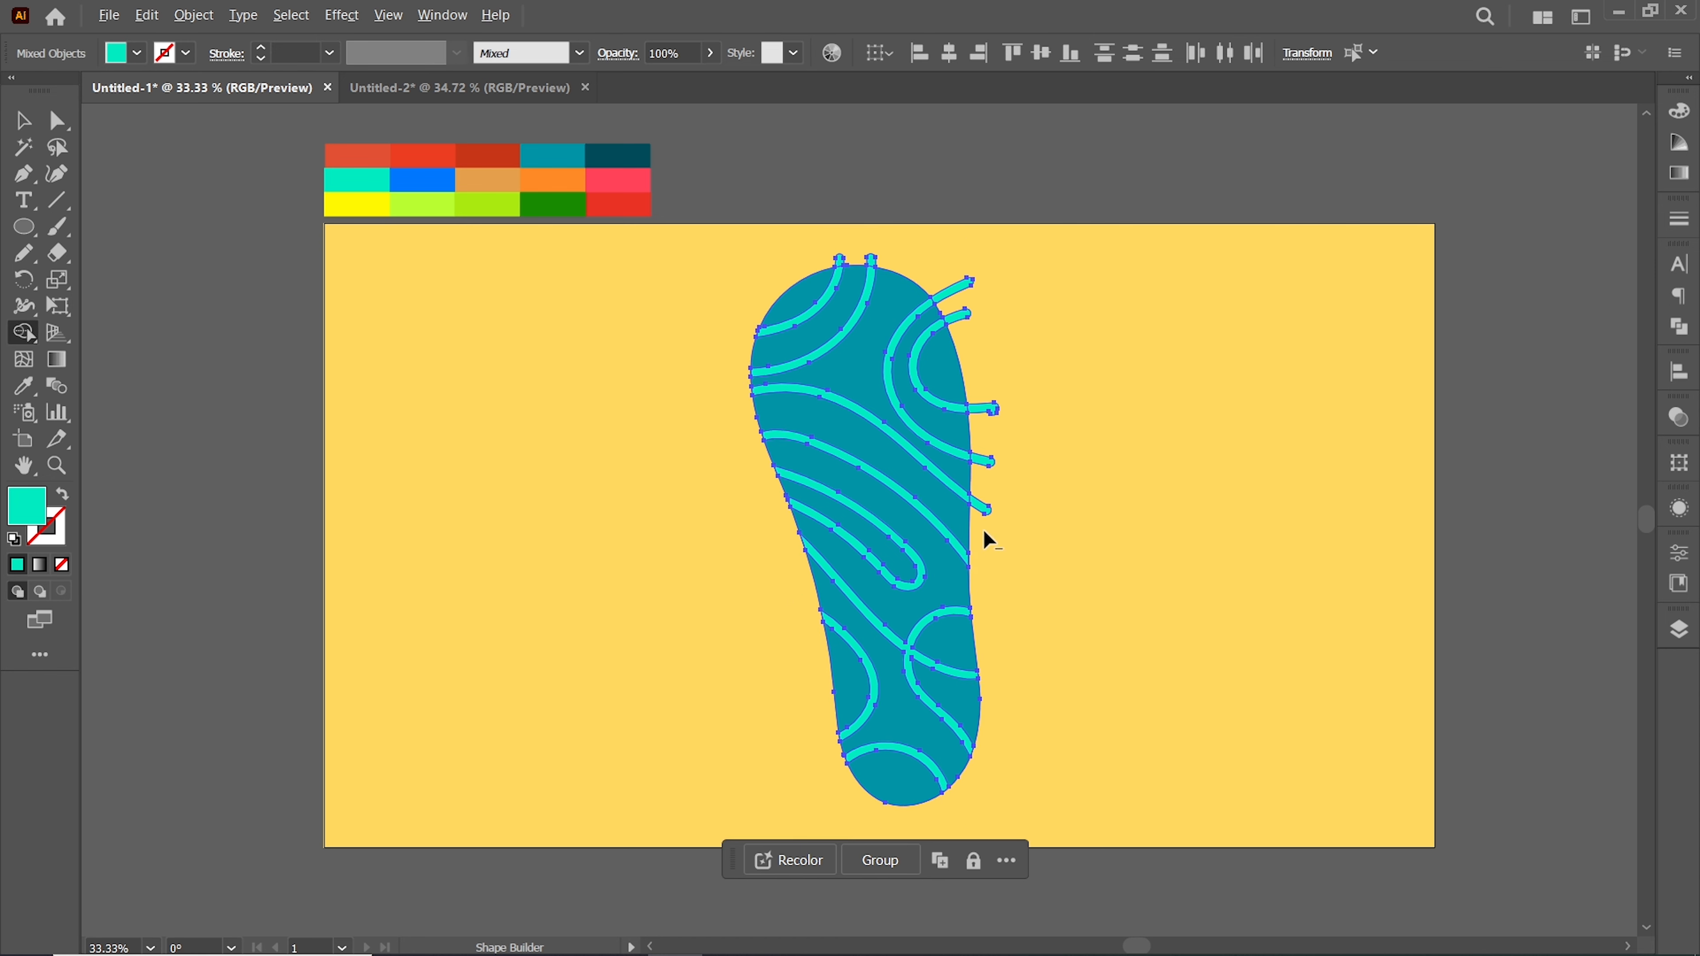
pyautogui.moveTo(895, 268); pyautogui.dragTo(812, 263)
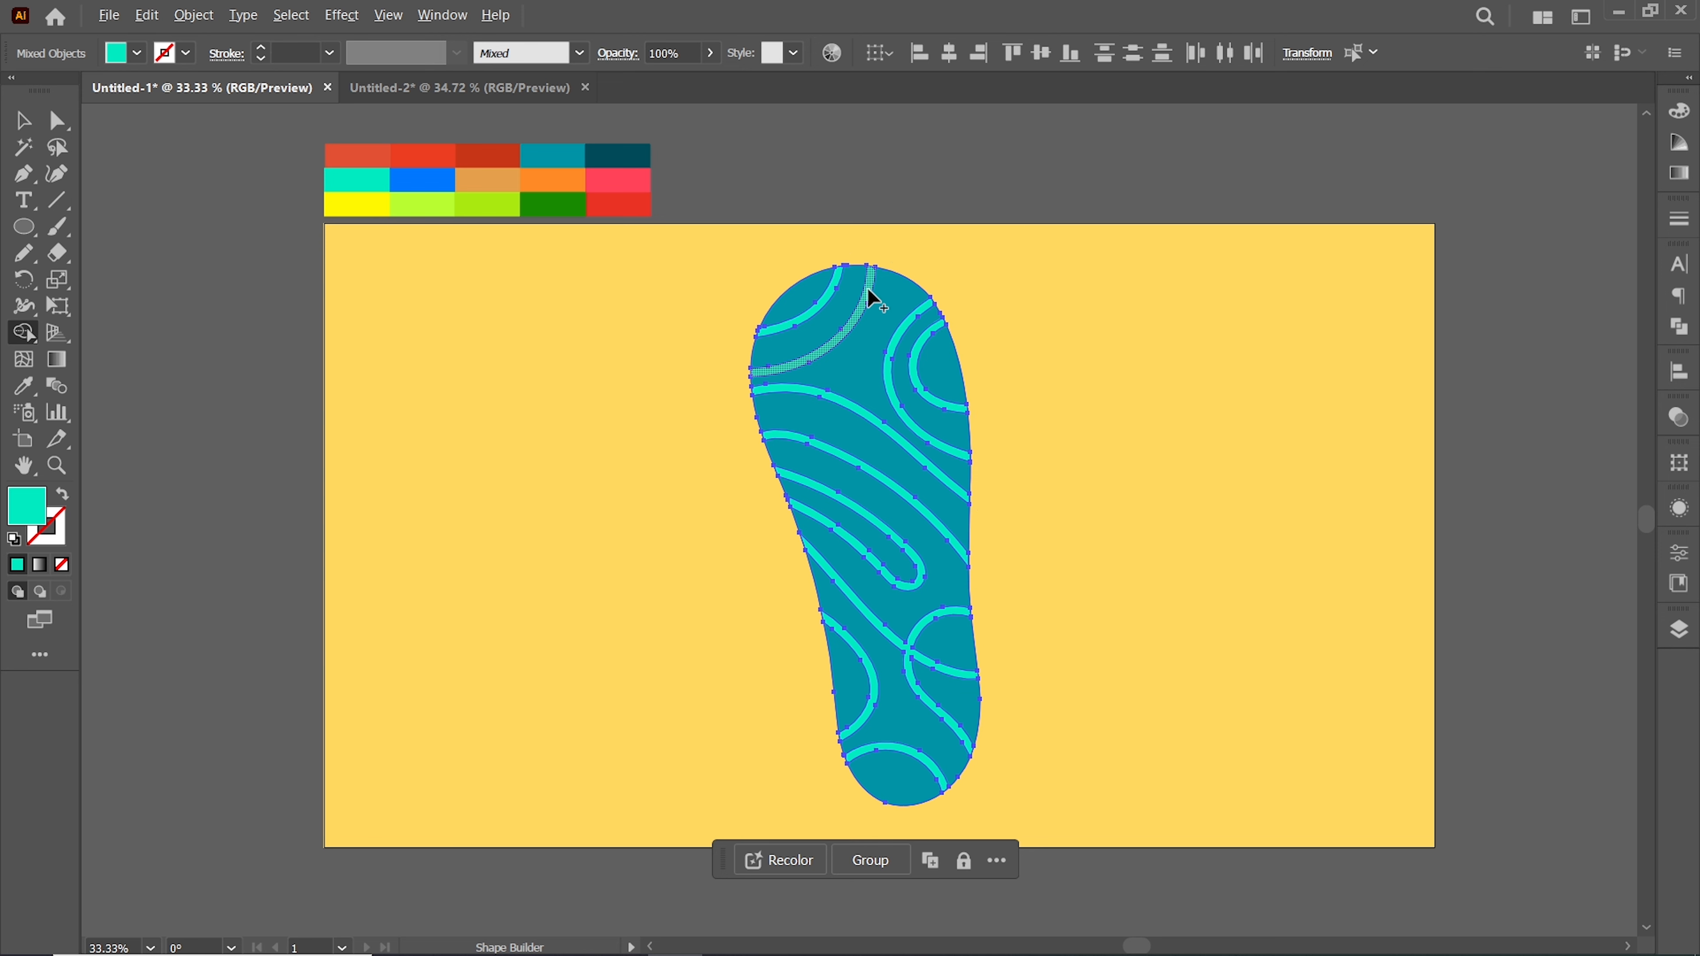
# Duplicate the sole shape and place the copy to the right of the patterned sole
pyautogui.press('v')
pyautogui.click(526, 395)
pyautogui.click(841, 368)
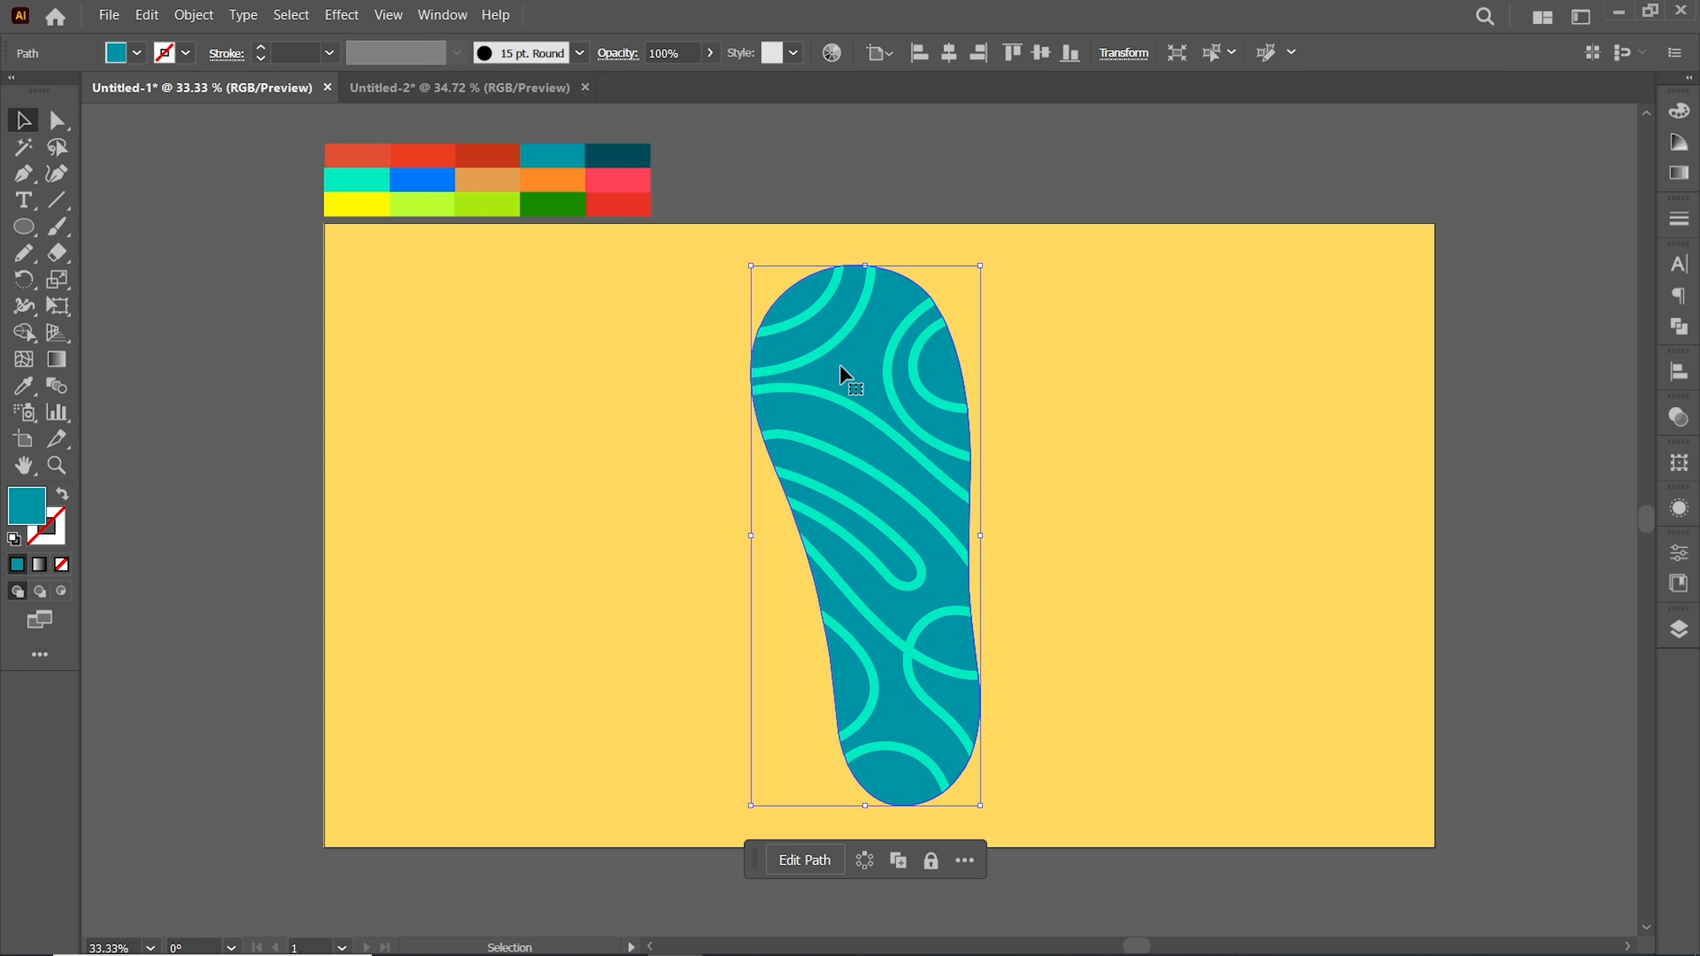
pyautogui.keyDown('alt'); pyautogui.moveTo(840, 369); pyautogui.dragTo(1172, 357); pyautogui.keyUp('alt')
pyautogui.click(729, 314)
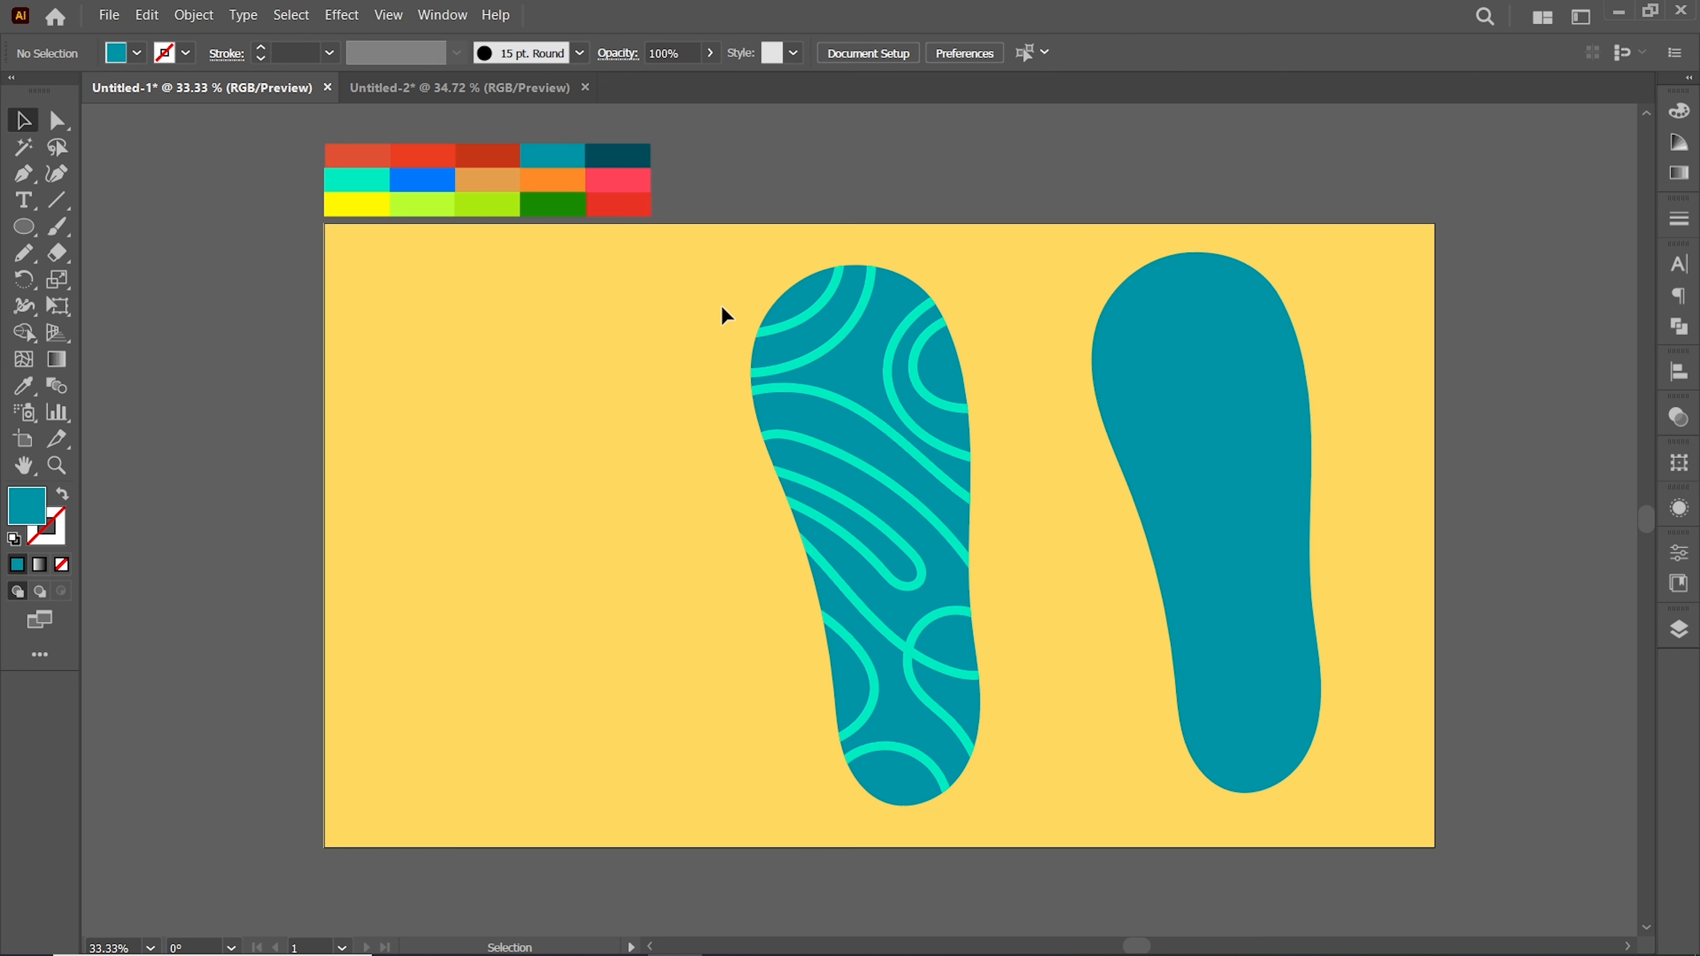
# Paint a dark teal V-shaped strap over the patterned sole and increase its stroke weight
pyautogui.moveTo(906, 688); pyautogui.dragTo(937, 725)
pyautogui.click(495, 320)
pyautogui.click(57, 228)
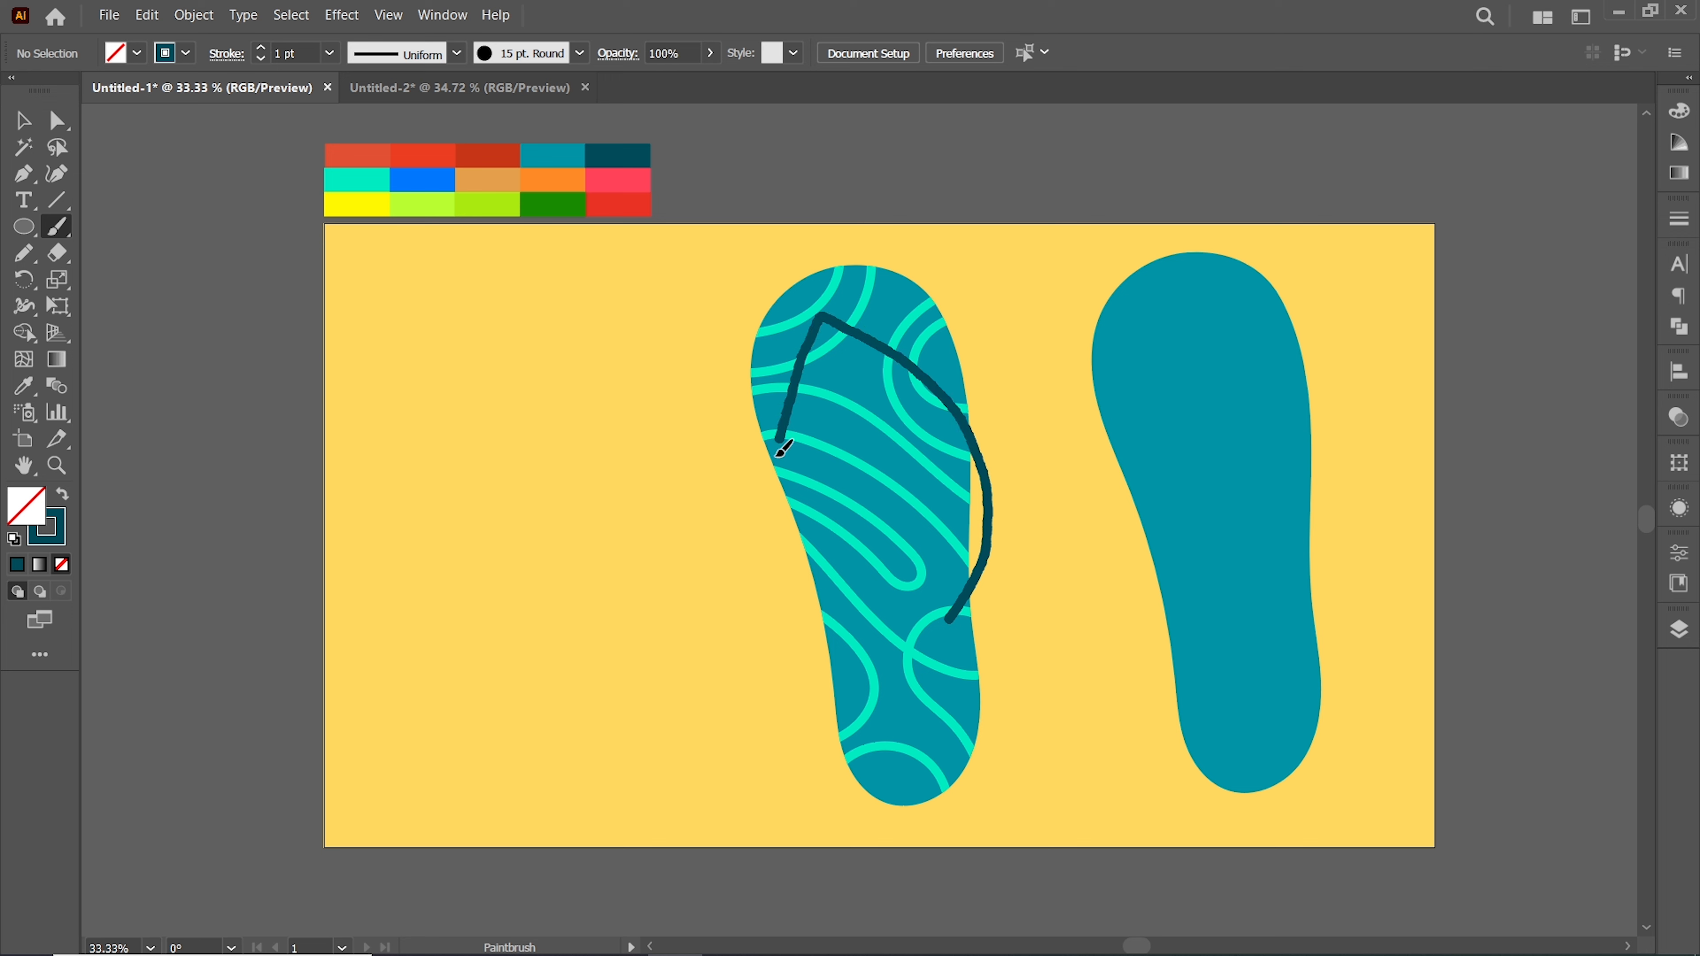
pyautogui.moveTo(868, 639); pyautogui.dragTo(867, 640)
pyautogui.click(24, 121)
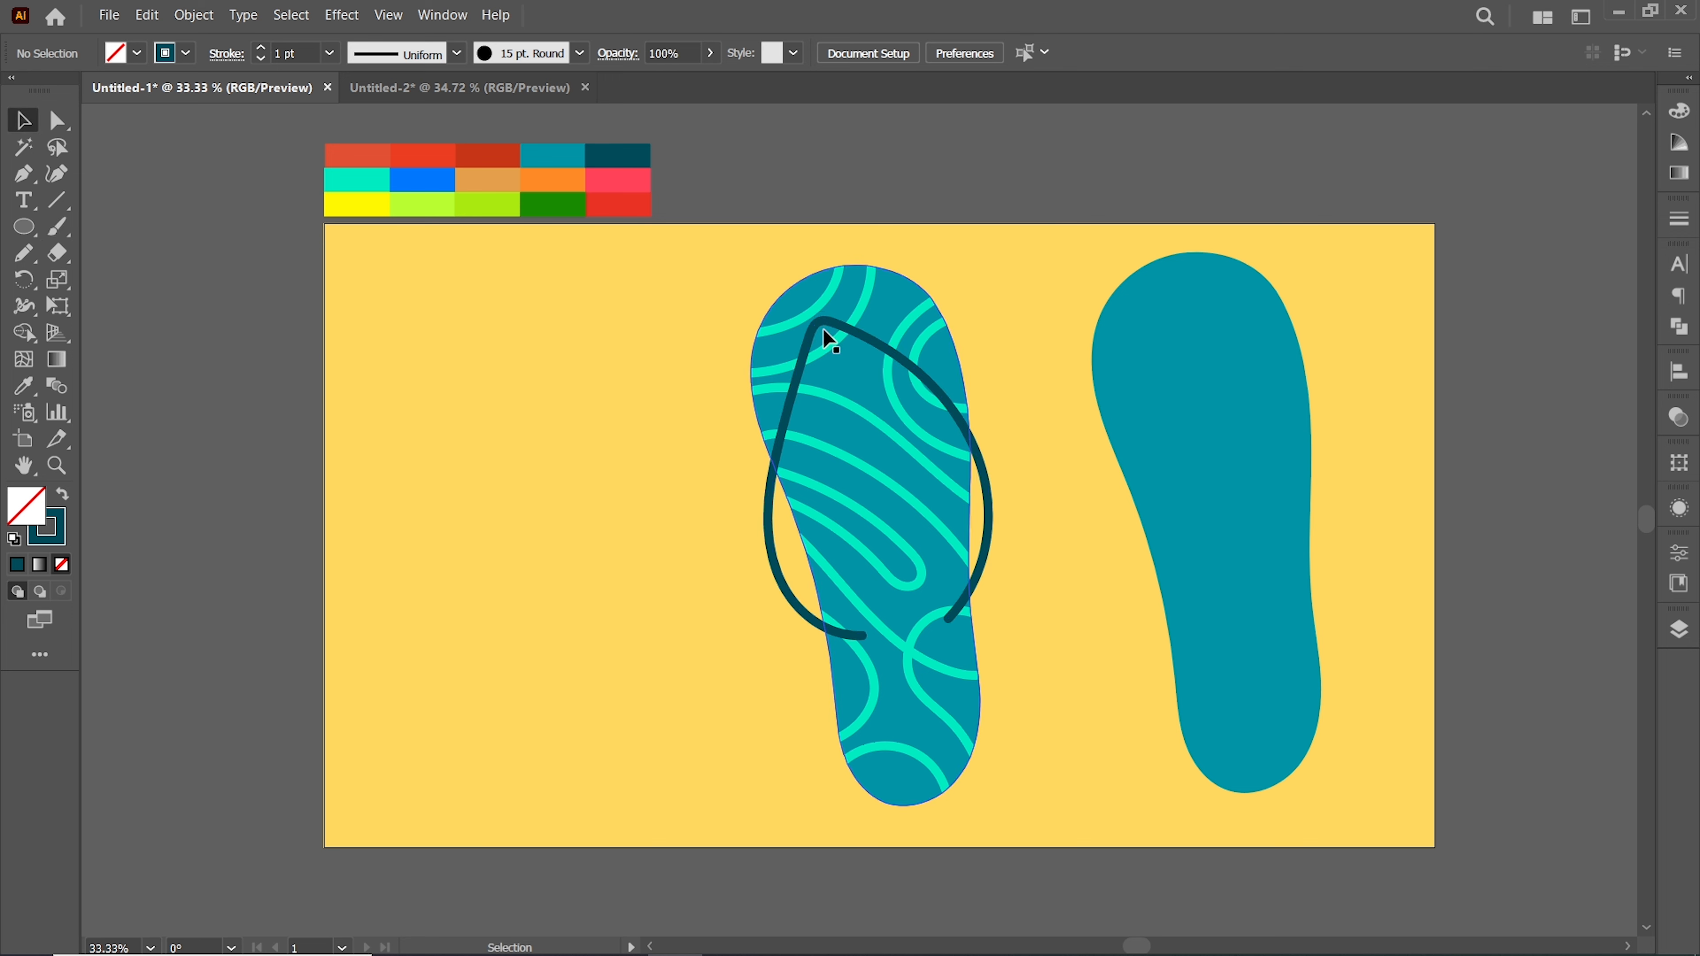
pyautogui.click(824, 322)
pyautogui.click(304, 52)
pyautogui.scroll(3, 304, 52)
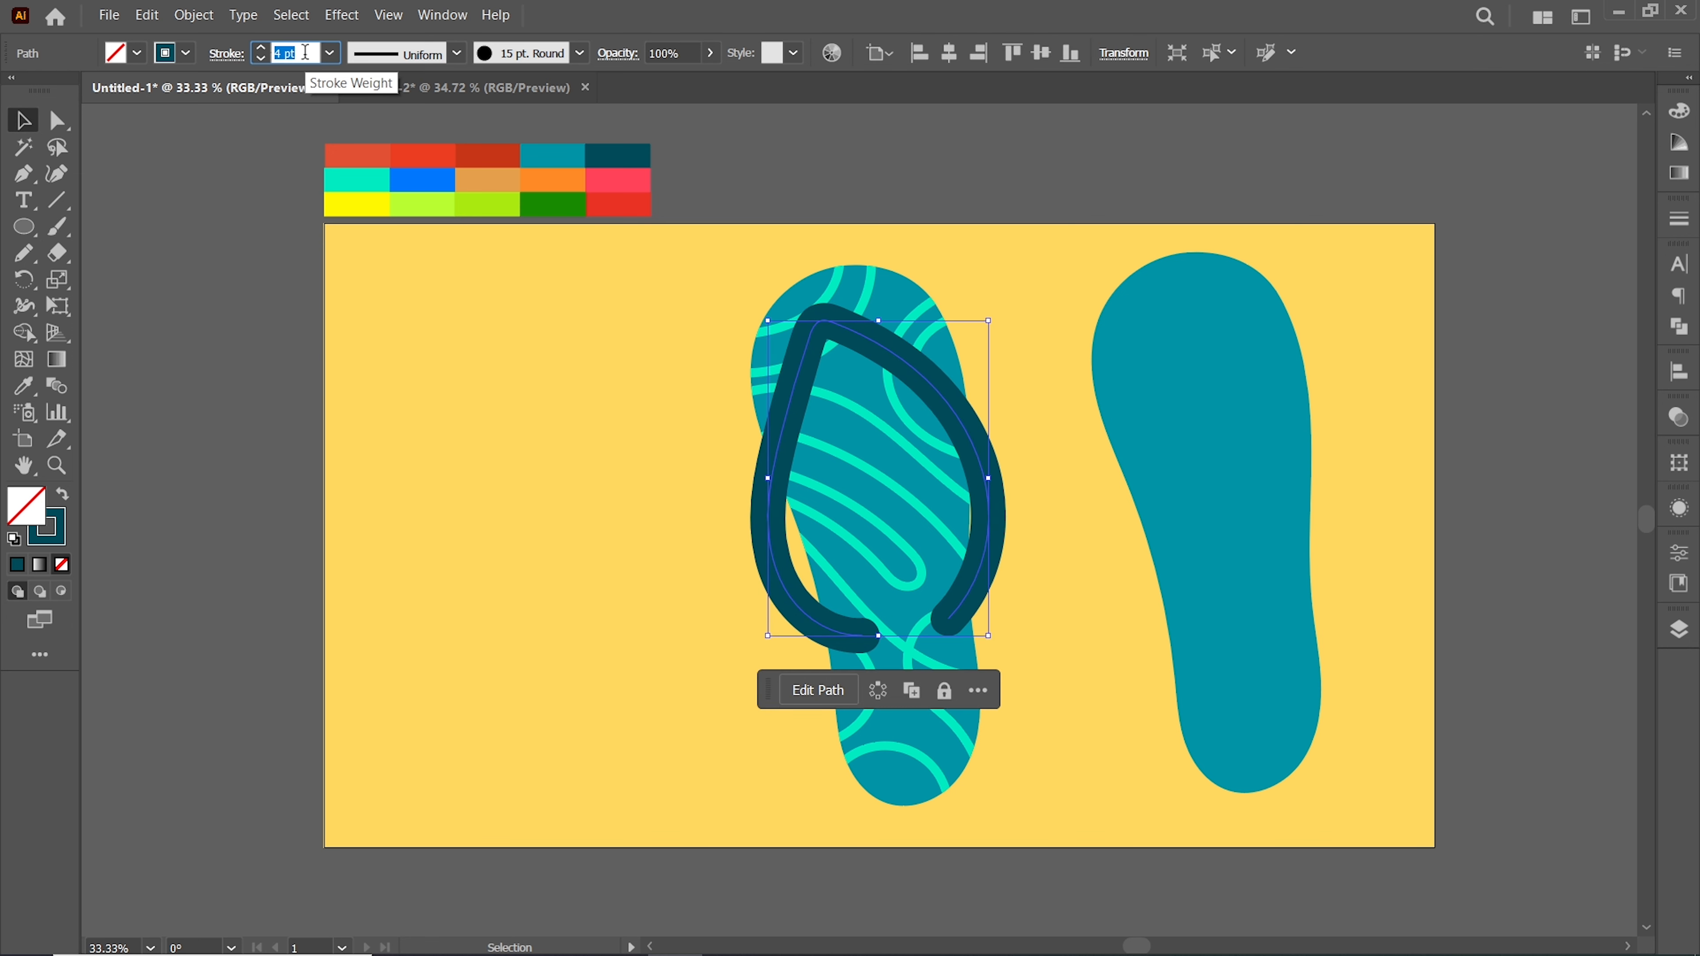
pyautogui.scroll(-1, 305, 52)
# Group the strap with the patterned sole
pyautogui.click(572, 326)
pyautogui.click(866, 494)
pyautogui.rightClick(839, 424)
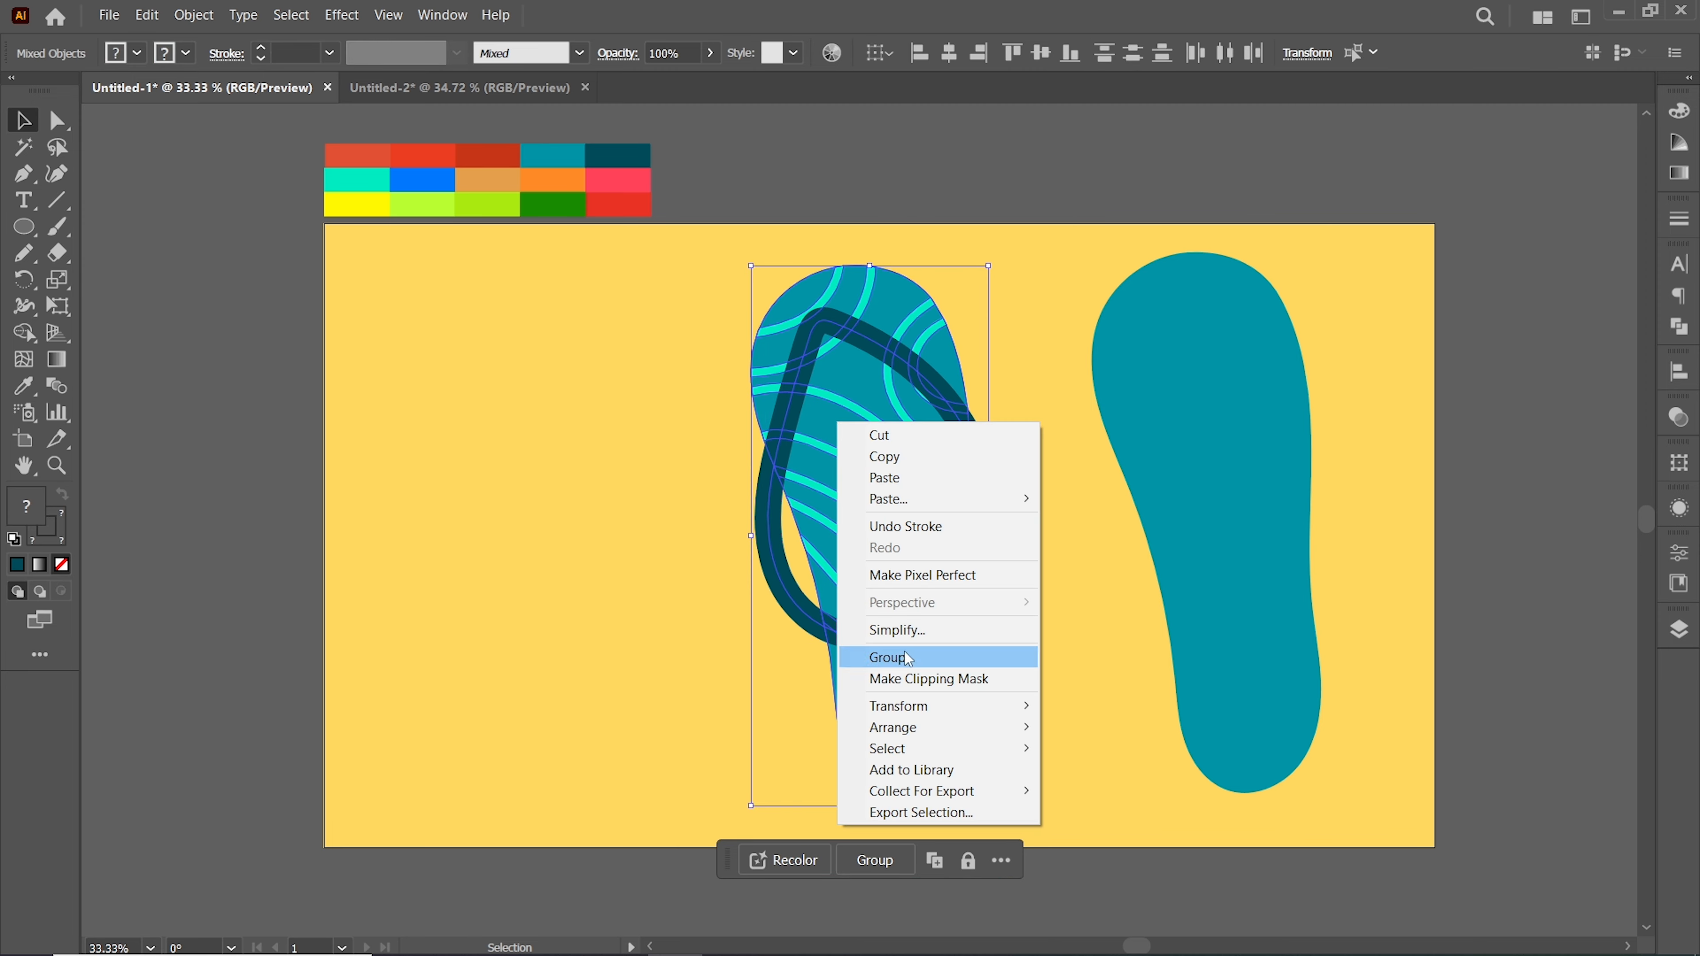
pyautogui.click(881, 653)
# Create an offset path around the duplicate sole and fill it white
pyautogui.click(1173, 433)
pyautogui.click(193, 15)
pyautogui.moveTo(438, 515)
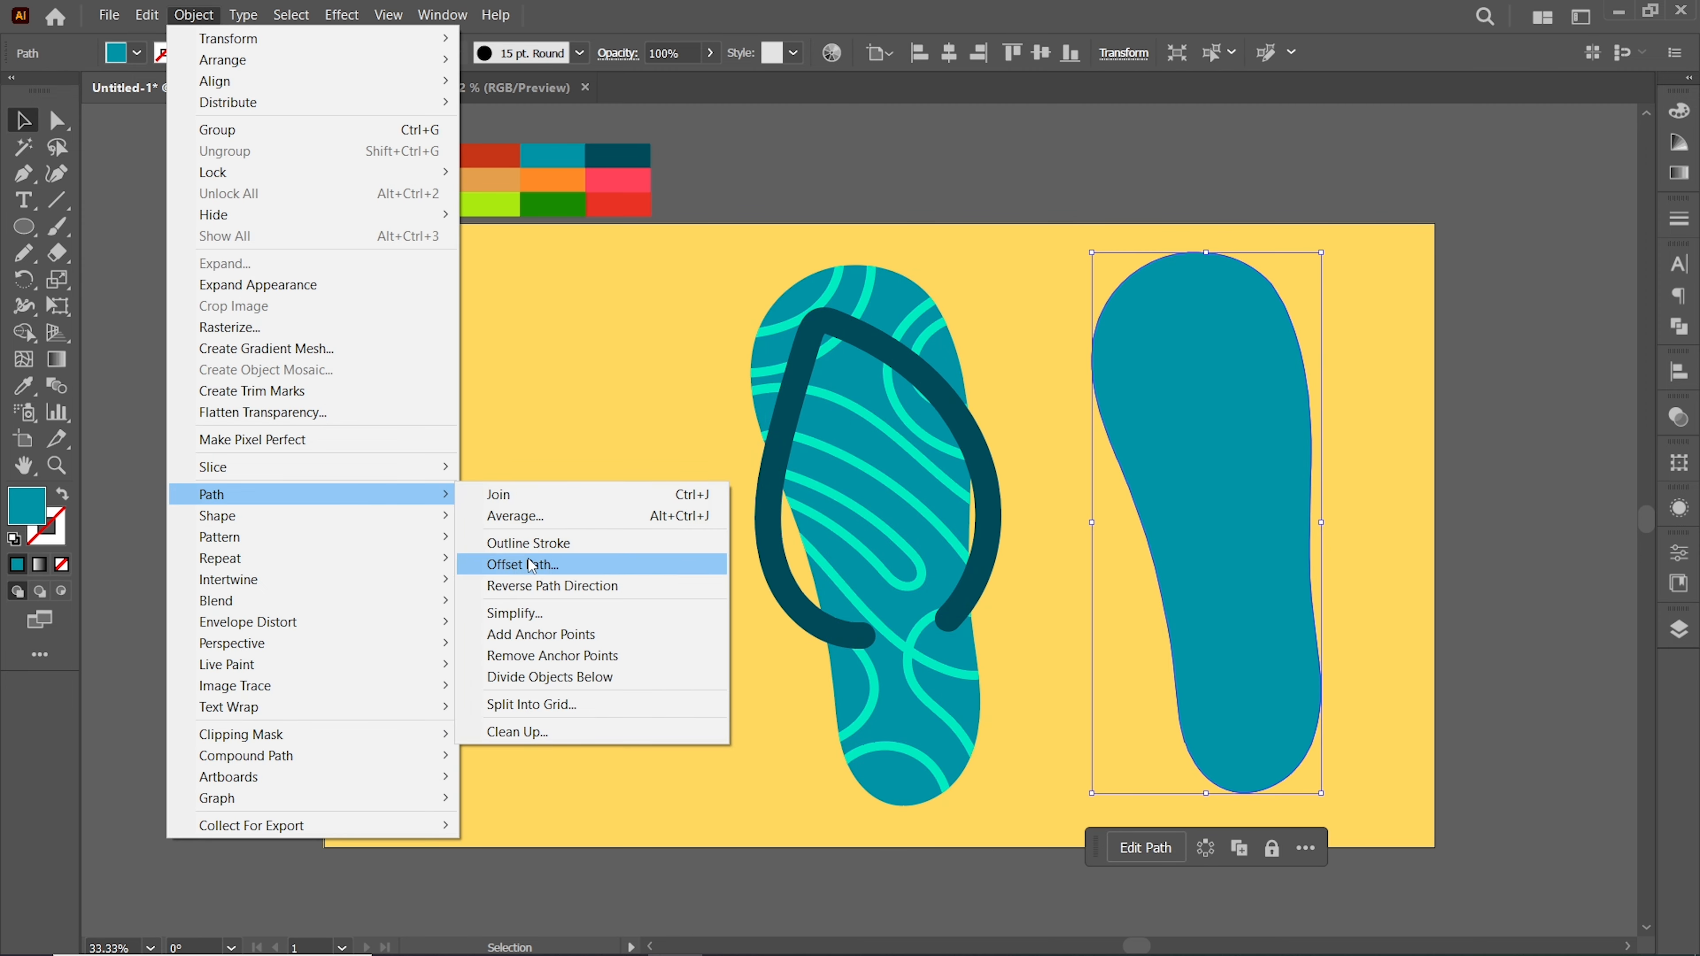
pyautogui.click(535, 565)
pyautogui.click(927, 271)
pyautogui.click(1186, 373)
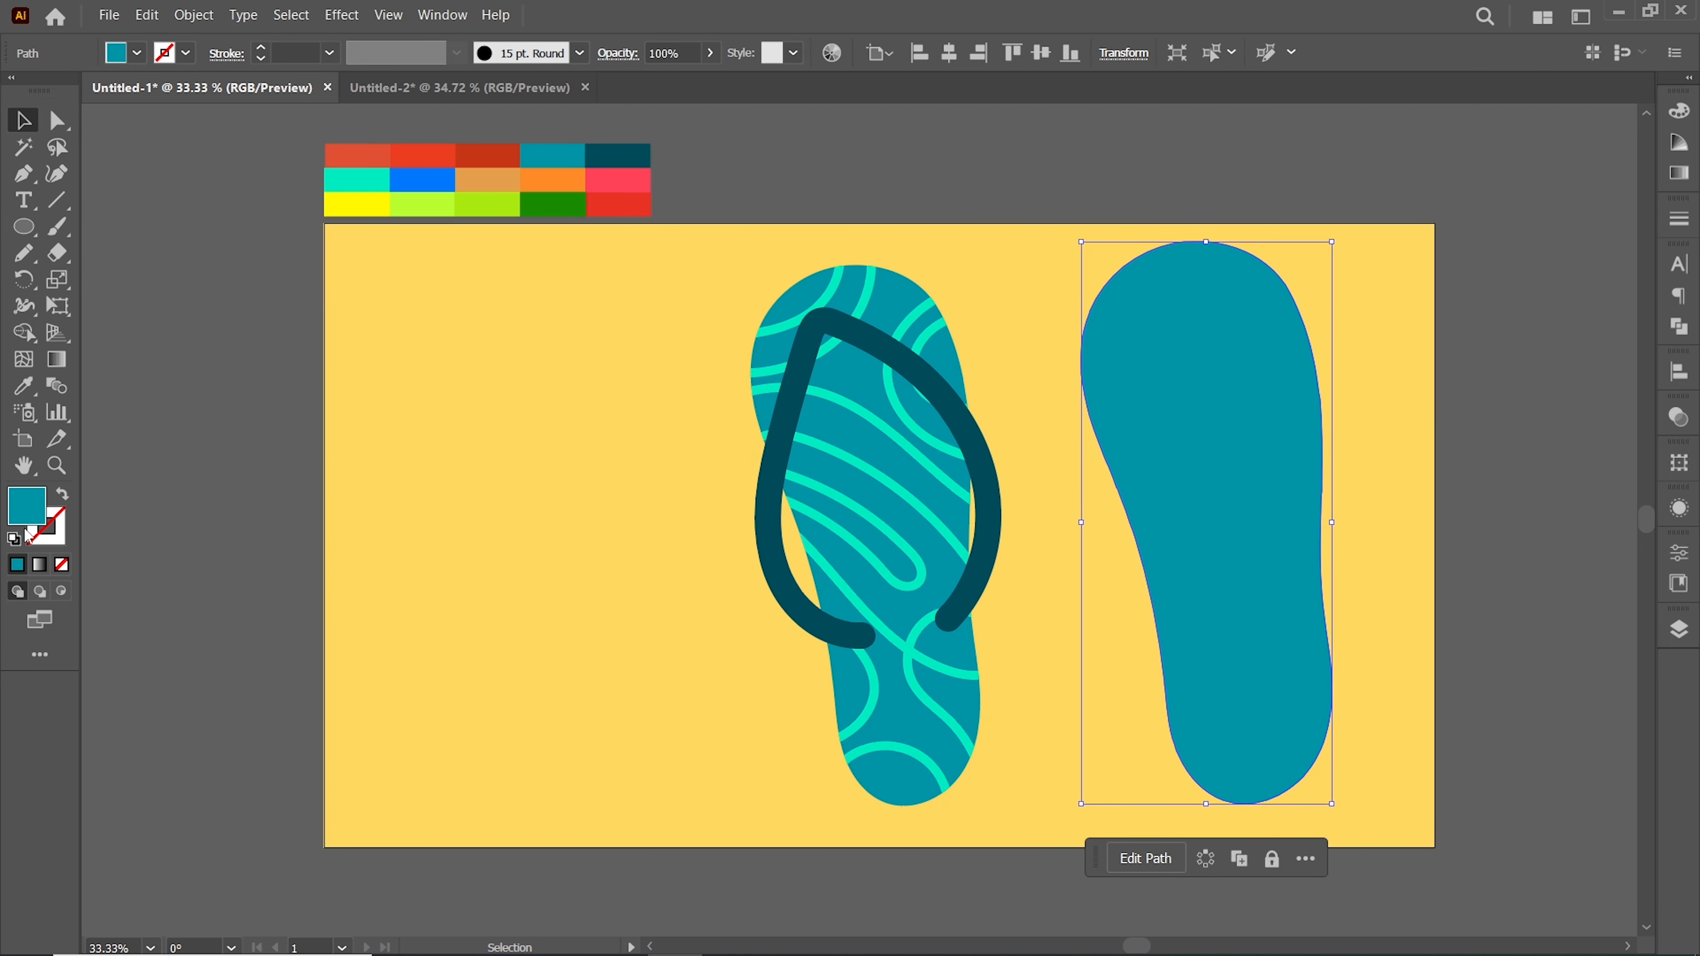
pyautogui.doubleClick(25, 505)
pyautogui.click(792, 515)
pyautogui.click(1268, 526)
# Center the patterned flip-flop on the white outline horizontally and vertically, nudging it slightly
pyautogui.hotkey('ctrl', 'a')
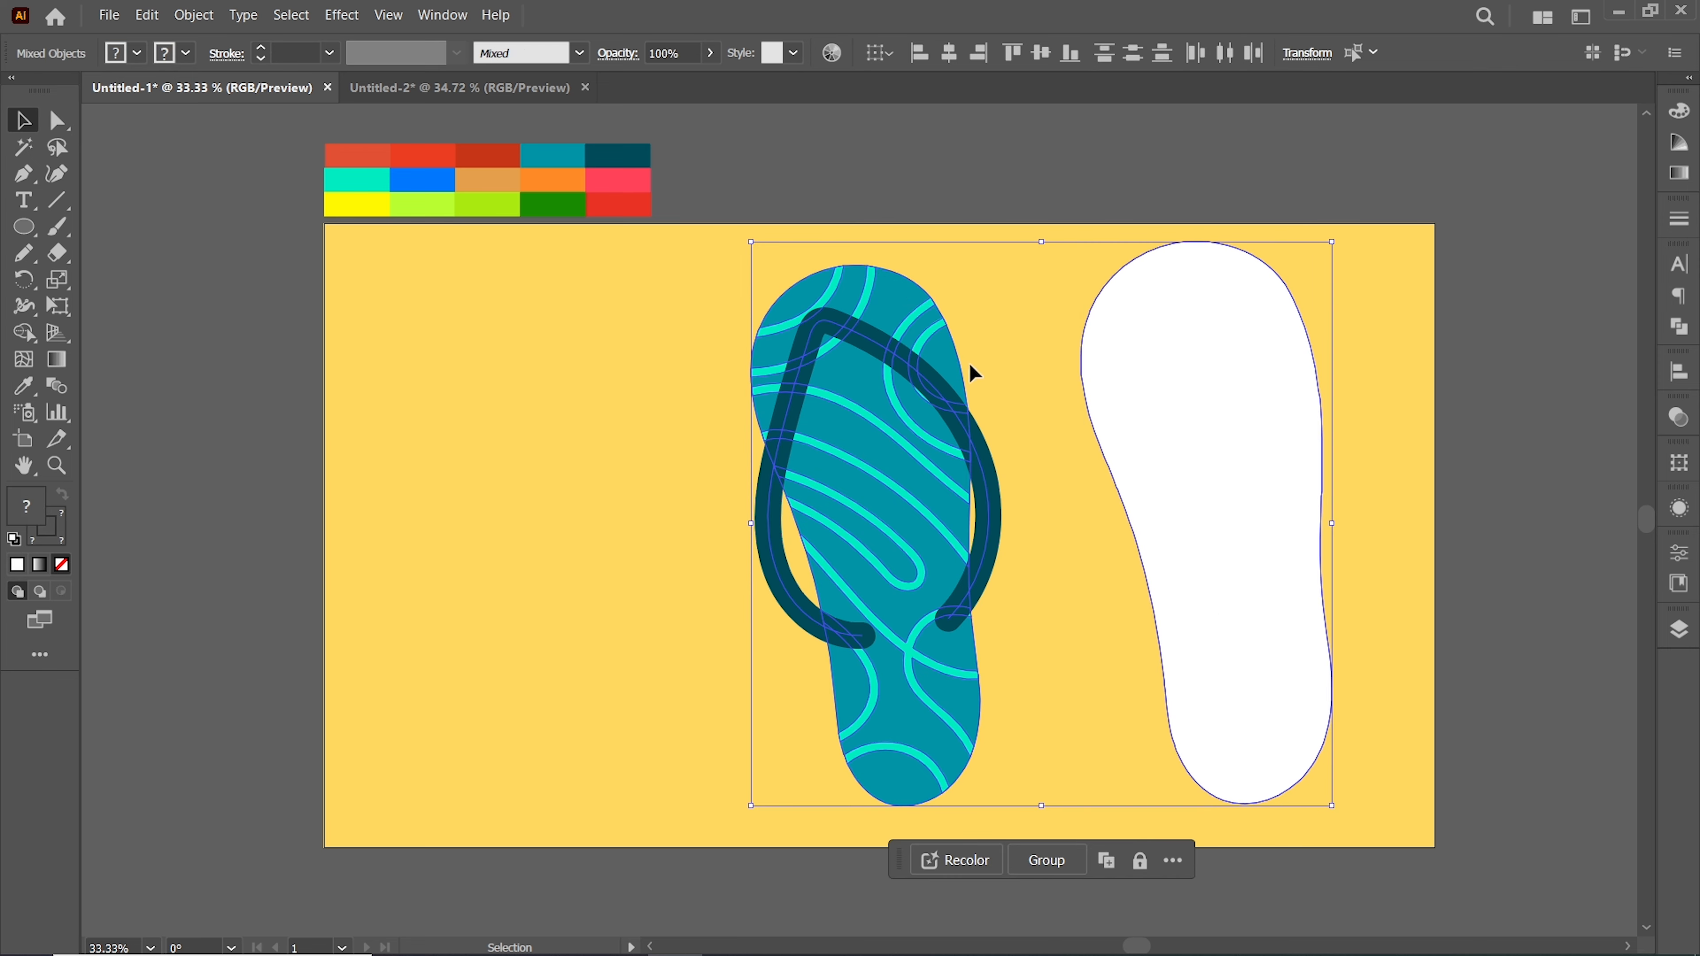
pyautogui.click(949, 53)
pyautogui.click(1042, 53)
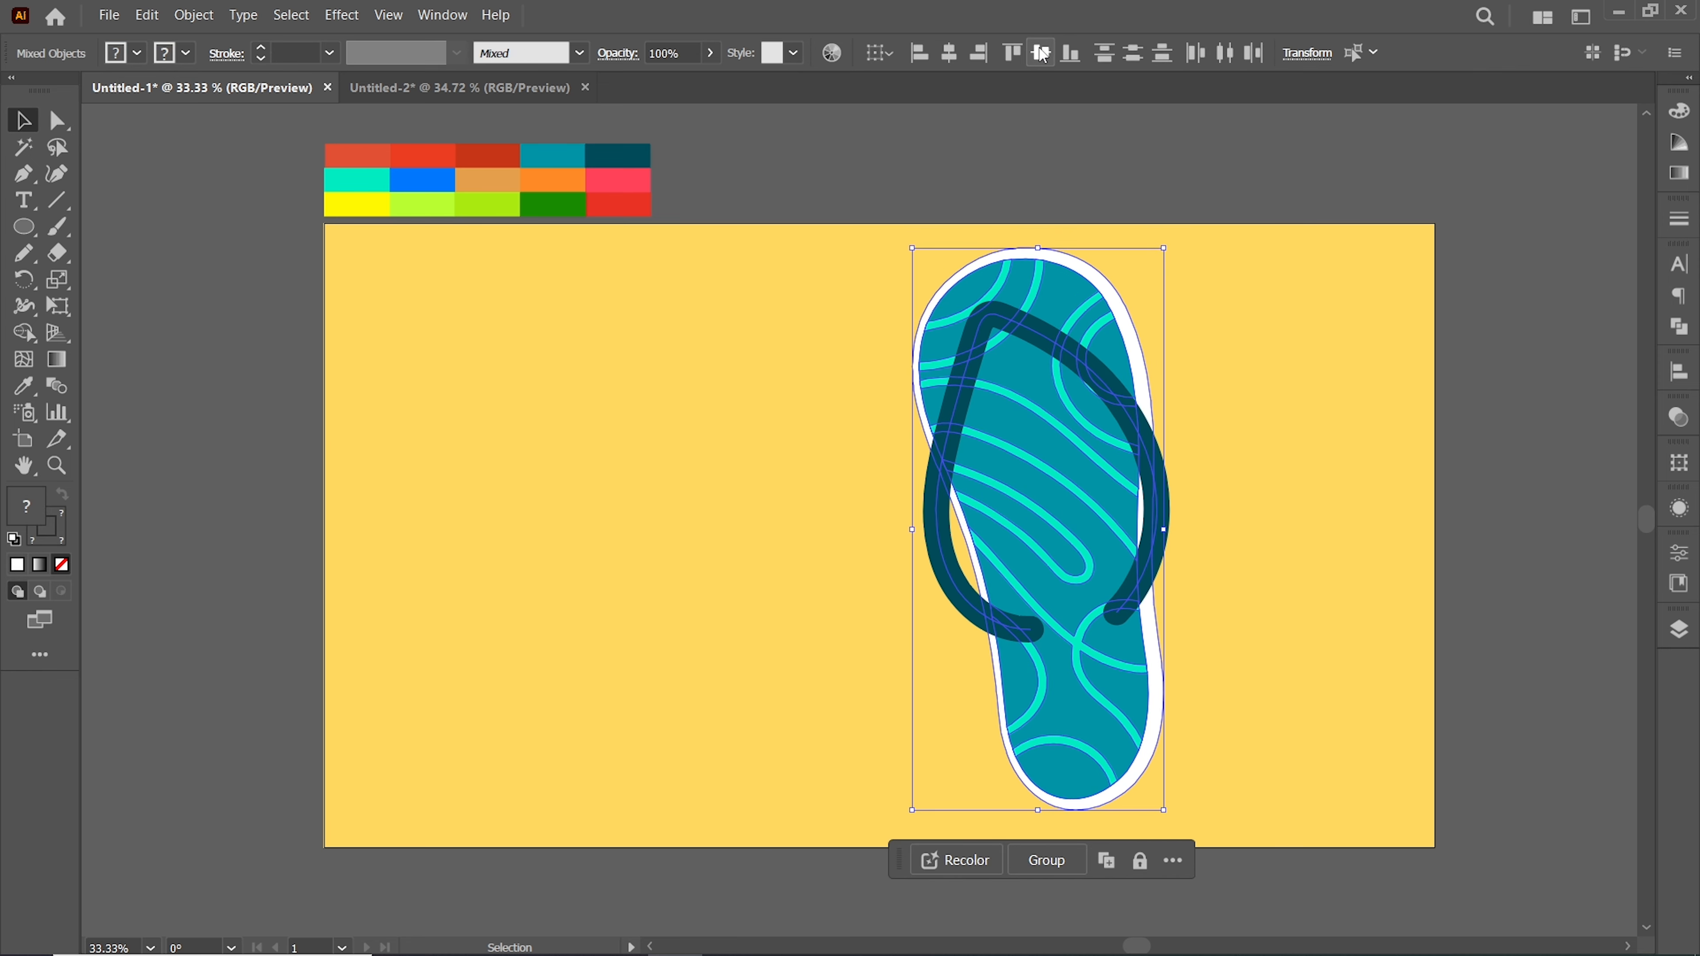
pyautogui.click(646, 455)
pyautogui.moveTo(1026, 436); pyautogui.dragTo(1030, 437)
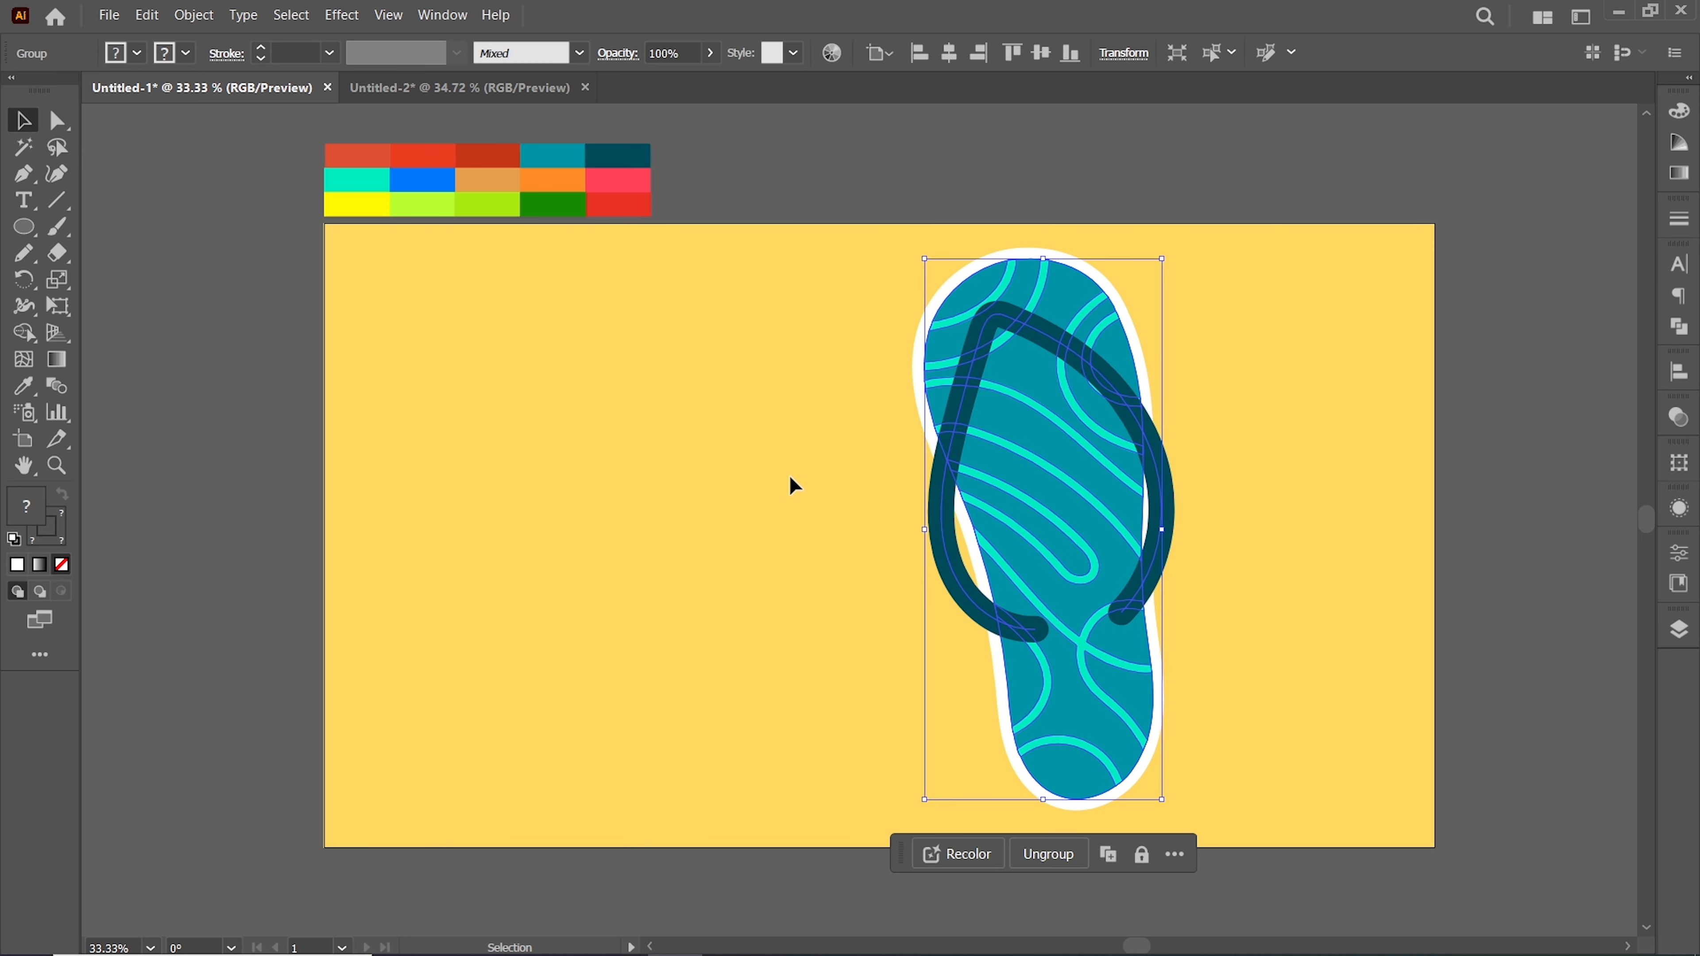
# Select the flip-flop together with its white outline and group them
pyautogui.click(731, 477)
pyautogui.moveTo(744, 483); pyautogui.dragTo(1093, 645)
pyautogui.rightClick(994, 437)
pyautogui.click(1100, 665)
# Apply the drop shadow effect to the flip-flop group
pyautogui.click(351, 28)
pyautogui.moveTo(428, 293)
pyautogui.click(659, 319)
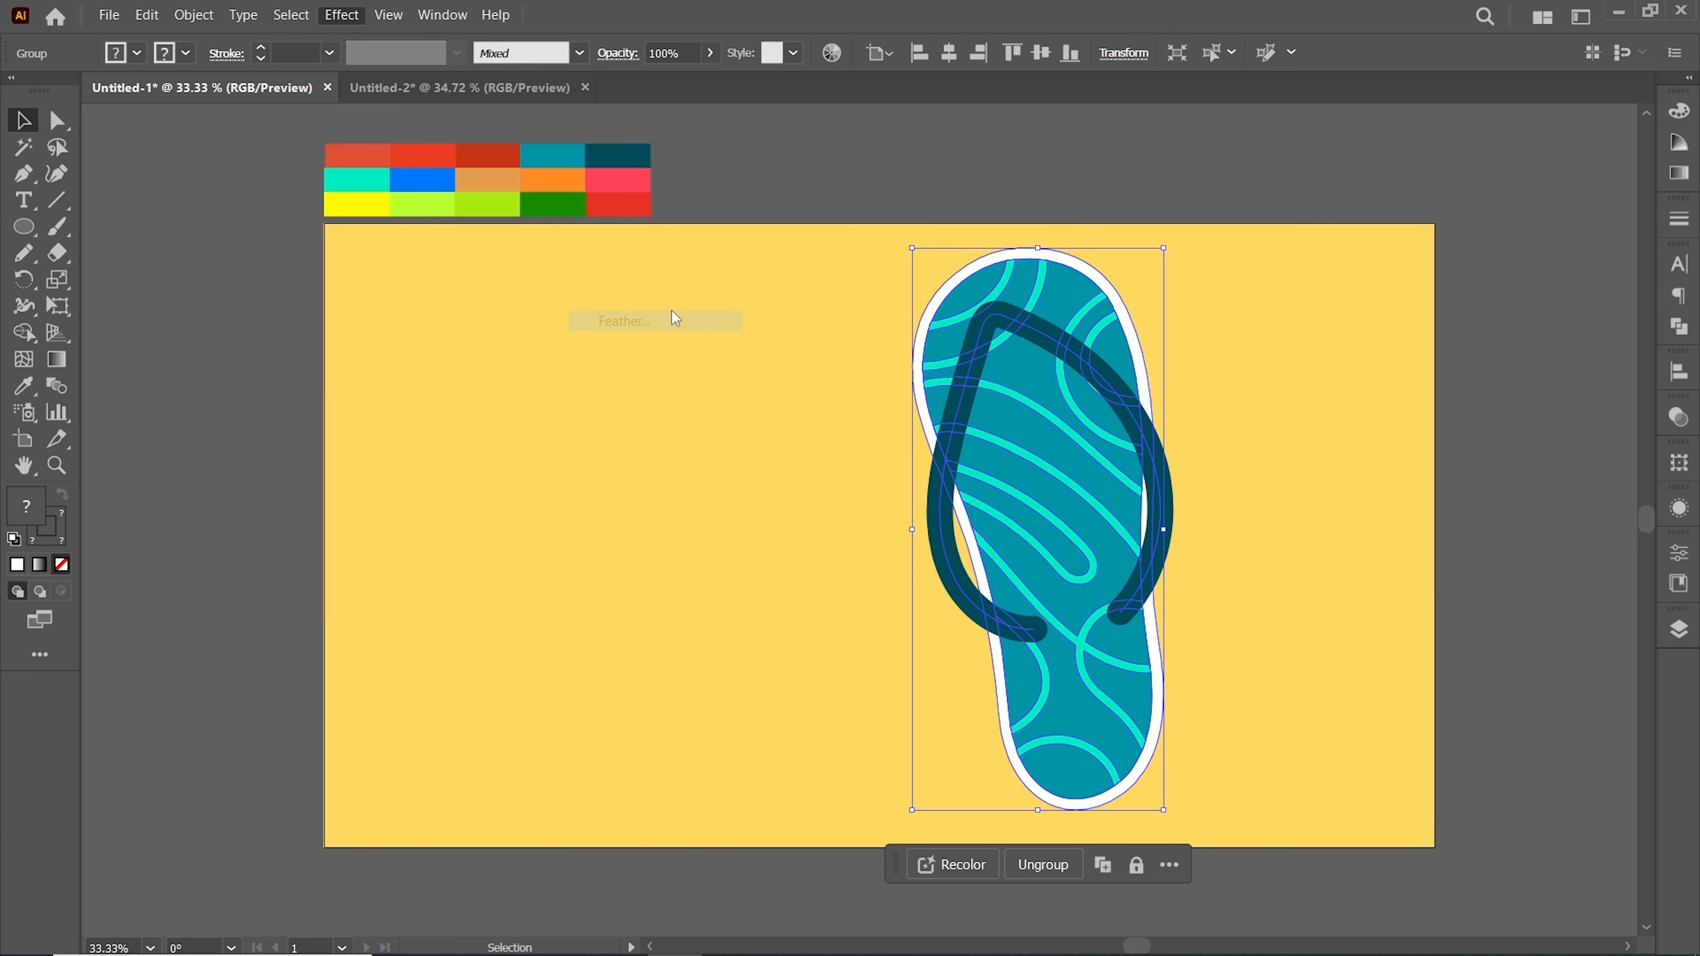
pyautogui.click(1311, 366)
pyautogui.click(341, 14)
pyautogui.moveTo(429, 292)
pyautogui.click(655, 313)
pyautogui.click(1314, 499)
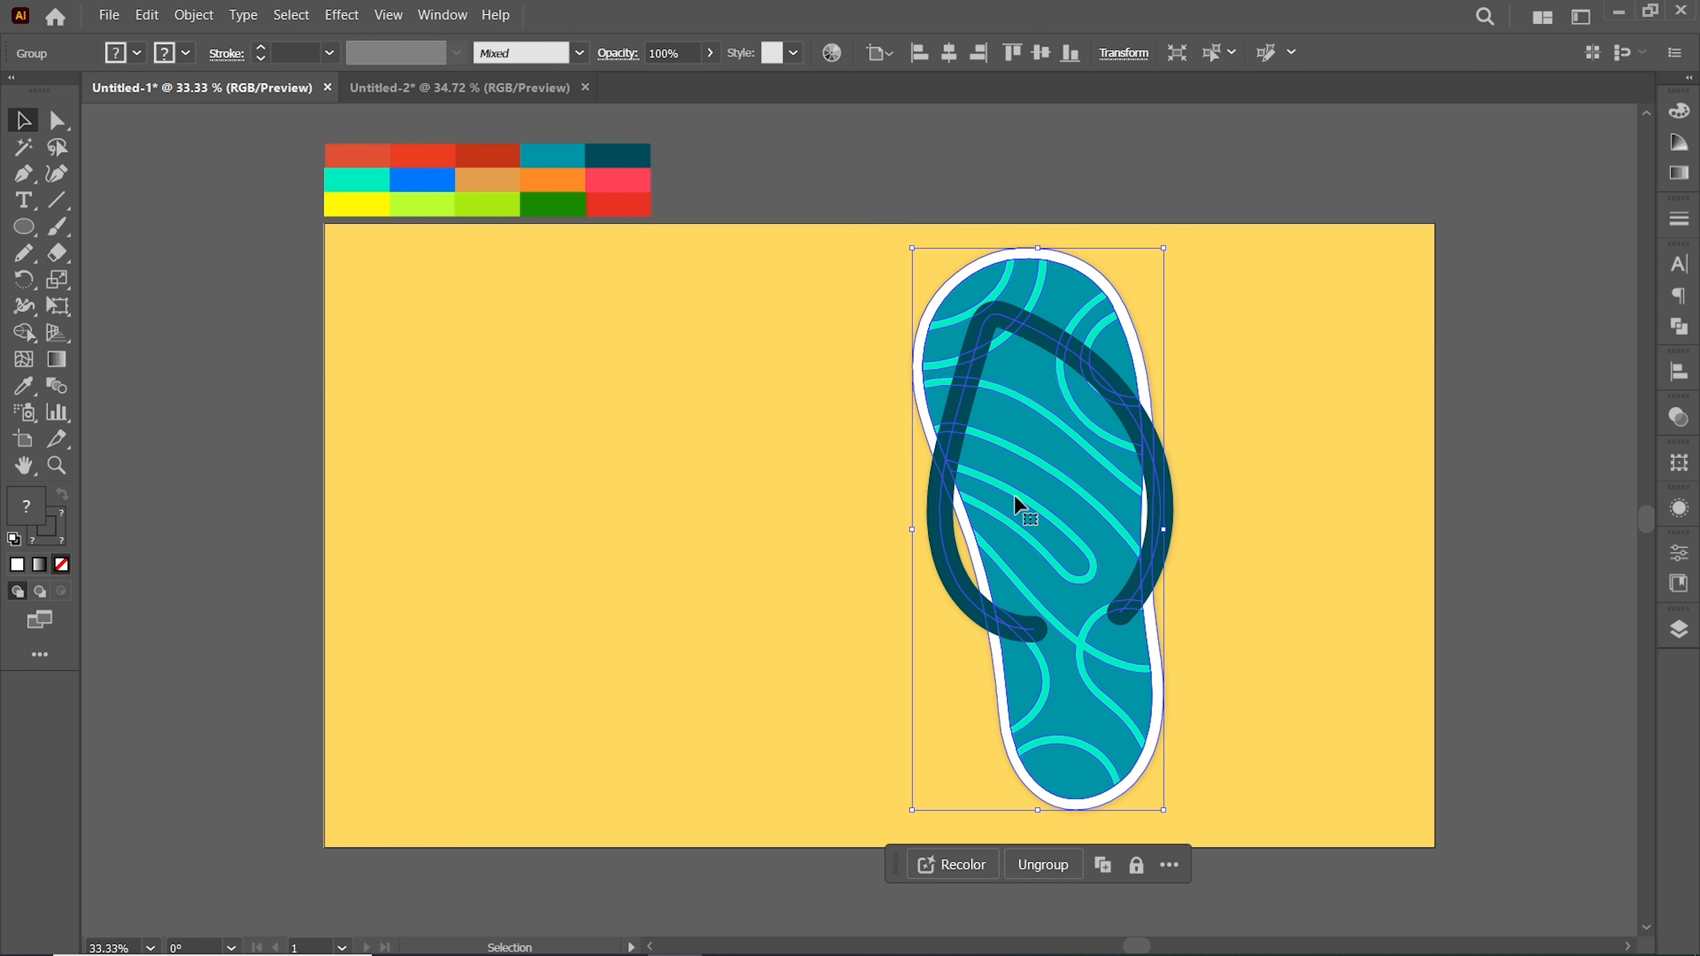
# Reflect a copy of the flip-flop across the vertical axis and move it to the left
pyautogui.rightClick(966, 321)
pyautogui.moveTo(1044, 650)
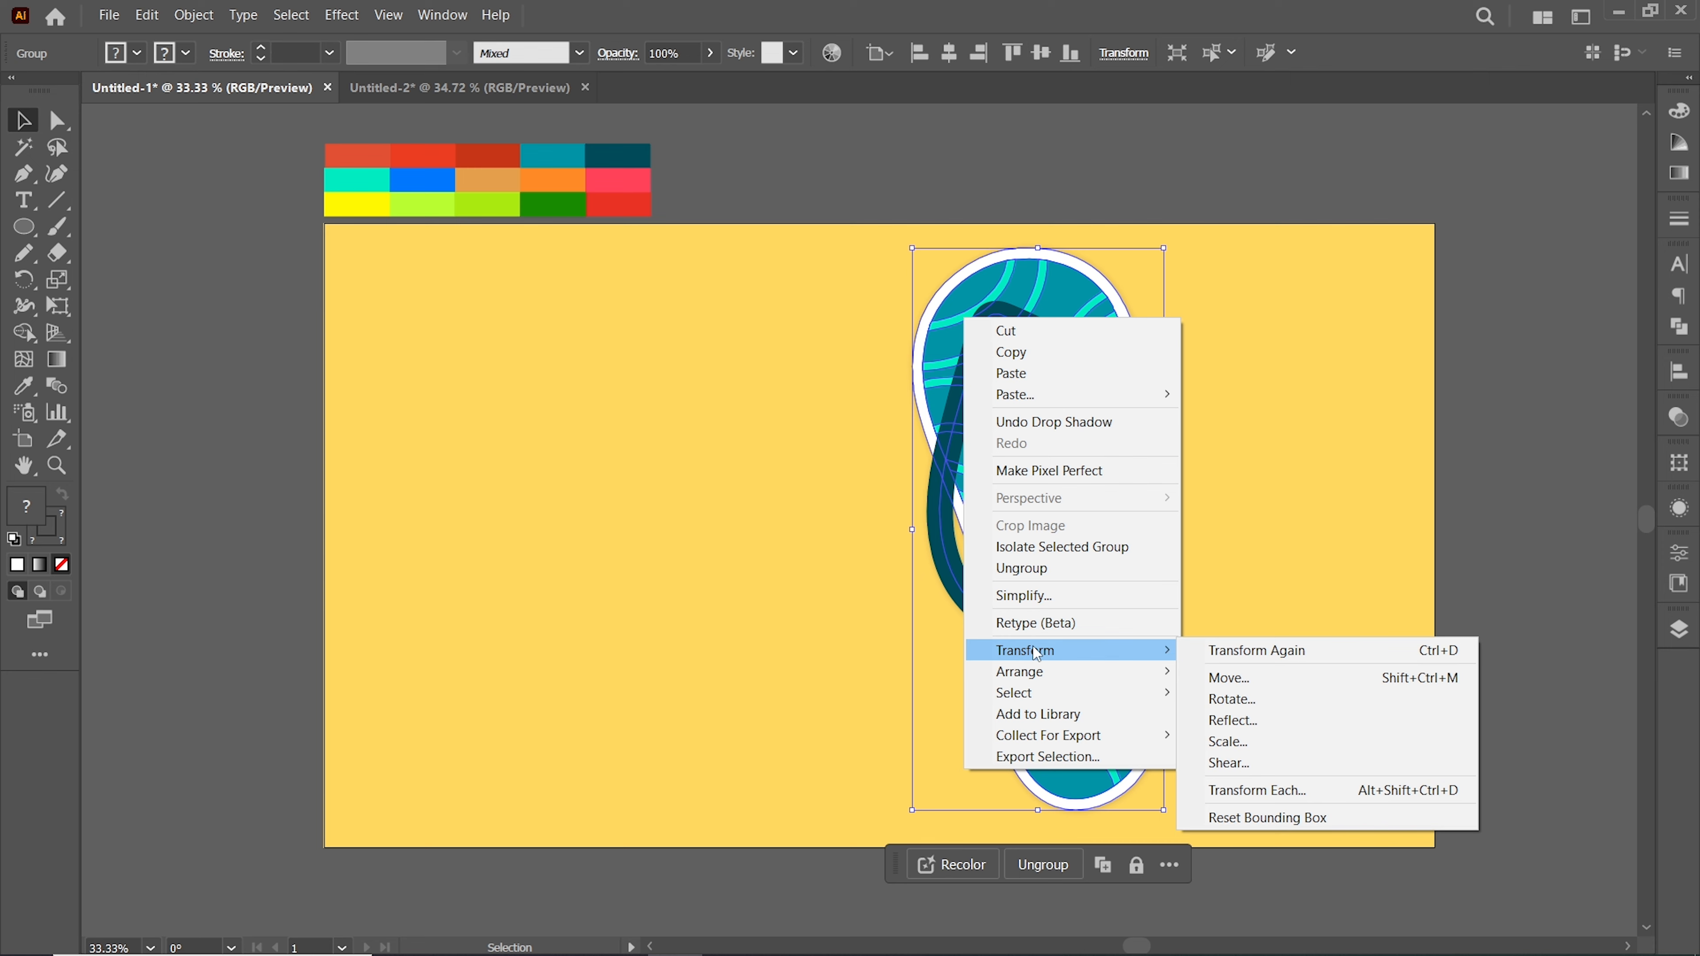
pyautogui.click(1269, 715)
pyautogui.click(1270, 575)
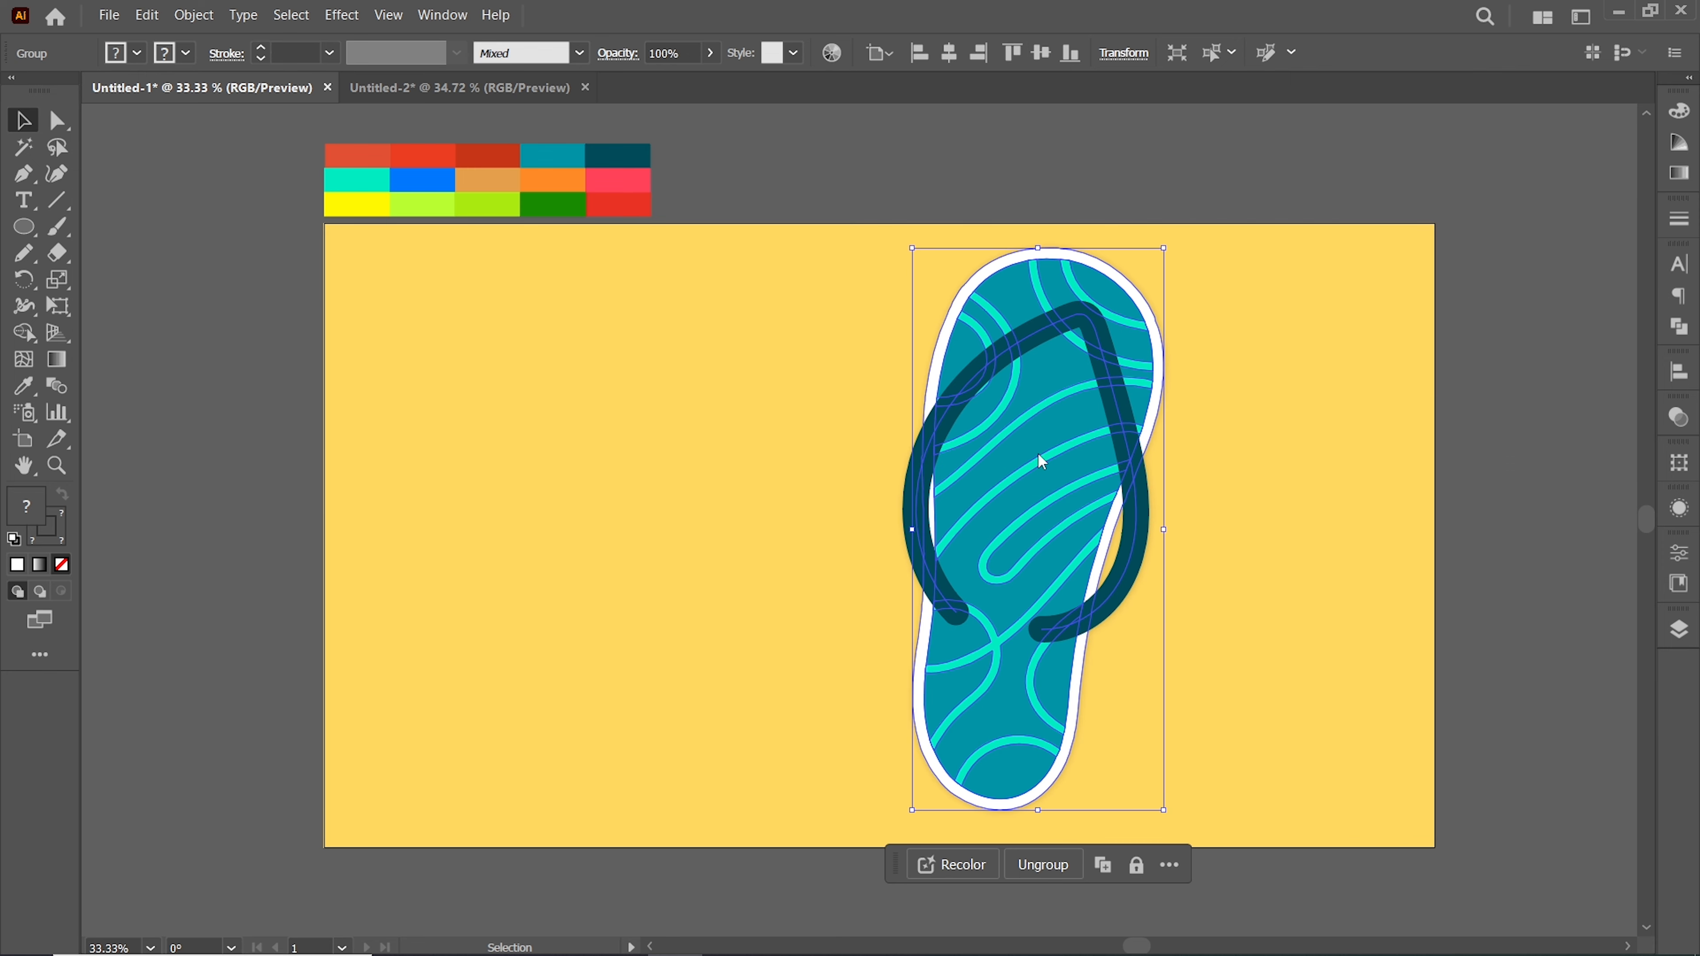
pyautogui.moveTo(1045, 439); pyautogui.dragTo(783, 381)
# Scale both flip-flops down and position them side by side near the artboard's center
pyautogui.moveTo(911, 816); pyautogui.dragTo(1000, 773)
pyautogui.moveTo(751, 687); pyautogui.dragTo(822, 658)
pyautogui.moveTo(1021, 723); pyautogui.dragTo(1061, 684)
pyautogui.keyDown('shift'); pyautogui.click(1097, 703); pyautogui.keyUp('shift')
pyautogui.moveTo(1157, 807); pyautogui.dragTo(1017, 646)
# Select both flip-flops and group them
pyautogui.click(637, 353)
pyautogui.moveTo(637, 353); pyautogui.dragTo(1079, 616)
pyautogui.rightClick(832, 423)
pyautogui.click(863, 660)
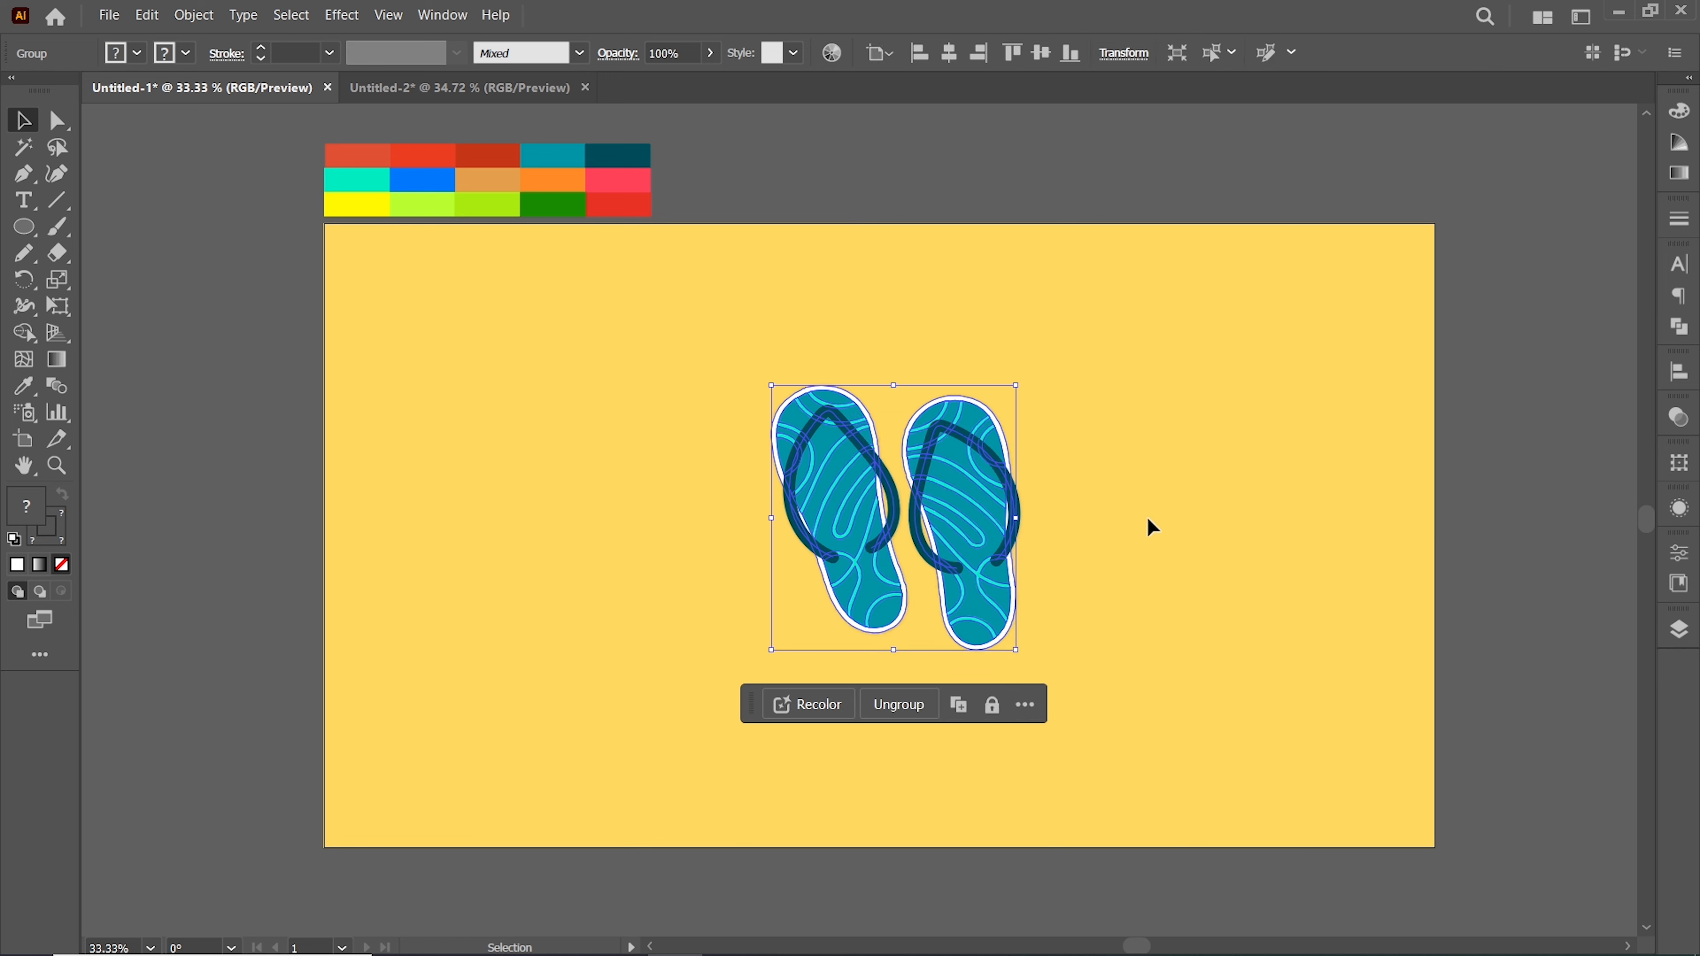
# Hide Layer 4 and add a new layer
pyautogui.click(1450, 544)
pyautogui.click(1676, 631)
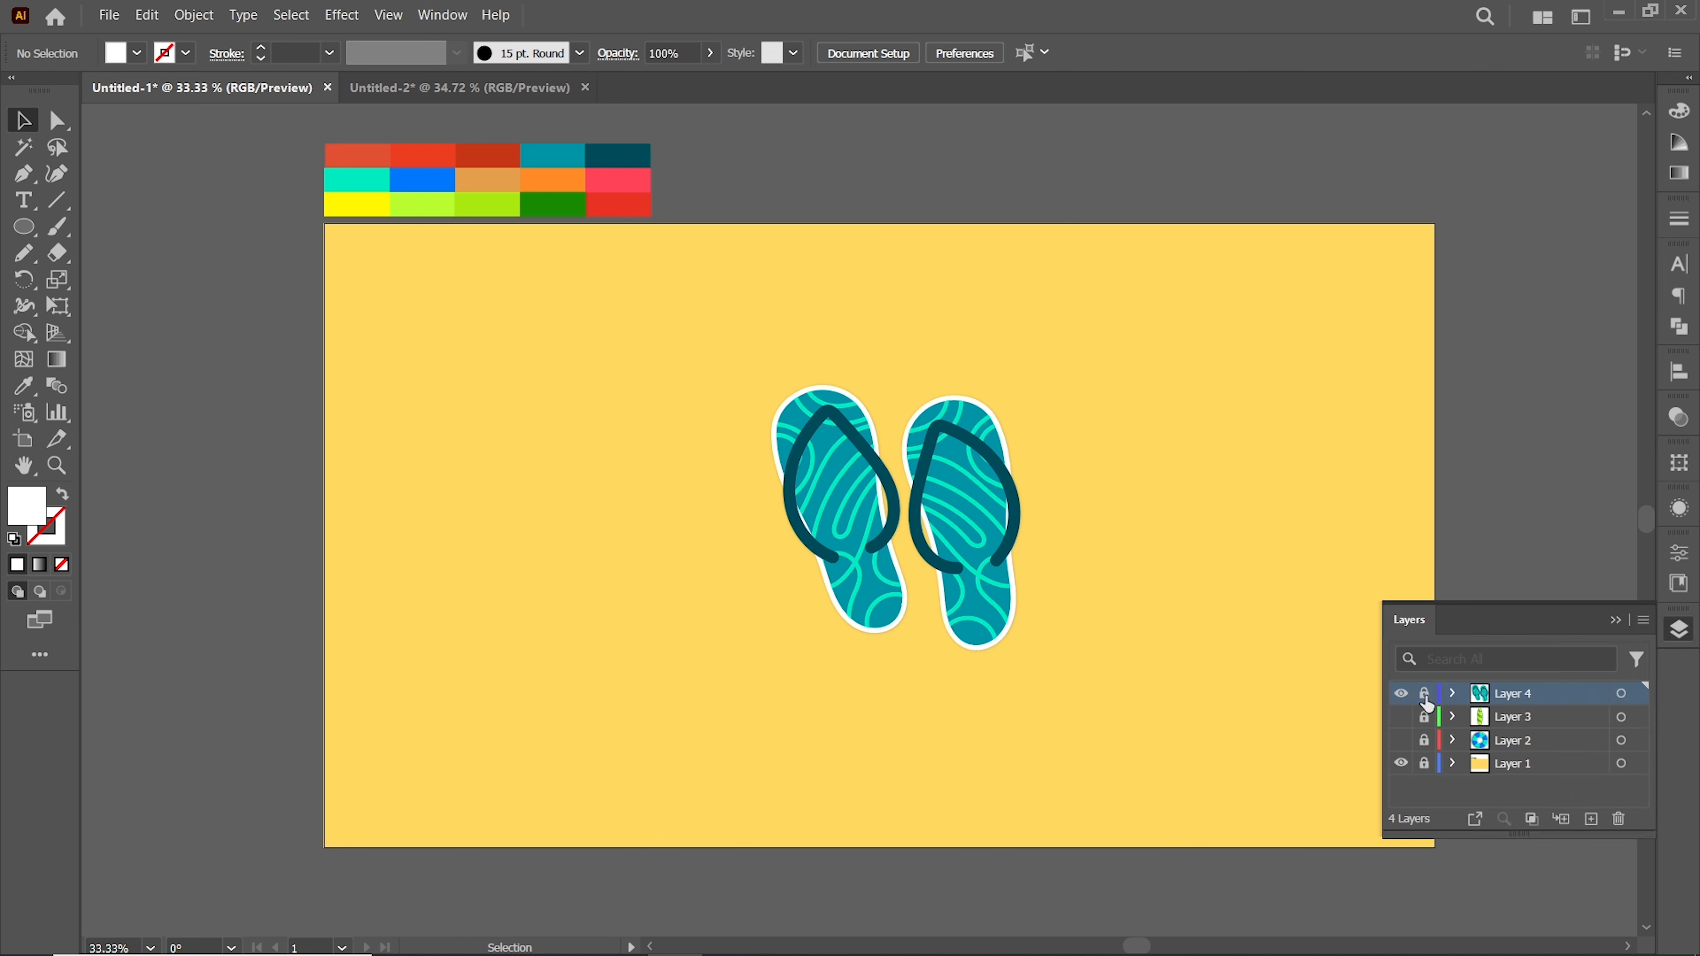
pyautogui.click(1400, 694)
pyautogui.click(1591, 819)
pyautogui.click(1615, 620)
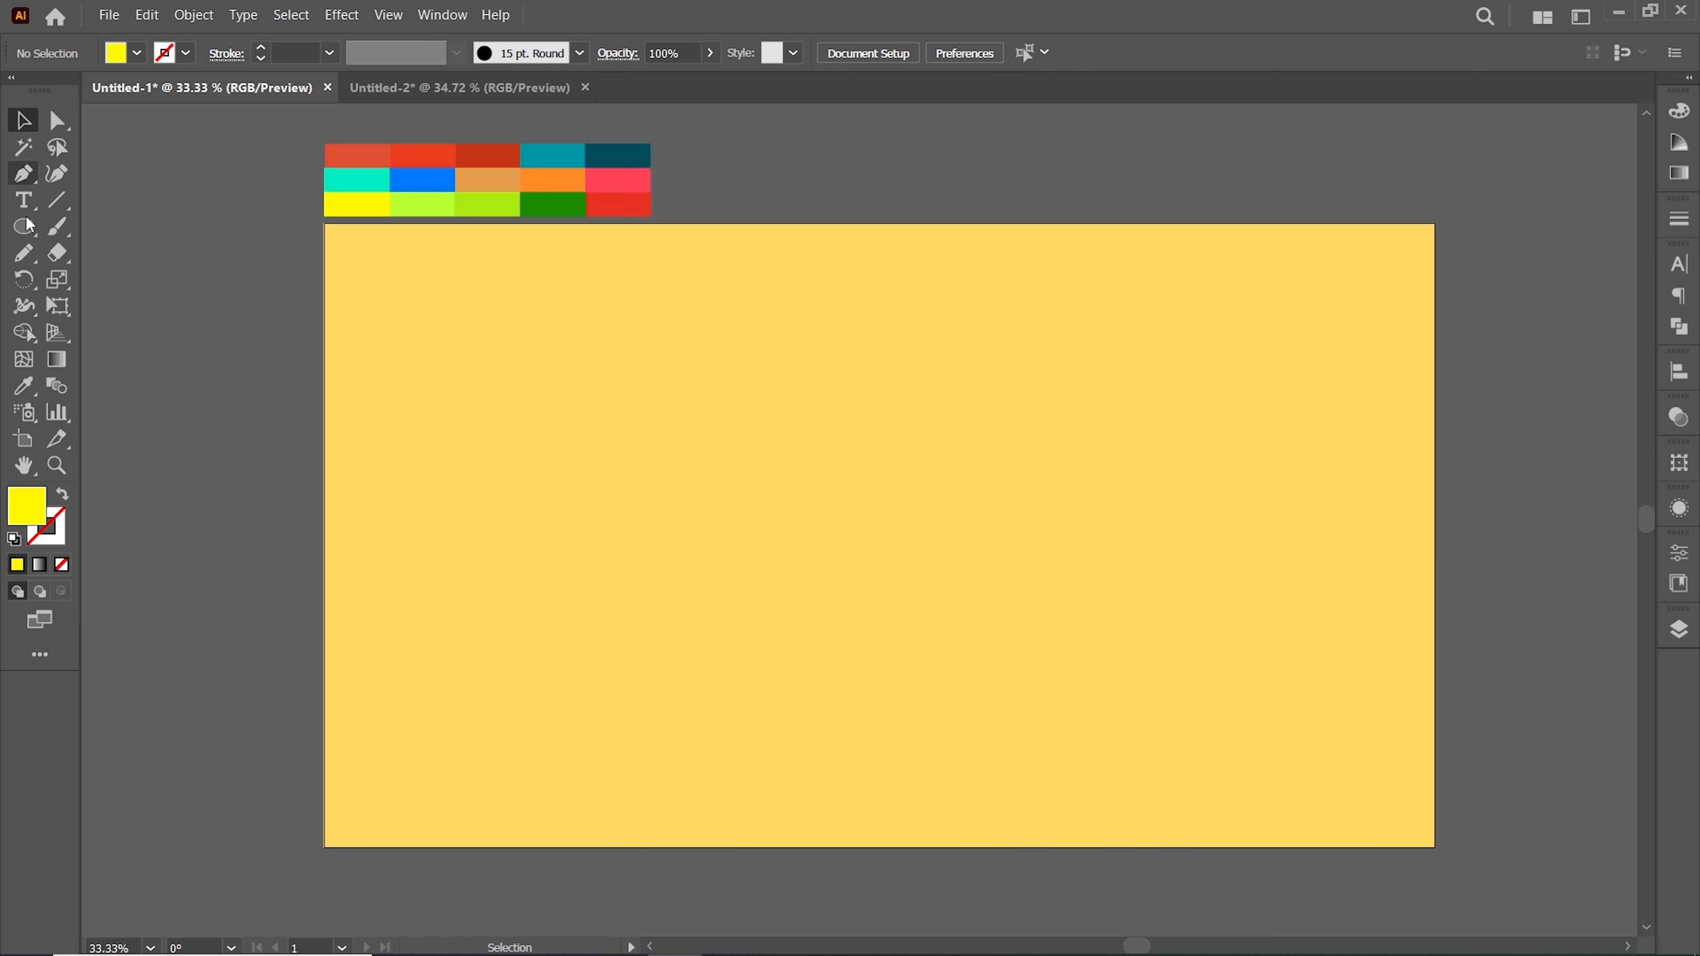
# Draw a yellow circle near the artboard's center and an orange multi-pointed star beside it
pyautogui.click(23, 226)
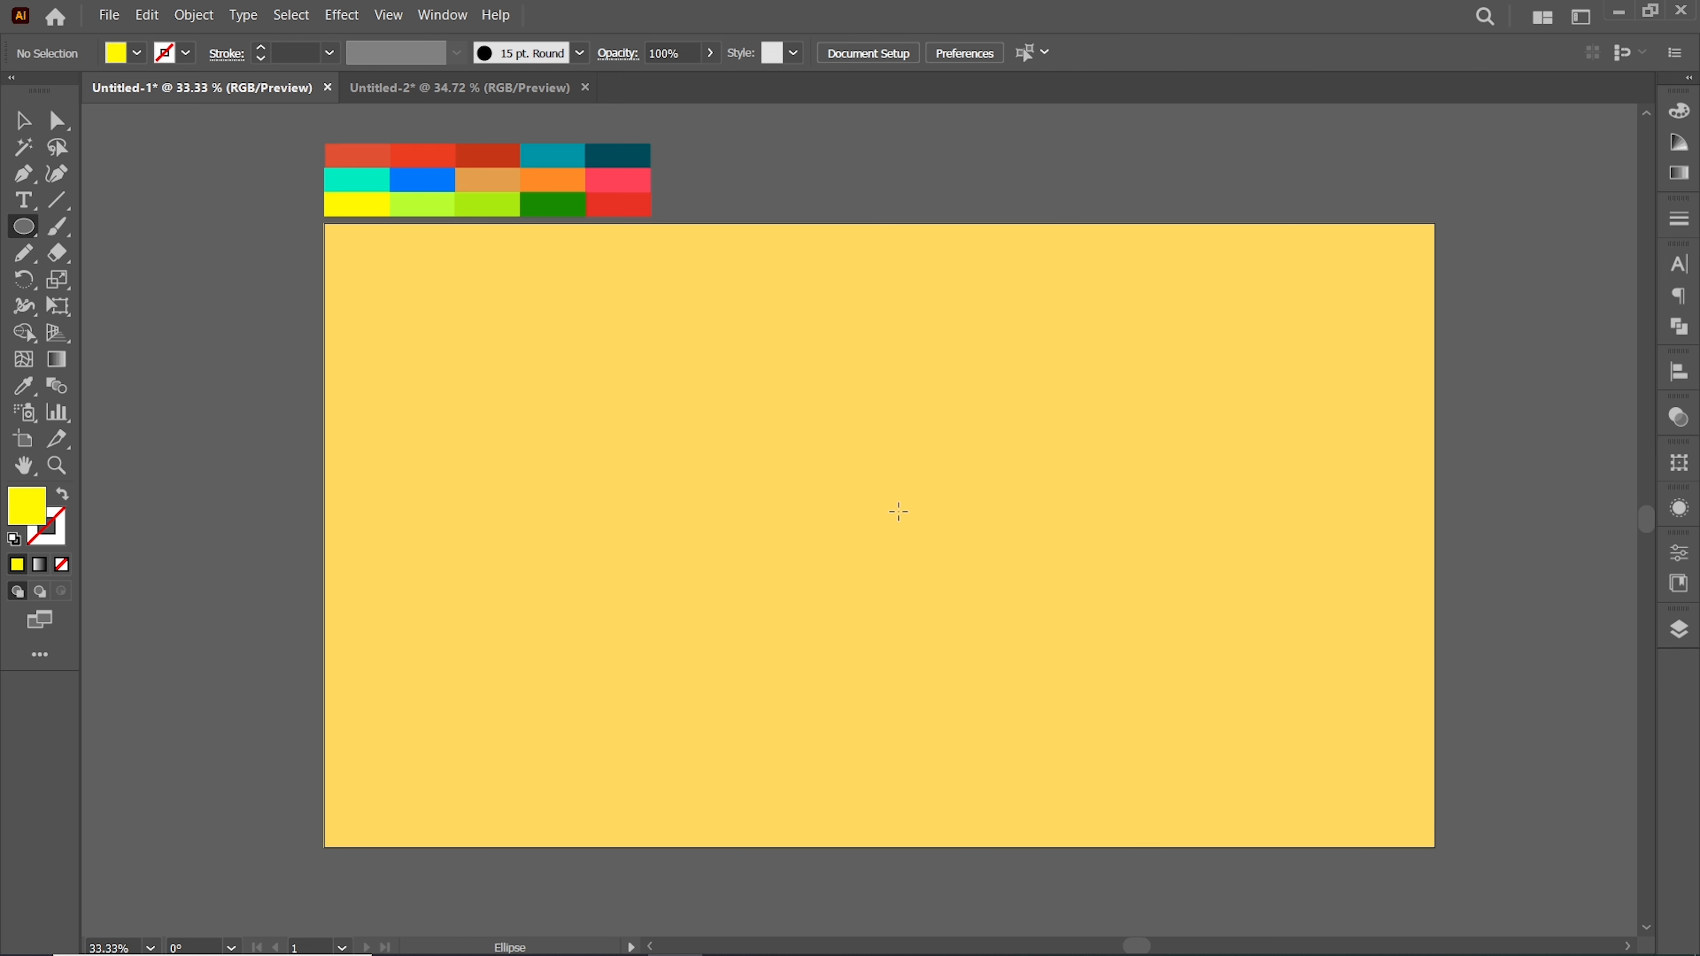
pyautogui.moveTo(884, 534); pyautogui.dragTo(999, 655)
pyautogui.rightClick(24, 226)
pyautogui.click(106, 333)
pyautogui.moveTo(516, 410); pyautogui.dragTo(646, 578)
pyautogui.click(531, 173)
# Move the star onto the circle and align the two shapes' centers
pyautogui.press('v')
pyautogui.moveTo(629, 428); pyautogui.dragTo(890, 539)
pyautogui.click(949, 53)
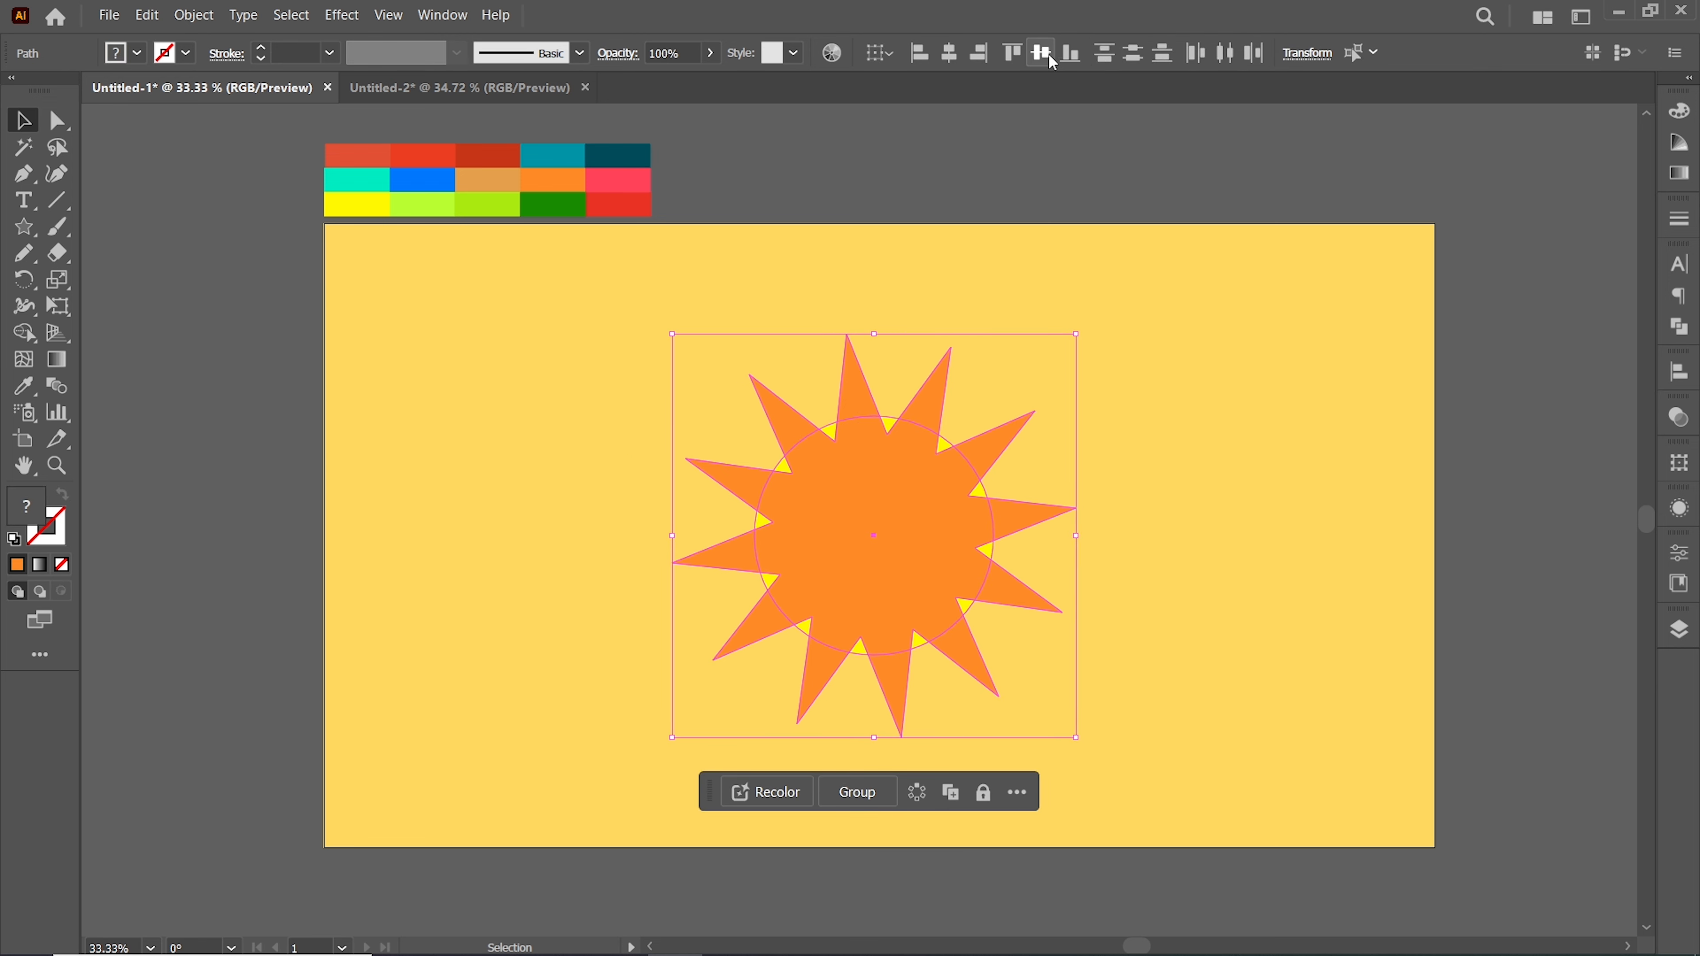
pyautogui.click(888, 426)
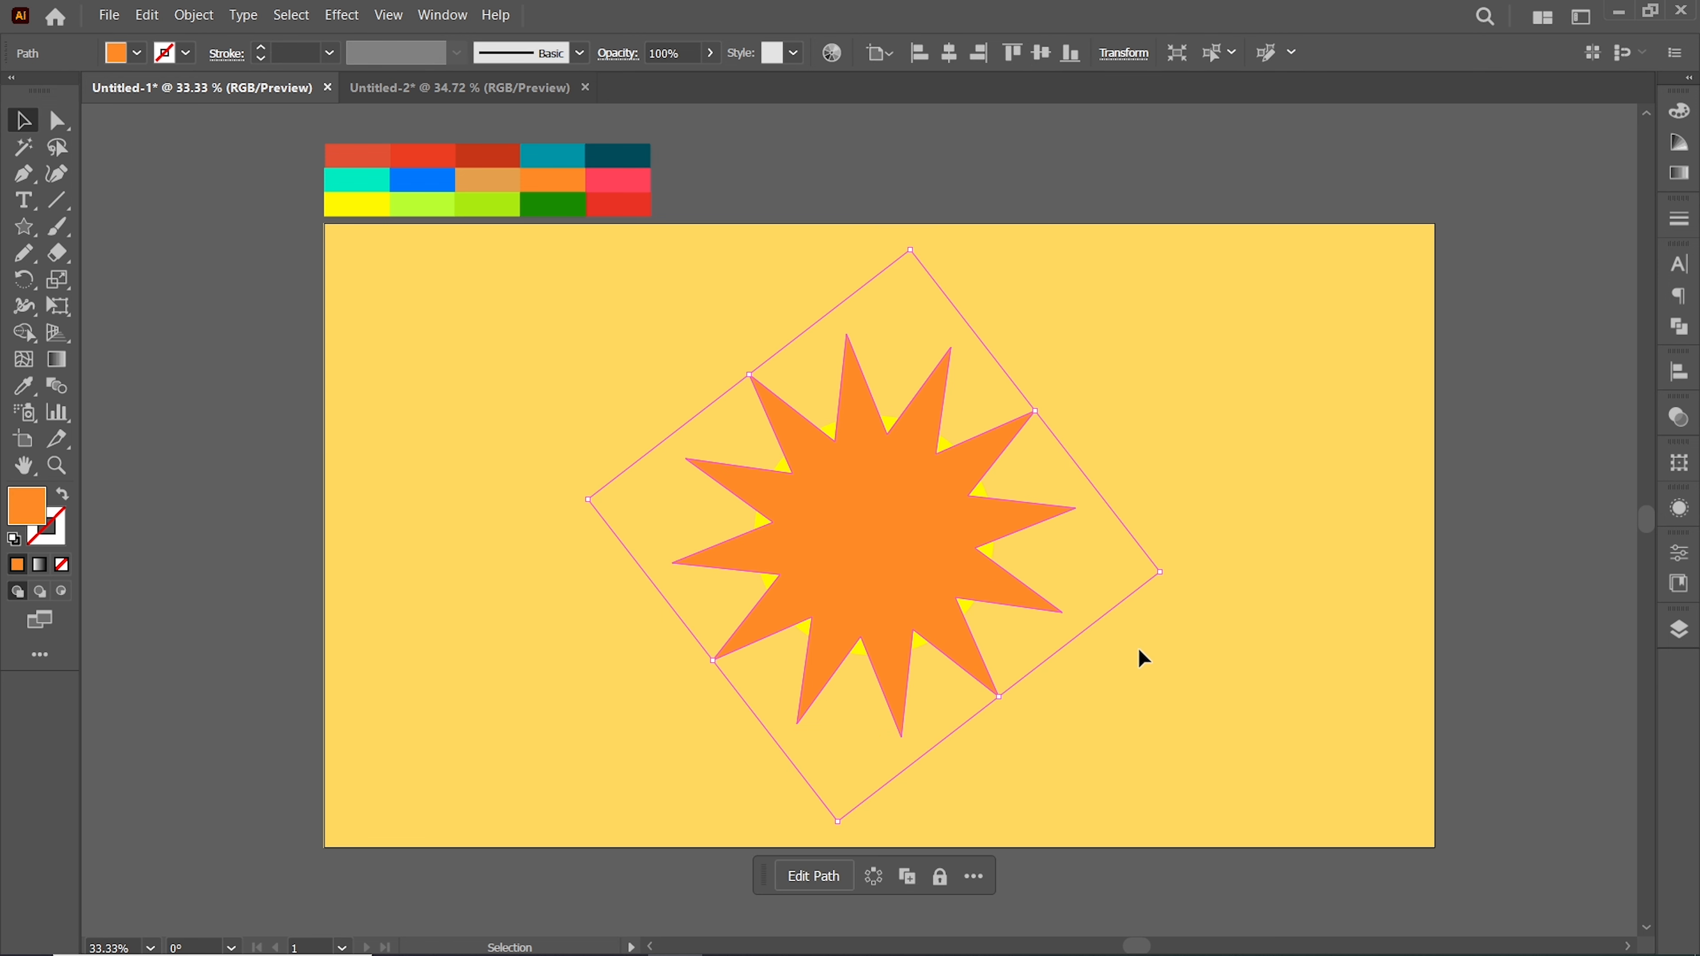
# Rotate the orange star and send it behind the yellow circle
pyautogui.moveTo(1165, 574); pyautogui.dragTo(1232, 580)
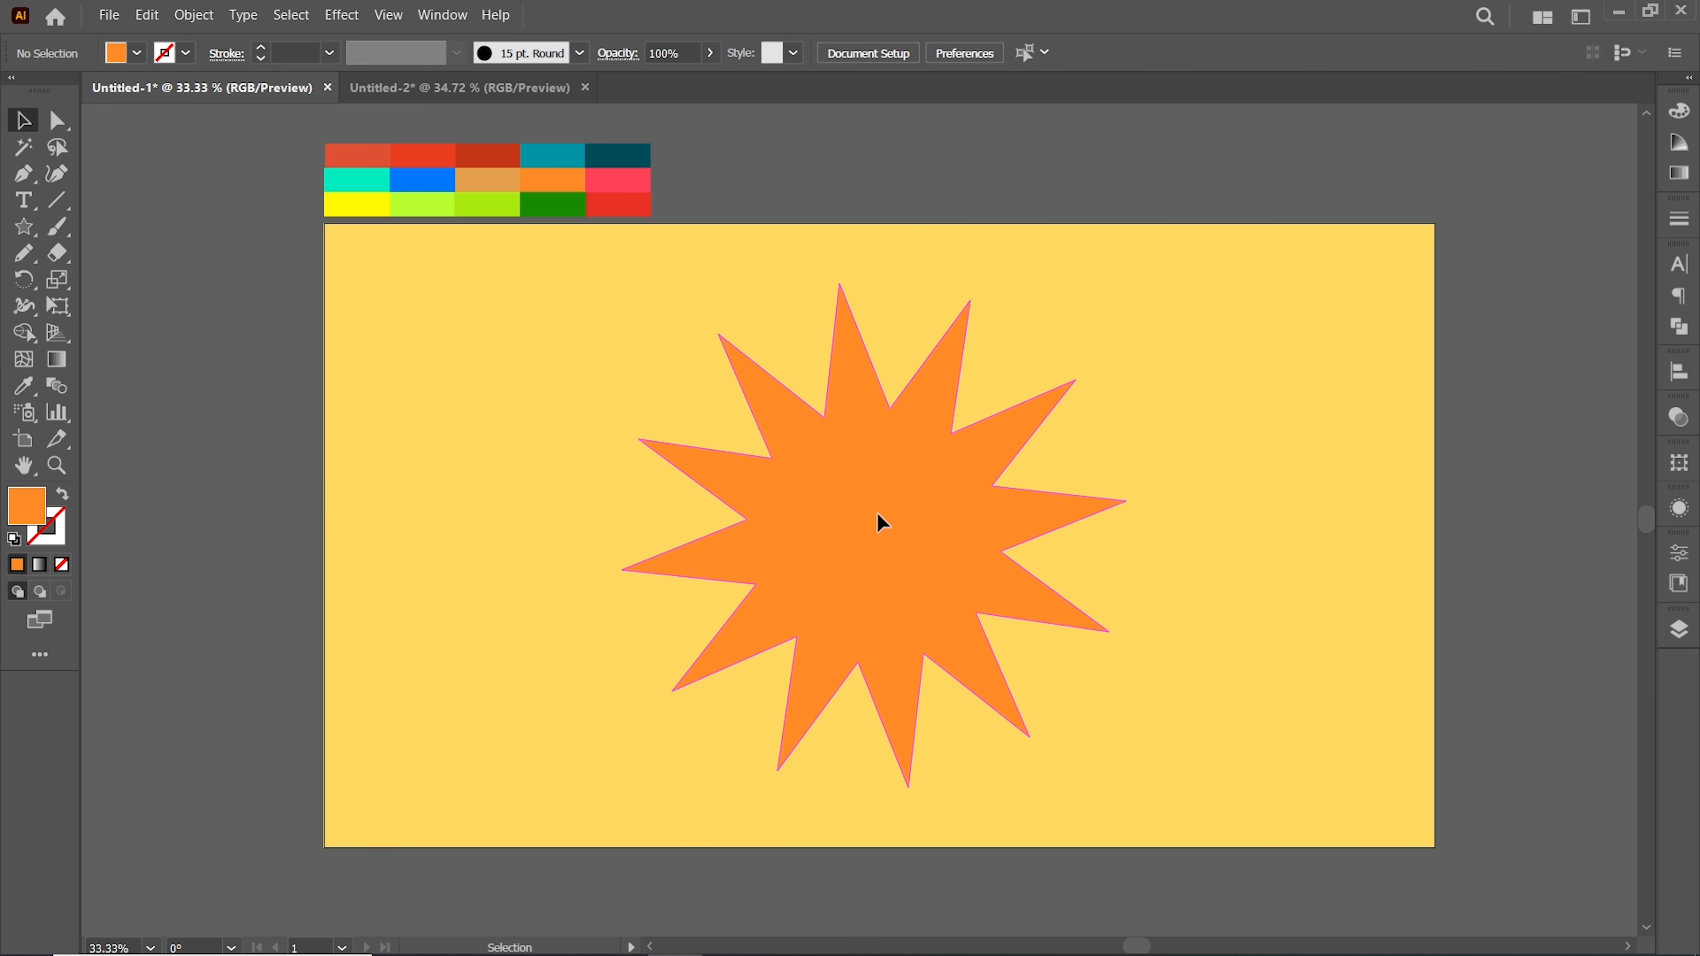
pyautogui.rightClick(880, 523)
pyautogui.moveTo(970, 858)
pyautogui.click(1156, 831)
# Pull the star's outer points inward one by one to shorten and even out its rays around the circle
pyautogui.click(862, 395)
pyautogui.click(862, 394)
pyautogui.click(58, 120)
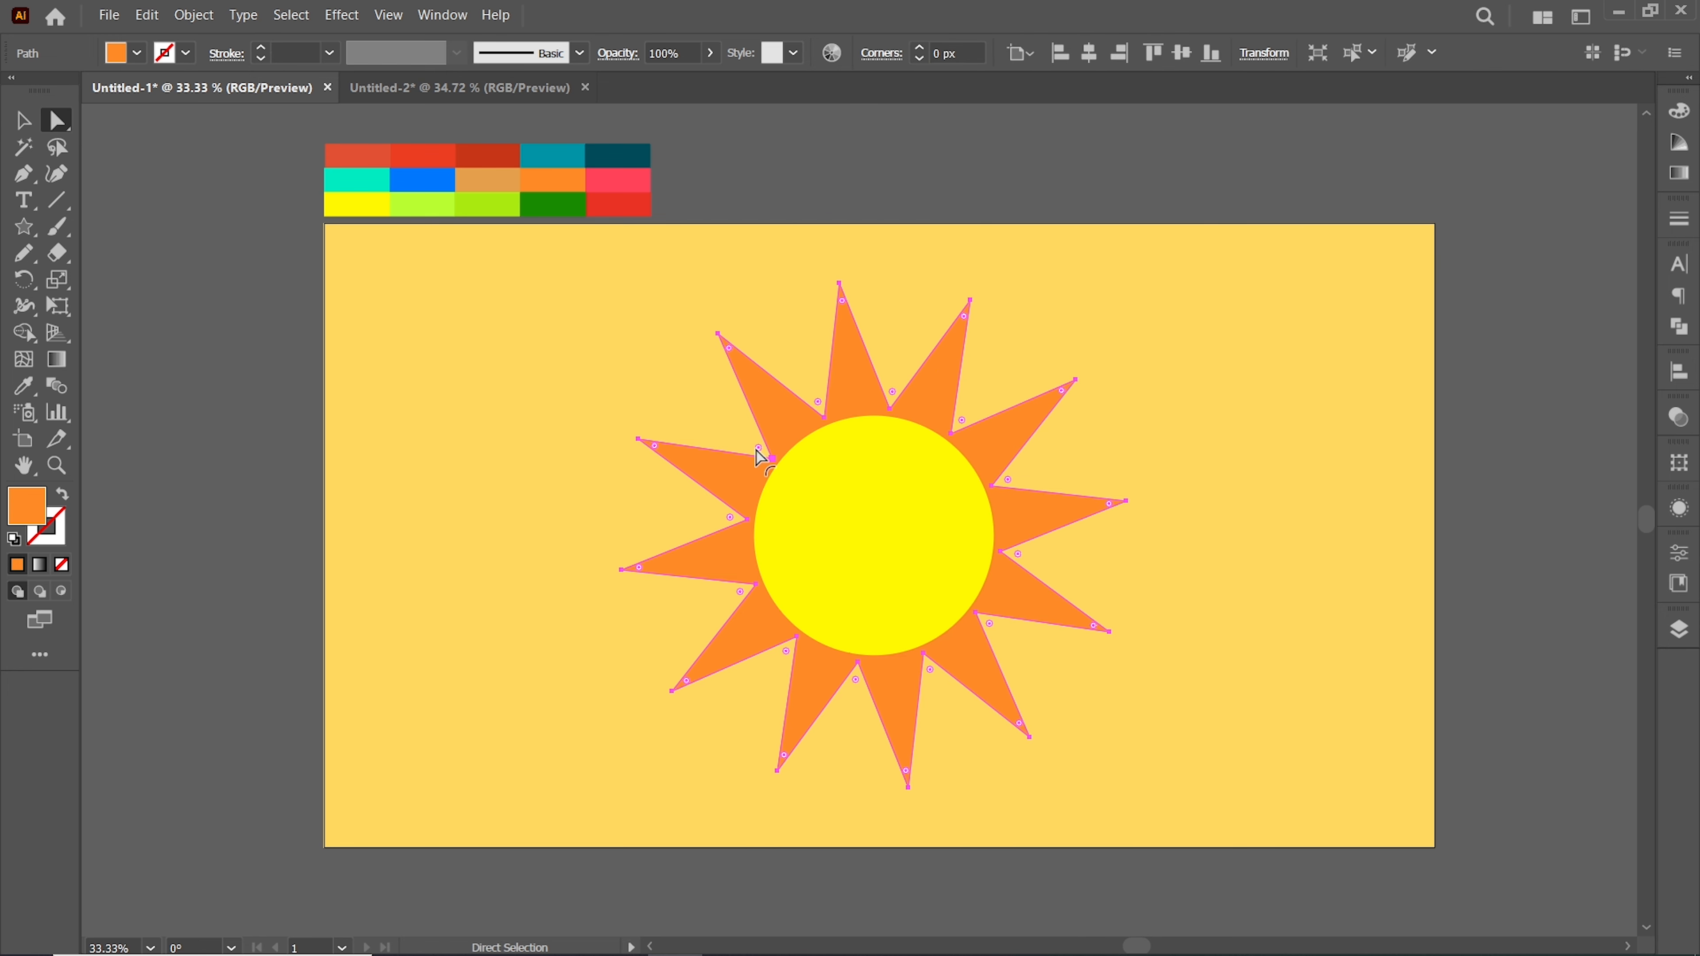
pyautogui.moveTo(718, 333); pyautogui.dragTo(747, 357)
pyautogui.hotkey('ctrl', 'z')
pyautogui.click(718, 333)
pyautogui.moveTo(622, 570); pyautogui.dragTo(662, 565)
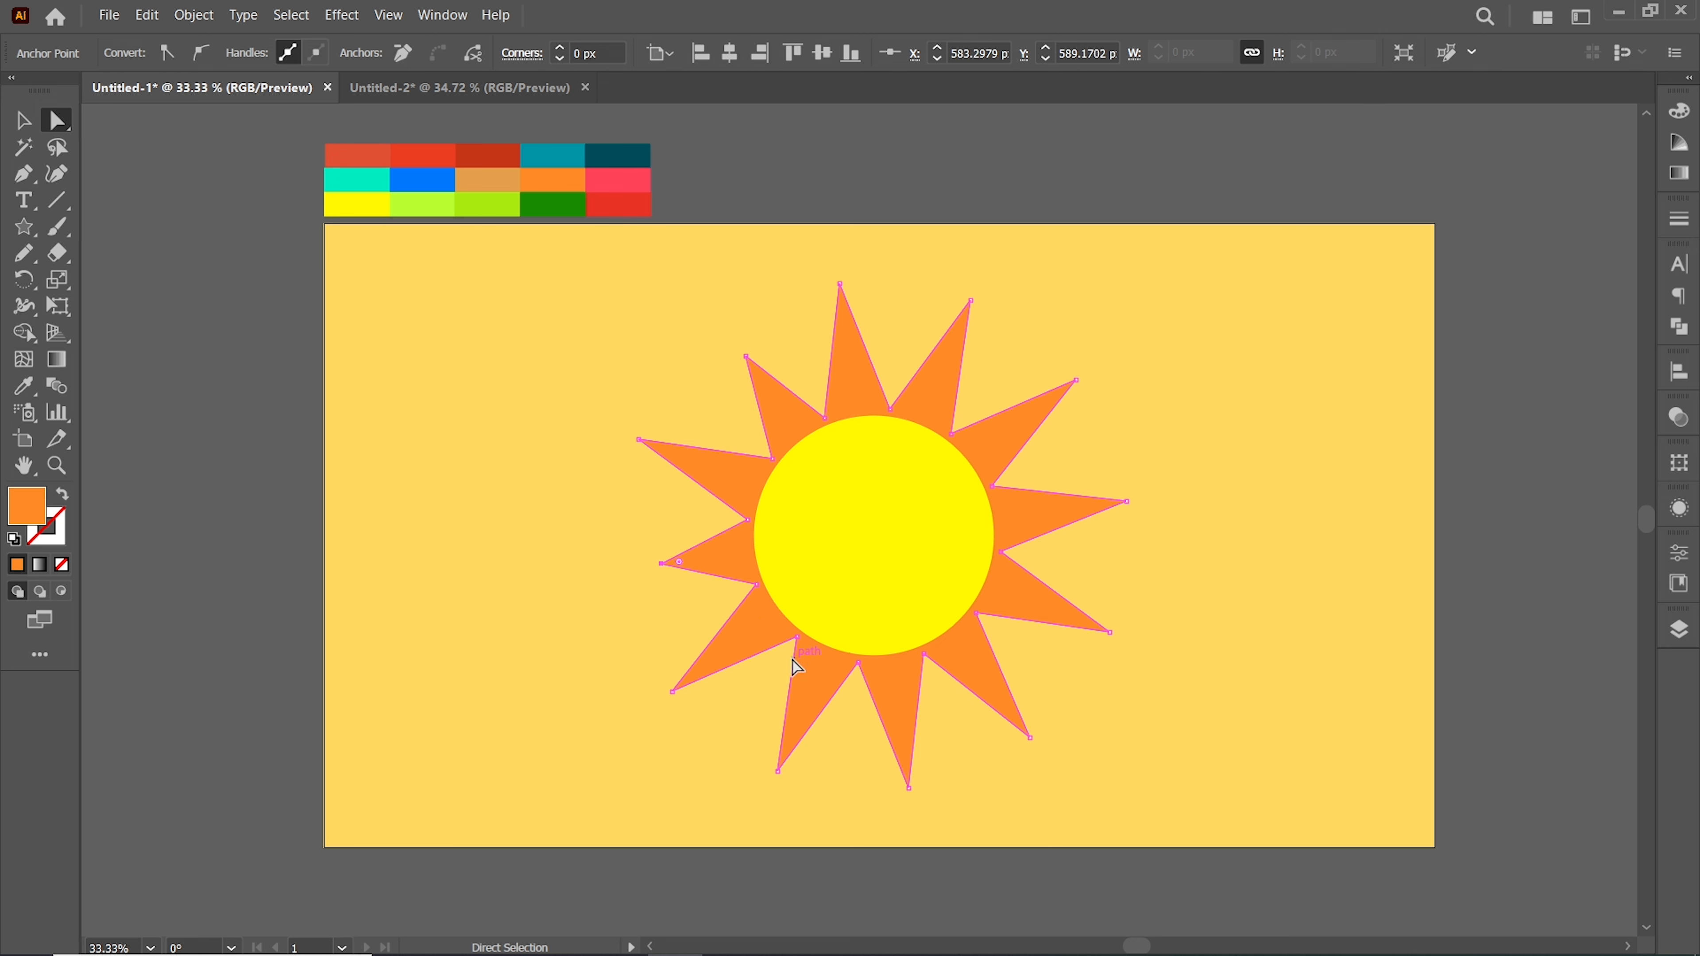
pyautogui.moveTo(676, 700); pyautogui.dragTo(692, 661)
pyautogui.moveTo(778, 772); pyautogui.dragTo(806, 749)
pyautogui.moveTo(910, 791); pyautogui.dragTo(908, 740)
pyautogui.moveTo(1033, 743)
pyautogui.mouseDown()
pyautogui.moveTo(1028, 697)
pyautogui.moveTo(1039, 737)
pyautogui.mouseUp()
pyautogui.moveTo(1112, 639); pyautogui.dragTo(1070, 615)
pyautogui.moveTo(1077, 381); pyautogui.dragTo(1040, 376)
pyautogui.moveTo(971, 302); pyautogui.dragTo(970, 370)
pyautogui.moveTo(842, 286); pyautogui.dragTo(841, 305)
pyautogui.moveTo(641, 443); pyautogui.dragTo(706, 453)
pyautogui.moveTo(1127, 501); pyautogui.dragTo(1088, 513)
pyautogui.moveTo(1034, 727); pyautogui.dragTo(1024, 710)
# Round all the star's corners using the corner widget
pyautogui.click(24, 121)
pyautogui.click(51, 121)
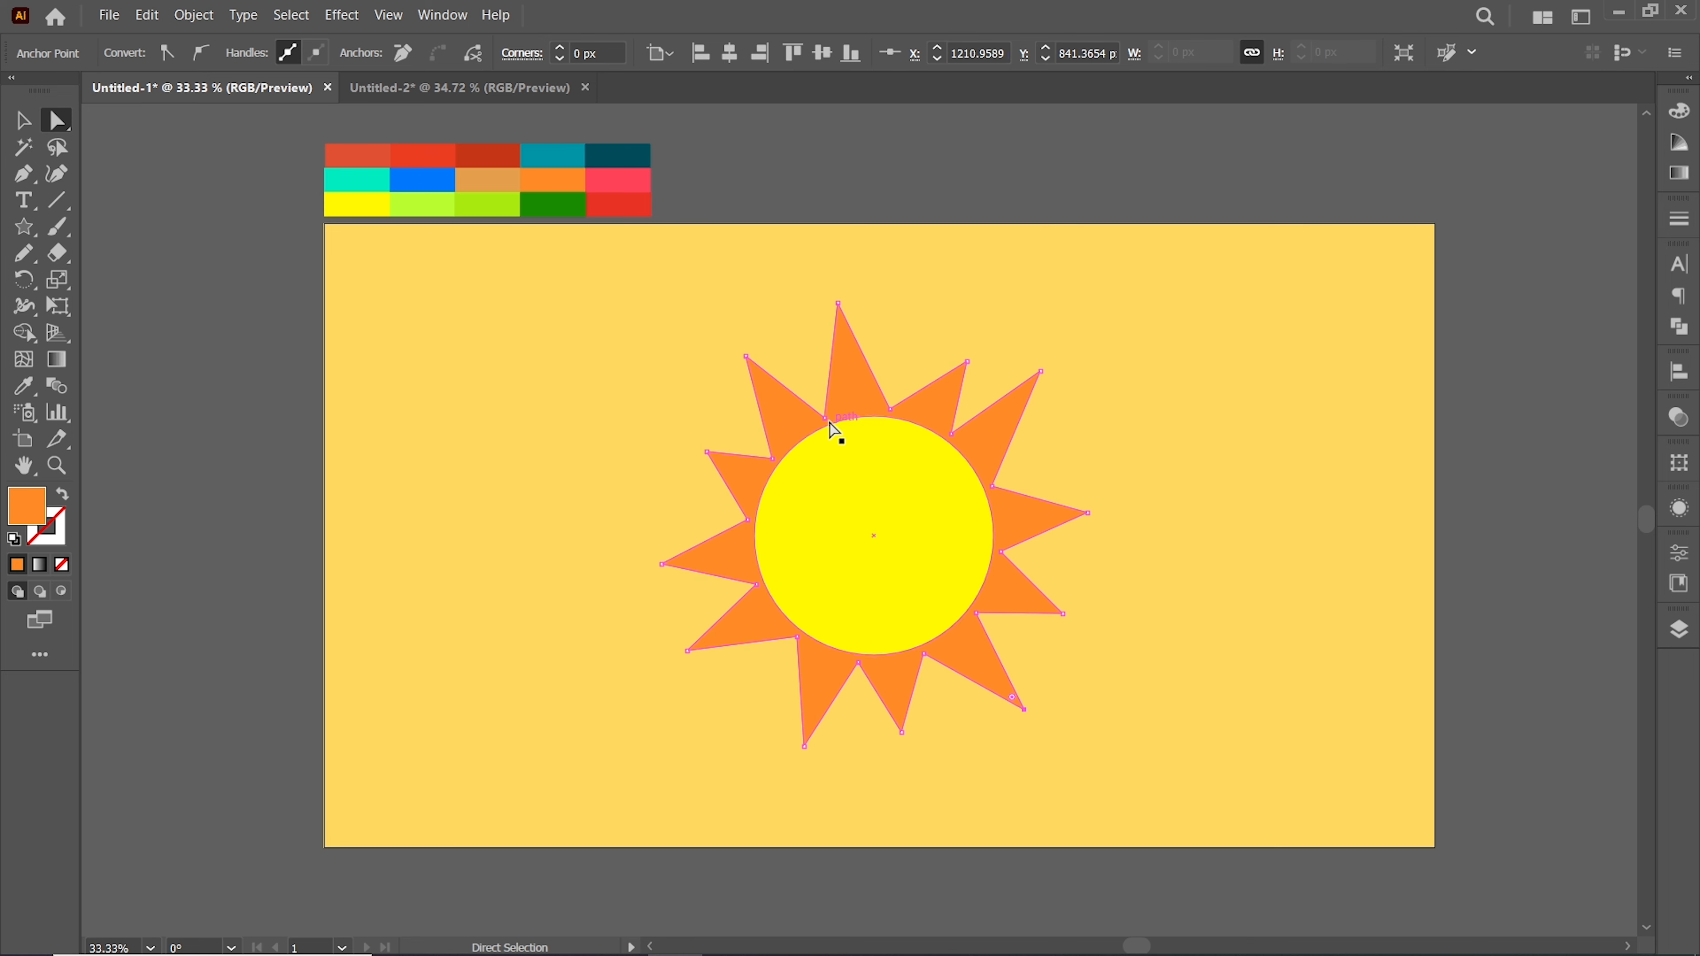
pyautogui.click(795, 358)
pyautogui.click(24, 121)
pyautogui.click(779, 410)
pyautogui.click(47, 121)
pyautogui.moveTo(763, 452); pyautogui.dragTo(756, 450)
# Duplicate the rounded star to the right of the sun
pyautogui.click(24, 120)
pyautogui.click(500, 392)
pyautogui.click(853, 382)
pyautogui.moveTo(853, 381); pyautogui.dragTo(1254, 342)
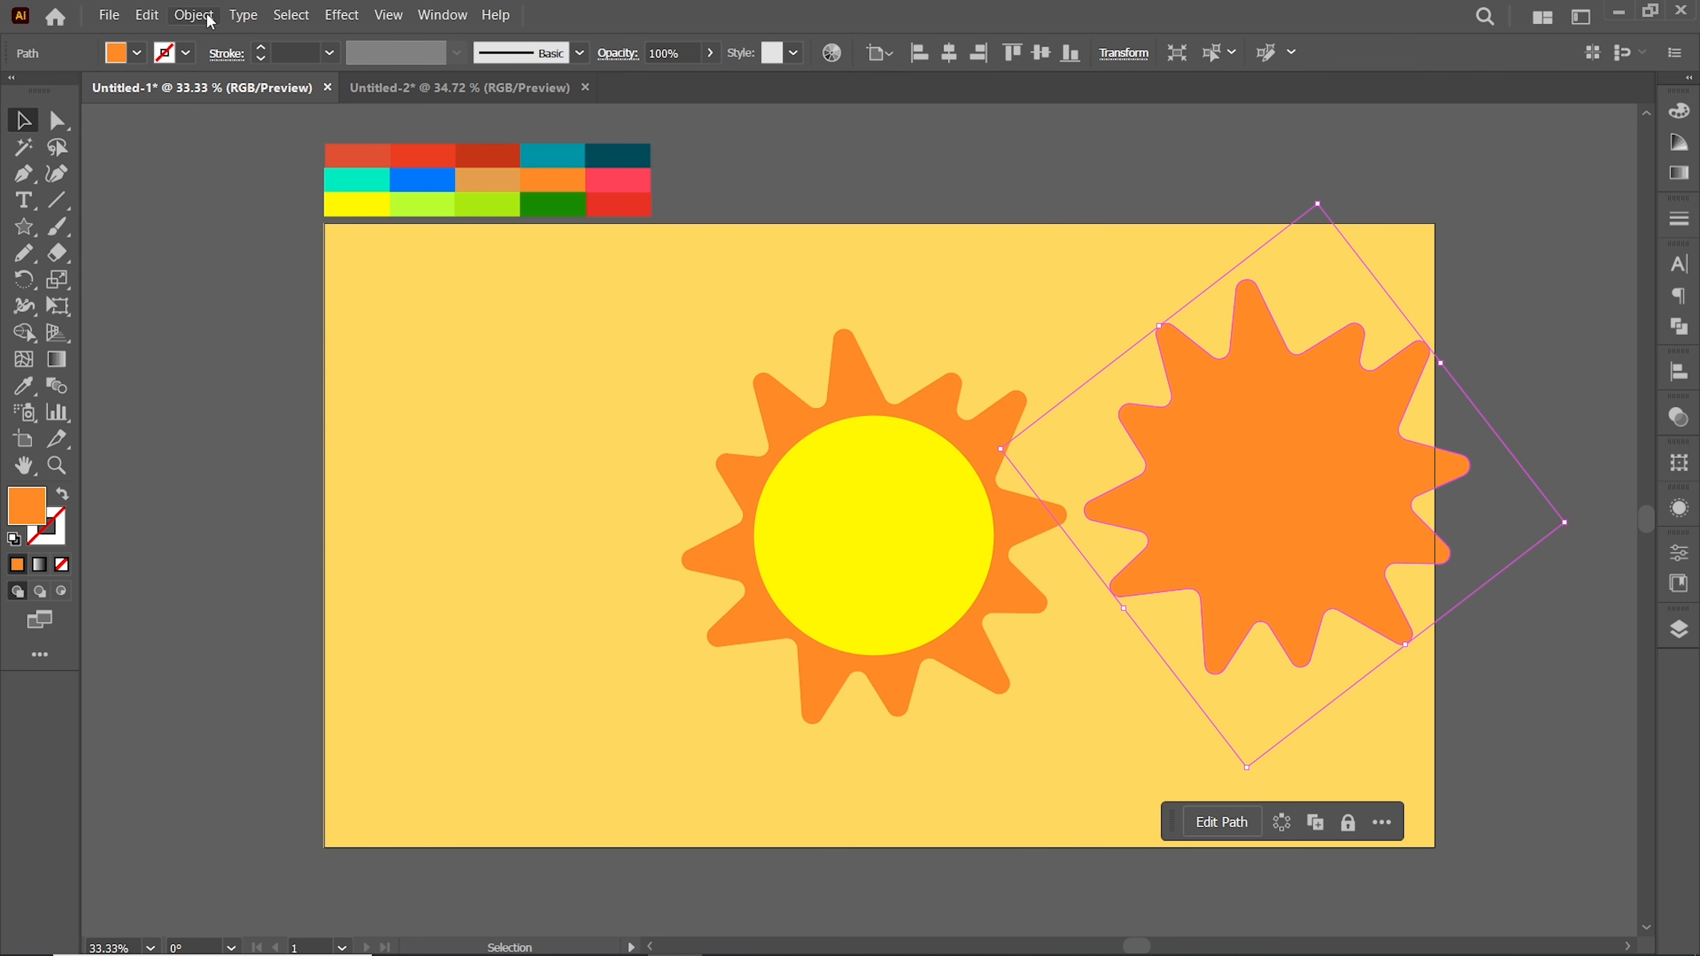
# Apply Offset Path to the duplicated star to create a larger outline shape
pyautogui.click(193, 15)
pyautogui.moveTo(278, 515)
pyautogui.moveTo(214, 493)
pyautogui.click(522, 564)
pyautogui.press('Down')
pyautogui.press('Down')
pyautogui.press('Down')
pyautogui.press('Down')
pyautogui.press('Down')
pyautogui.press('Down')
pyautogui.press('Down')
pyautogui.click(927, 275)
# Delete the inner copy and fill the offset shape with white FFFFFF
pyautogui.click(1202, 450)
pyautogui.press('Delete')
pyautogui.click(1204, 448)
pyautogui.doubleClick(25, 505)
pyautogui.click(798, 522)
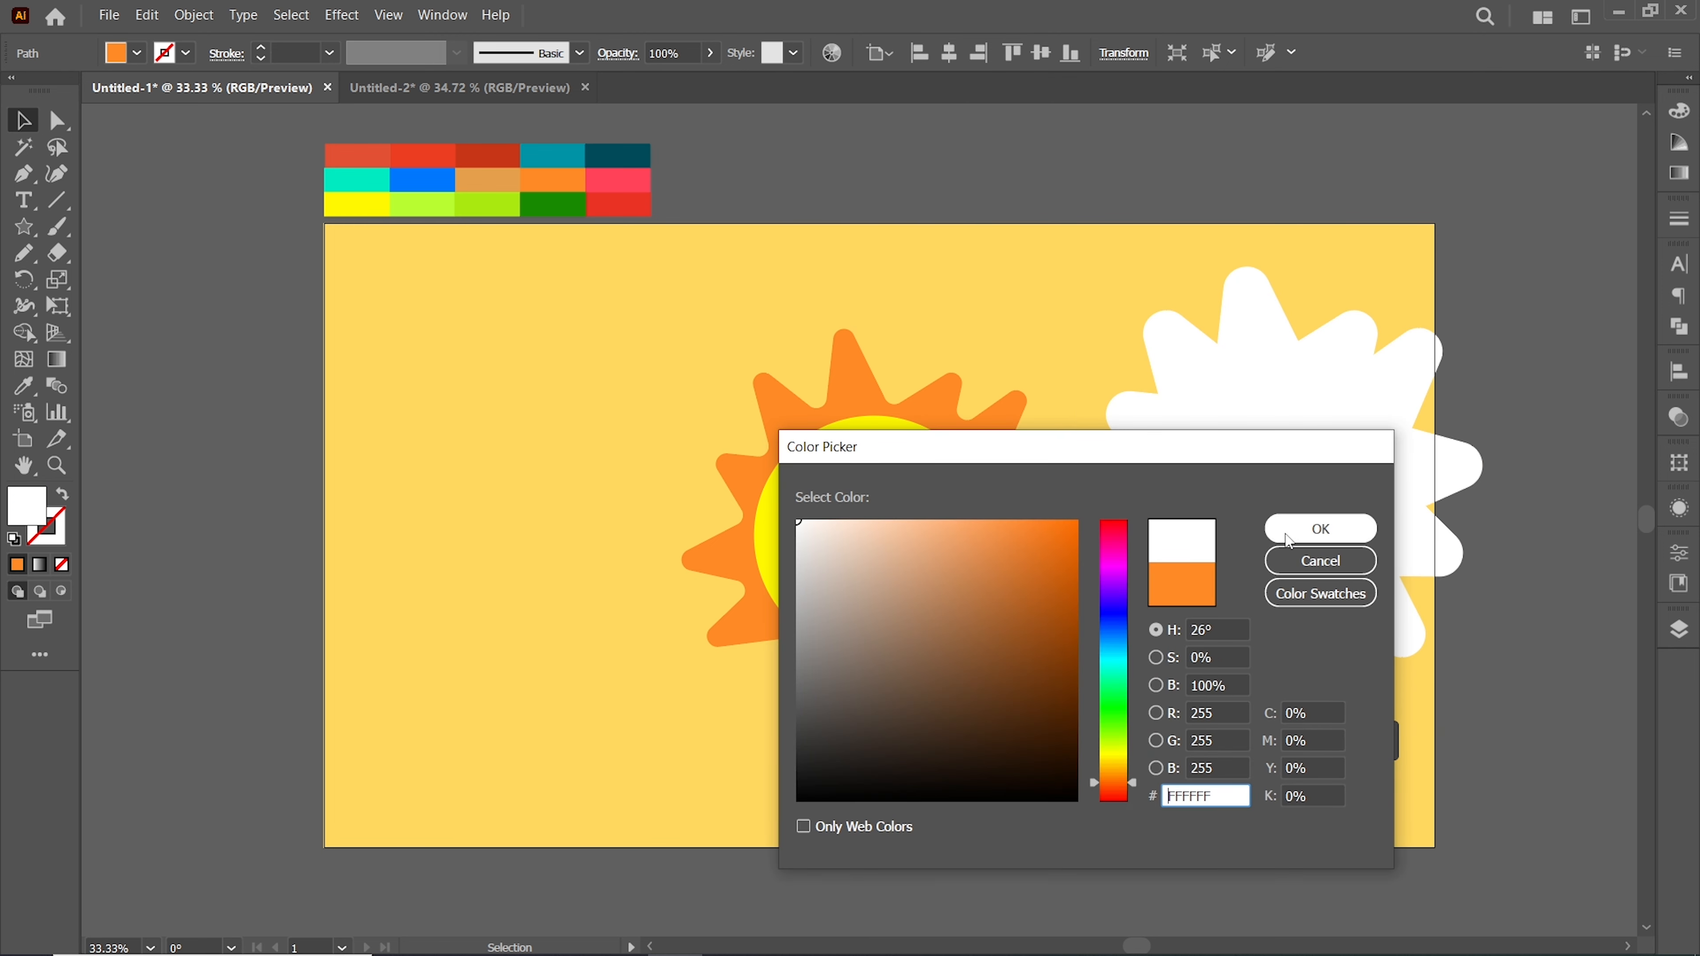
pyautogui.click(1285, 534)
# Select the yellow circle and orange star and group them into the sun
pyautogui.moveTo(595, 392); pyautogui.dragTo(814, 440)
pyautogui.rightClick(813, 440)
pyautogui.click(854, 649)
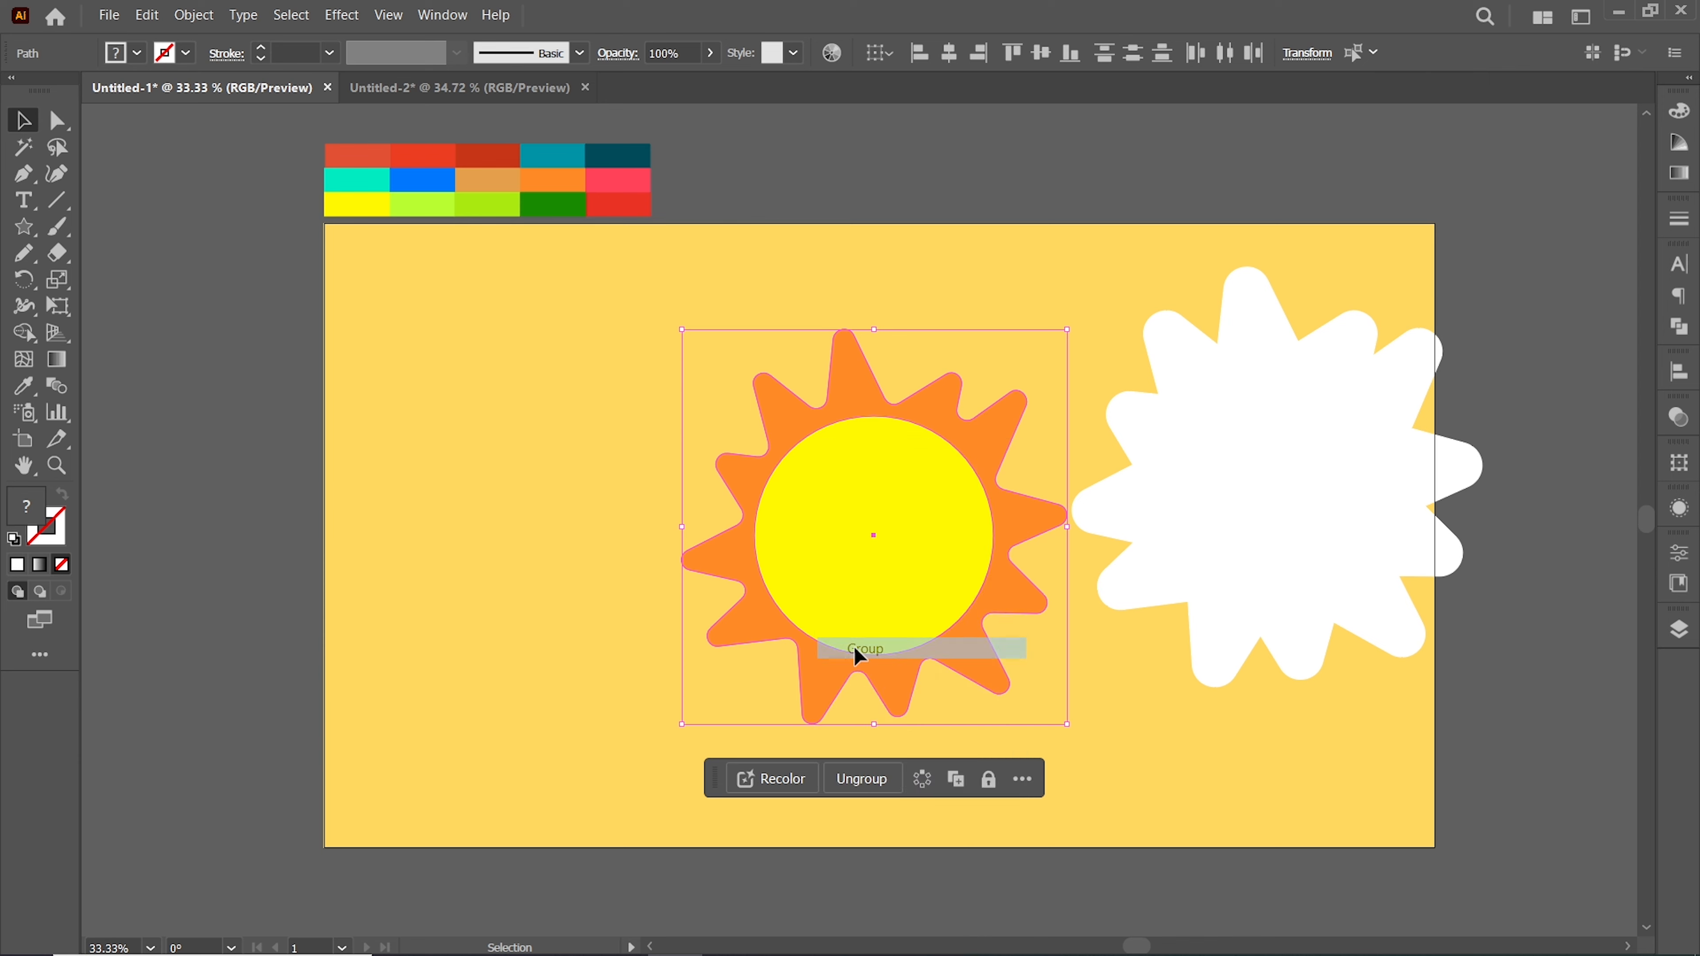
# Align the white outline shape with the sun group and place it behind the sun
pyautogui.keyDown('shift'); pyautogui.click(1271, 469); pyautogui.keyUp('shift')
pyautogui.click(949, 53)
pyautogui.click(1040, 53)
pyautogui.rightClick(989, 395)
pyautogui.click(1044, 632)
pyautogui.click(341, 15)
pyautogui.moveTo(431, 297)
pyautogui.click(589, 301)
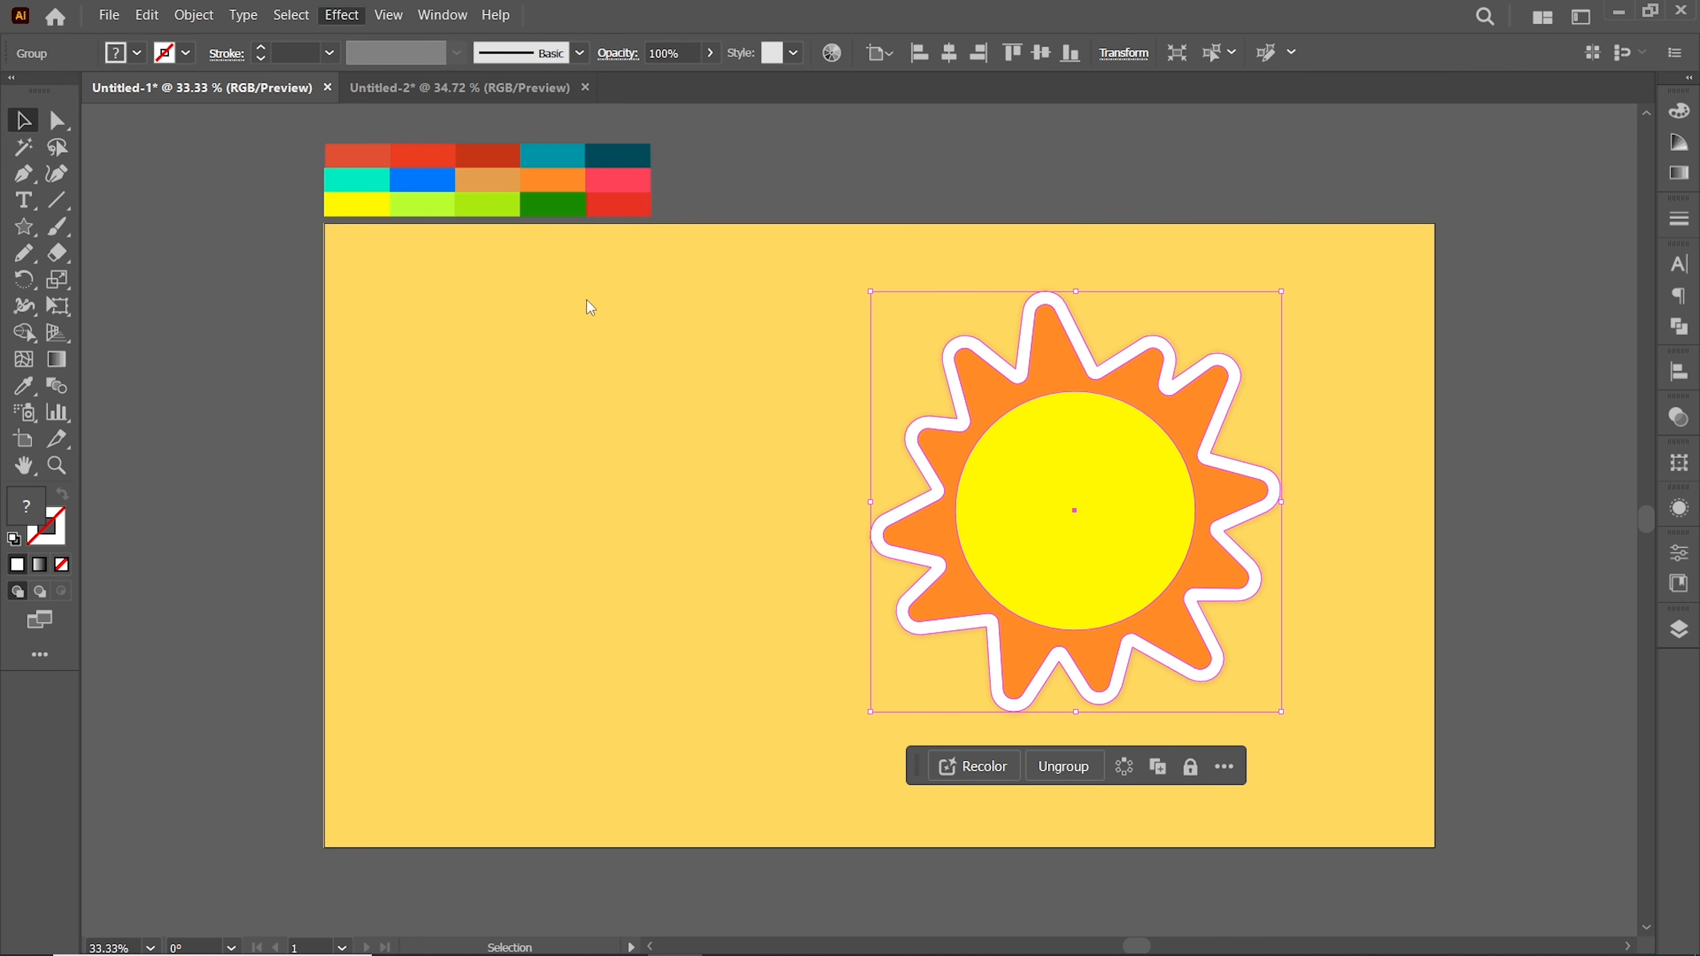
# Scale the sun down and move it to the artboard's center
pyautogui.click(1286, 502)
pyautogui.moveTo(1281, 712); pyautogui.dragTo(1246, 677)
pyautogui.click(1238, 675)
pyautogui.moveTo(1085, 537); pyautogui.dragTo(891, 573)
pyautogui.moveTo(1074, 531); pyautogui.dragTo(904, 561)
pyautogui.click(1138, 596)
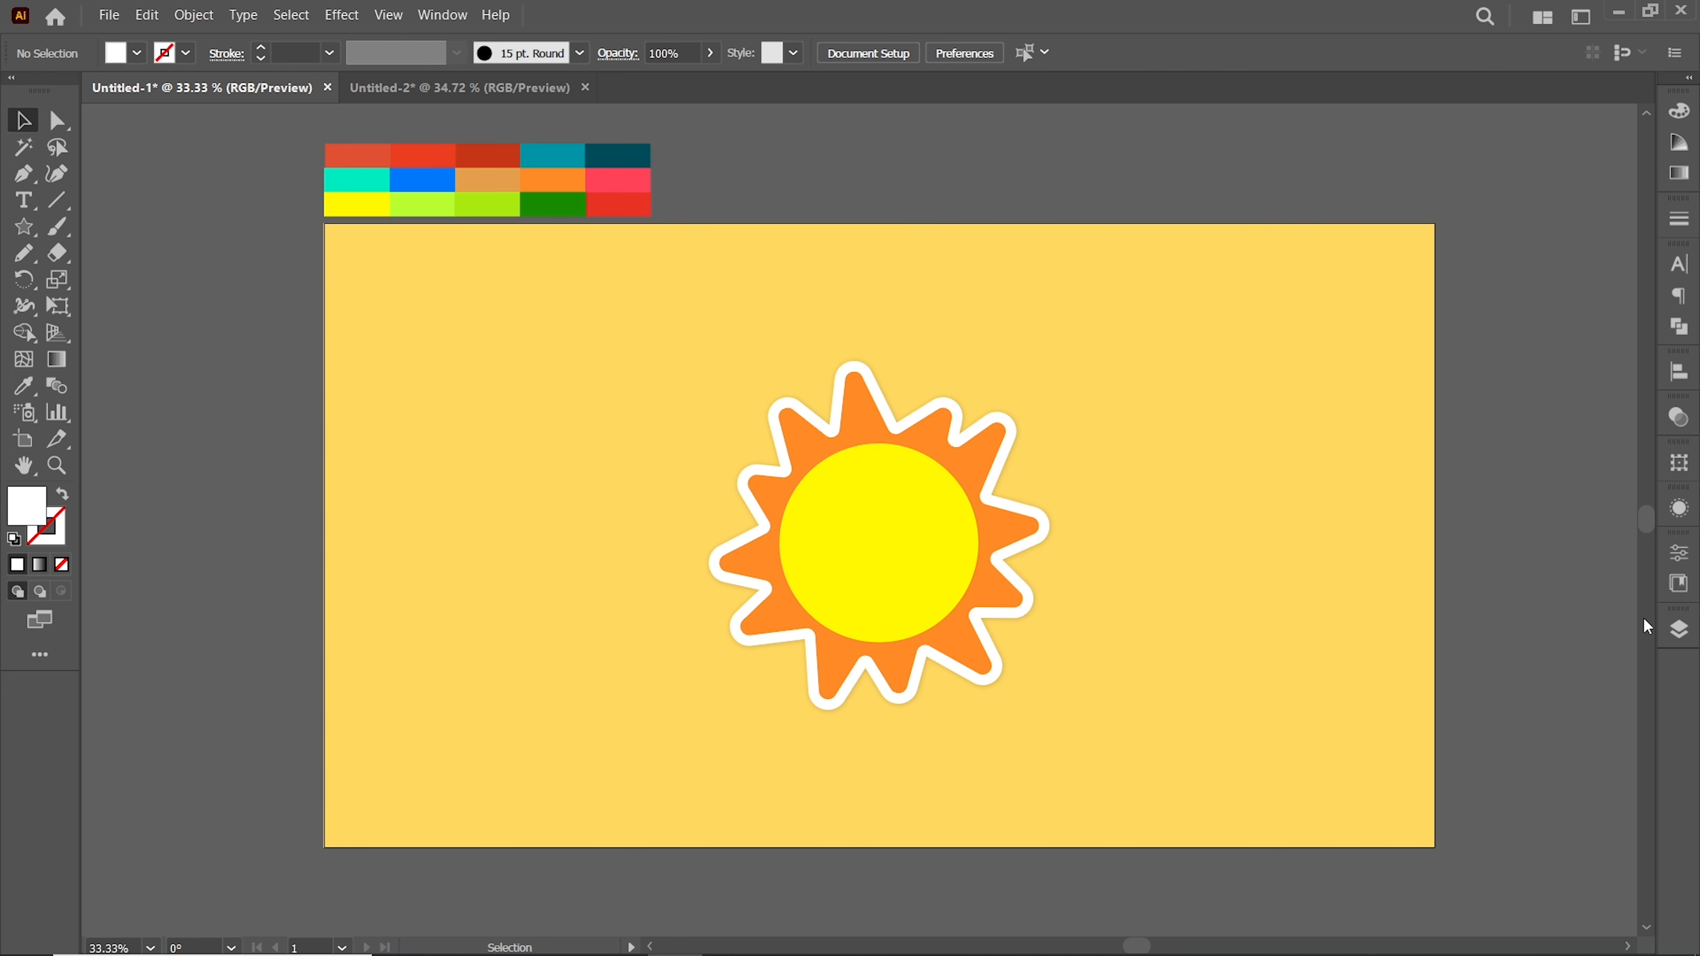
# Hide the sun's layer and create a new layer
pyautogui.click(1680, 632)
pyautogui.click(1590, 820)
pyautogui.click(1401, 716)
pyautogui.click(1615, 620)
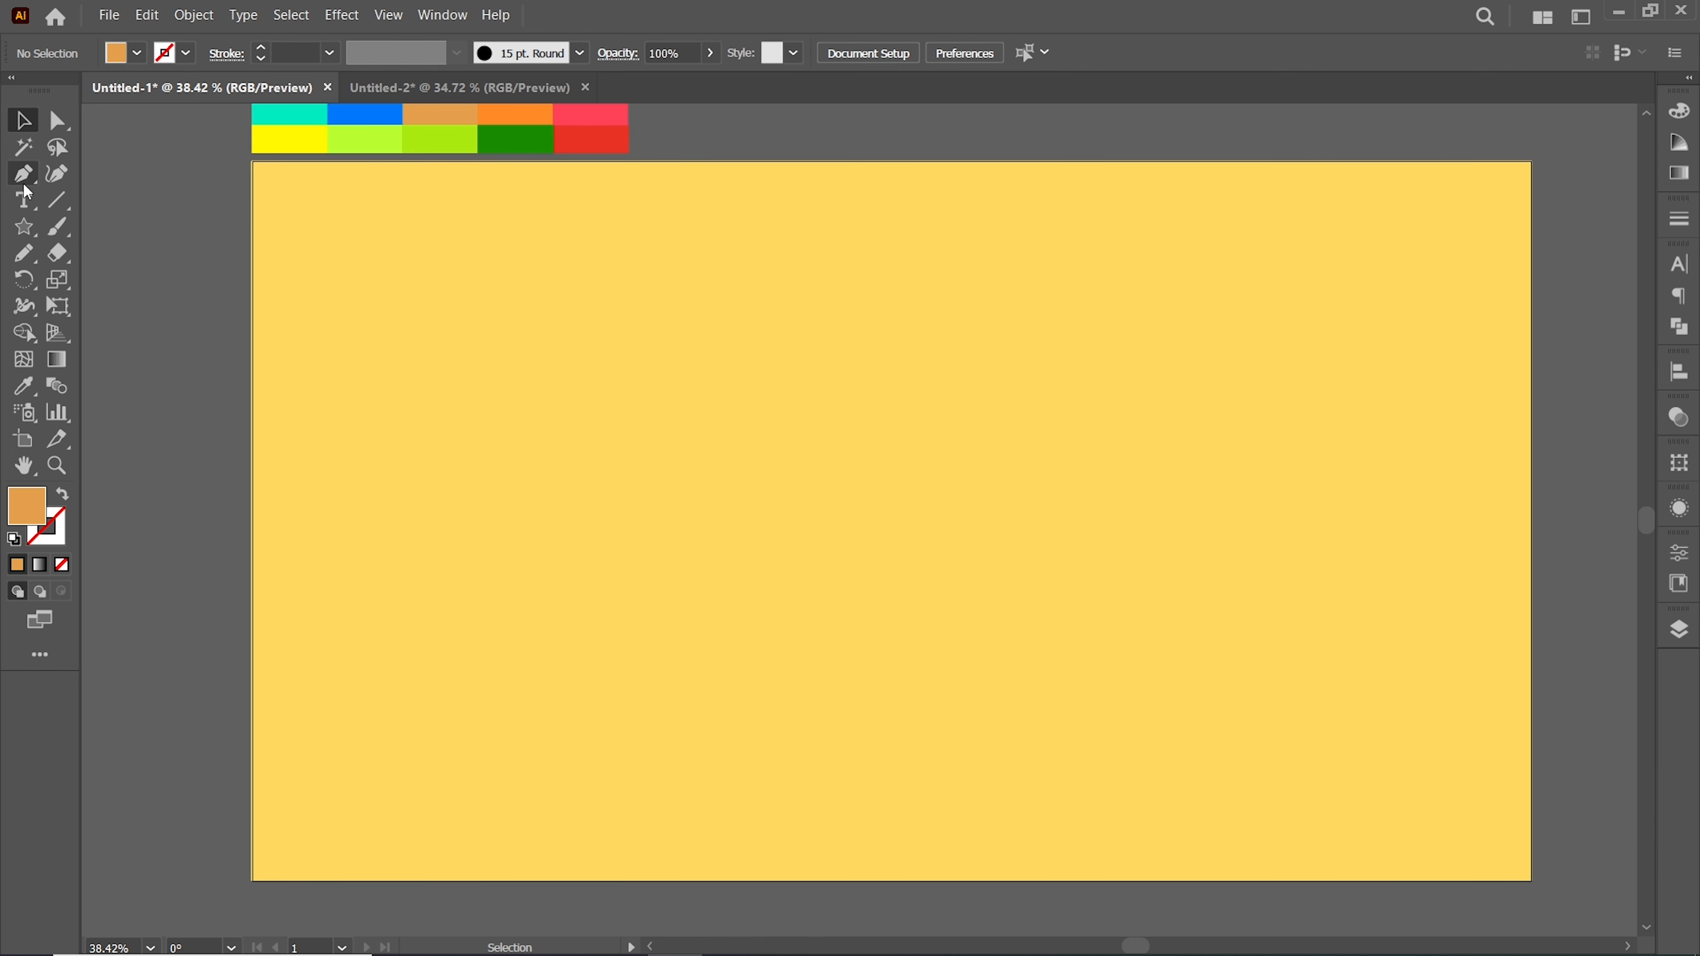
# Draw a notched palm leaf outline with the Pen tool using a green stroke
pyautogui.click(23, 175)
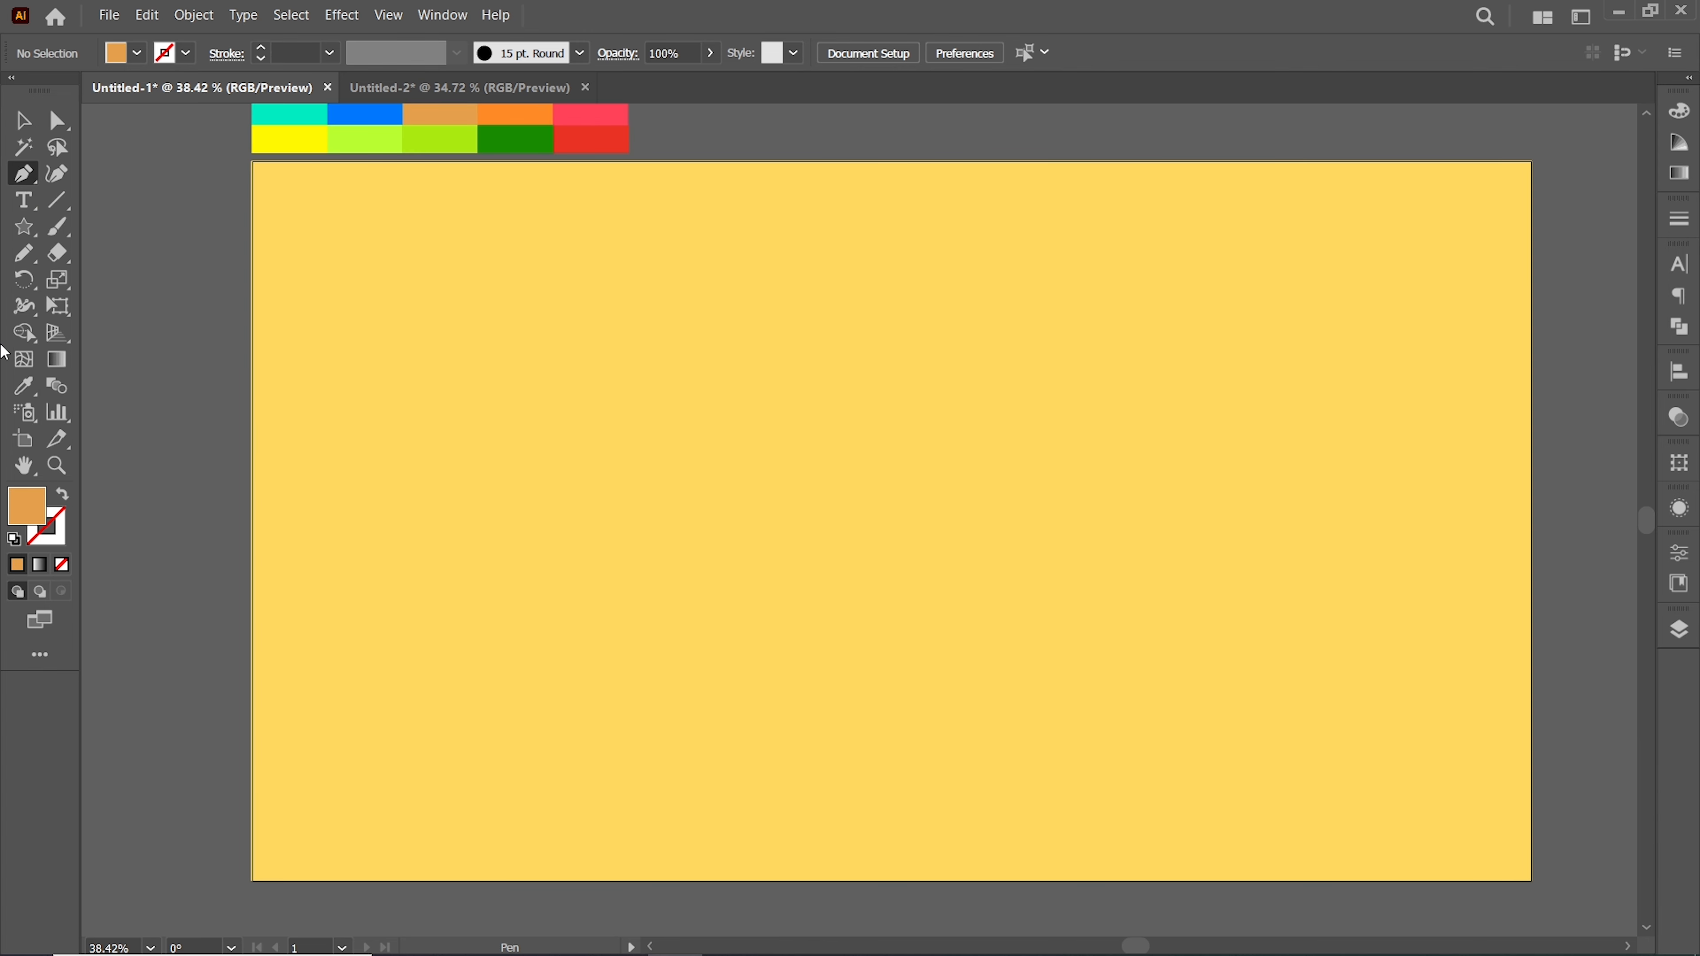
pyautogui.click(445, 157)
pyautogui.hotkey('shift', 'x')
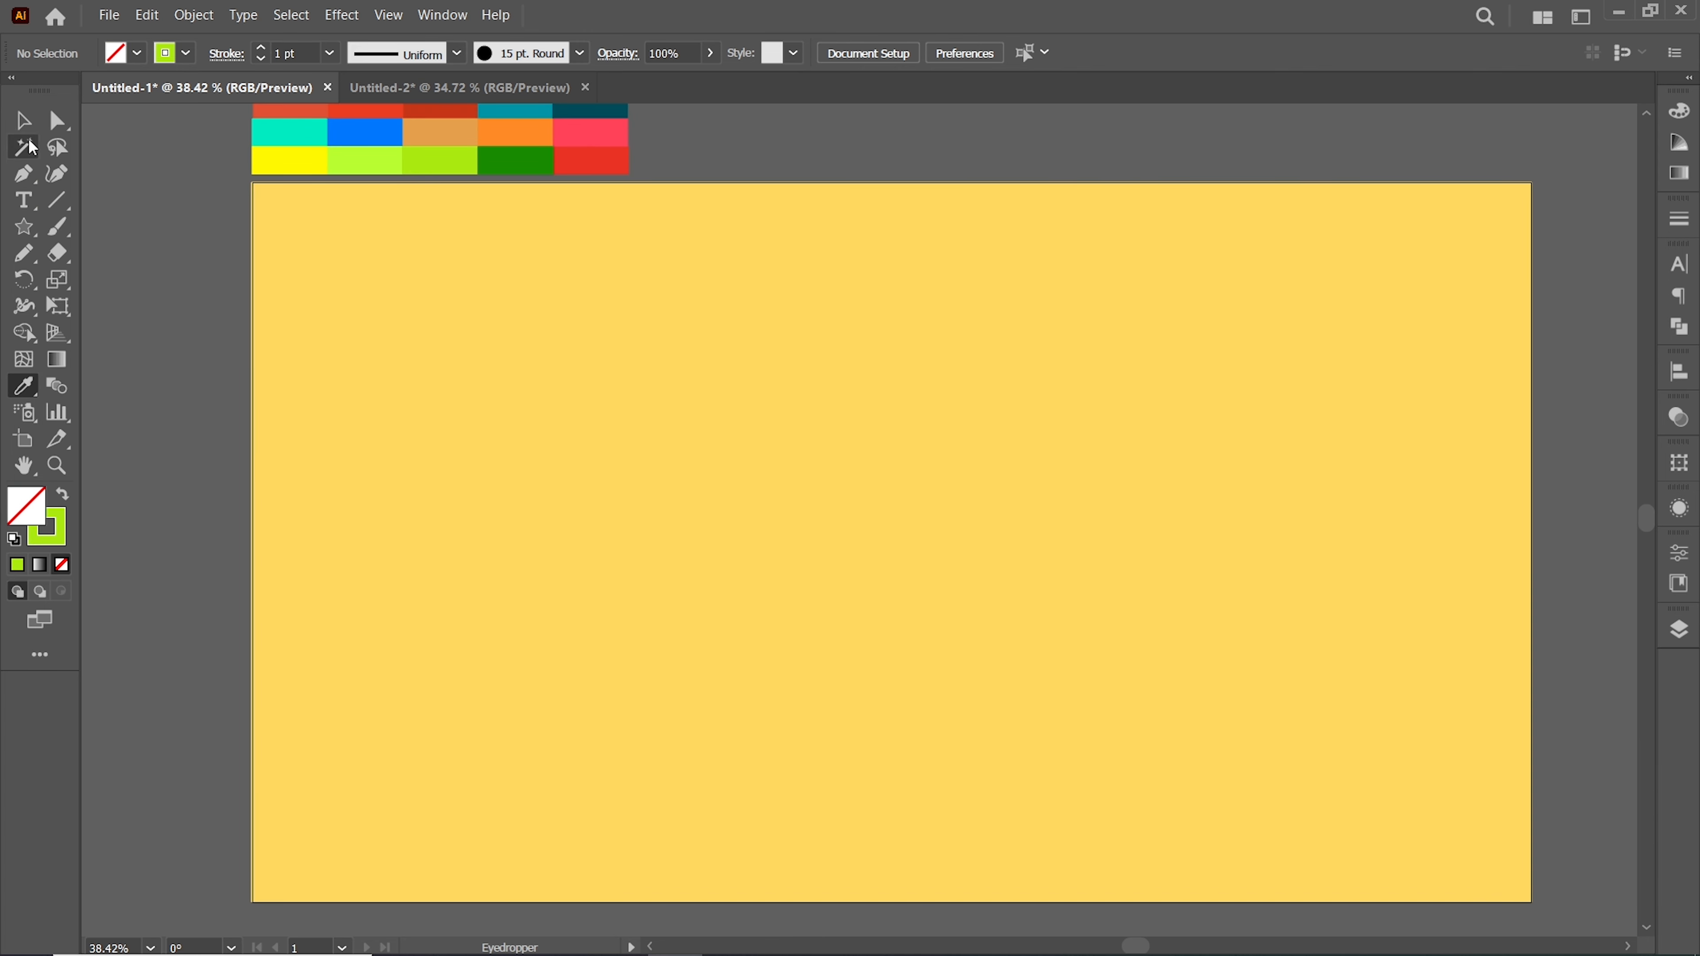
pyautogui.click(1120, 556)
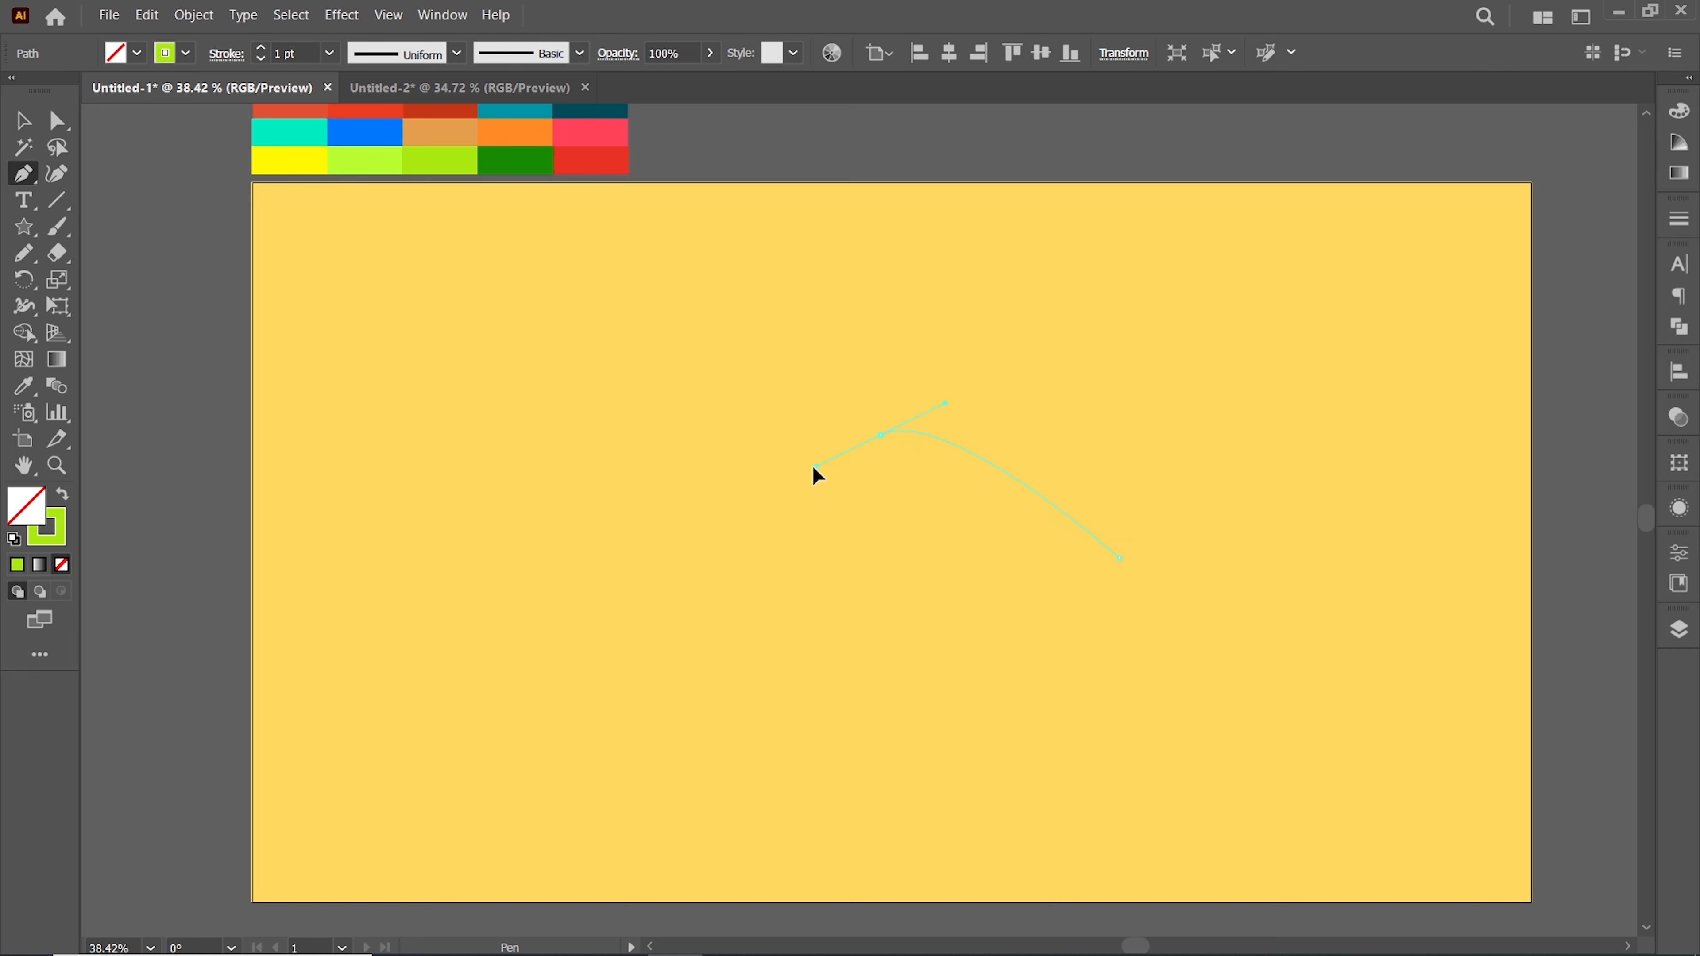
pyautogui.moveTo(815, 474); pyautogui.dragTo(708, 484)
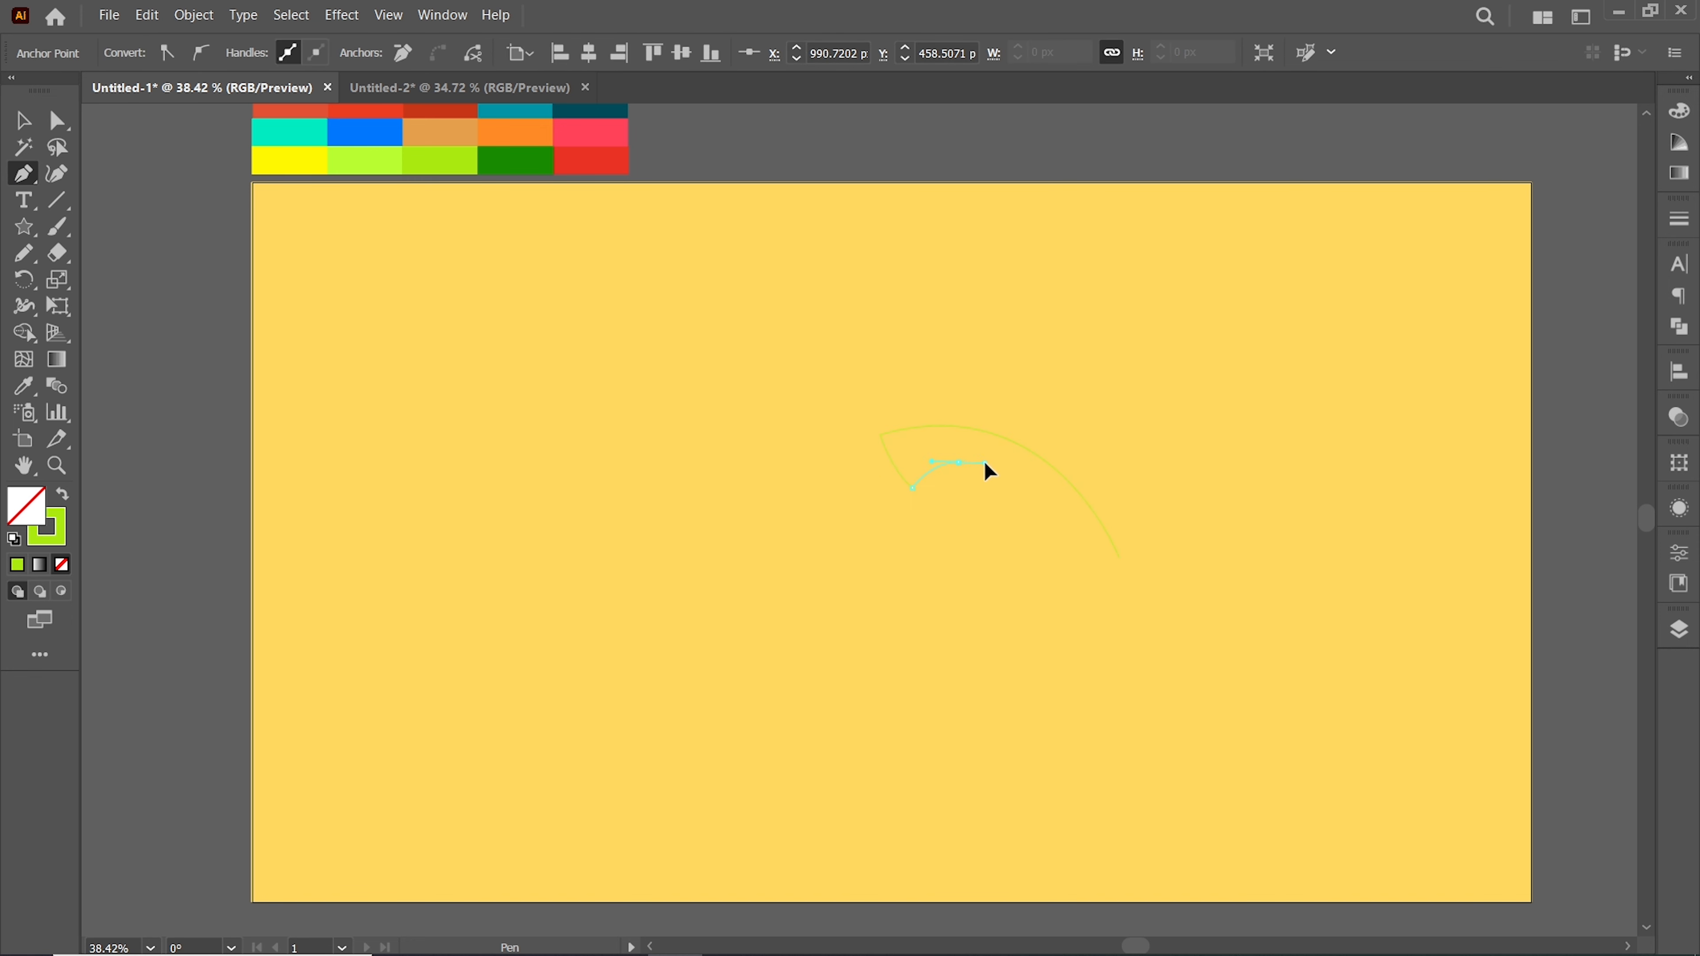
pyautogui.click(911, 532)
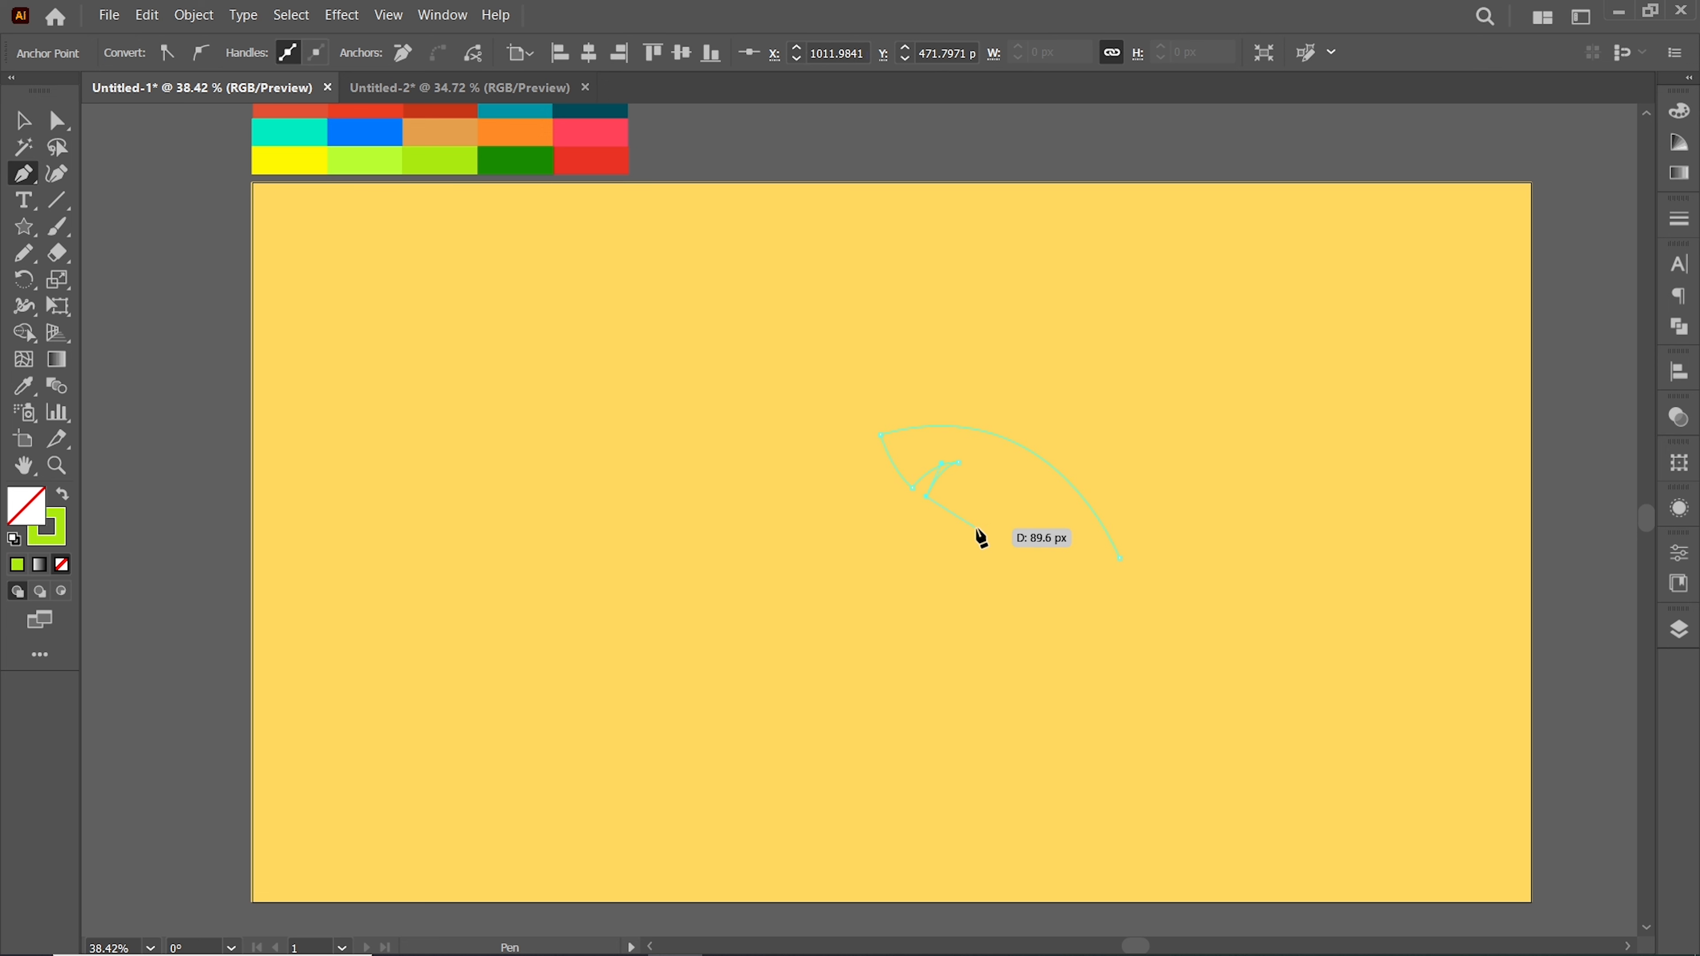
pyautogui.moveTo(1015, 507); pyautogui.dragTo(1016, 507)
pyautogui.click(993, 536)
pyautogui.click(1118, 558)
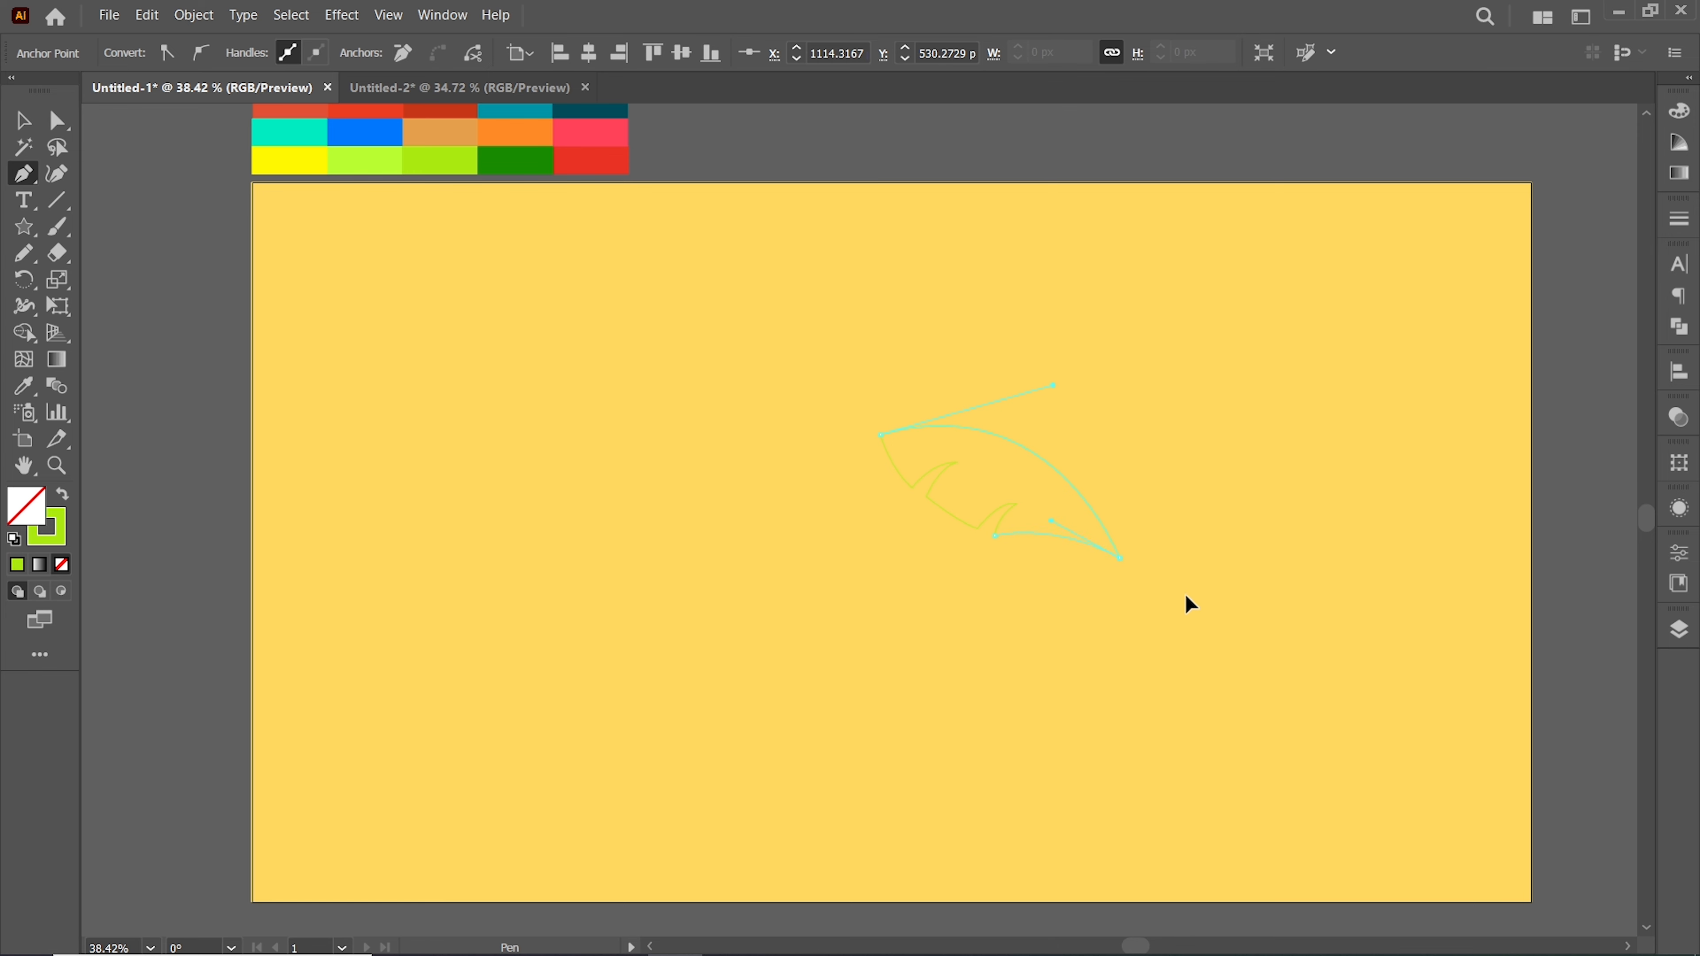
# Round the leaf's notch corner and swap its green stroke to a fill
pyautogui.click(57, 121)
pyautogui.click(995, 537)
pyautogui.moveTo(1003, 531); pyautogui.dragTo(1017, 533)
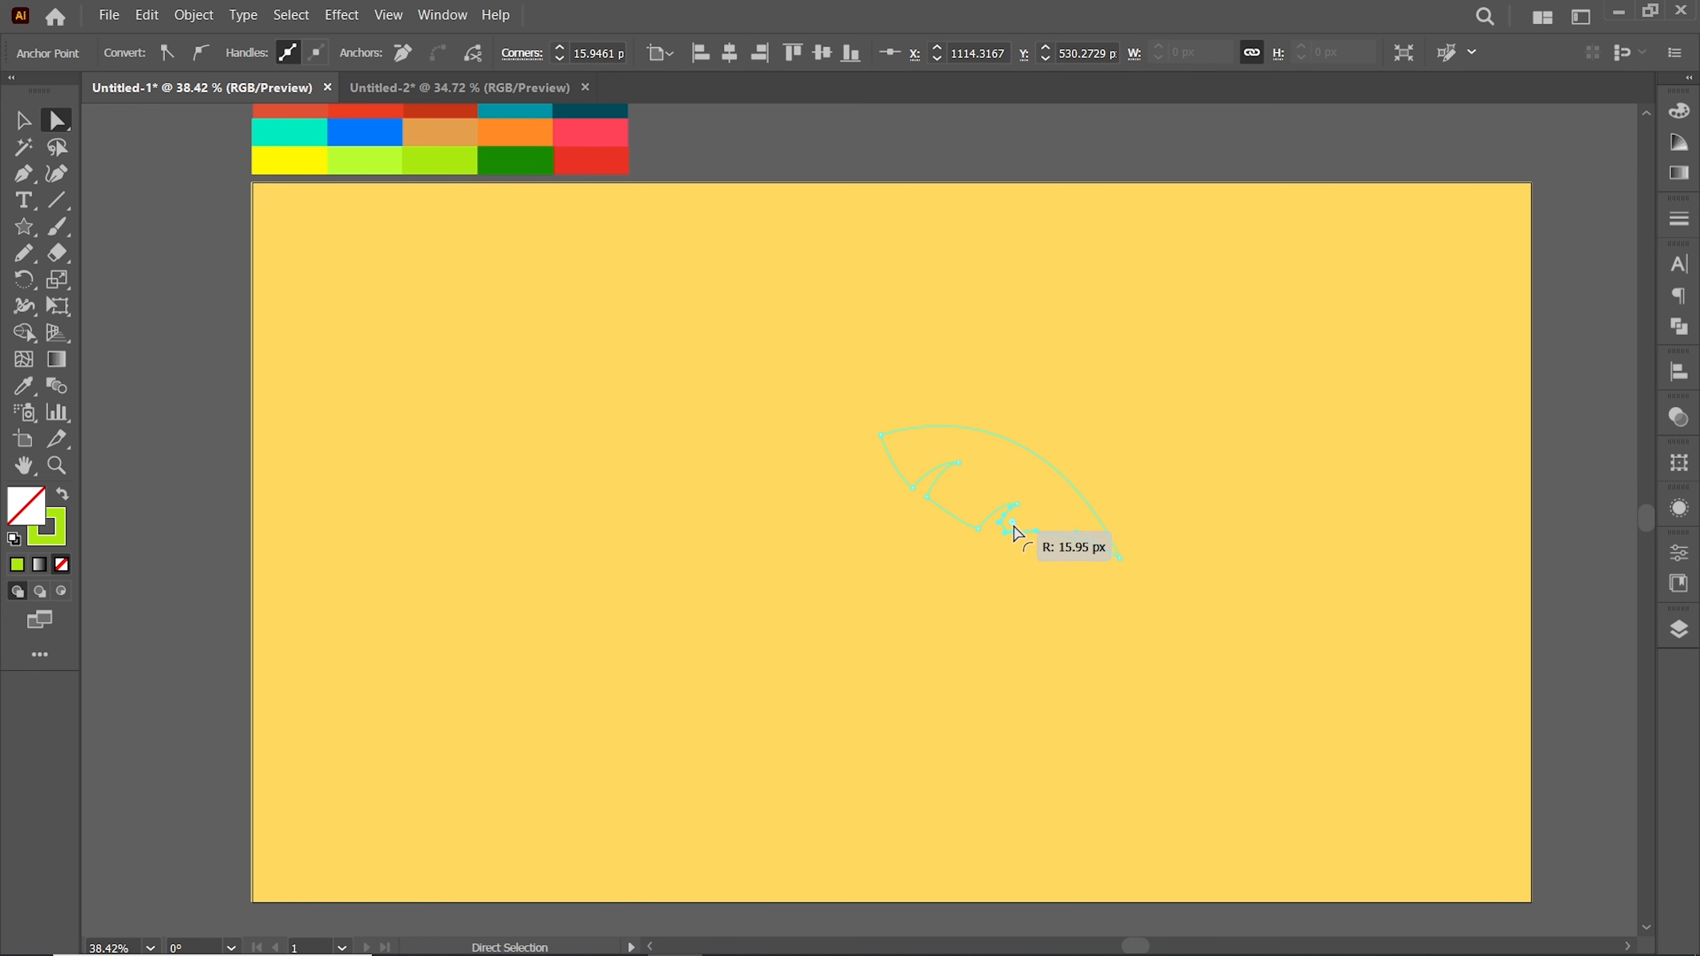
pyautogui.click(485, 341)
pyautogui.press('v')
pyautogui.click(990, 523)
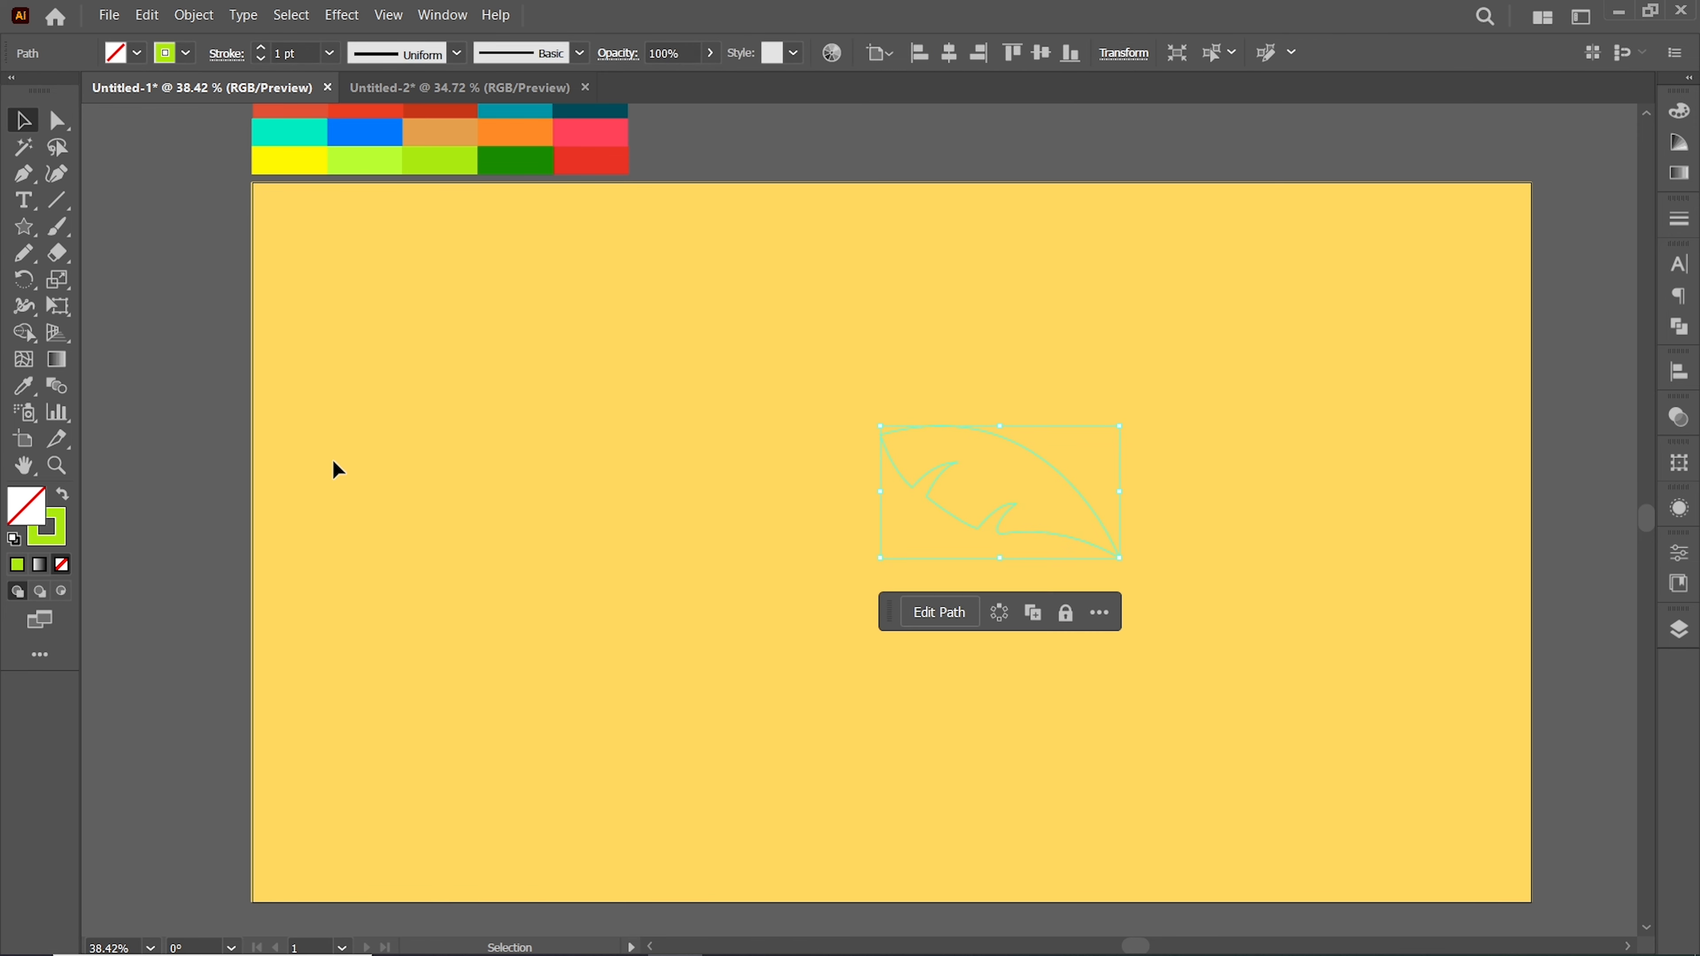
pyautogui.click(60, 497)
pyautogui.click(686, 459)
# Draw a second, taller notched palm leaf with the Pen tool to the left
pyautogui.press('p')
pyautogui.moveTo(646, 577); pyautogui.dragTo(584, 507)
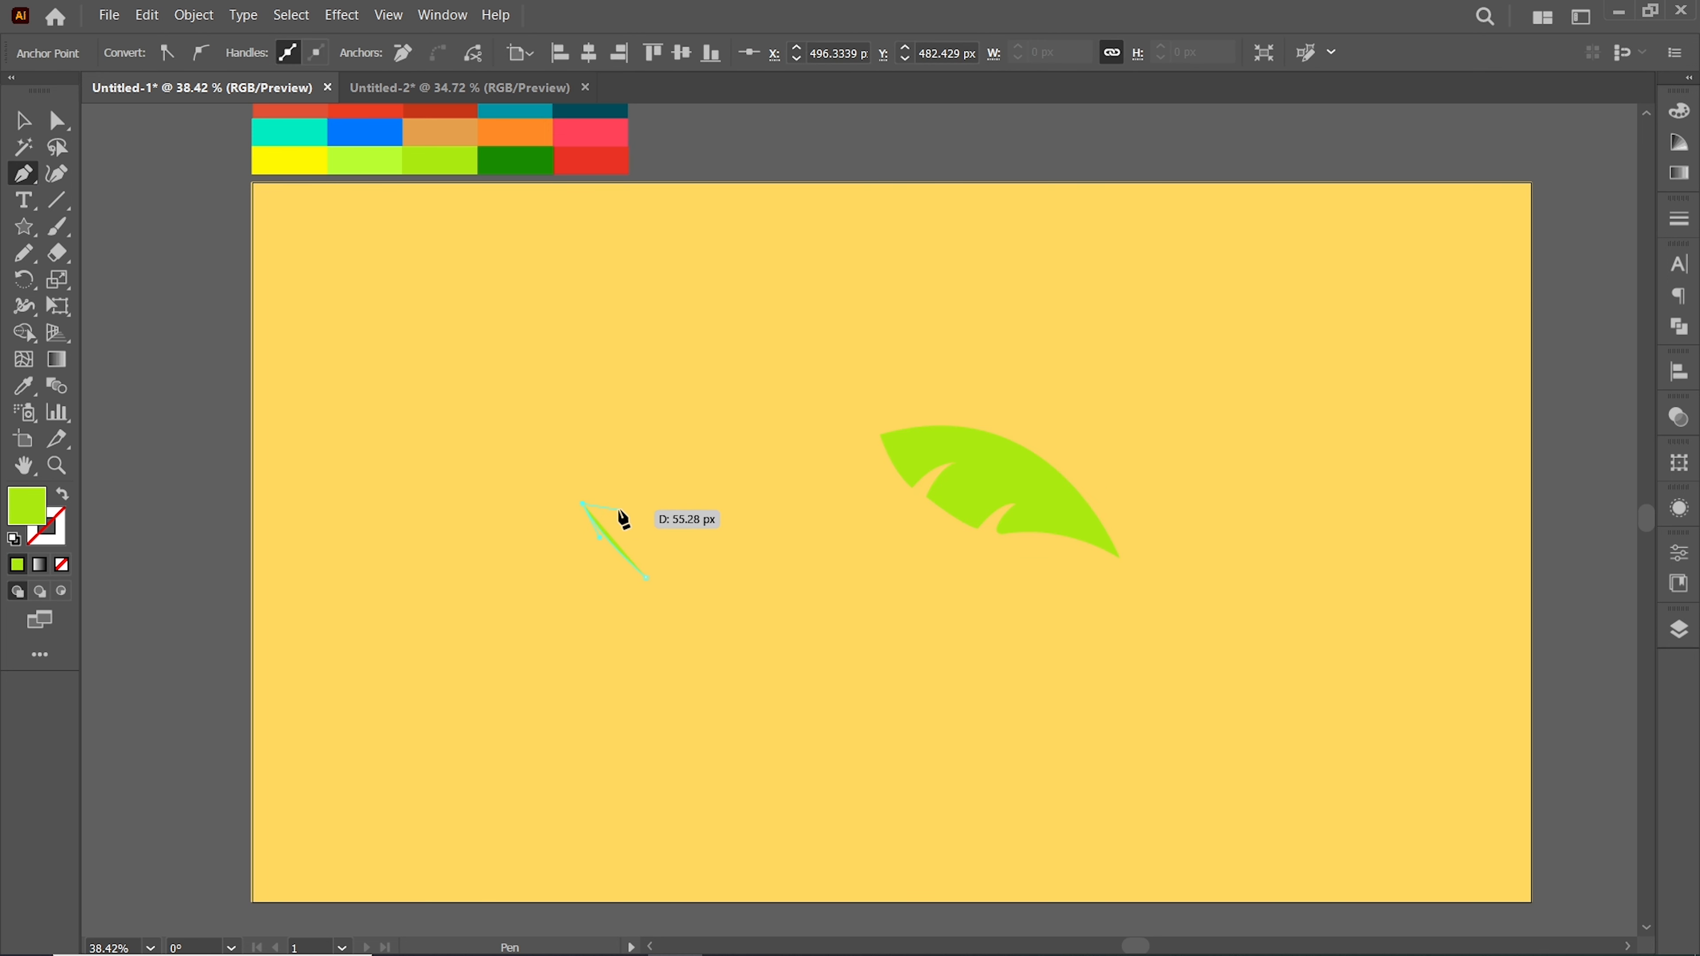
pyautogui.hotkey('ctrl', 'z')
pyautogui.hotkey('ctrl', 'z')
pyautogui.click(676, 537)
pyautogui.moveTo(578, 380); pyautogui.dragTo(509, 347)
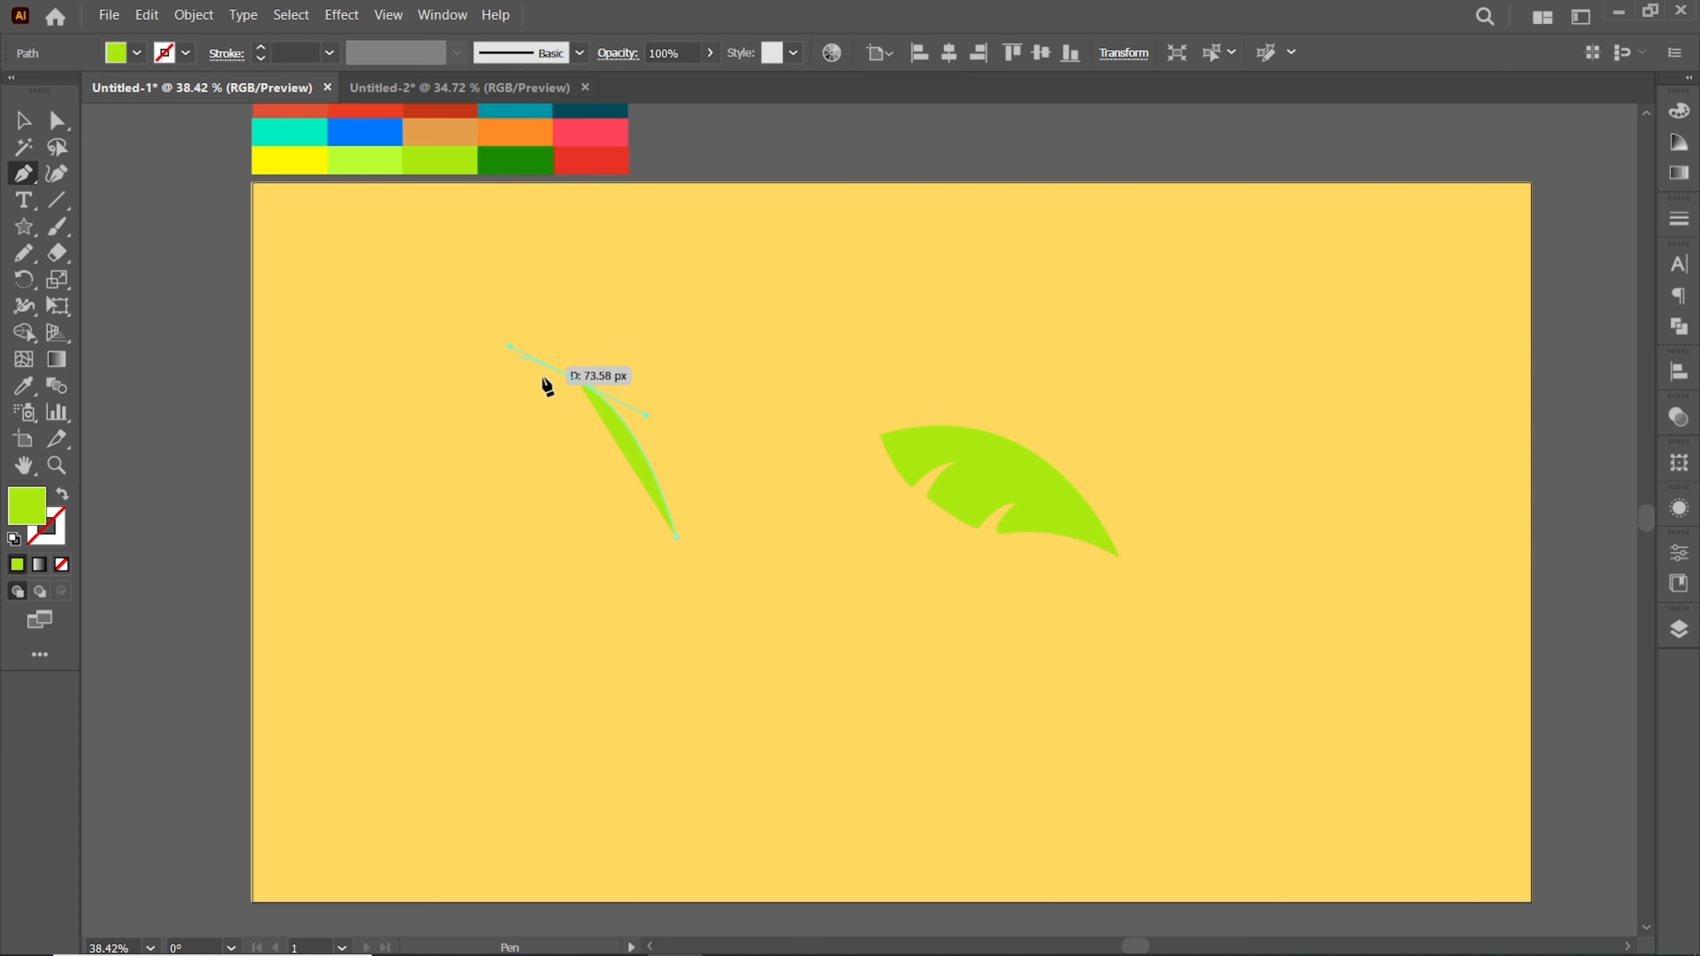
pyautogui.click(577, 381)
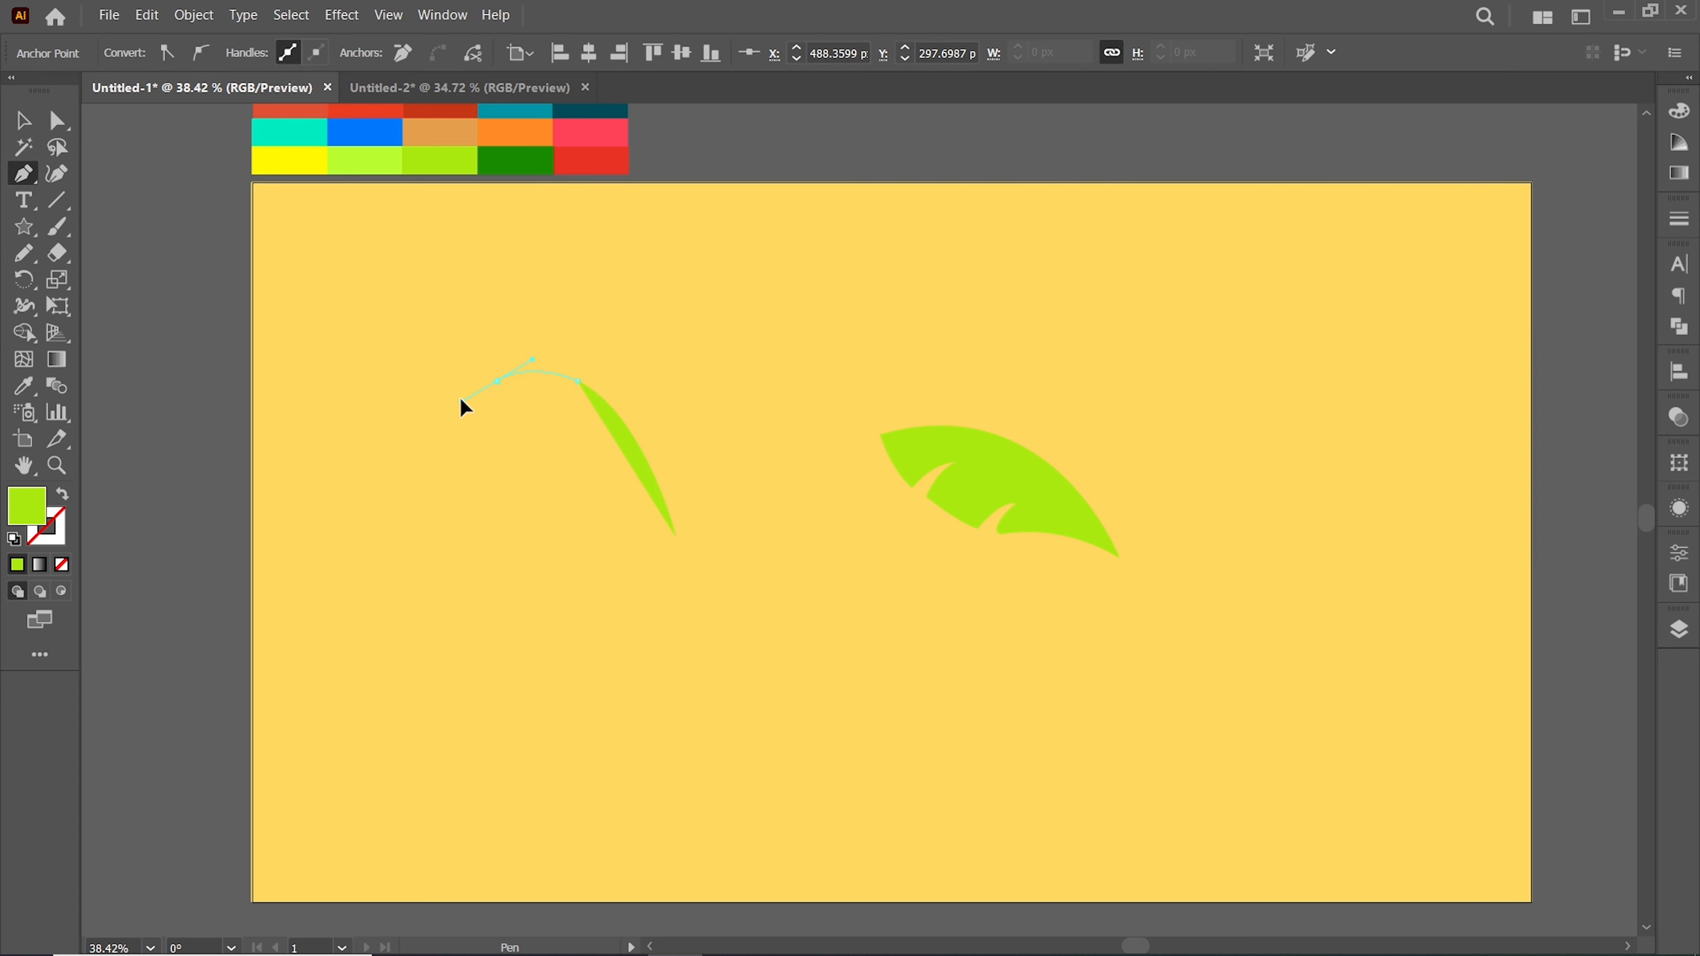
pyautogui.moveTo(465, 405); pyautogui.dragTo(460, 393)
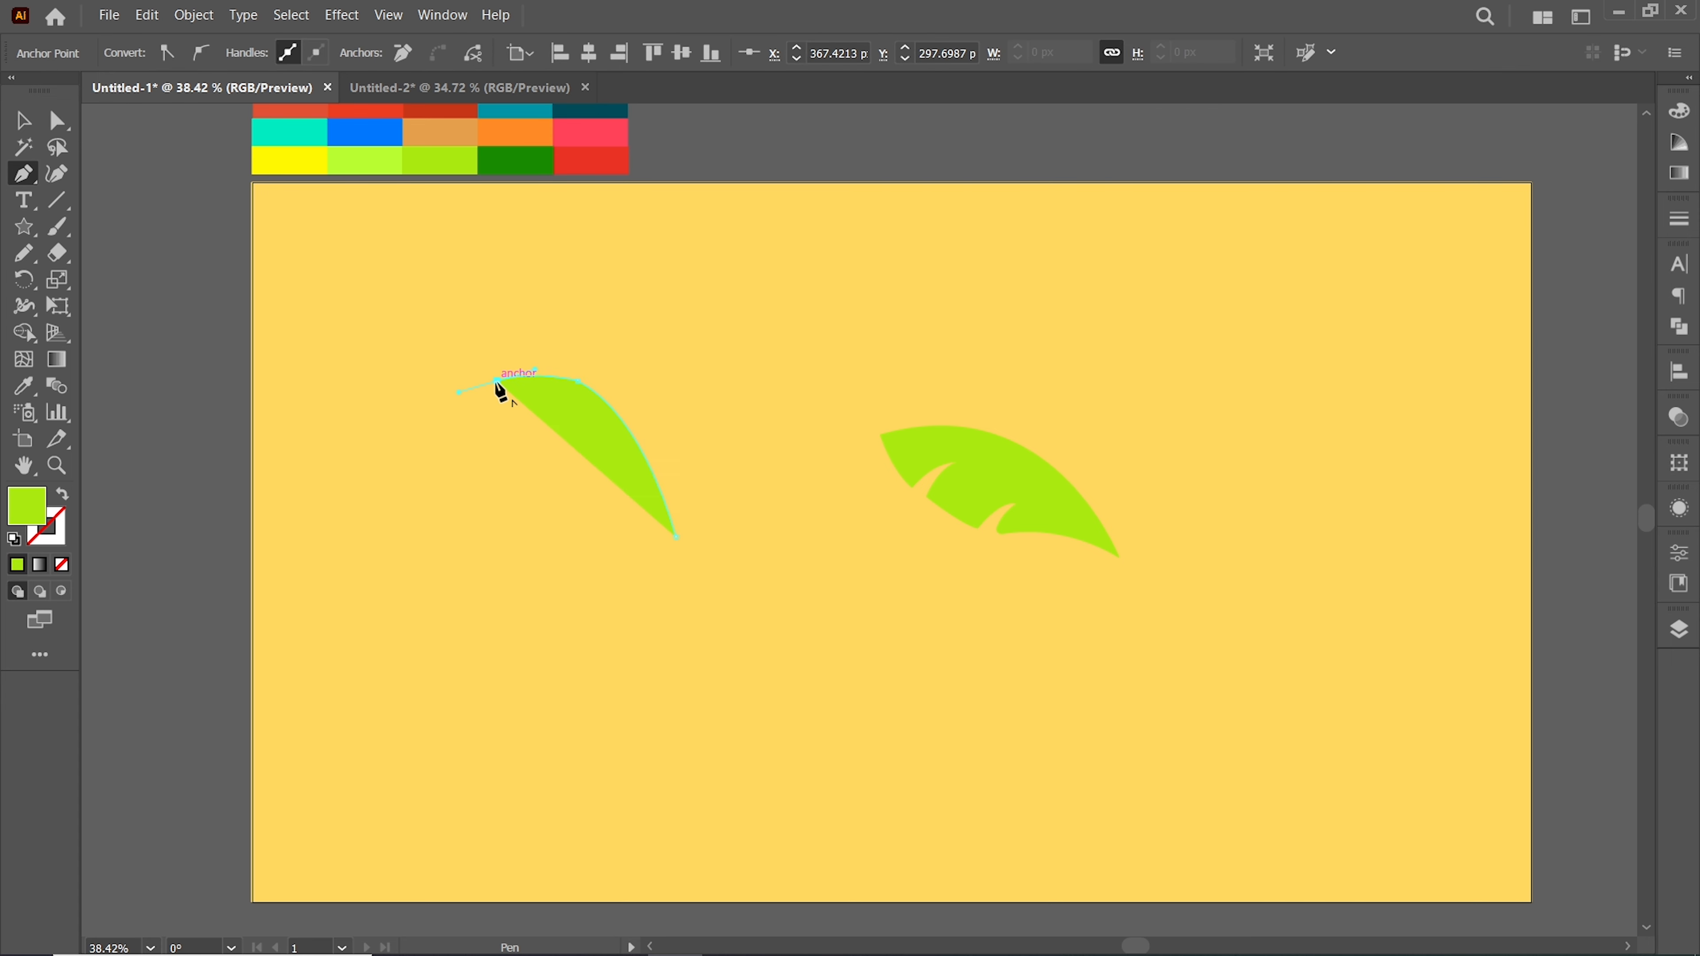
pyautogui.click(562, 421)
pyautogui.moveTo(515, 471); pyautogui.dragTo(515, 472)
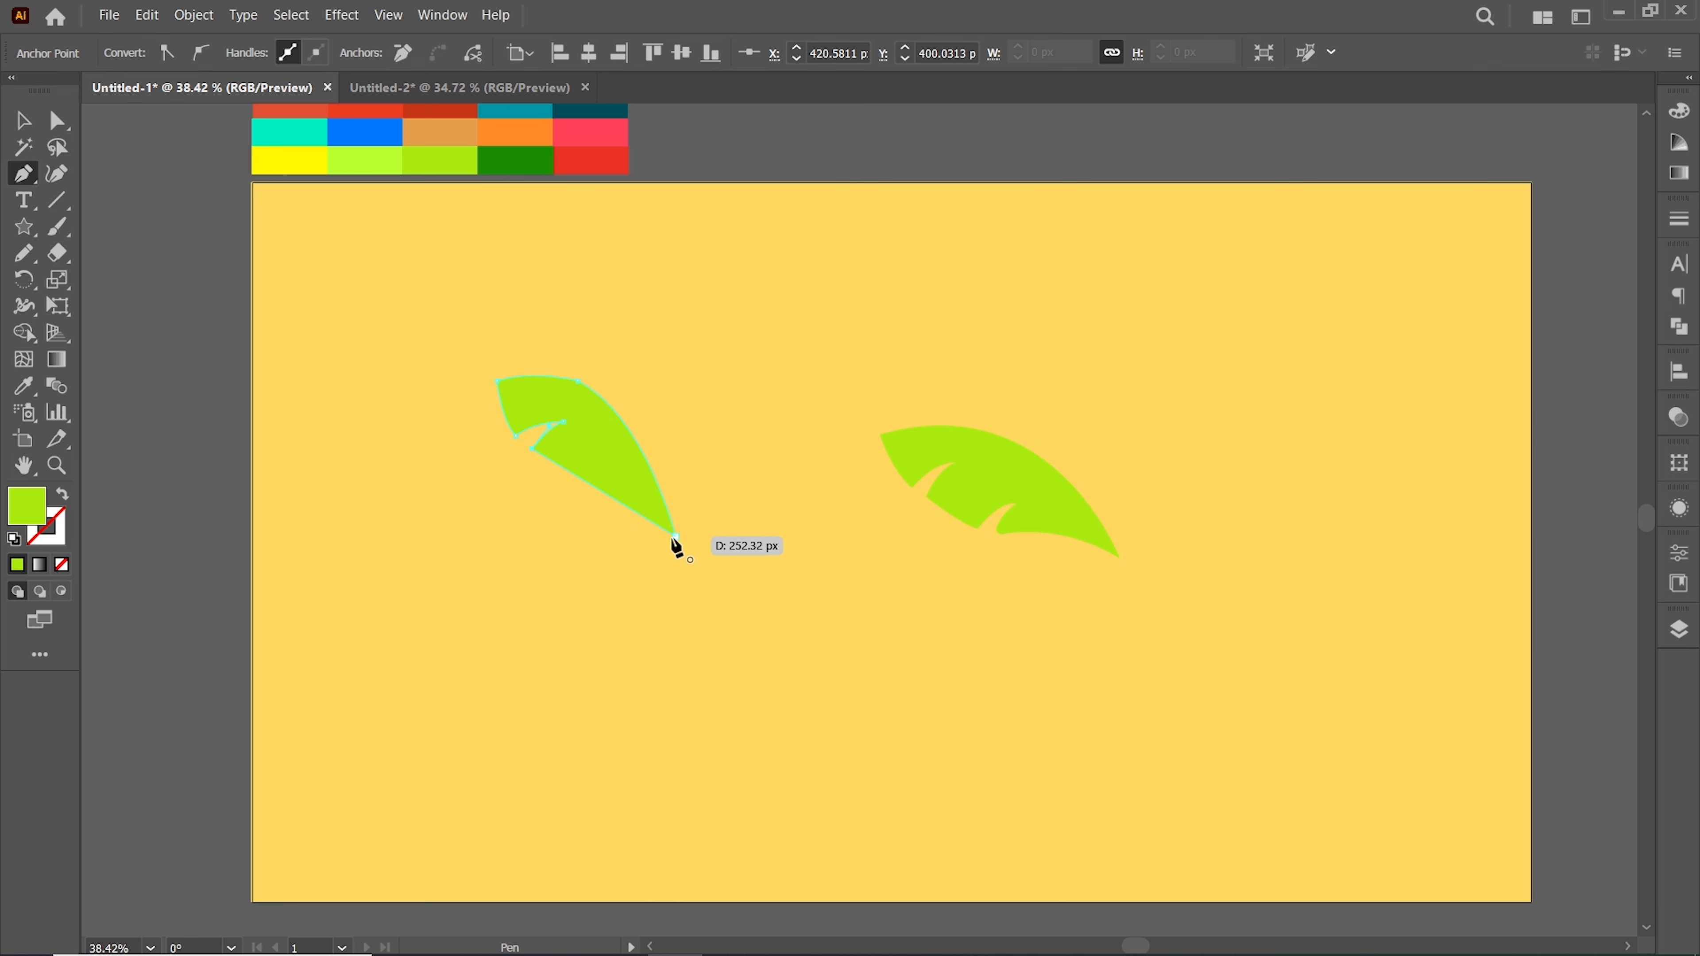
# Move the first leaf onto the base of the second and fill it light green
pyautogui.moveTo(606, 481); pyautogui.dragTo(755, 459)
pyautogui.click(1054, 499)
pyautogui.moveTo(1119, 557); pyautogui.dragTo(1076, 534)
pyautogui.moveTo(997, 457); pyautogui.dragTo(700, 460)
pyautogui.click(22, 387)
pyautogui.click(373, 159)
pyautogui.press('v')
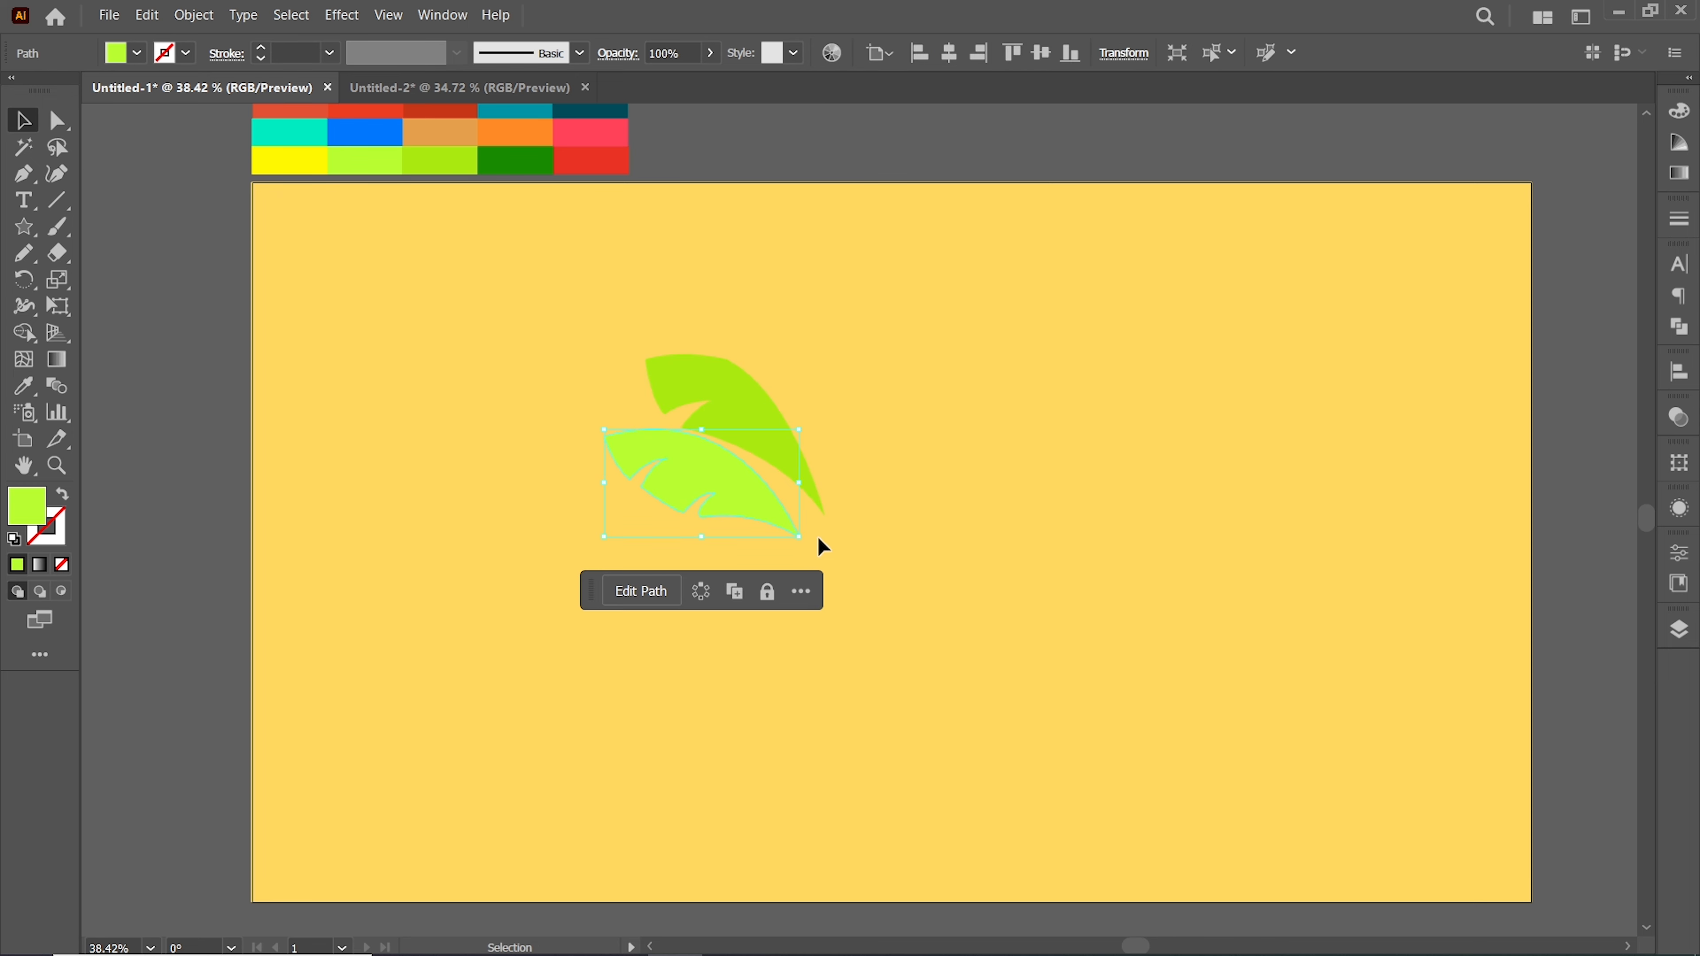
# Adjust the light leaf's position and change its stacking order
pyautogui.moveTo(729, 476)
pyautogui.mouseDown()
pyautogui.moveTo(736, 422)
pyautogui.moveTo(732, 485)
pyautogui.mouseUp()
pyautogui.rightClick(735, 423)
pyautogui.moveTo(818, 860)
pyautogui.click(1024, 718)
# Group the two leaves and place a mirrored copy on the right side
pyautogui.moveTo(582, 460); pyautogui.dragTo(595, 439)
pyautogui.keyDown('shift'); pyautogui.click(759, 455); pyautogui.keyUp('shift')
pyautogui.rightClick(775, 440)
pyautogui.moveTo(870, 837)
pyautogui.click(1040, 739)
pyautogui.hotkey('alt', 'c')
pyautogui.moveTo(781, 512); pyautogui.dragTo(905, 480)
pyautogui.click(811, 541)
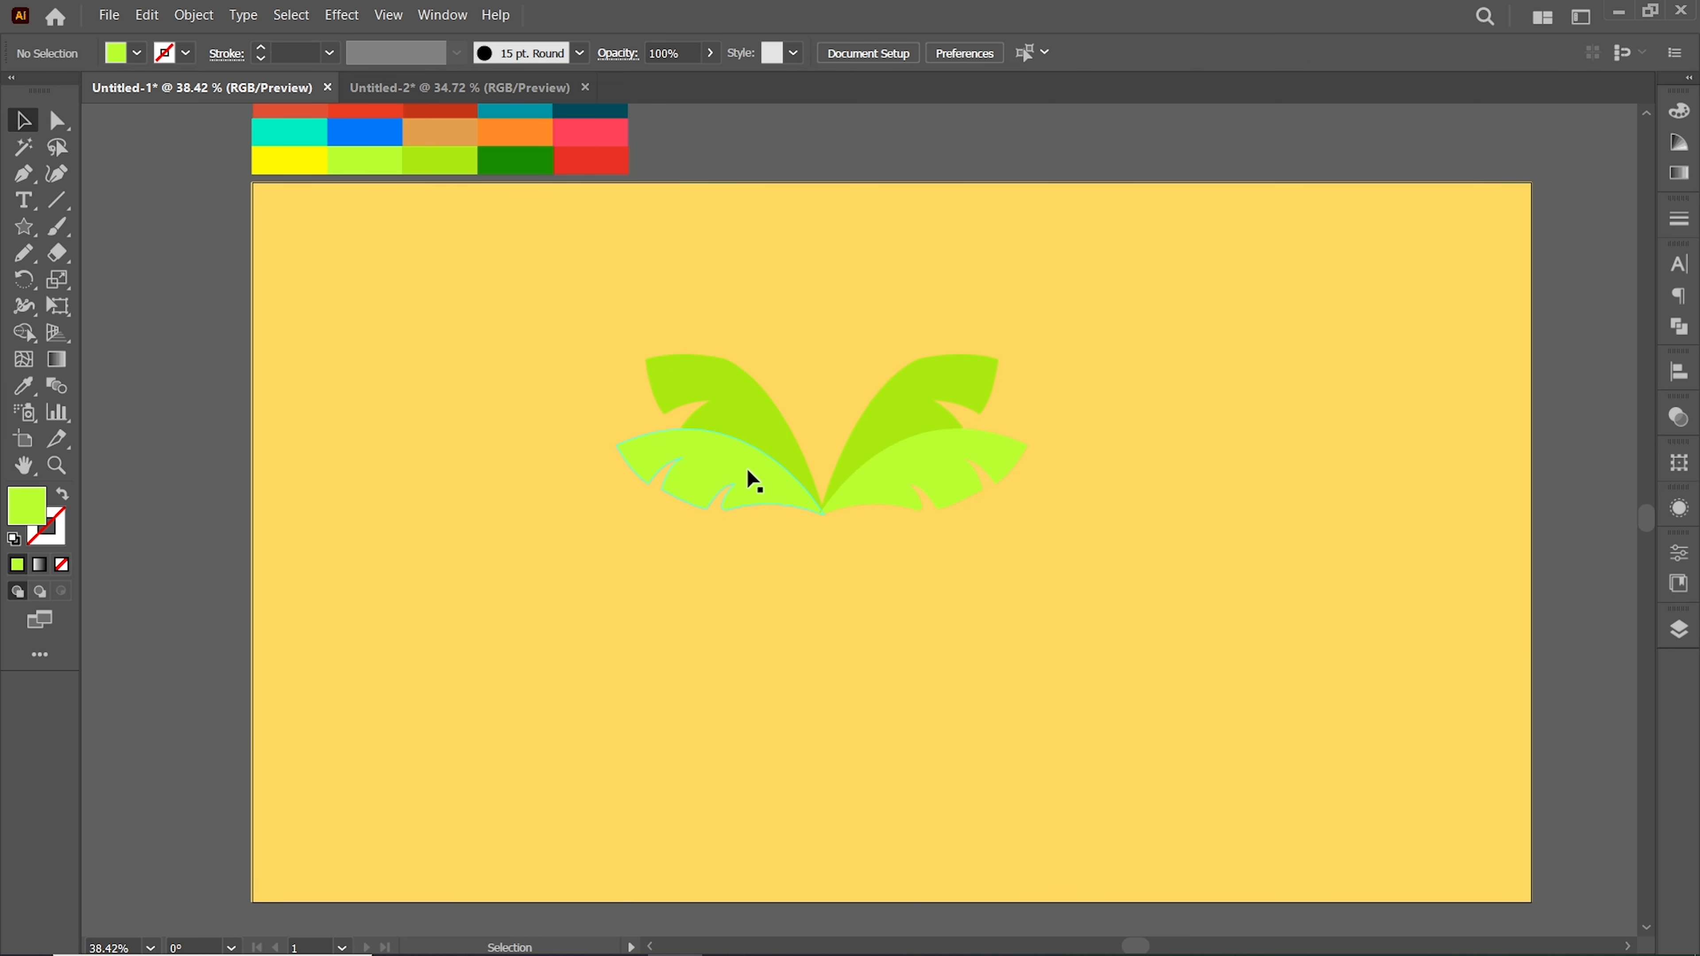
# Reposition the leaves and set an upright leaf copy in the center of the crown
pyautogui.moveTo(741, 410); pyautogui.dragTo(774, 351)
pyautogui.moveTo(672, 286); pyautogui.dragTo(734, 279)
pyautogui.moveTo(789, 377); pyautogui.dragTo(803, 414)
pyautogui.moveTo(741, 301); pyautogui.dragTo(781, 281)
pyautogui.moveTo(827, 444); pyautogui.dragTo(825, 456)
pyautogui.moveTo(666, 465); pyautogui.dragTo(706, 496)
pyautogui.click(1202, 548)
# Fill the central leaf with a darker green
pyautogui.click(813, 388)
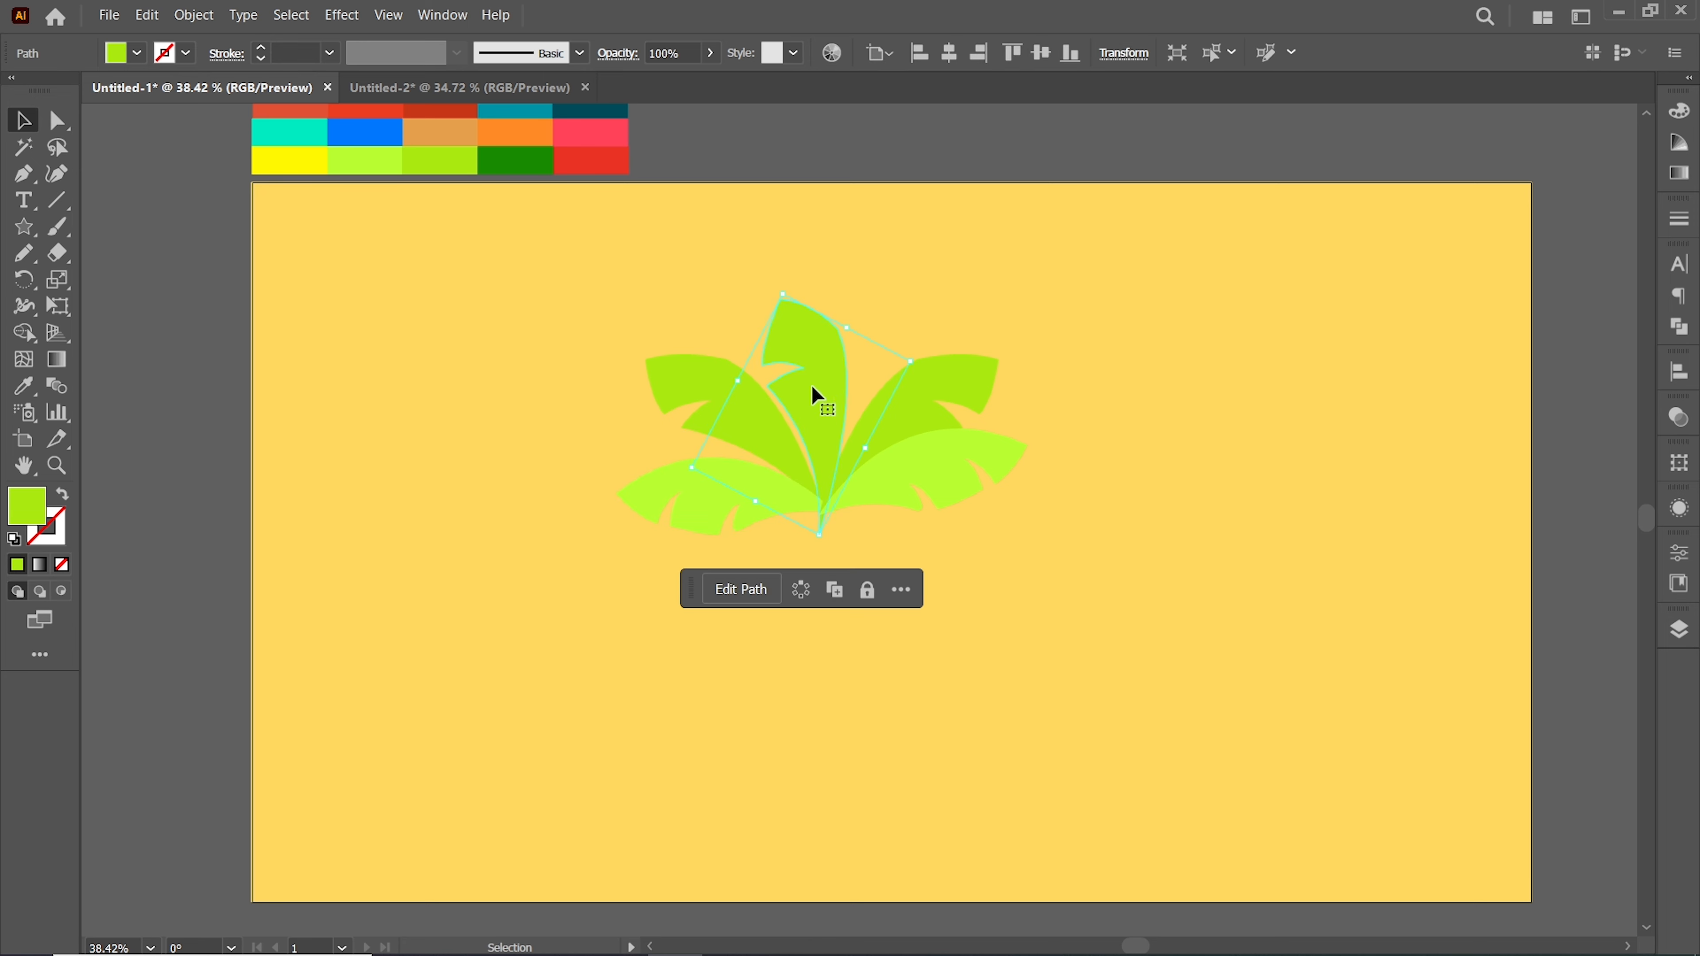
pyautogui.doubleClick(31, 501)
pyautogui.click(1044, 567)
pyautogui.click(1321, 527)
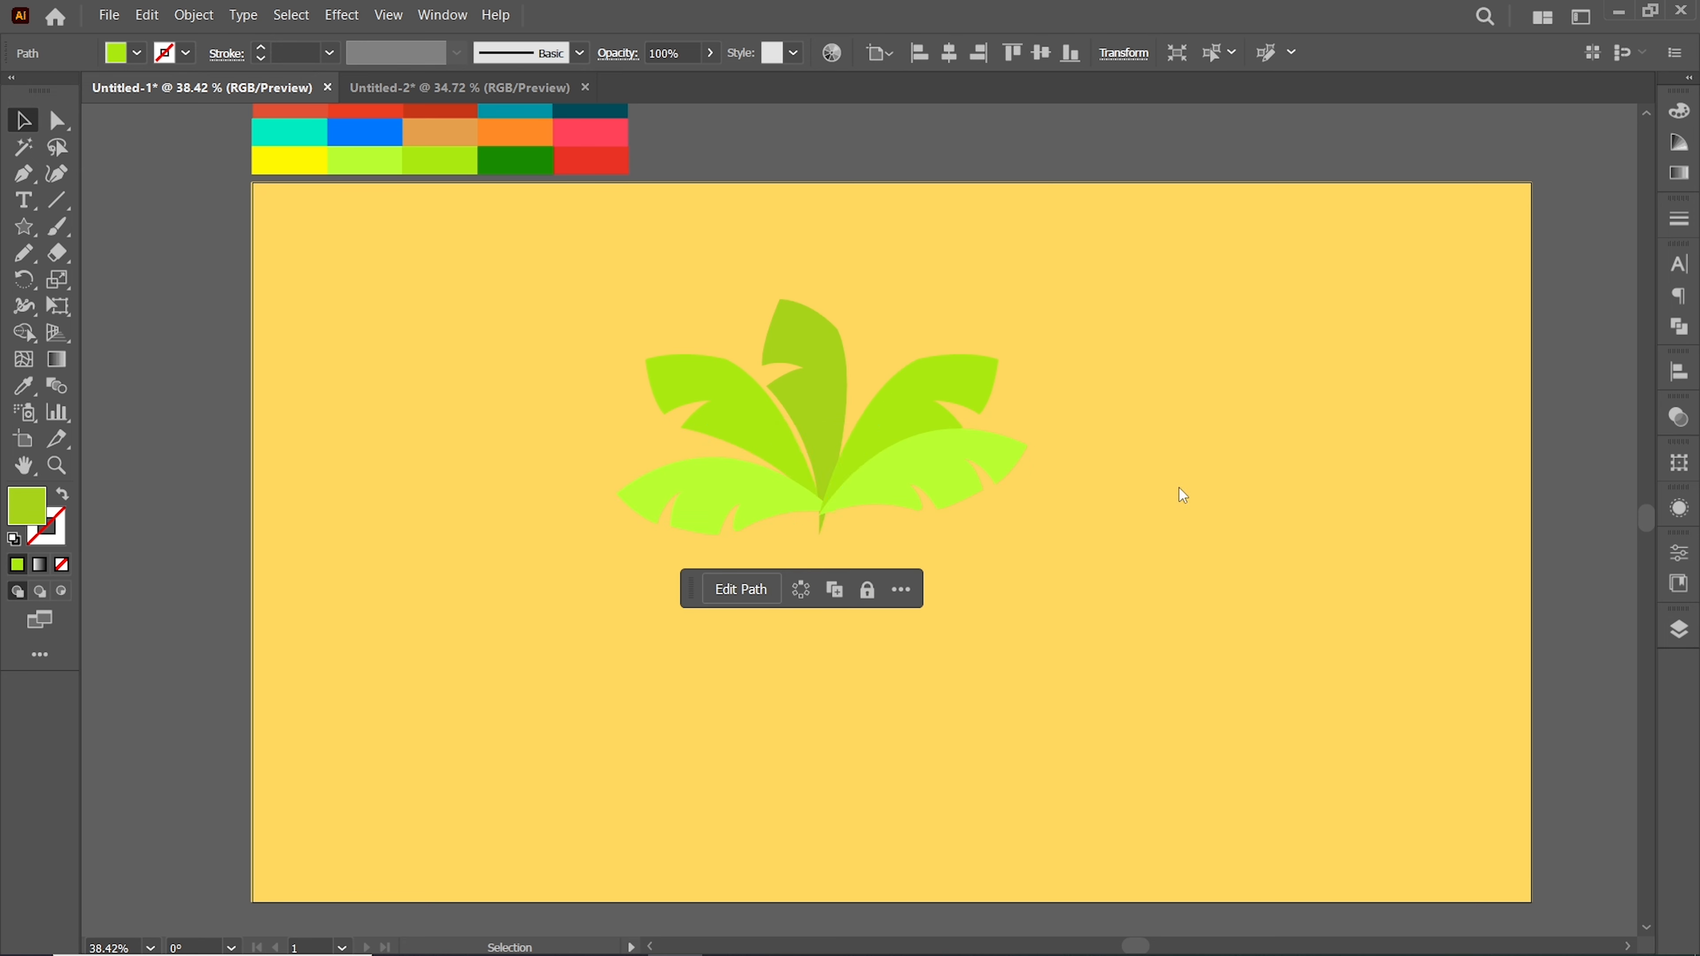
# Draw a tall curved palm trunk shape with the Pen tool
pyautogui.click(510, 275)
pyautogui.scroll(-1, 510, 277)
pyautogui.click(19, 180)
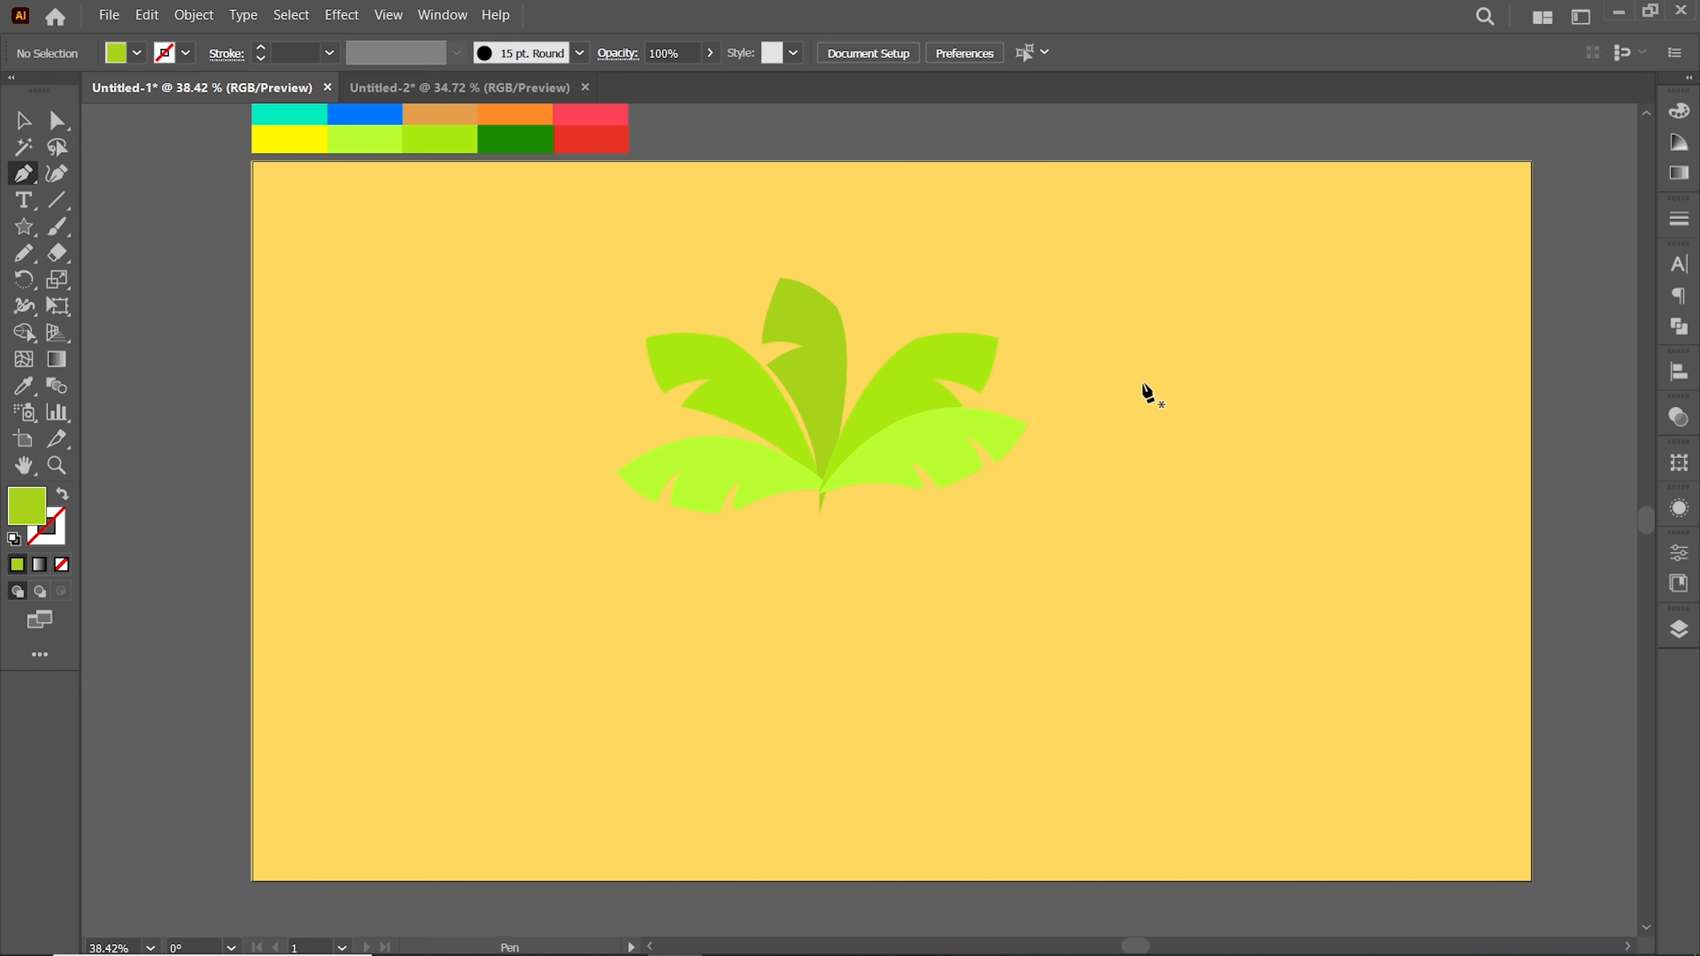
pyautogui.moveTo(1123, 670); pyautogui.dragTo(1195, 672)
pyautogui.click(1196, 671)
pyautogui.moveTo(1159, 384); pyautogui.dragTo(1107, 304)
pyautogui.click(1140, 384)
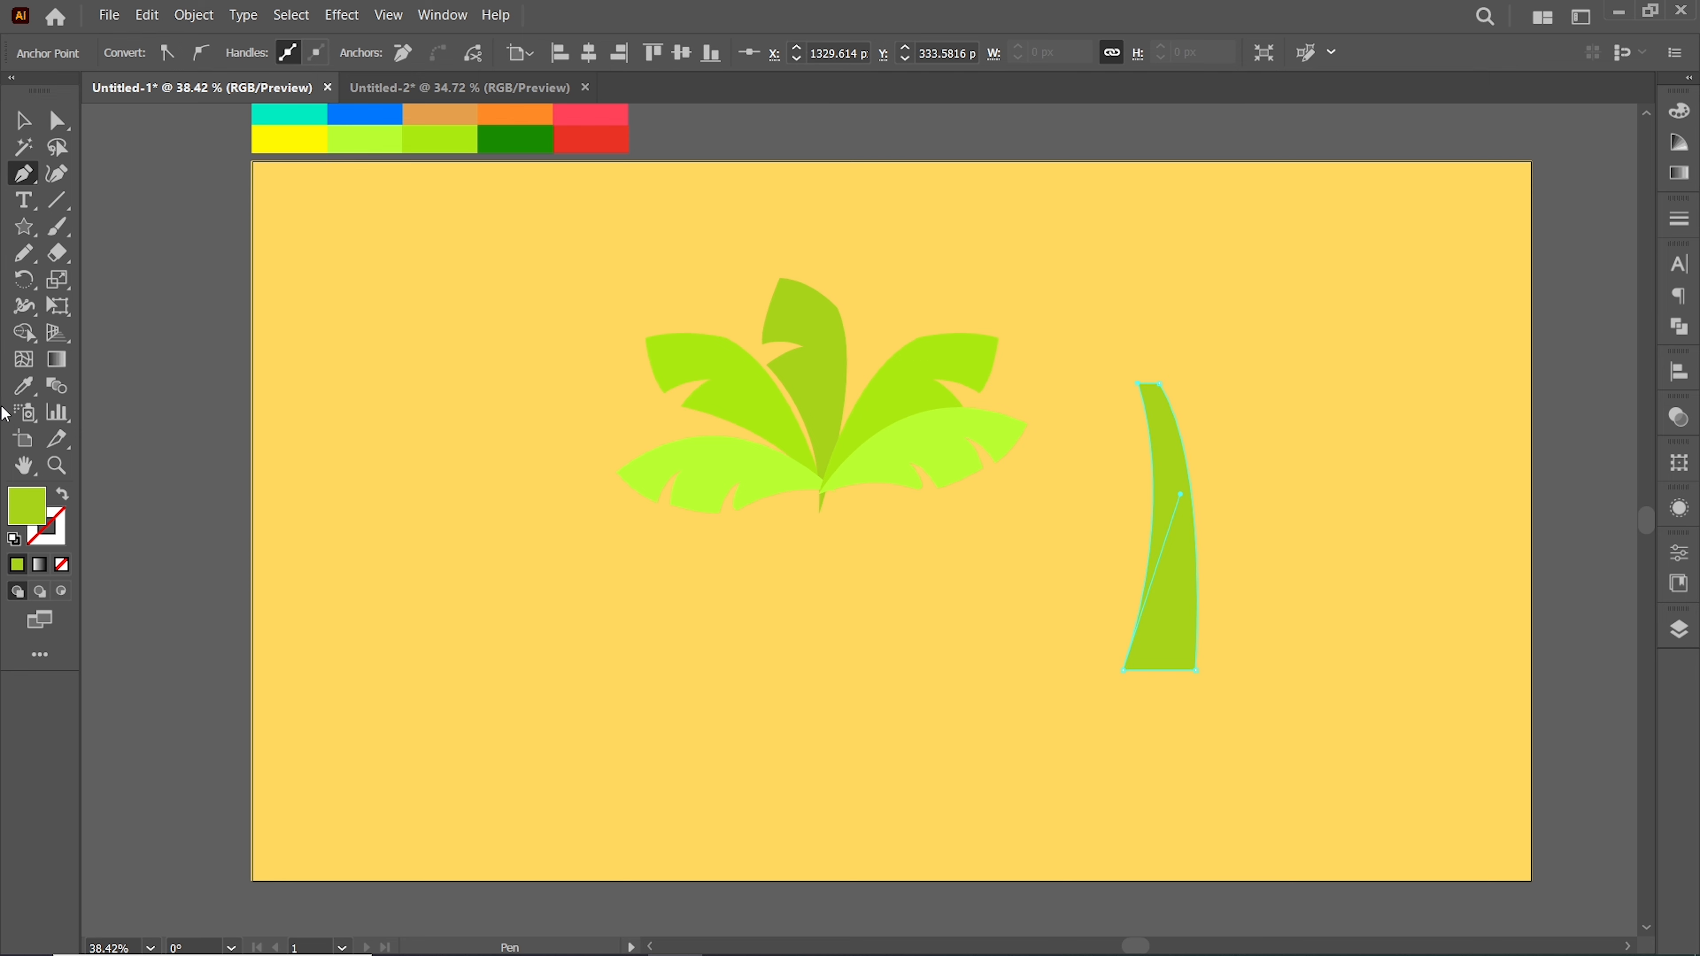
# Color the trunk tan and move it under the leaf crown
pyautogui.press('i')
pyautogui.click(436, 112)
pyautogui.click(25, 127)
pyautogui.moveTo(1157, 580); pyautogui.dragTo(822, 663)
pyautogui.moveTo(832, 600); pyautogui.dragTo(831, 601)
pyautogui.click(669, 576)
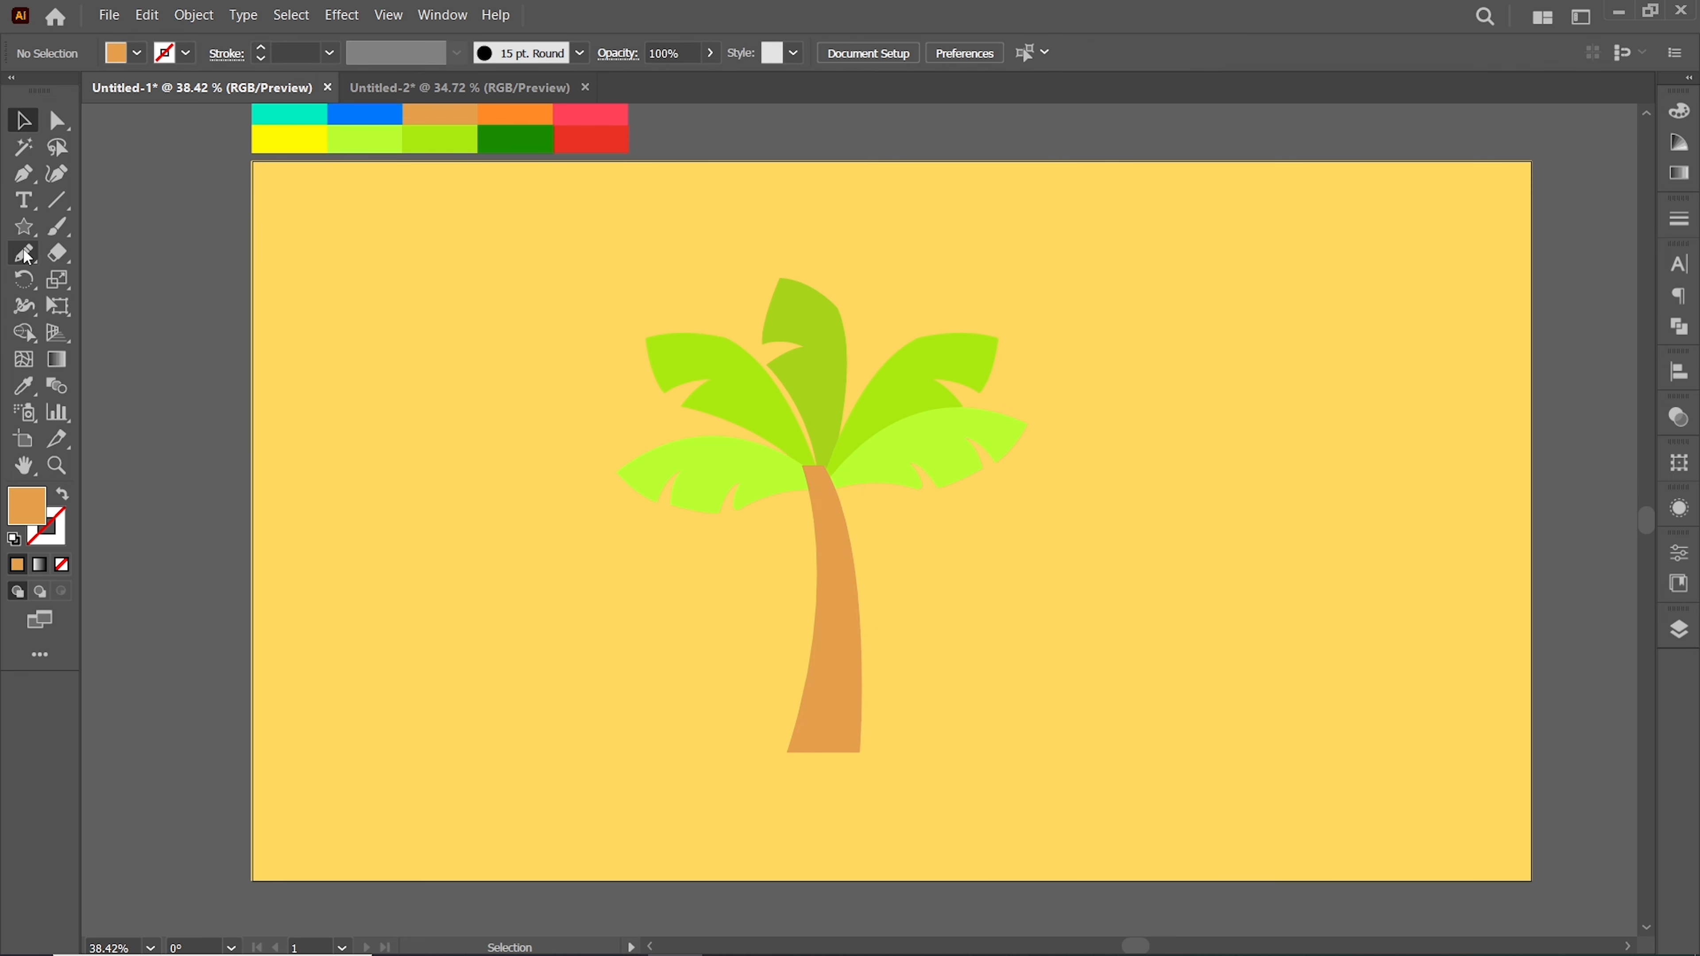
# Rotate the central leaf to lean left and bring it forward
pyautogui.rightClick(25, 227)
pyautogui.click(30, 126)
pyautogui.moveTo(816, 399); pyautogui.dragTo(809, 408)
pyautogui.press('a')
pyautogui.click(755, 528)
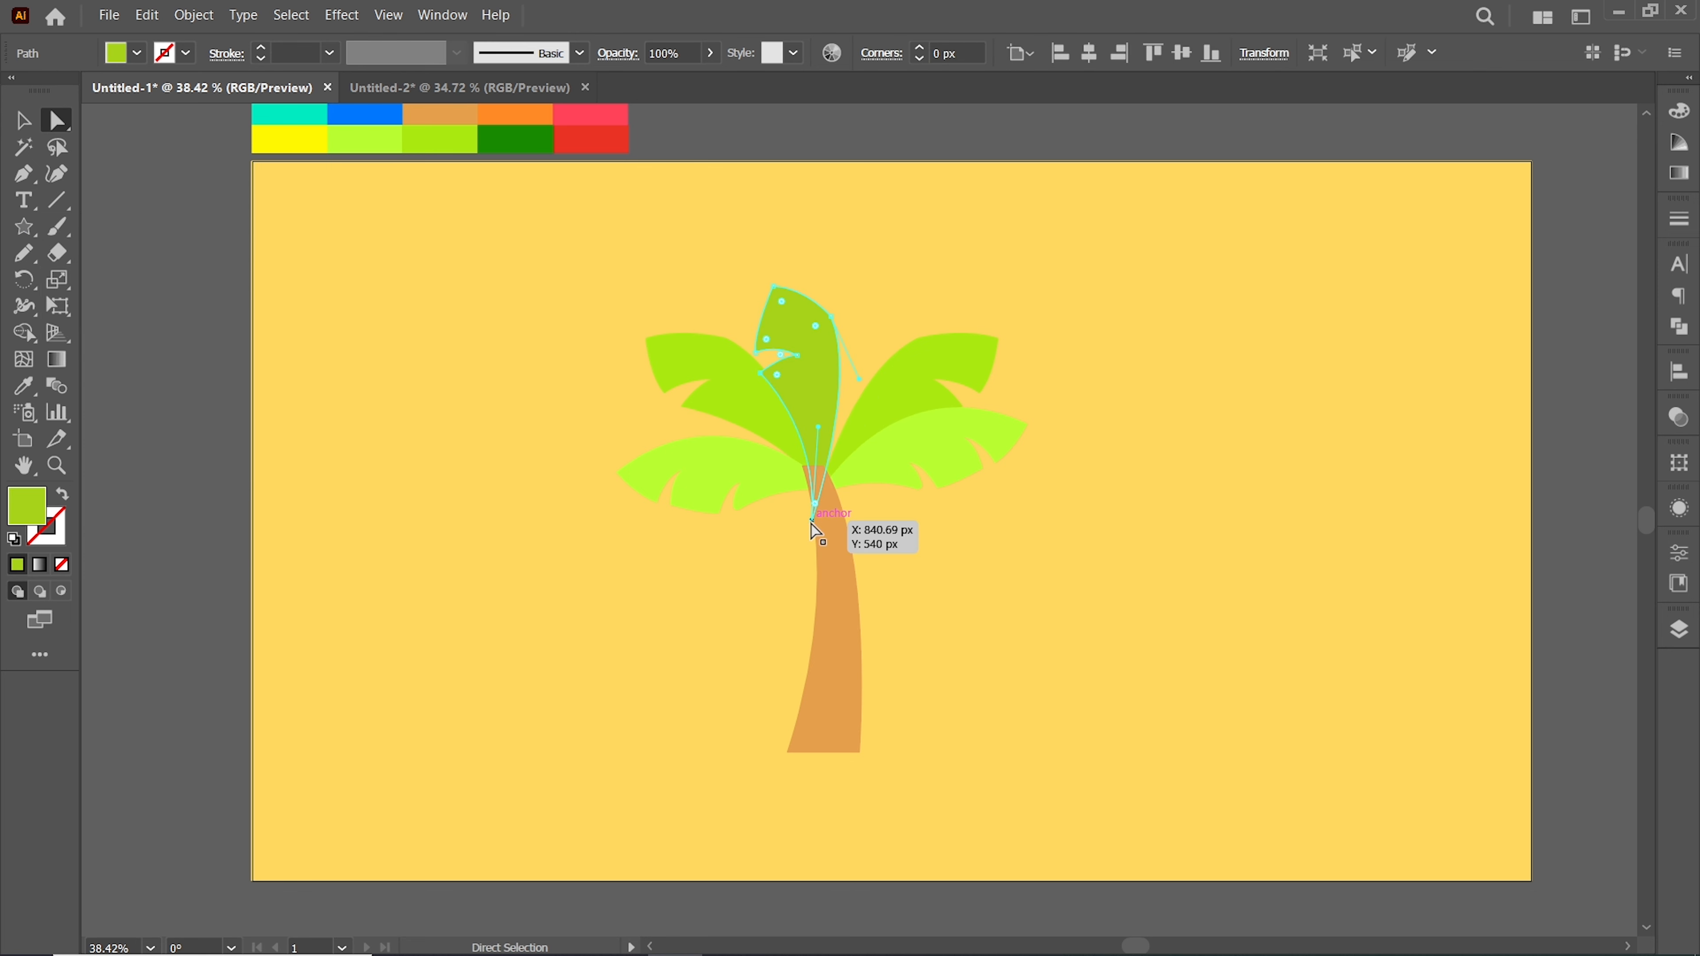
pyautogui.click(831, 336)
pyautogui.click(22, 125)
pyautogui.click(783, 271)
pyautogui.moveTo(817, 318); pyautogui.dragTo(752, 266)
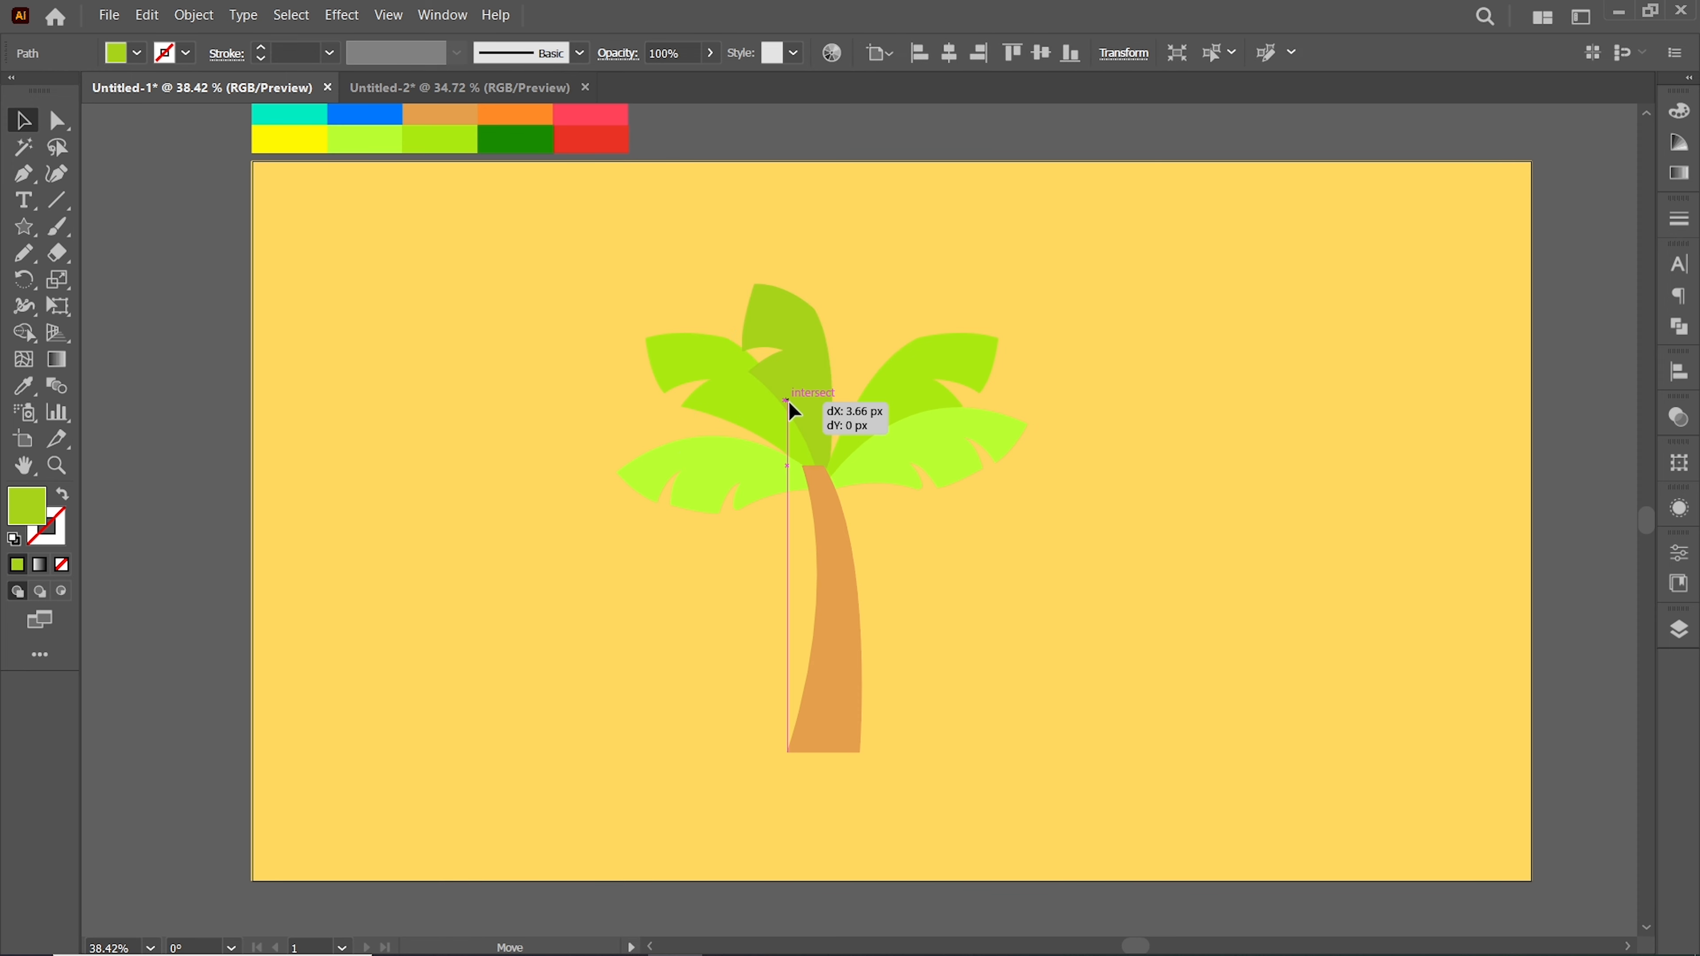
pyautogui.rightClick(806, 399)
pyautogui.moveTo(870, 828)
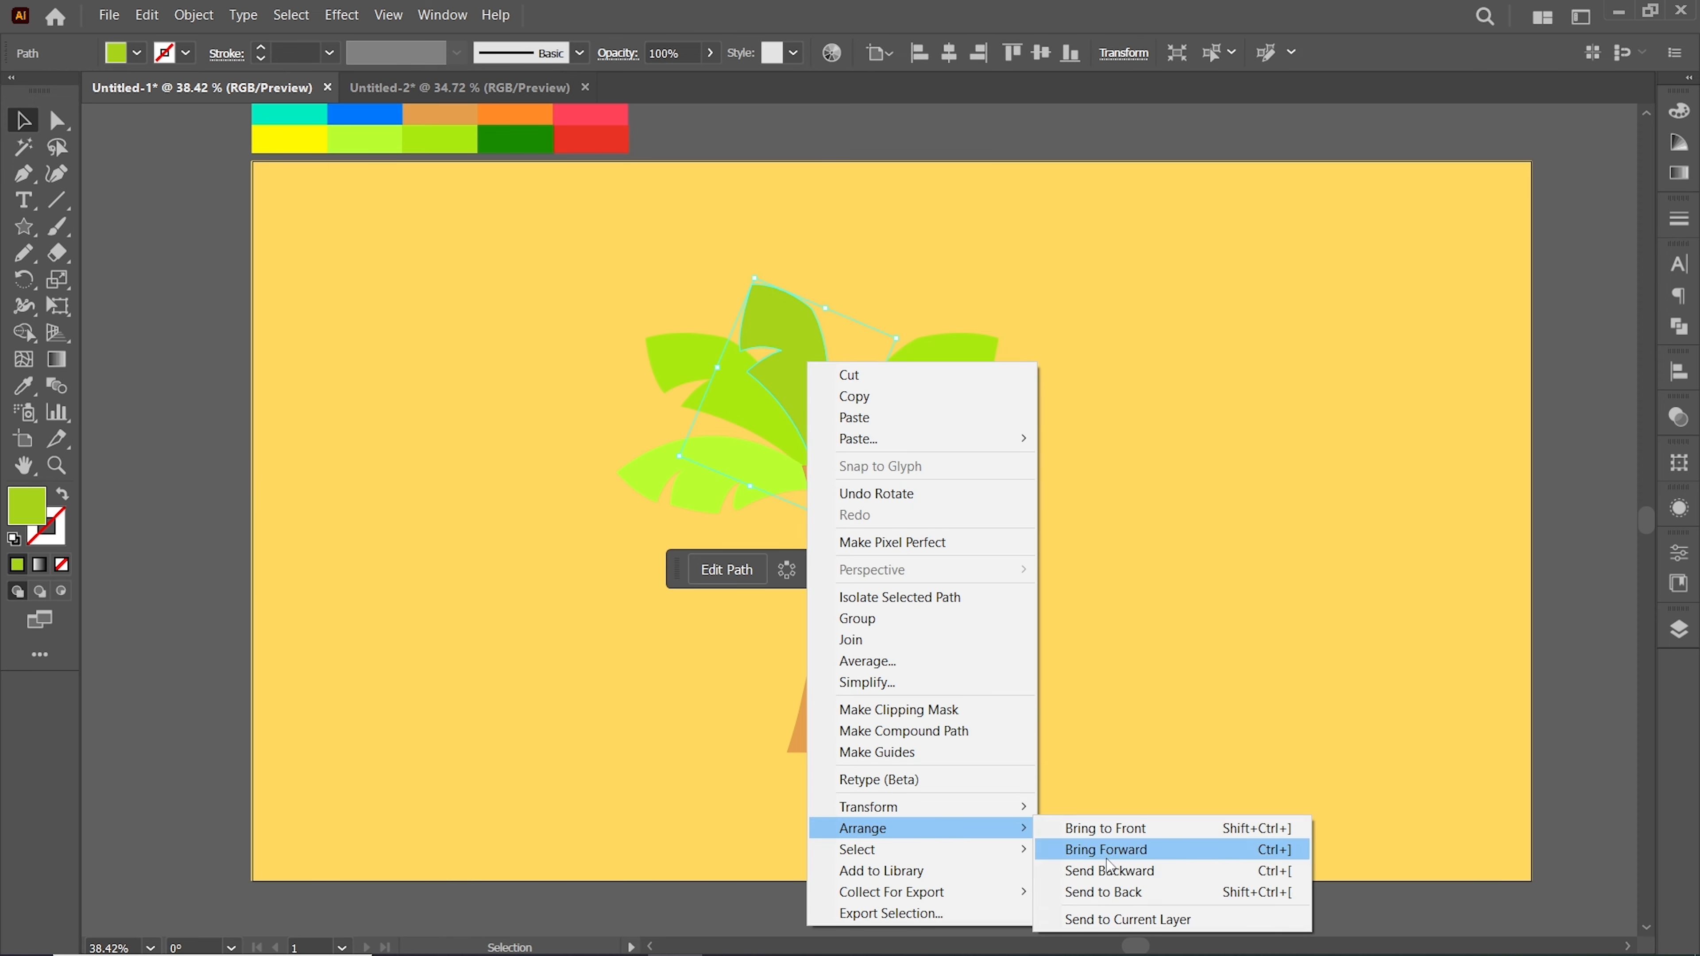
pyautogui.click(1097, 848)
# Nudge the right-side leaves slightly inward toward the crown
pyautogui.moveTo(1006, 325); pyautogui.dragTo(980, 304)
pyautogui.moveTo(894, 396); pyautogui.dragTo(871, 388)
pyautogui.click(1131, 417)
# Draw a small circle left of the palm and fill it red-orange
pyautogui.moveTo(17, 231); pyautogui.dragTo(100, 281)
pyautogui.moveTo(468, 460); pyautogui.dragTo(493, 483)
pyautogui.scroll(2, 439, 449)
pyautogui.press('i')
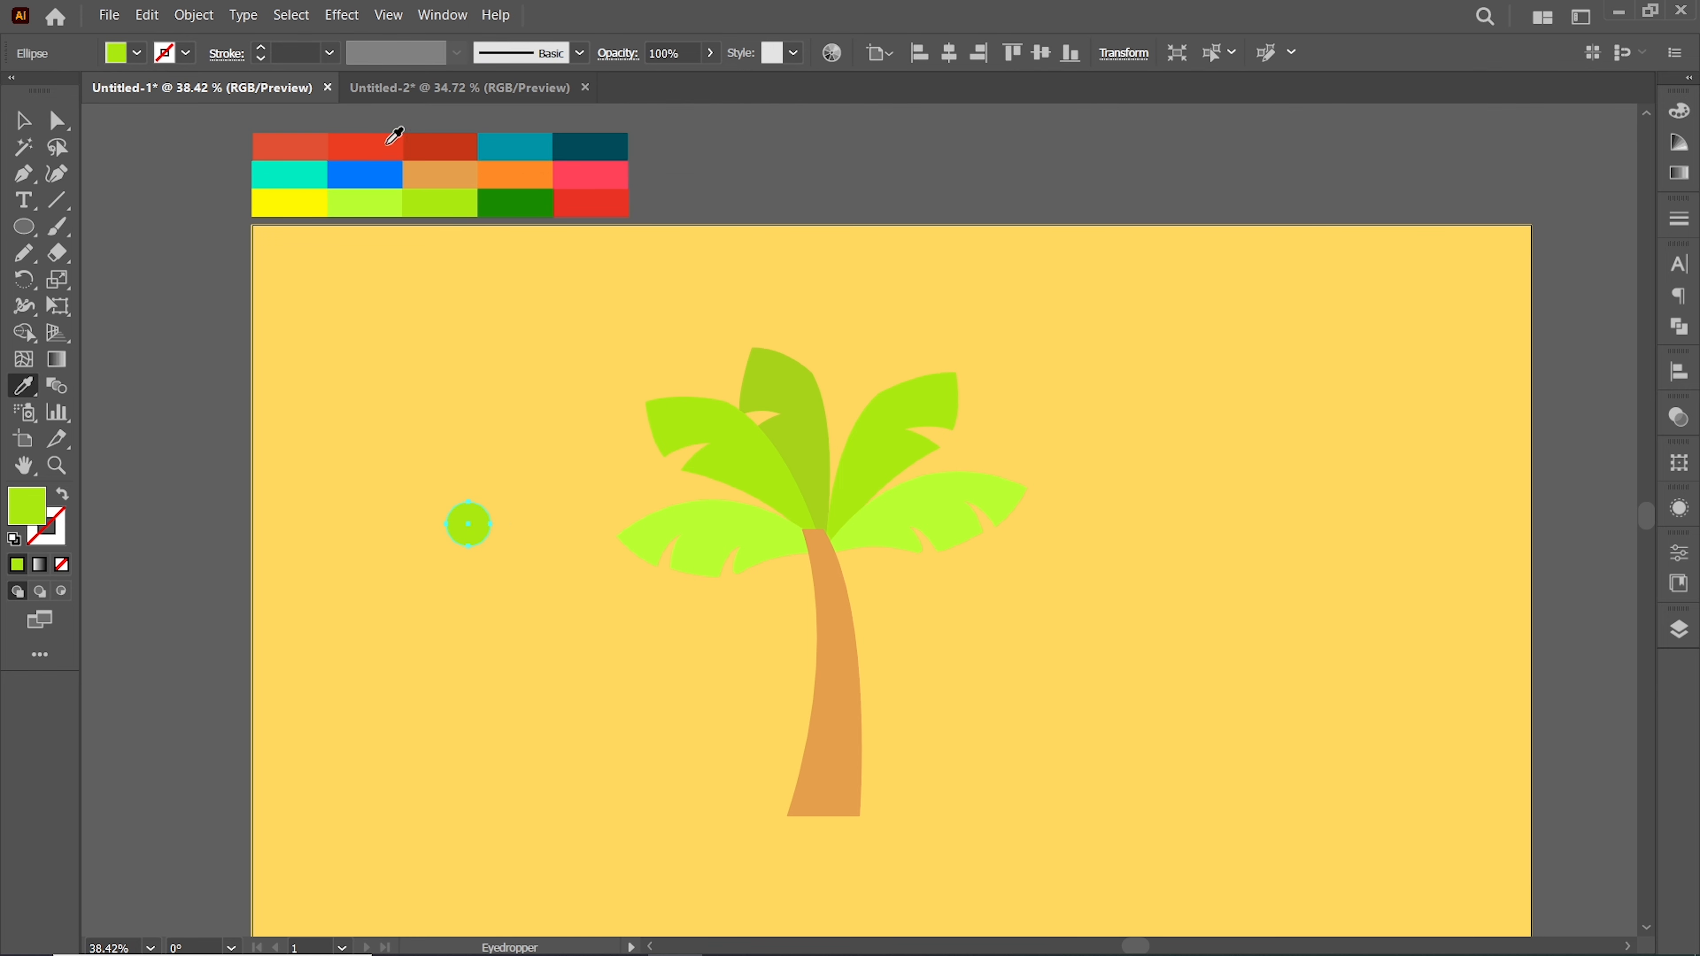
pyautogui.click(374, 140)
pyautogui.click(298, 149)
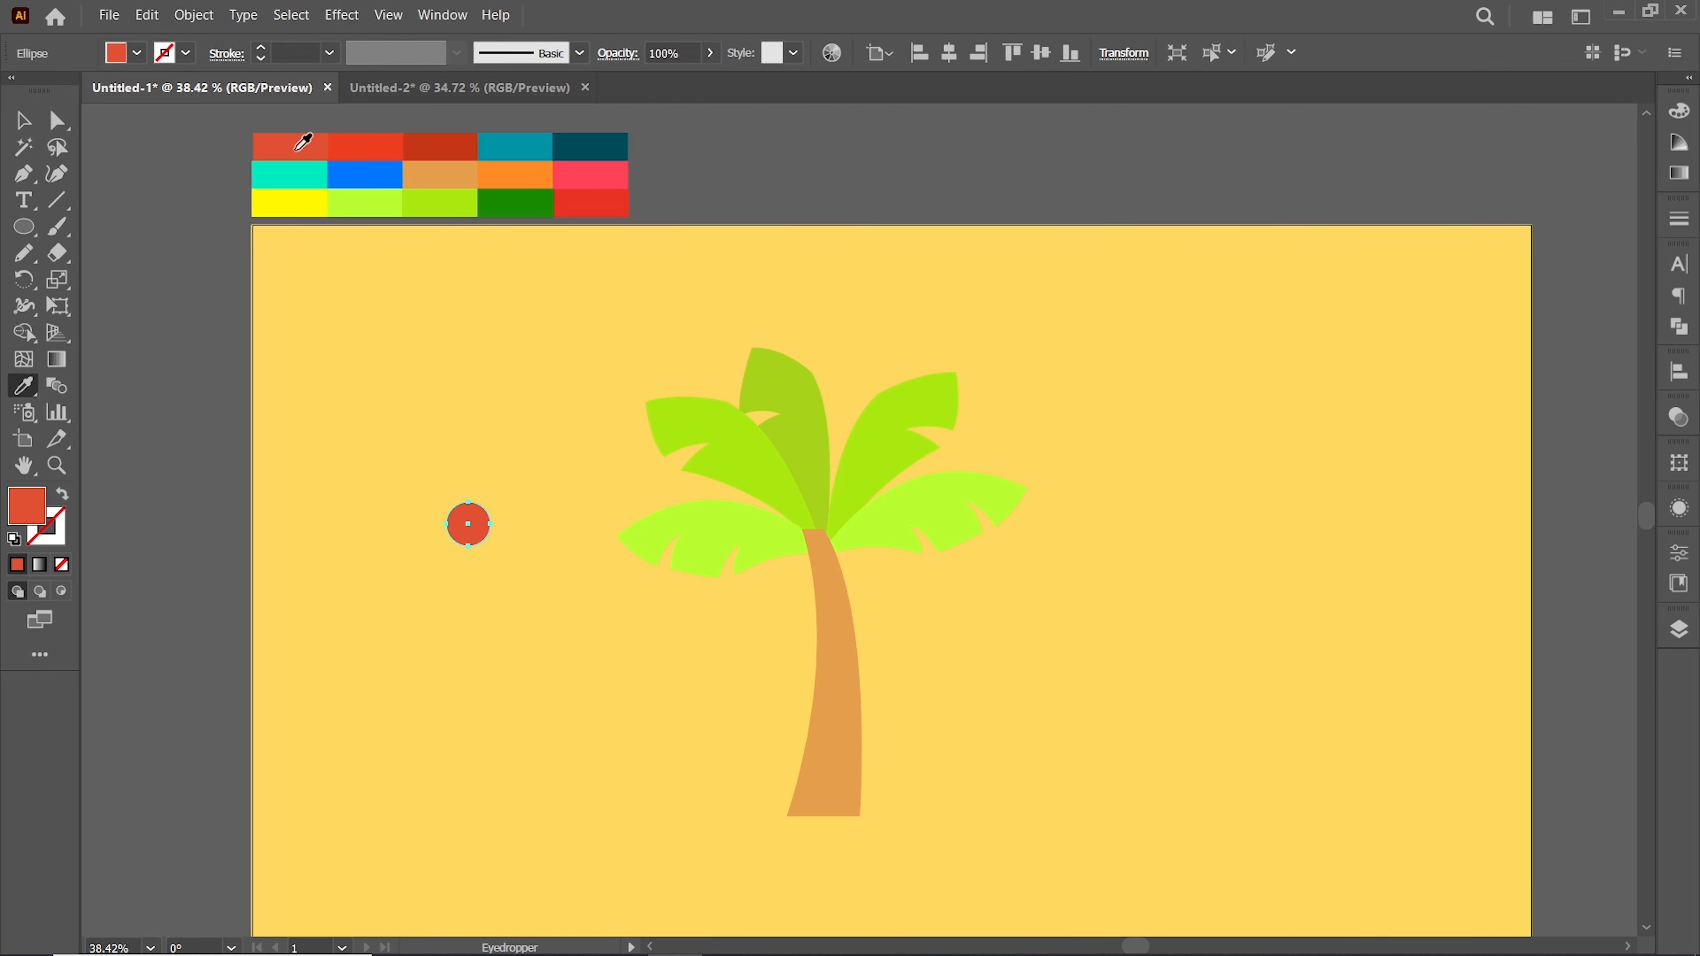
# Fill the small circle brown and duplicate it into a cluster of three coconuts
pyautogui.doubleClick(28, 510)
pyautogui.moveTo(1113, 726); pyautogui.dragTo(1113, 779)
pyautogui.click(1058, 607)
pyautogui.click(1346, 523)
pyautogui.click(23, 122)
pyautogui.moveTo(468, 502); pyautogui.dragTo(468, 493)
pyautogui.moveTo(493, 548); pyautogui.dragTo(455, 535)
pyautogui.click(550, 462)
pyautogui.moveTo(455, 538); pyautogui.dragTo(449, 521)
pyautogui.click(495, 483)
pyautogui.doubleClick(26, 505)
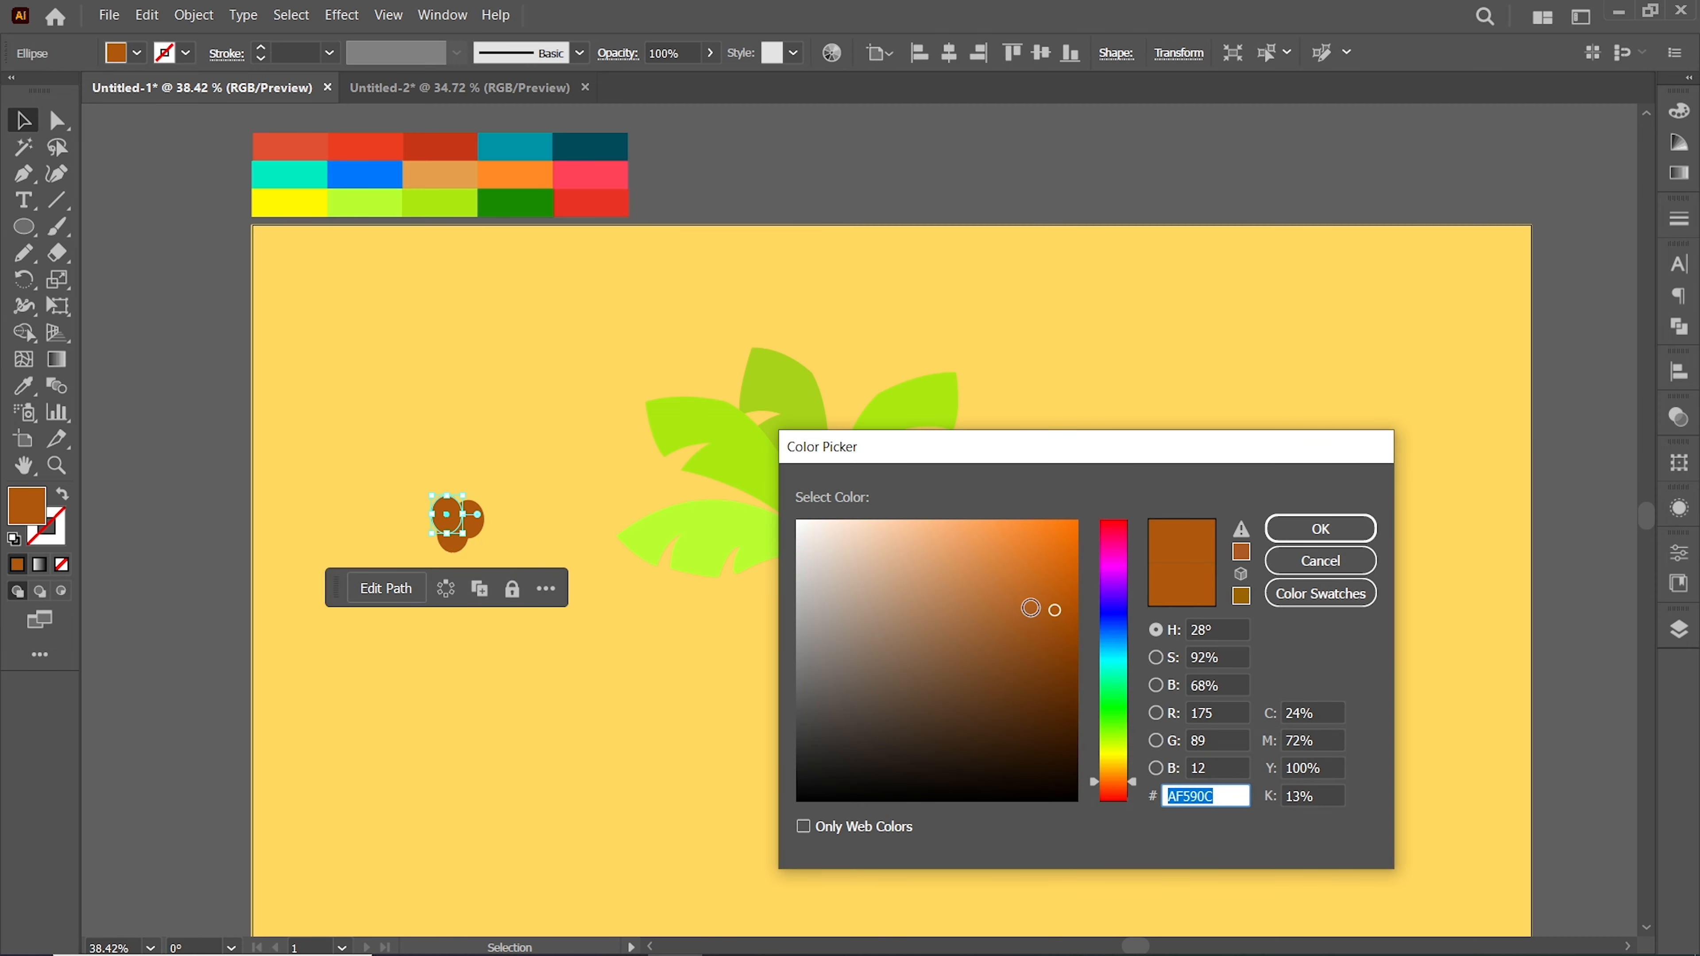
pyautogui.click(1039, 601)
pyautogui.click(1305, 533)
# Give the lower coconut a slightly different brown shade
pyautogui.click(469, 546)
pyautogui.doubleClick(26, 505)
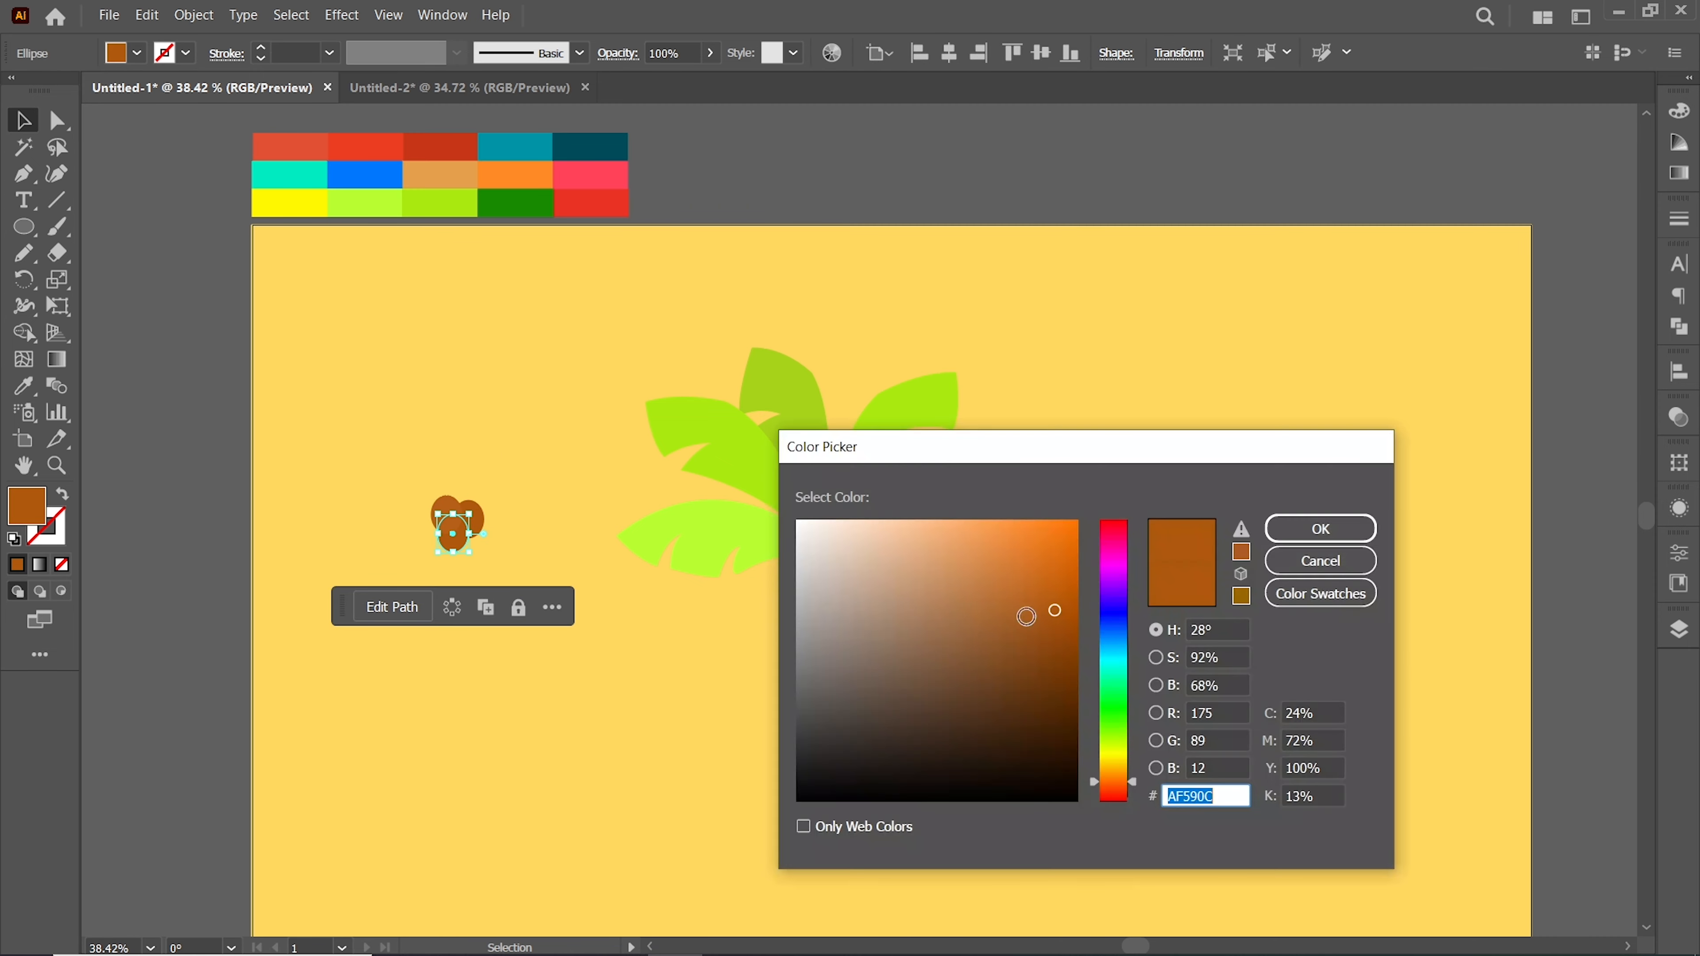
pyautogui.click(1029, 583)
pyautogui.click(1303, 532)
# Duplicate the palm tree to the right and move the coconut cluster onto the top of the original trunk
pyautogui.moveTo(521, 438); pyautogui.dragTo(439, 543)
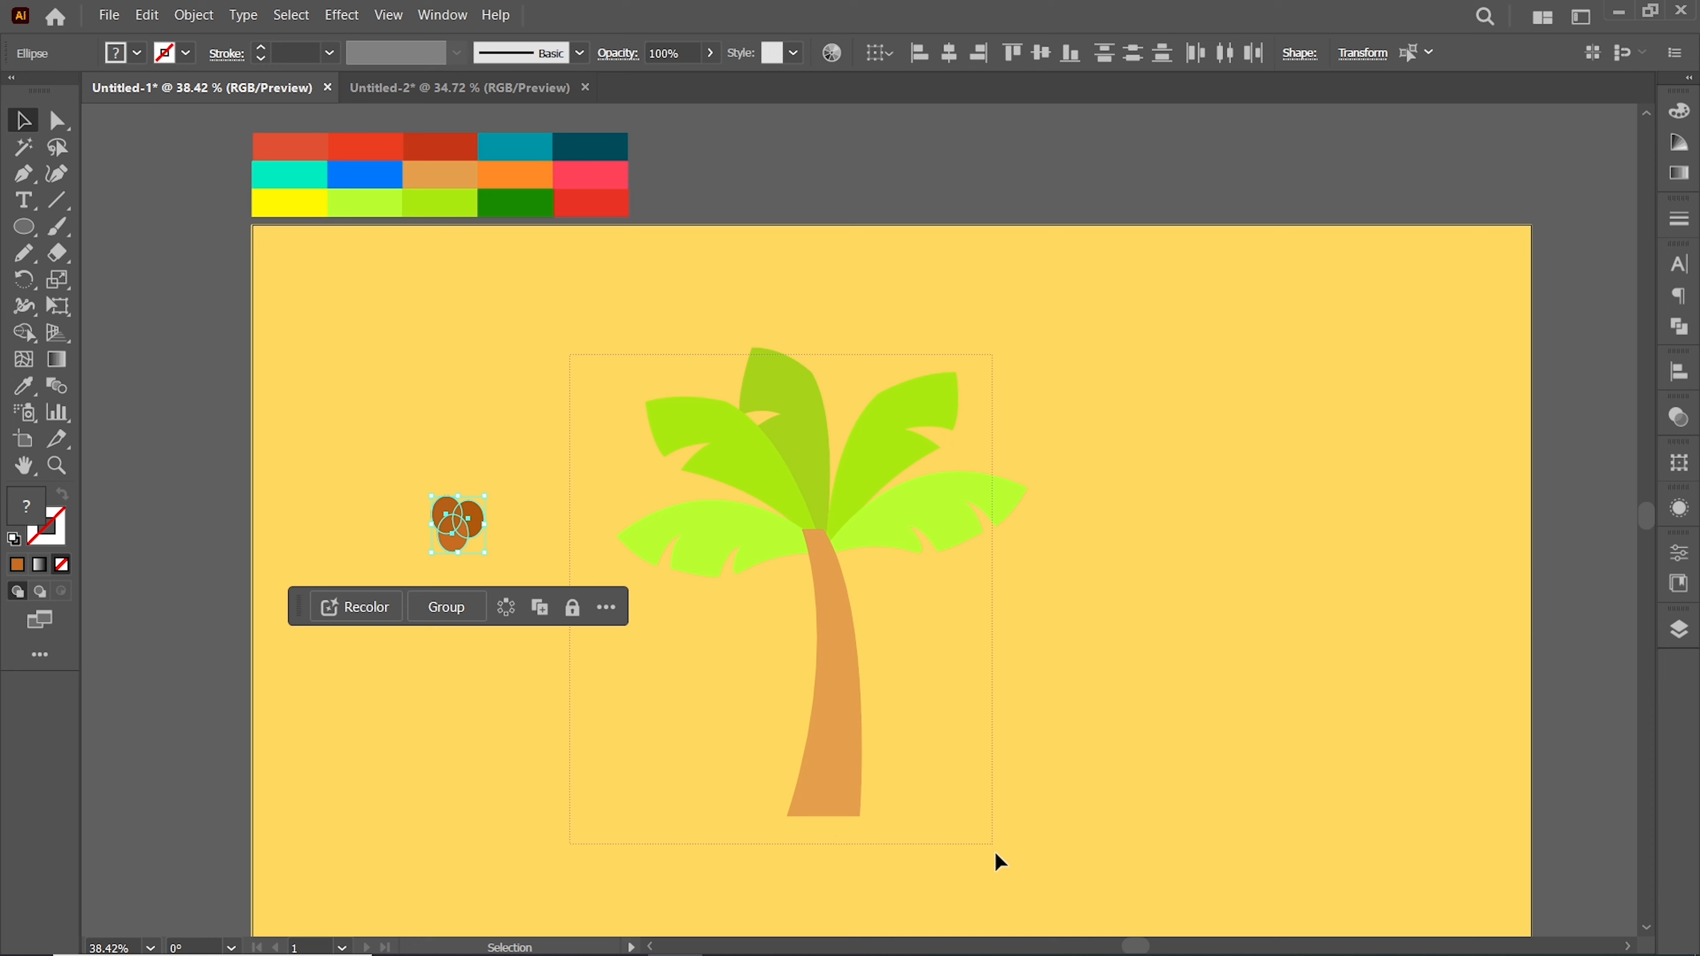
pyautogui.click(850, 713)
pyautogui.moveTo(850, 713); pyautogui.dragTo(1349, 685)
pyautogui.moveTo(461, 529); pyautogui.dragTo(817, 560)
pyautogui.click(1128, 568)
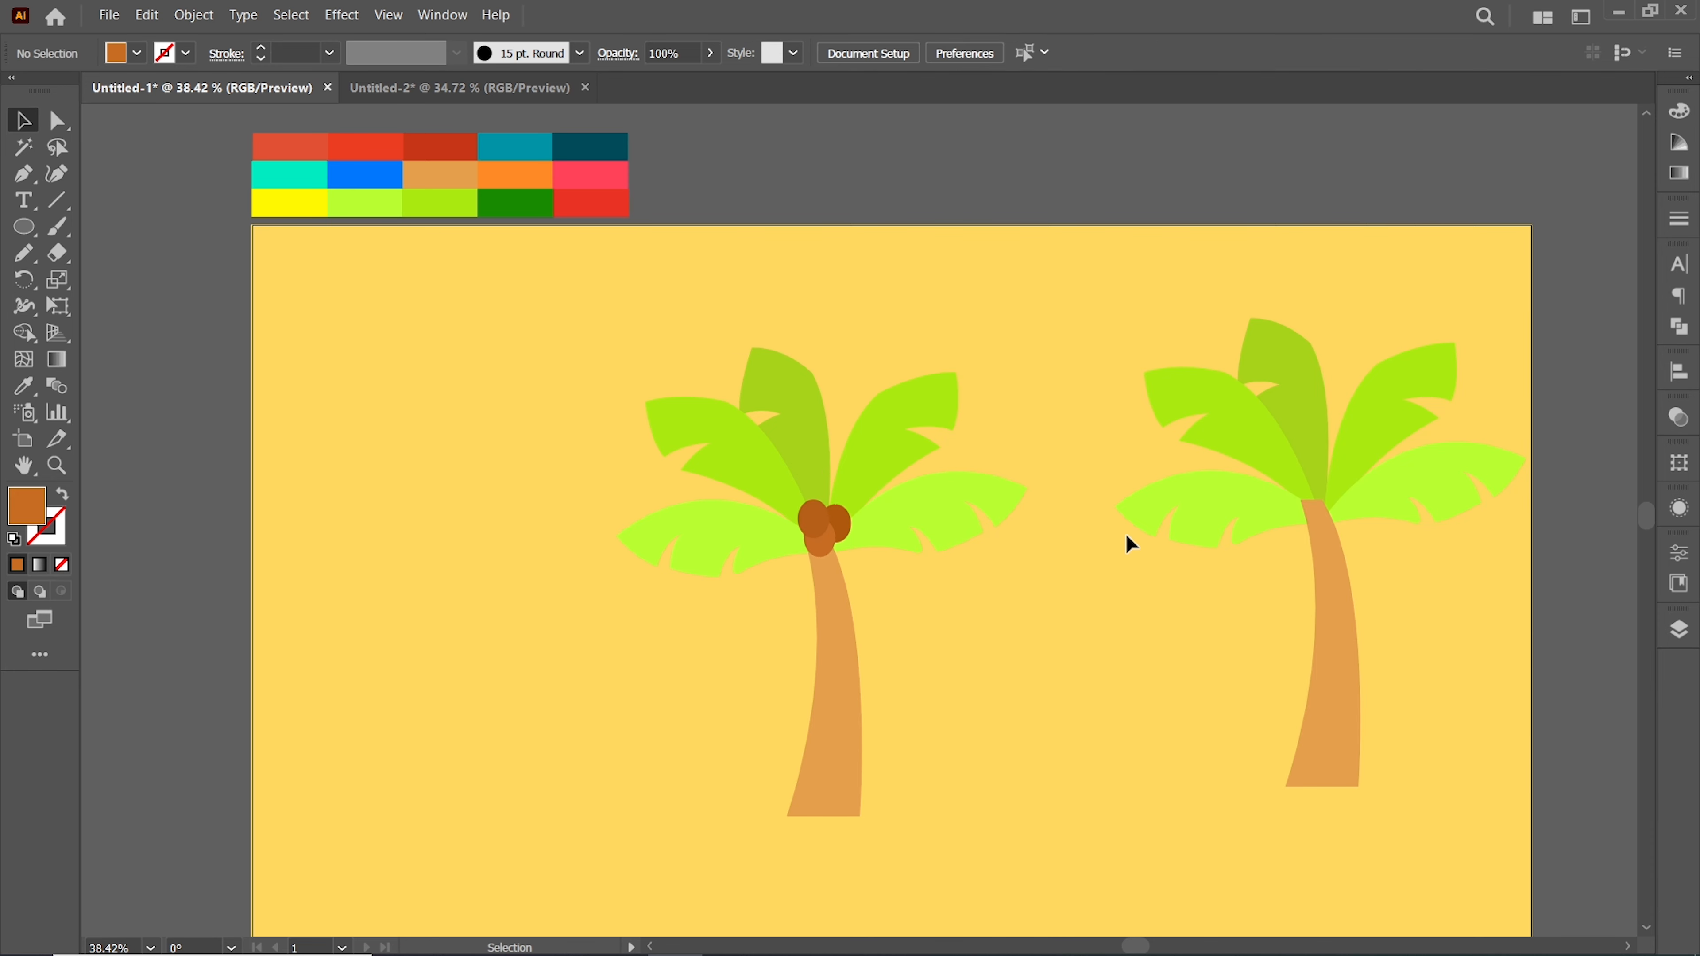
# Group the original palm tree together with its coconuts
pyautogui.rightClick(830, 630)
pyautogui.click(997, 328)
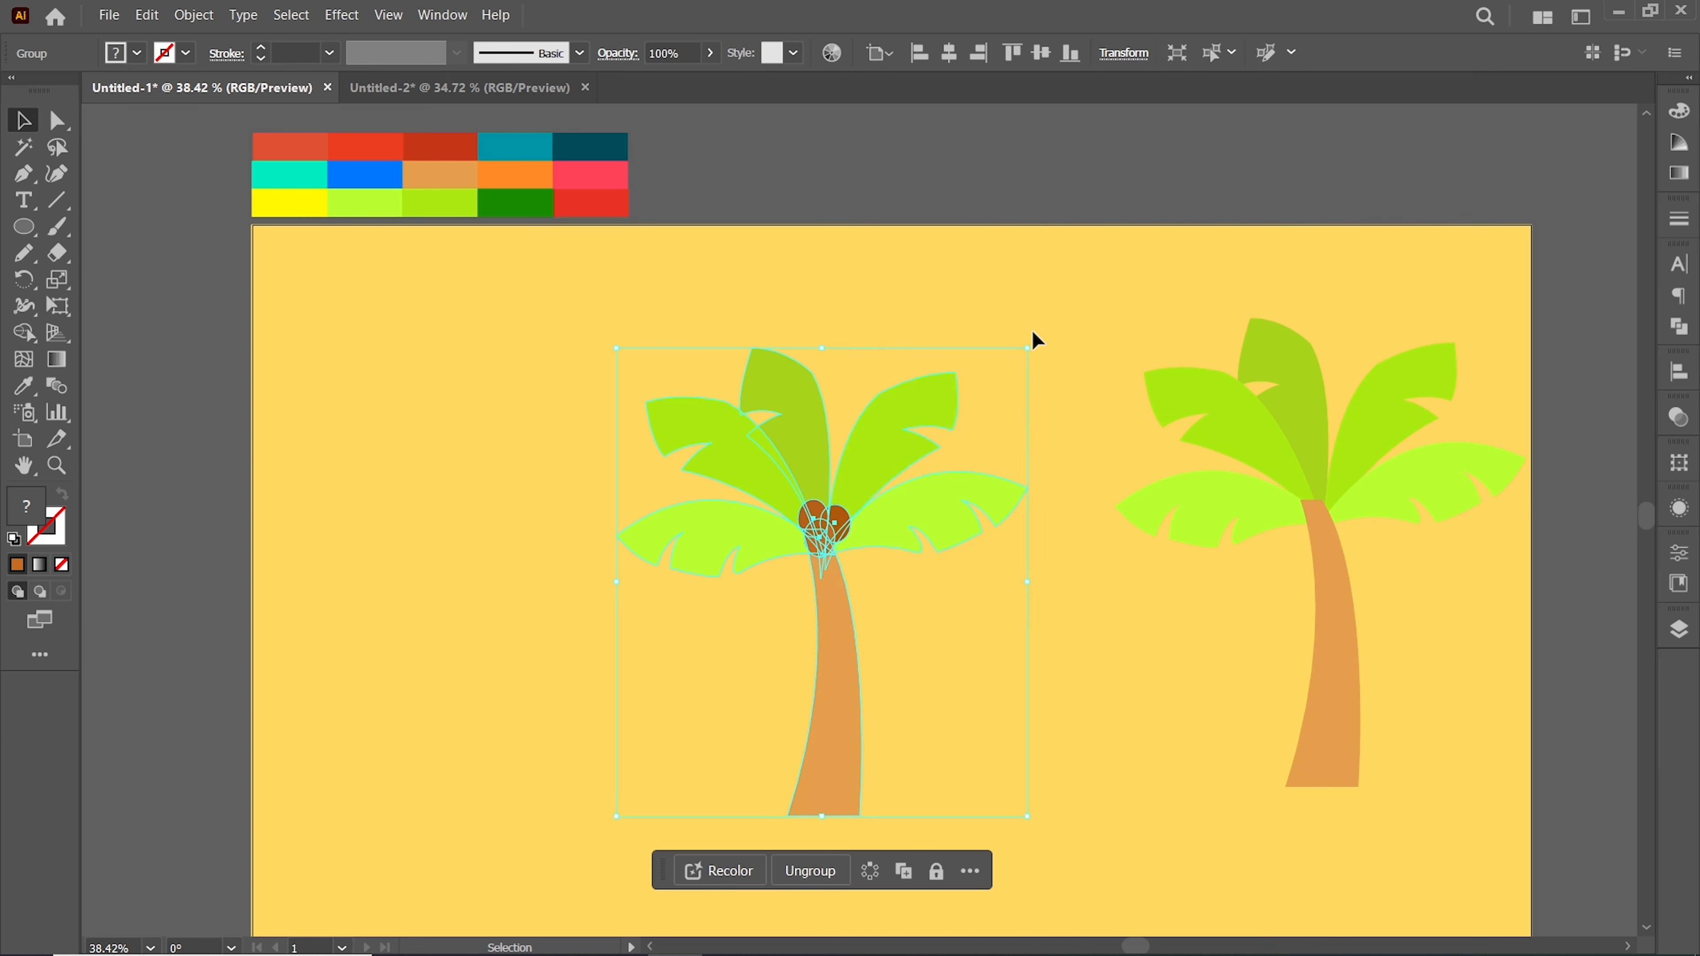
# Select the duplicated palm and unite its shapes into a single silhouette
pyautogui.click(1004, 351)
pyautogui.moveTo(1345, 733); pyautogui.dragTo(1352, 743)
pyautogui.click(1679, 328)
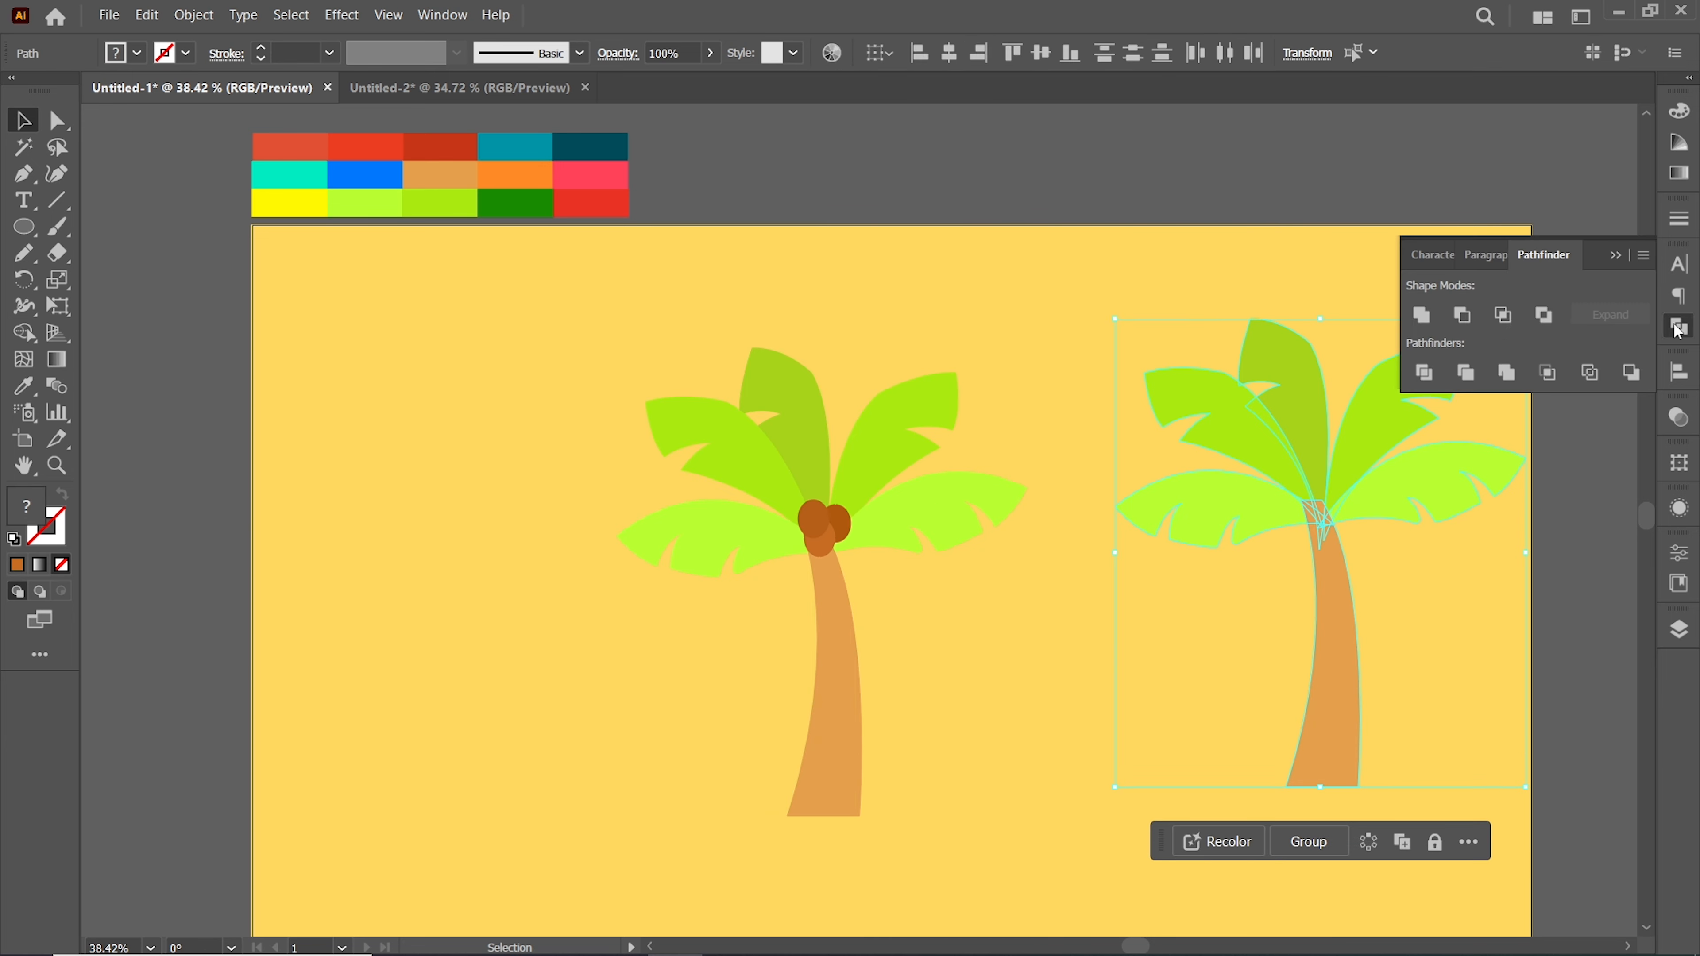
pyautogui.click(1424, 316)
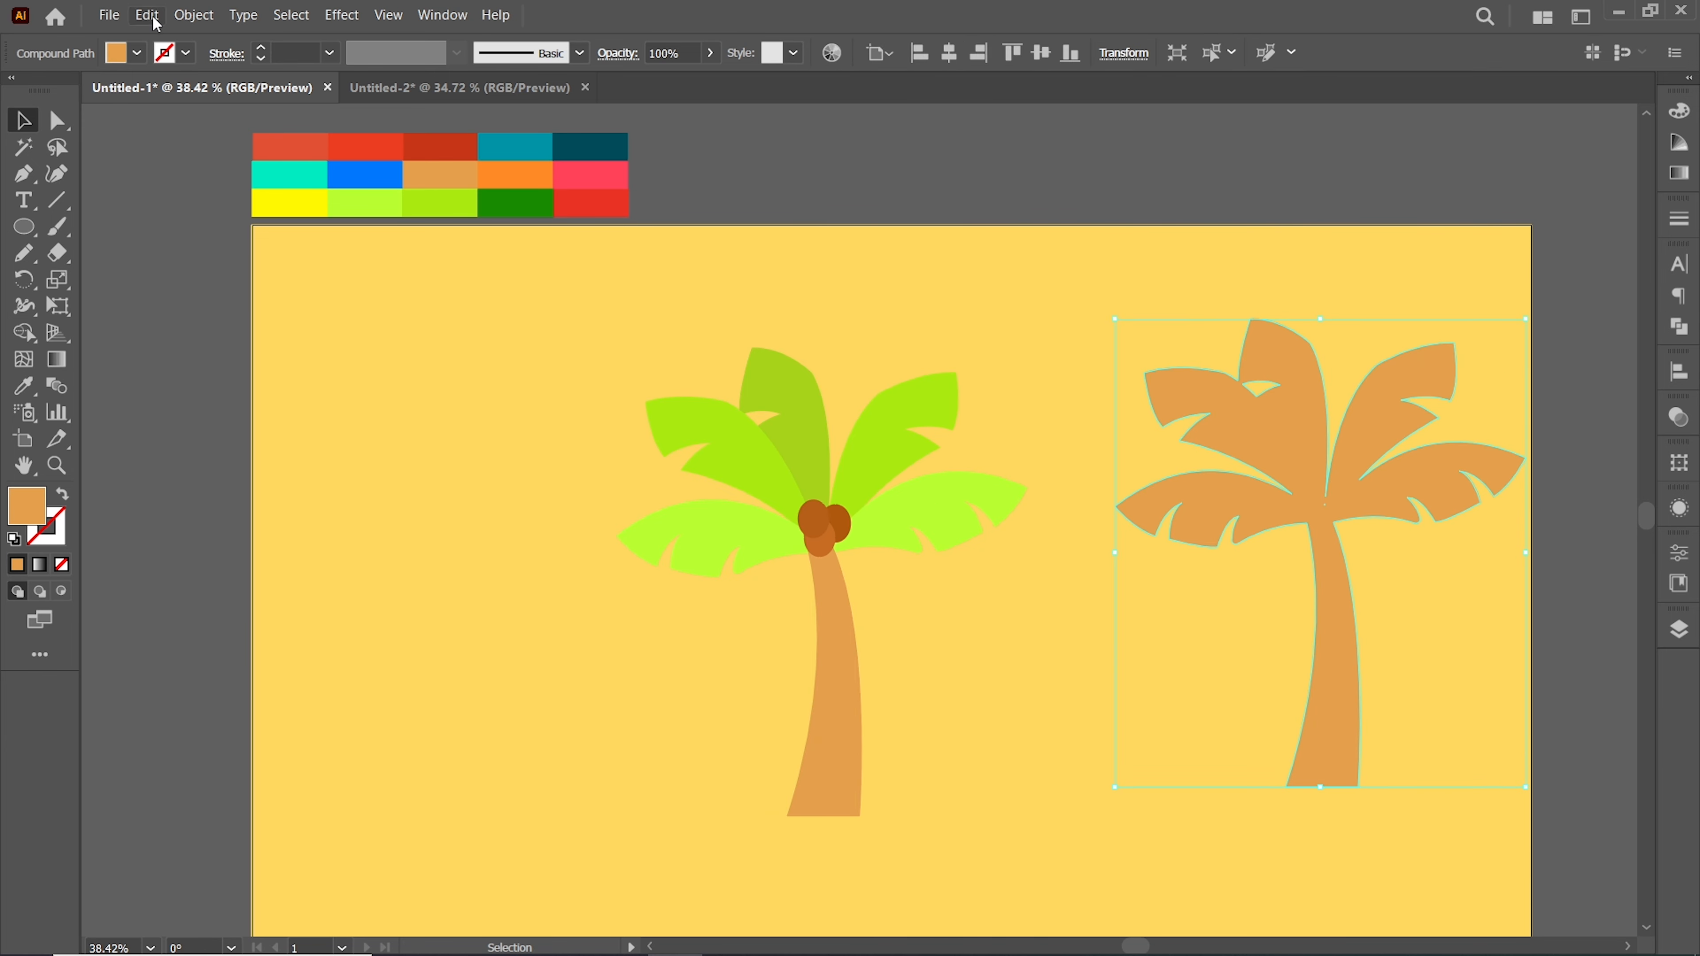
# Offset the palm silhouette path by 12 px with round joins
pyautogui.click(194, 15)
pyautogui.moveTo(244, 499)
pyautogui.click(769, 544)
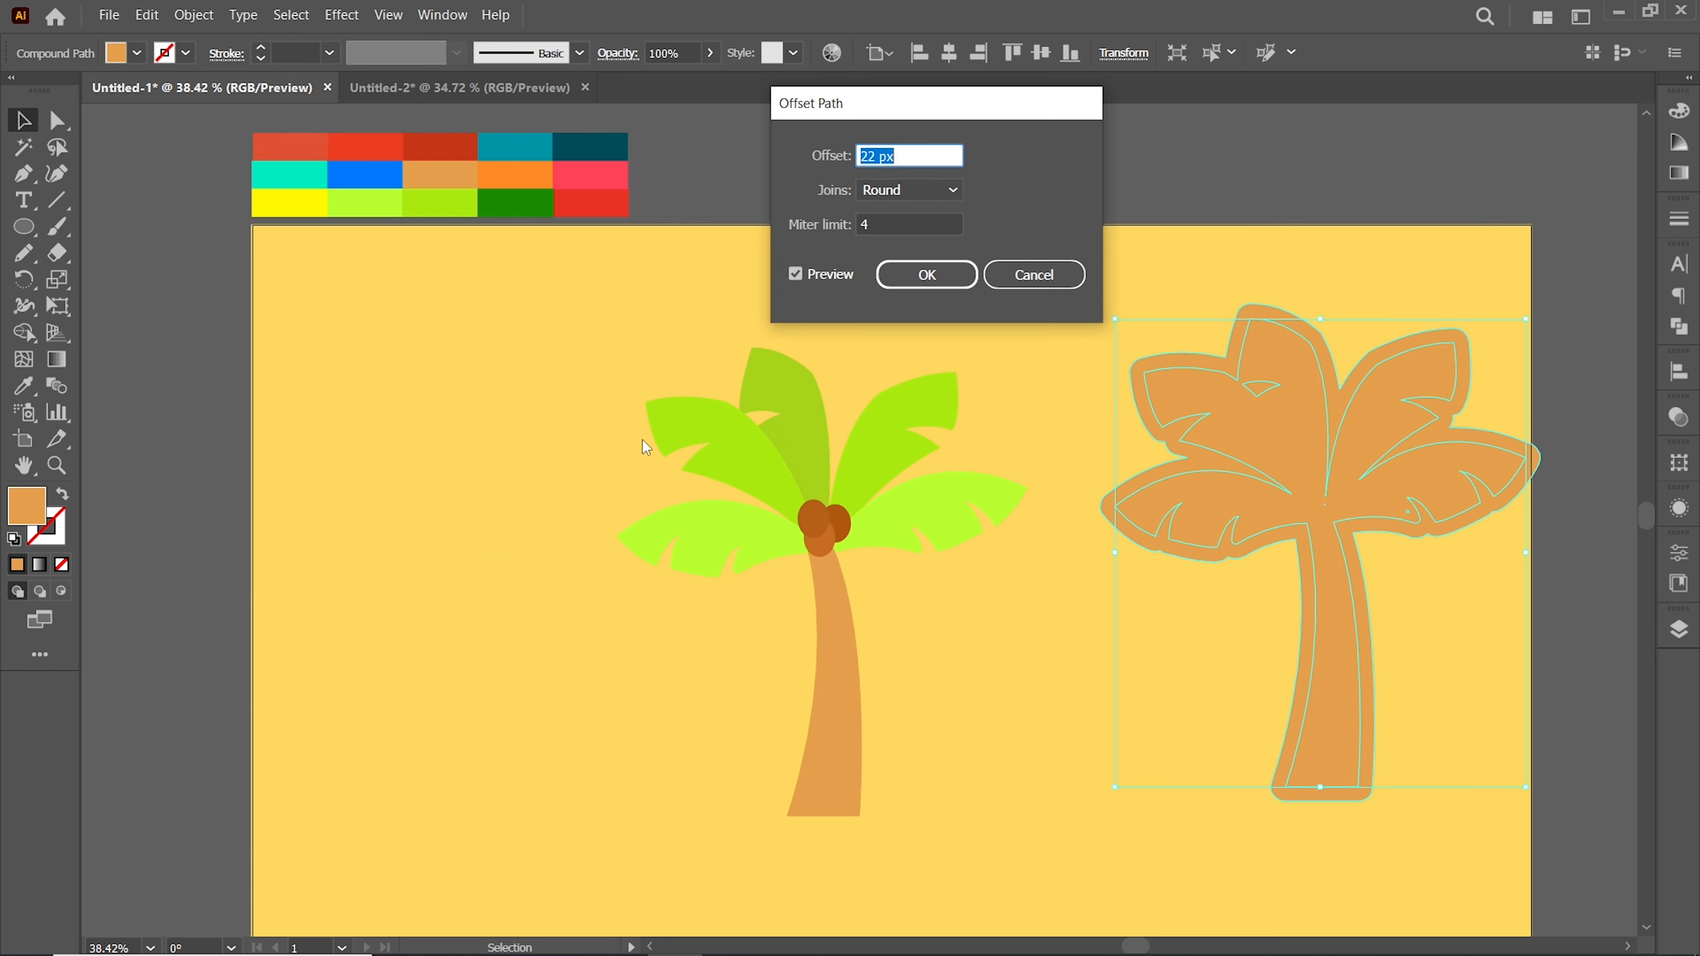
pyautogui.hotkey('shift', 'Down')
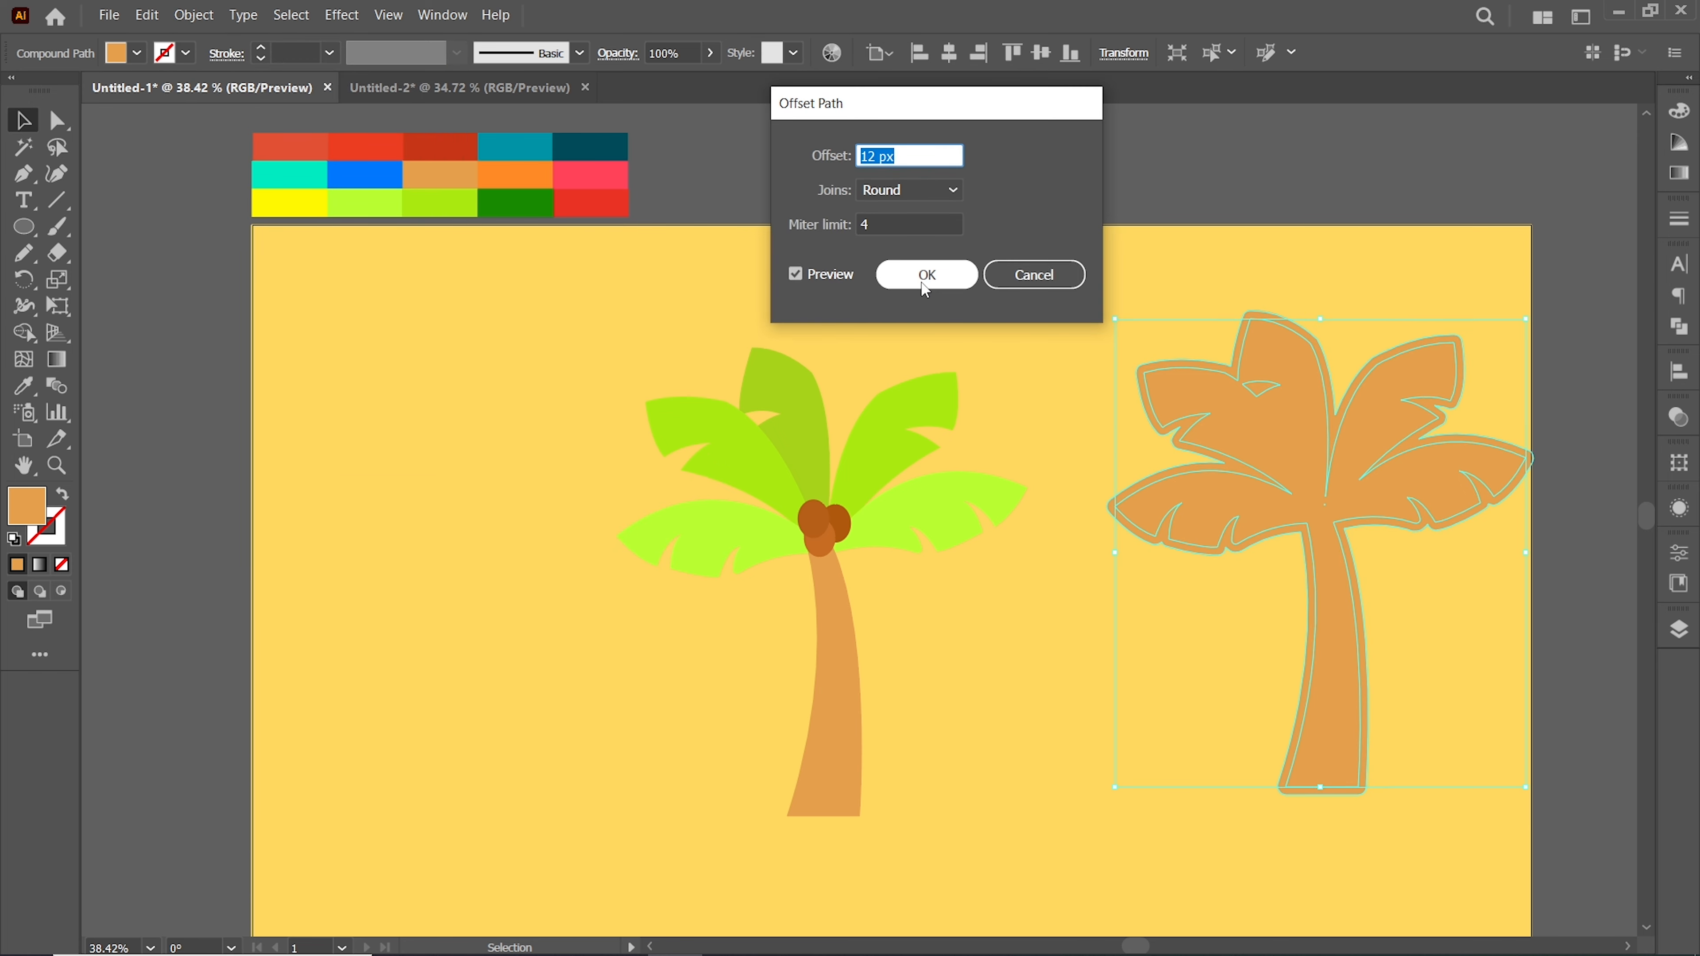
pyautogui.click(927, 274)
# Select the offset outline and fill it white (ffffff)
pyautogui.hotkey('ctrl', 'shift', 'a')
pyautogui.click(1244, 387)
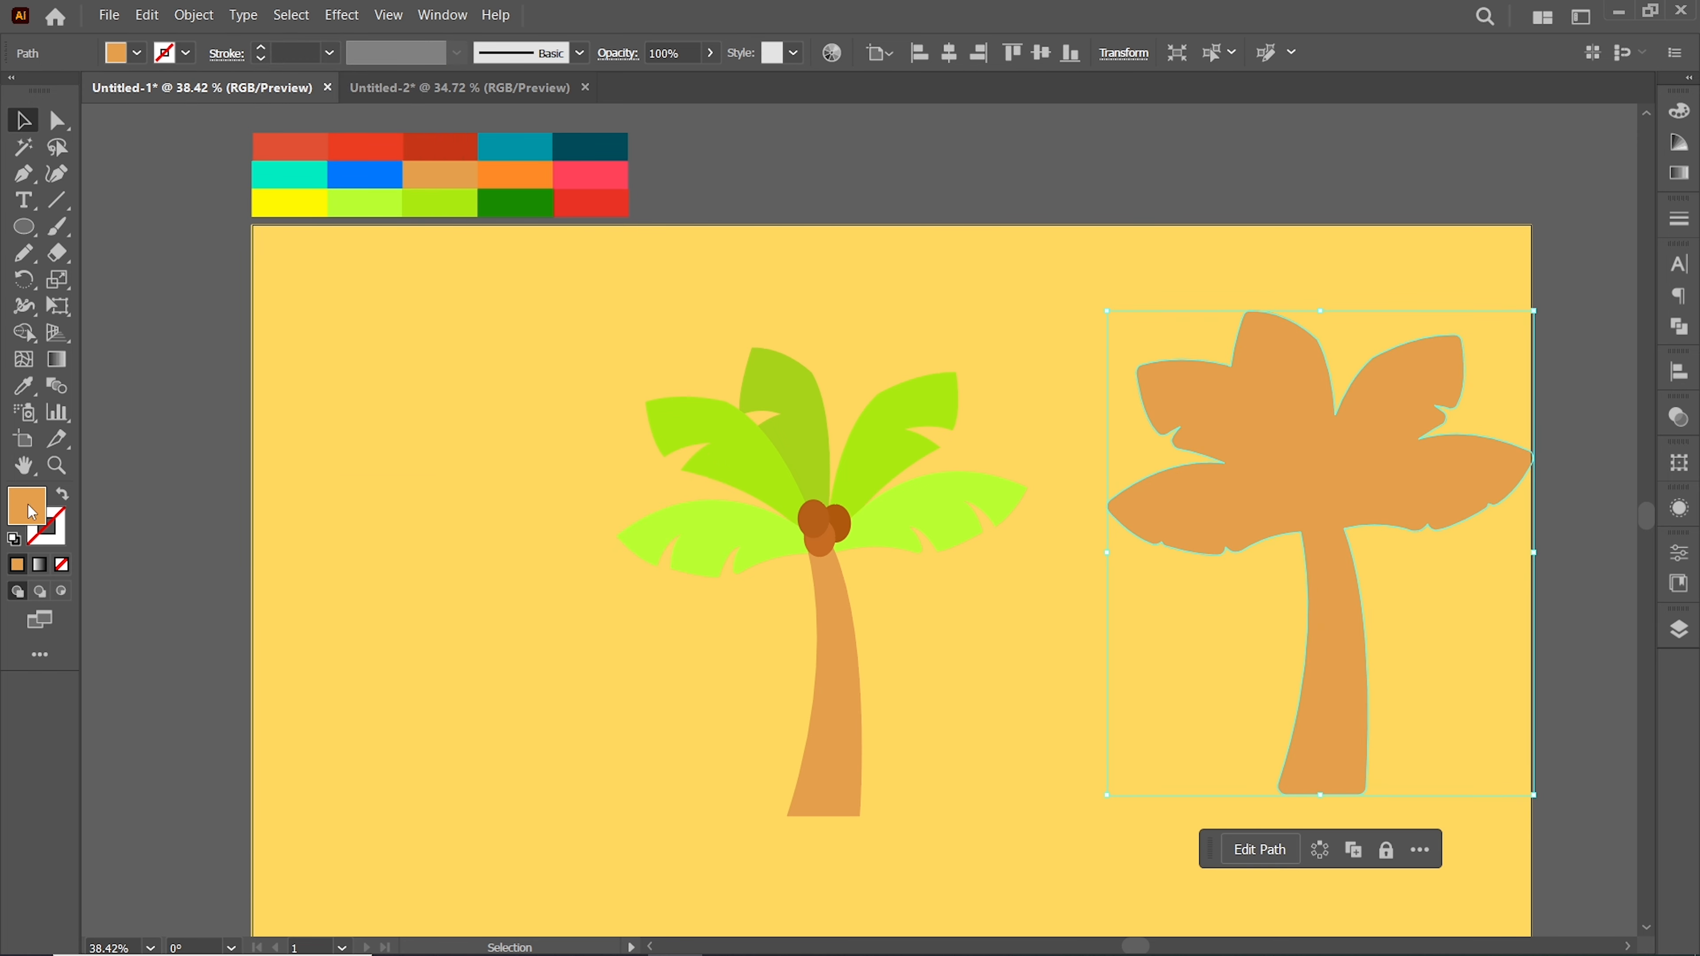
pyautogui.doubleClick(26, 505)
pyautogui.write('ffffff')
pyautogui.press('Return')
# Move the white outline onto the original palm, align it behind the tree and group them
pyautogui.moveTo(1320, 472); pyautogui.dragTo(817, 501)
pyautogui.keyDown('shift'); pyautogui.click(818, 509); pyautogui.keyUp('shift')
pyautogui.click(1041, 54)
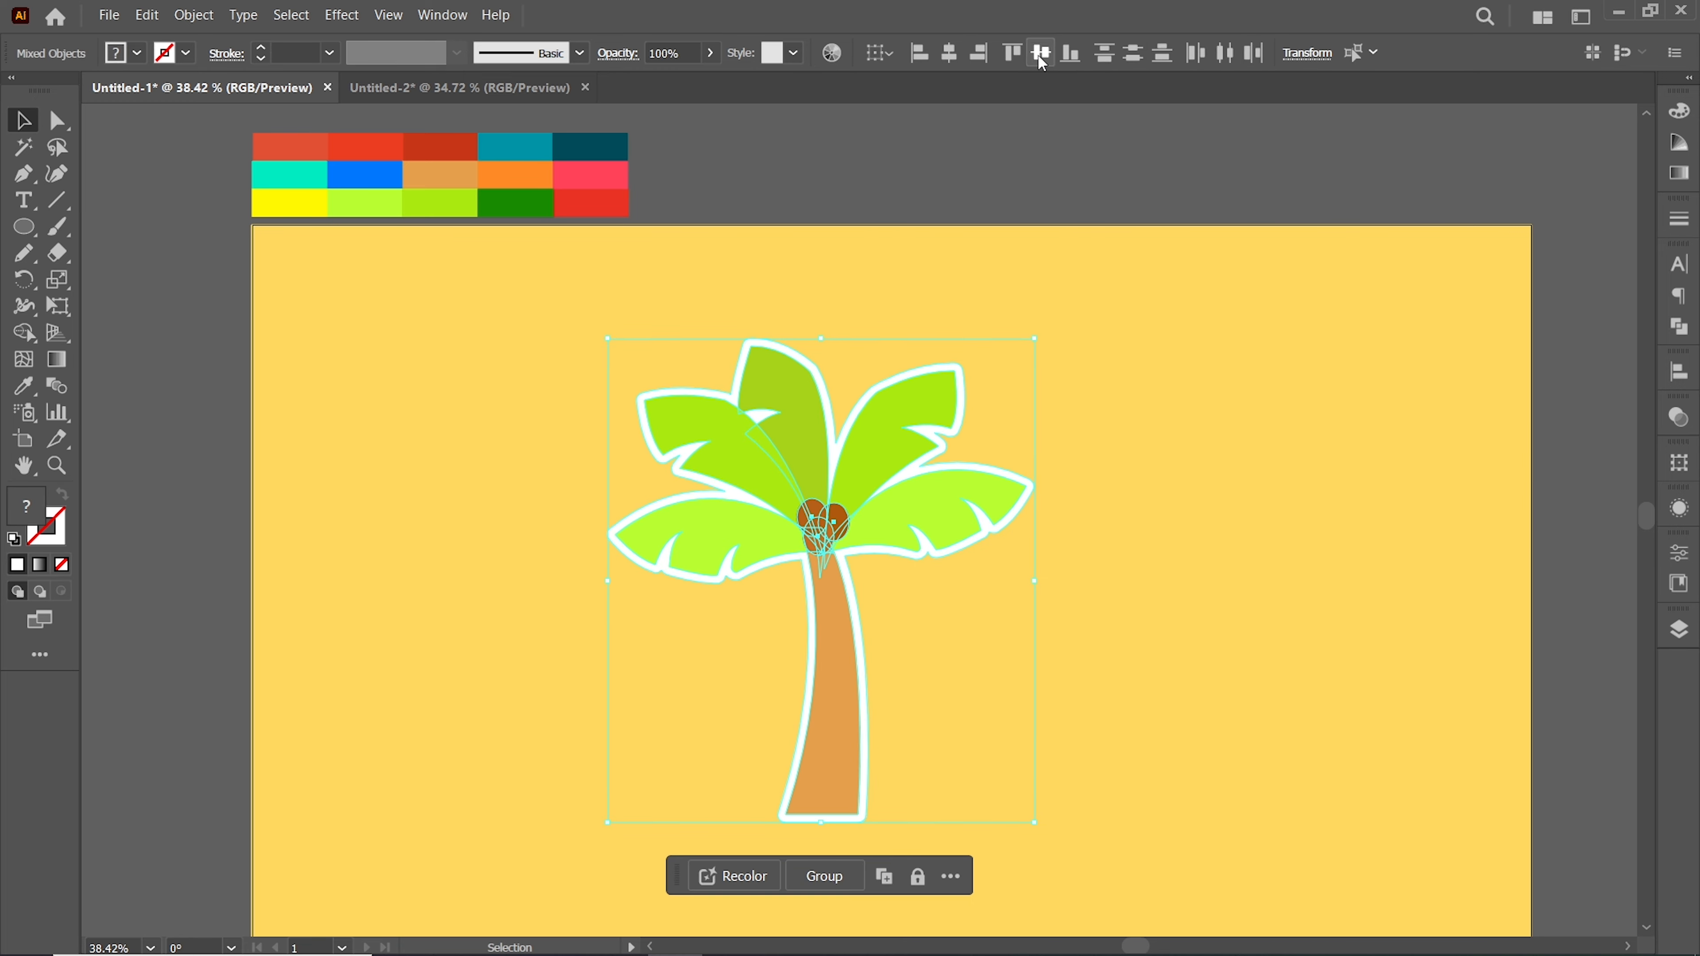
pyautogui.click(1111, 331)
pyautogui.moveTo(525, 338); pyautogui.dragTo(895, 638)
pyautogui.rightClick(770, 458)
pyautogui.click(820, 693)
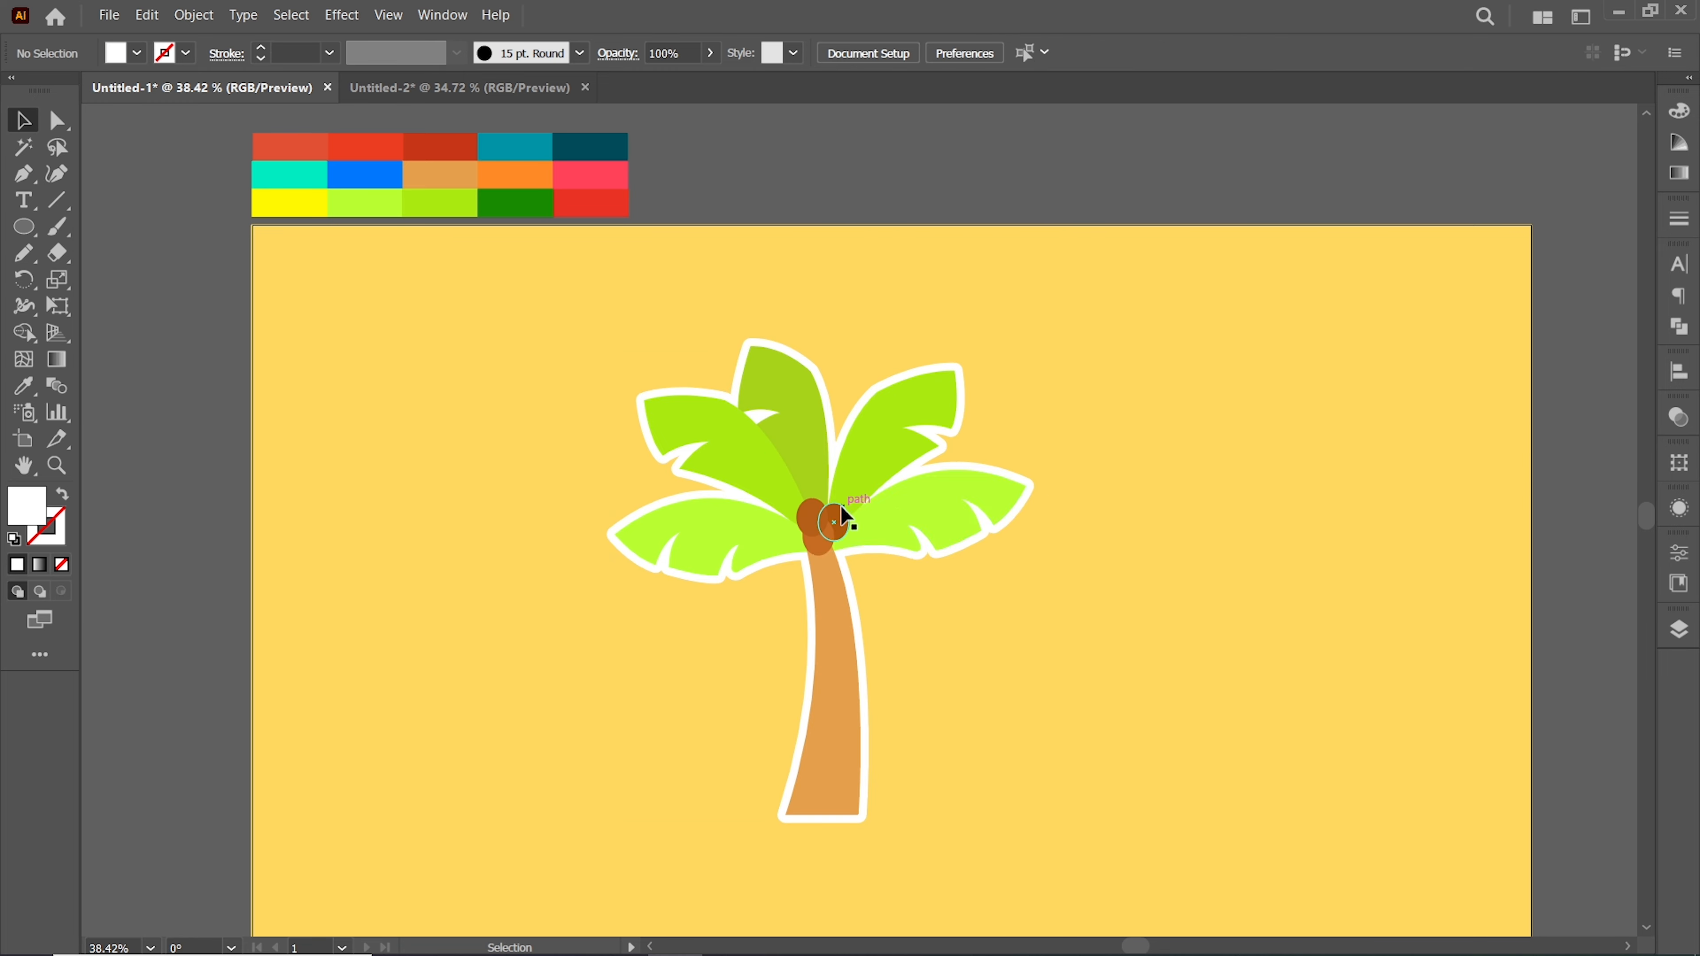
# Try applying an effect to the grouped palm tree and shift it slightly right
pyautogui.click(341, 14)
pyautogui.moveTo(509, 298)
pyautogui.click(580, 303)
pyautogui.click(1313, 498)
pyautogui.click(1153, 452)
pyautogui.moveTo(834, 704); pyautogui.dragTo(886, 720)
pyautogui.click(1192, 601)
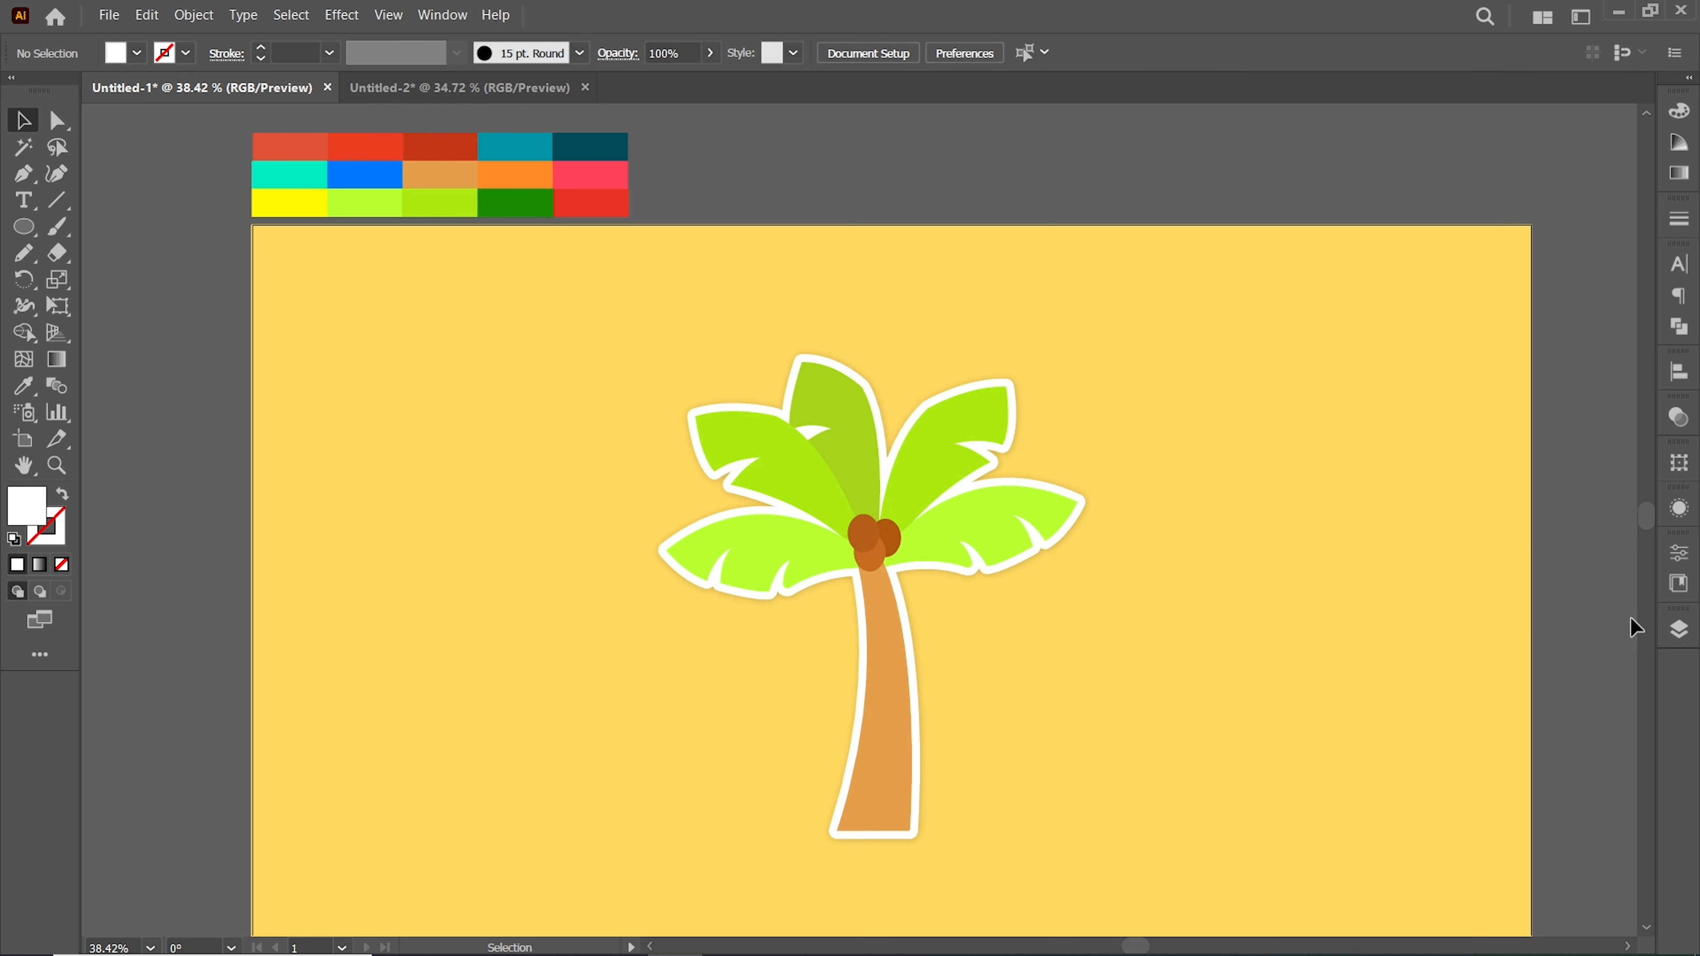
# Hide the palm tree's layer so the artboard is clear, and close the Layers panel
pyautogui.click(1679, 631)
pyautogui.click(1403, 703)
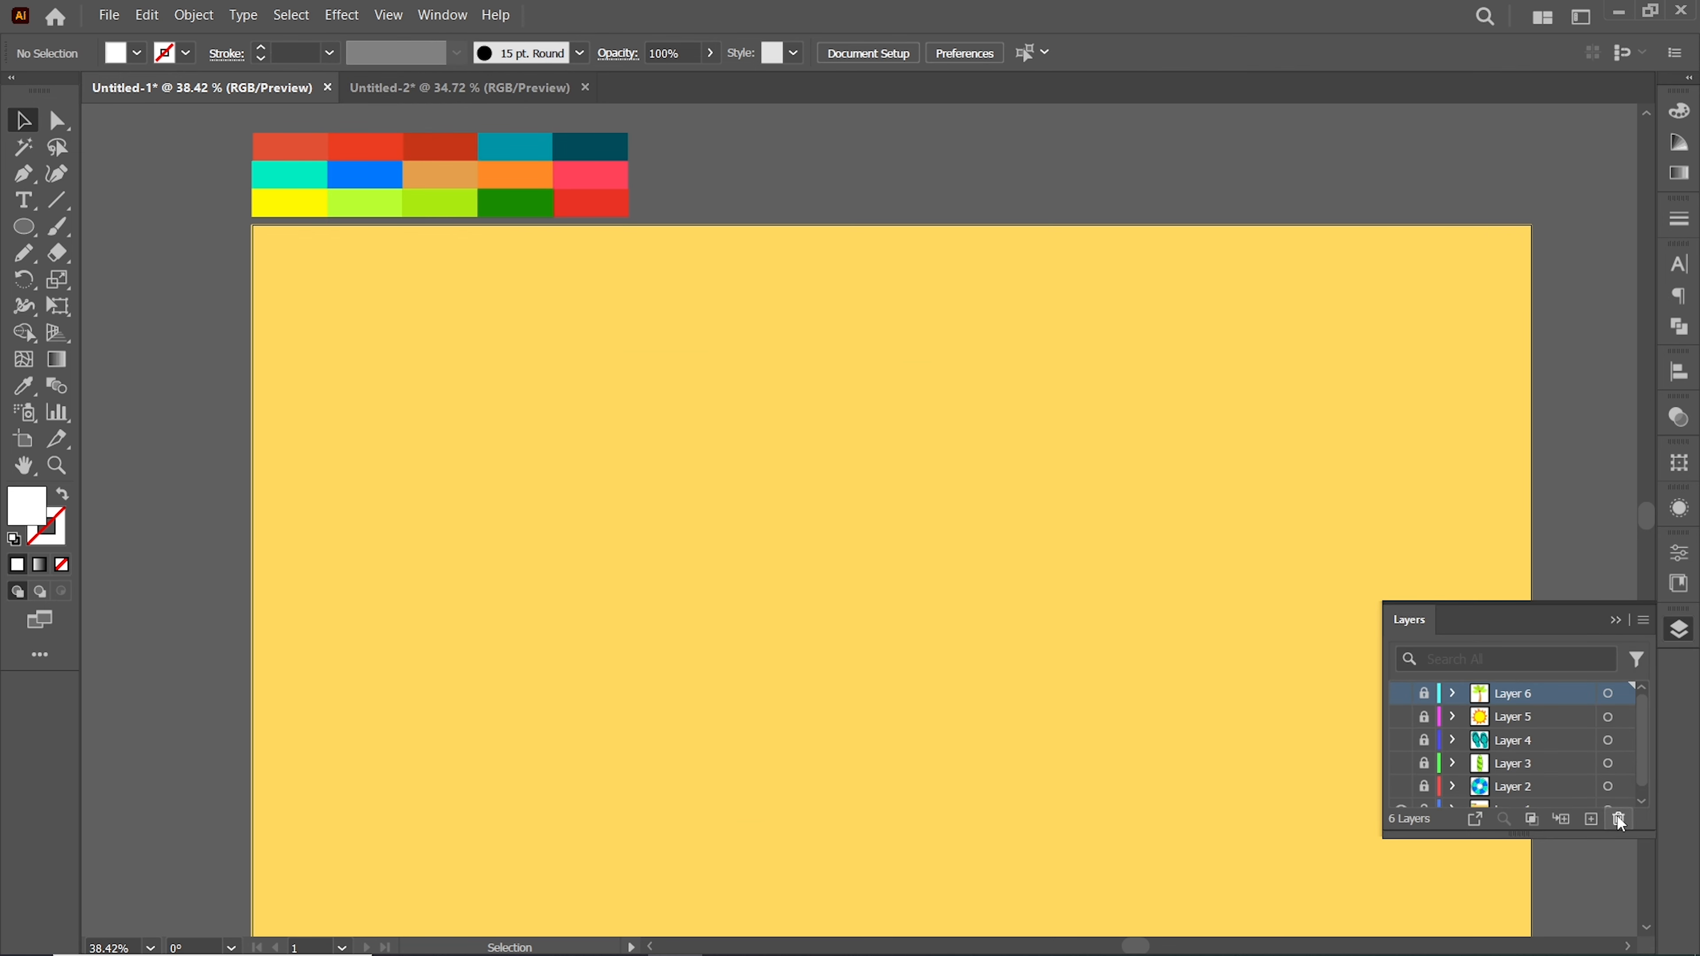
pyautogui.click(1614, 617)
# Draw a dark green ellipse in the middle of the artboard for a watermelon
pyautogui.click(25, 227)
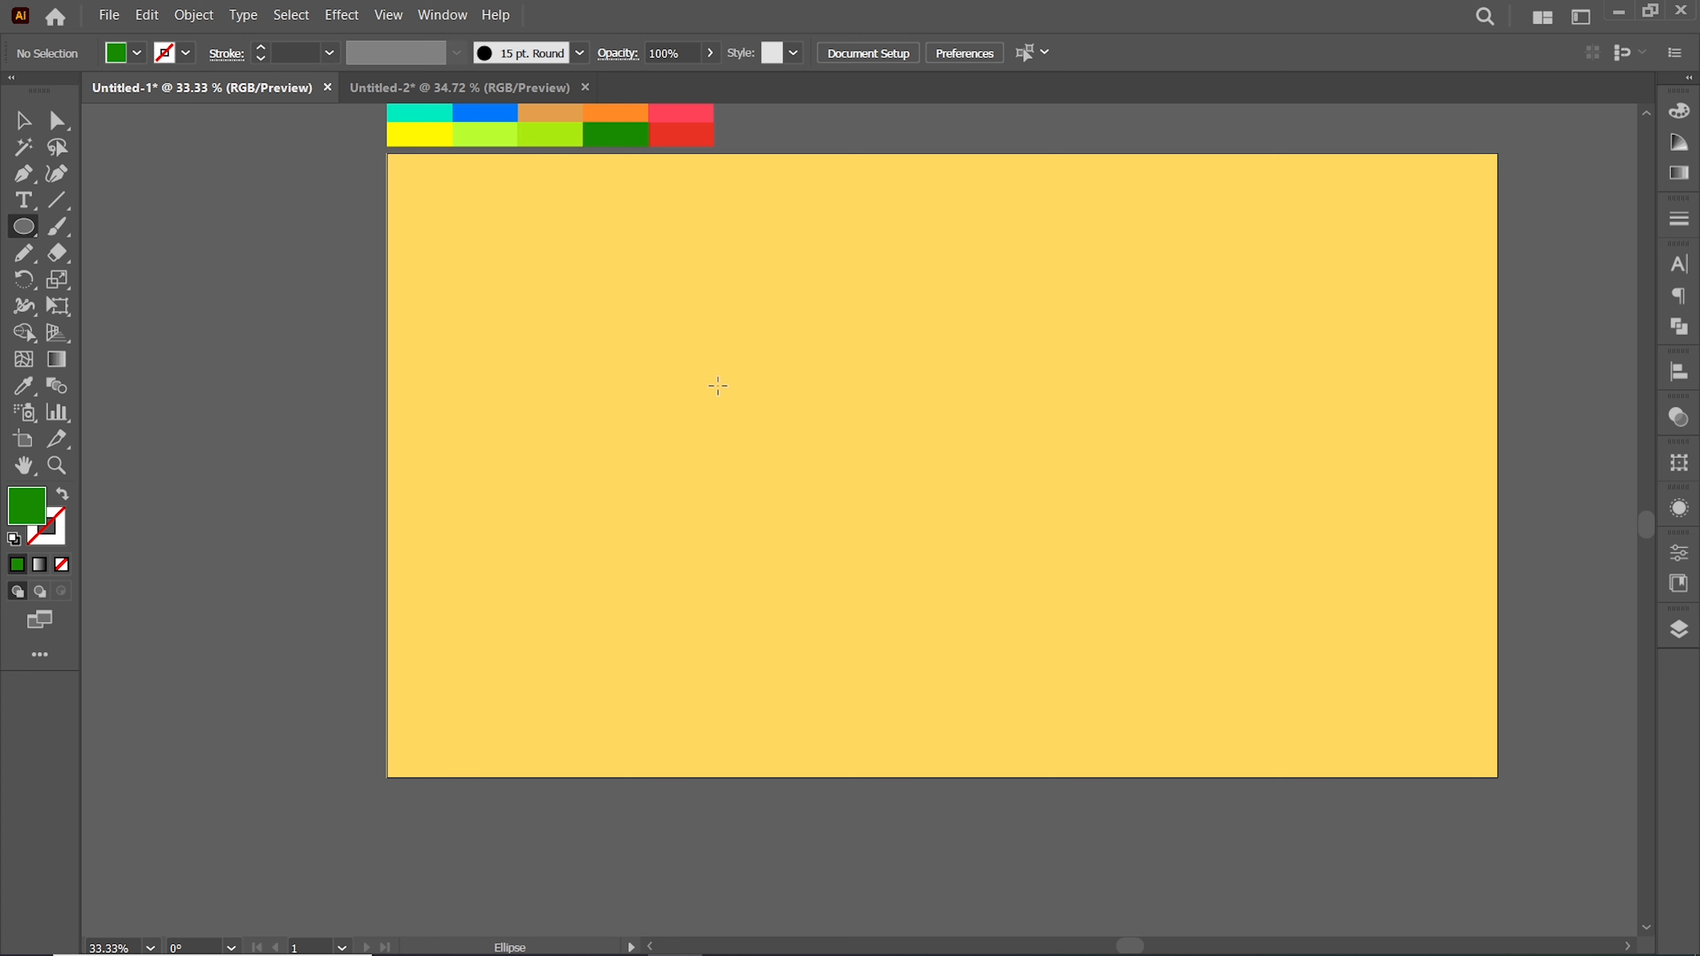
pyautogui.moveTo(717, 387); pyautogui.dragTo(1078, 620)
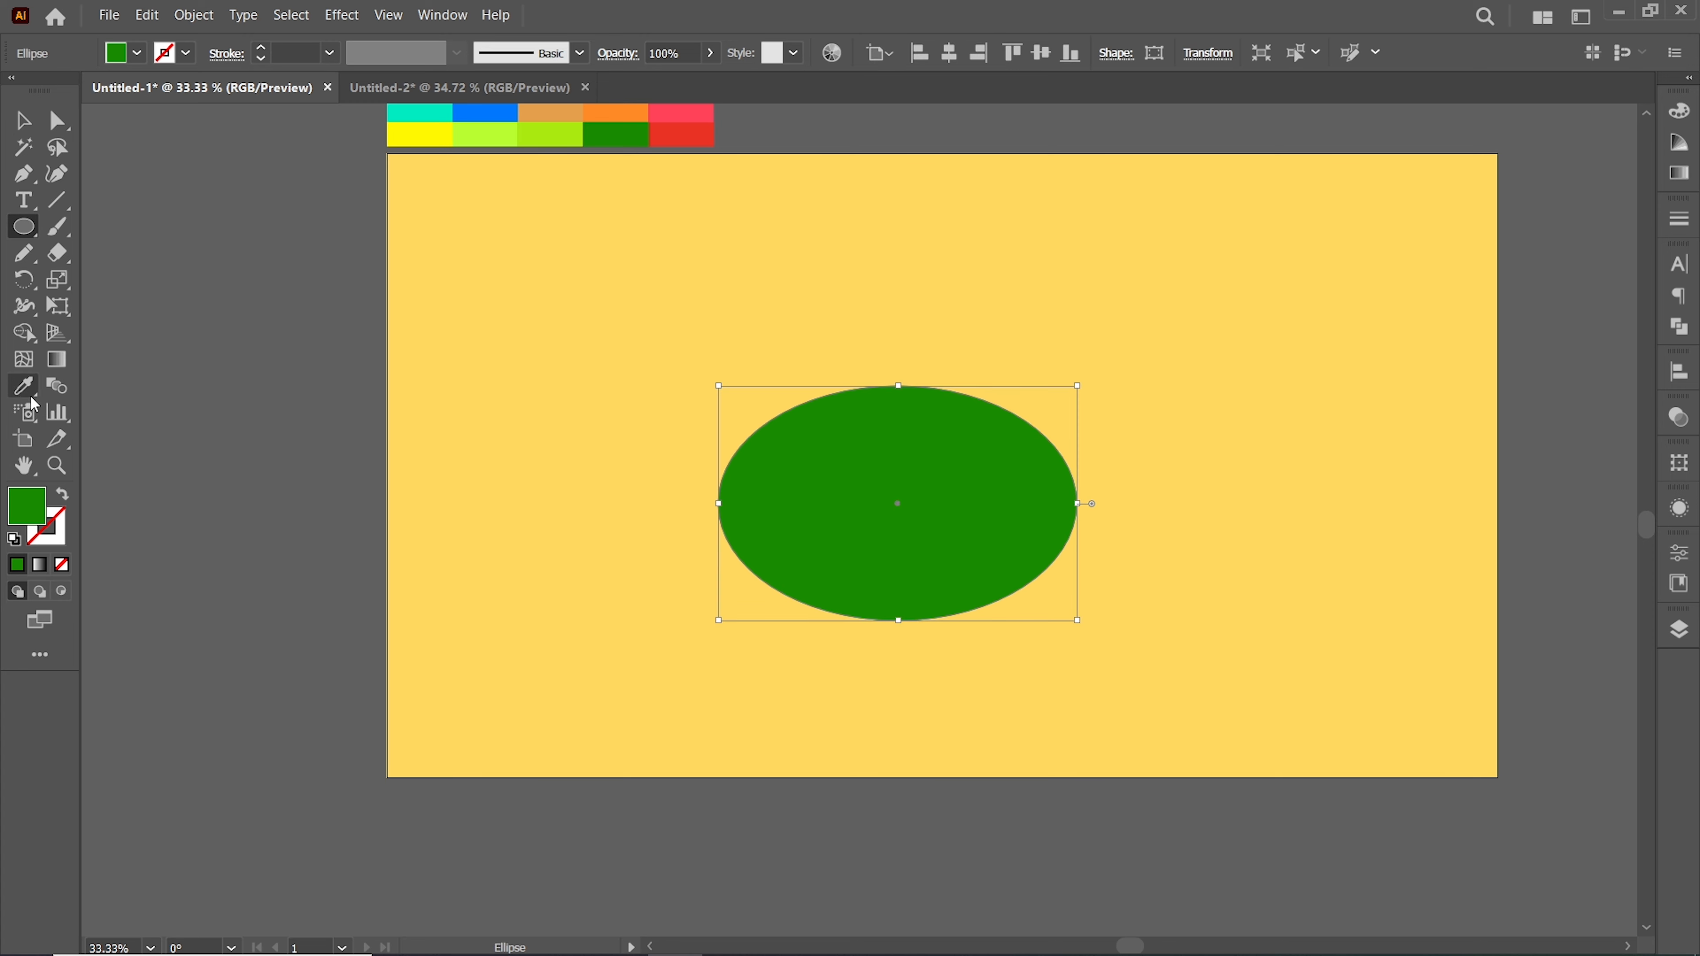
# Pick the lime-green swatch and swap it to the stroke color
pyautogui.click(24, 122)
pyautogui.click(227, 268)
pyautogui.click(24, 386)
pyautogui.click(540, 136)
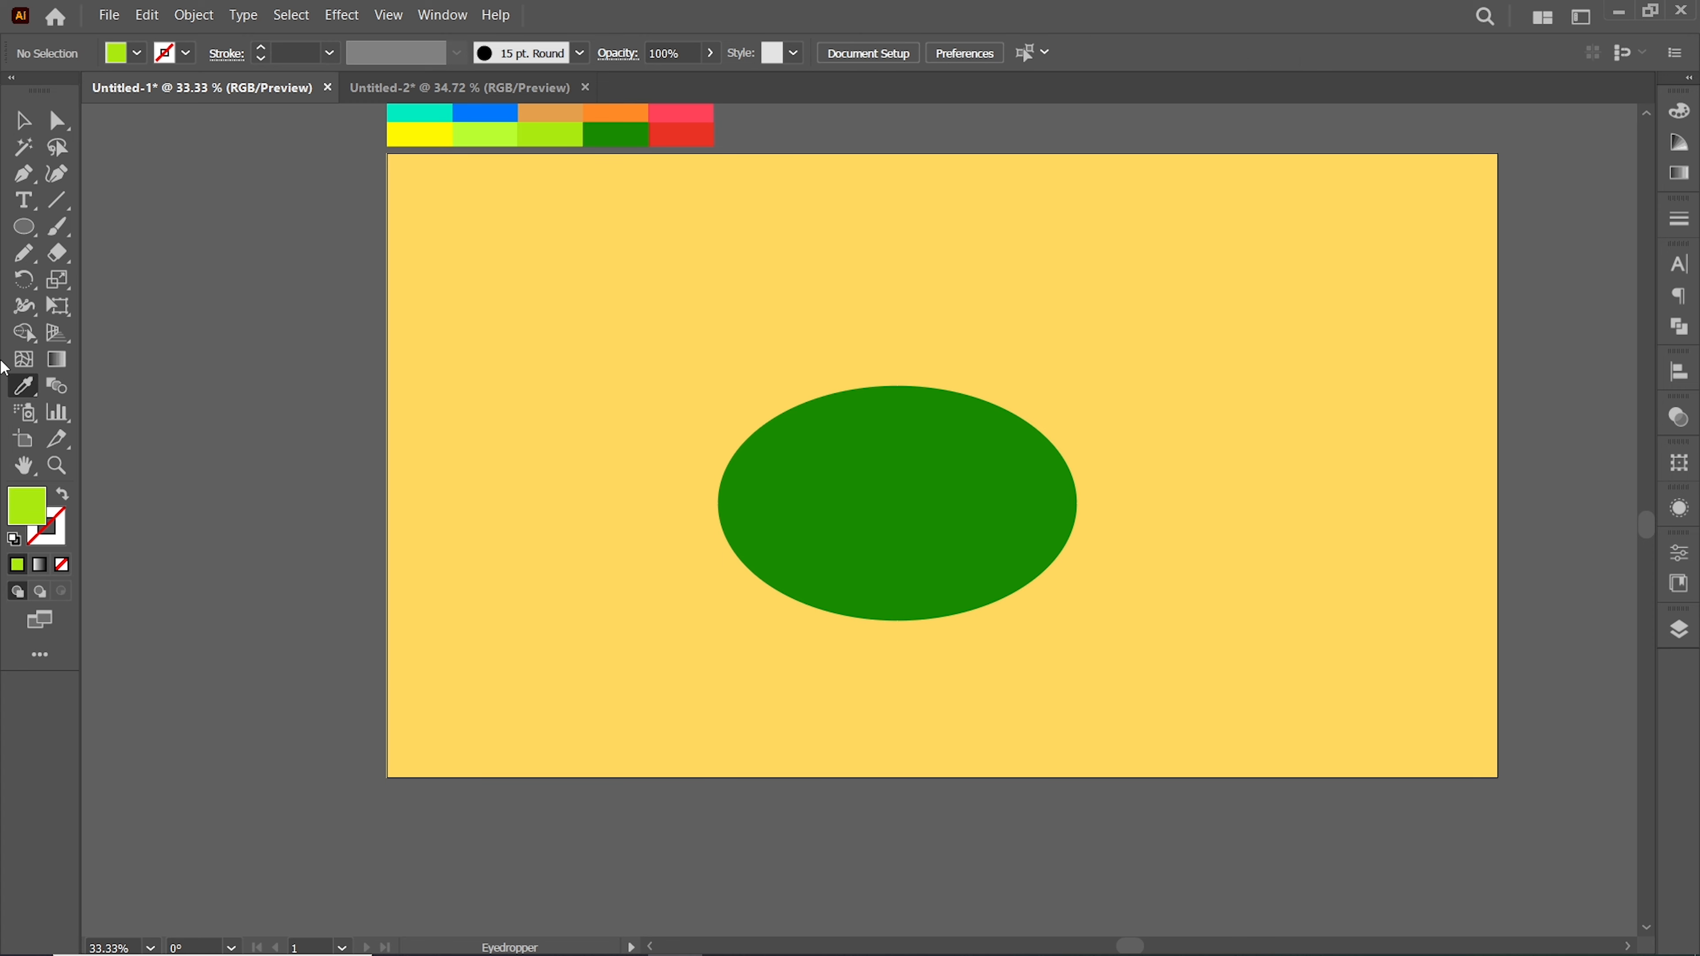
pyautogui.click(65, 495)
# Paint wavy lime-green stripes across the ellipse with the Paintbrush tool
pyautogui.doubleClick(69, 240)
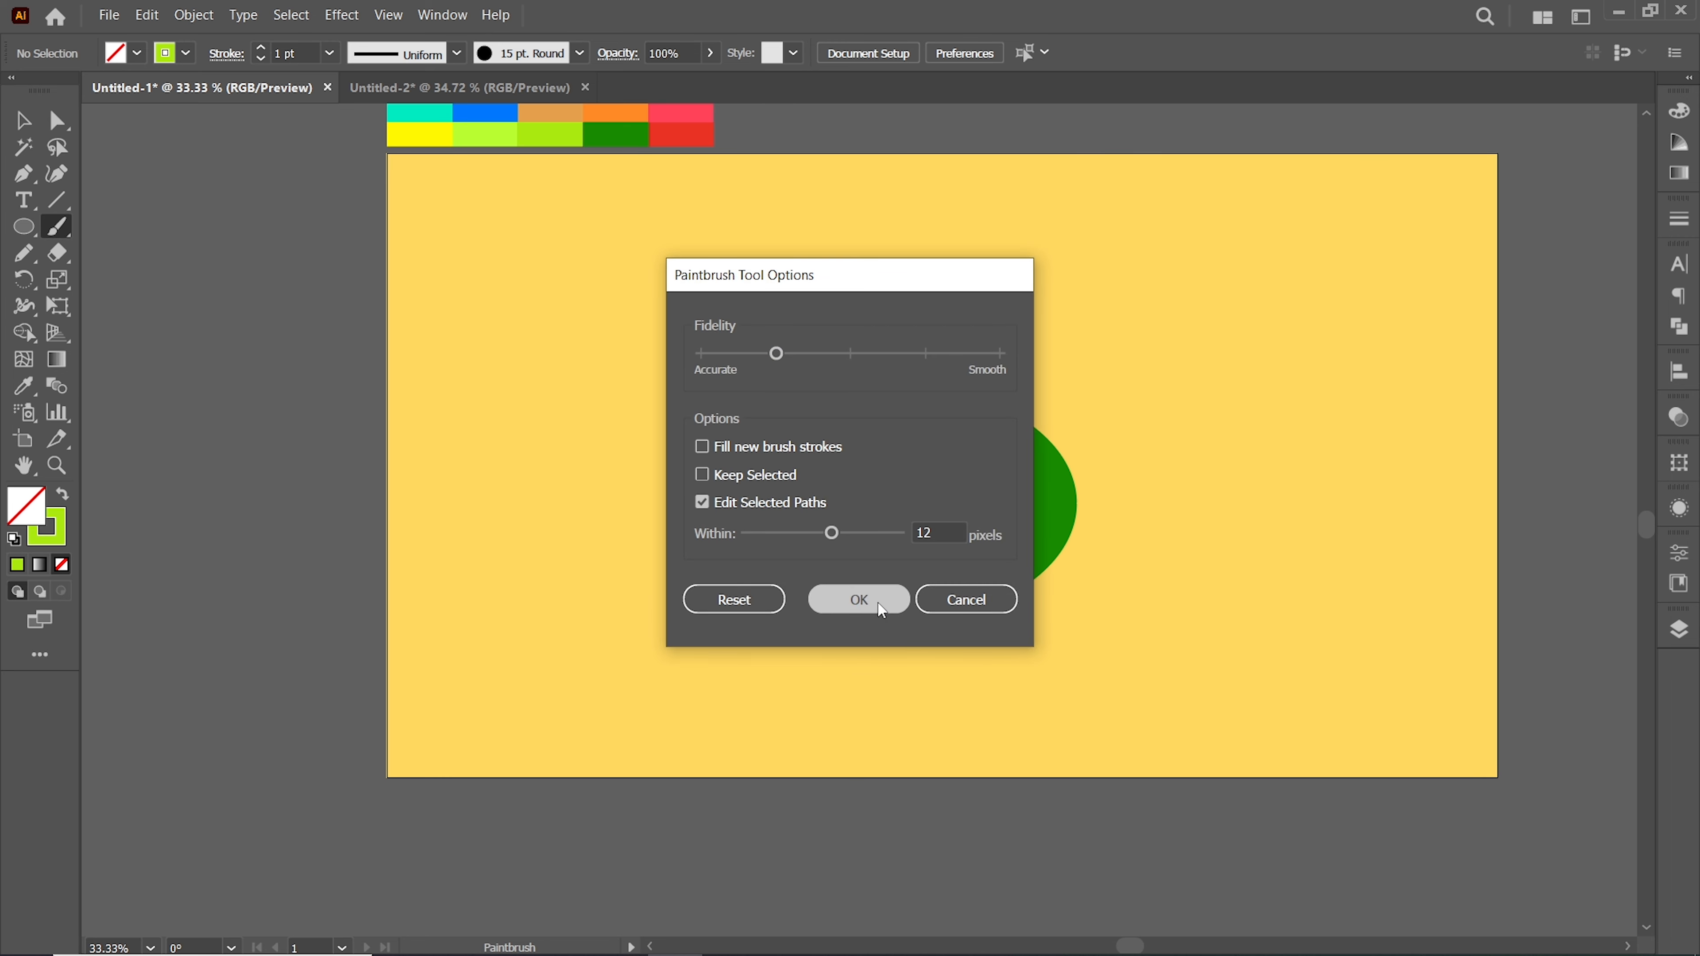
pyautogui.click(859, 599)
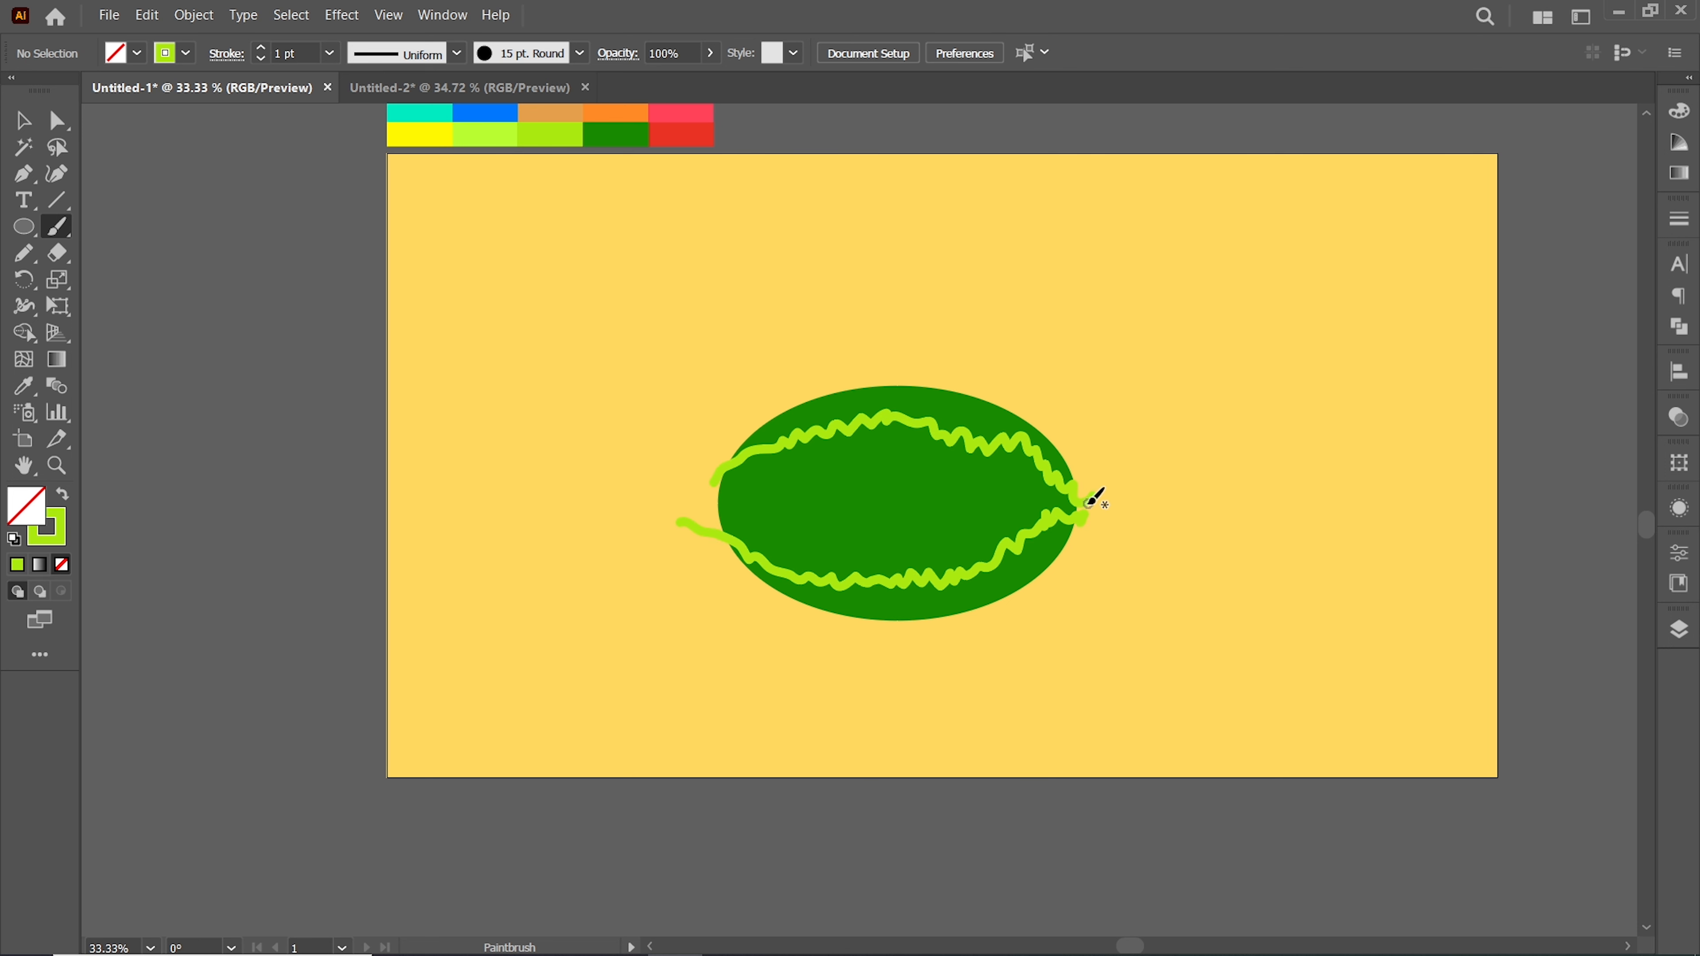
pyautogui.moveTo(1006, 479)
pyautogui.mouseDown()
pyautogui.moveTo(800, 461)
pyautogui.moveTo(686, 520)
pyautogui.mouseUp()
pyautogui.moveTo(1088, 515)
pyautogui.mouseDown()
pyautogui.moveTo(909, 526)
pyautogui.moveTo(695, 500)
pyautogui.mouseUp()
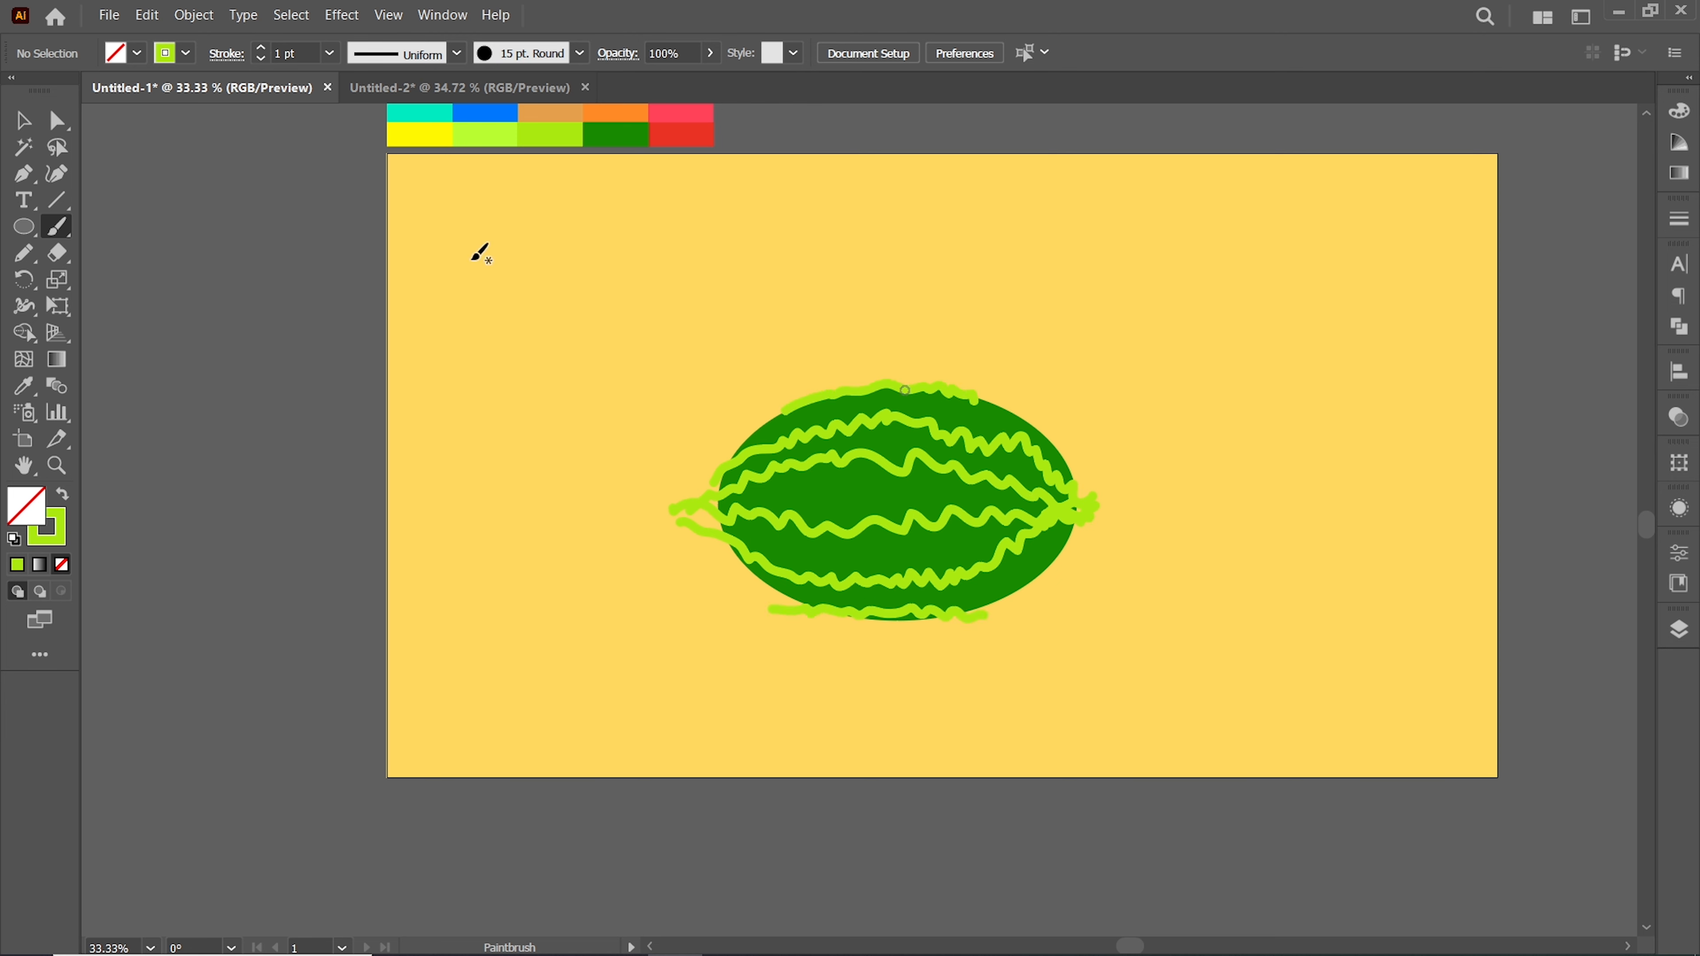
# Select the ellipse and stripes and expand their appearance into filled shapes
pyautogui.press('v')
pyautogui.moveTo(617, 345); pyautogui.dragTo(1104, 703)
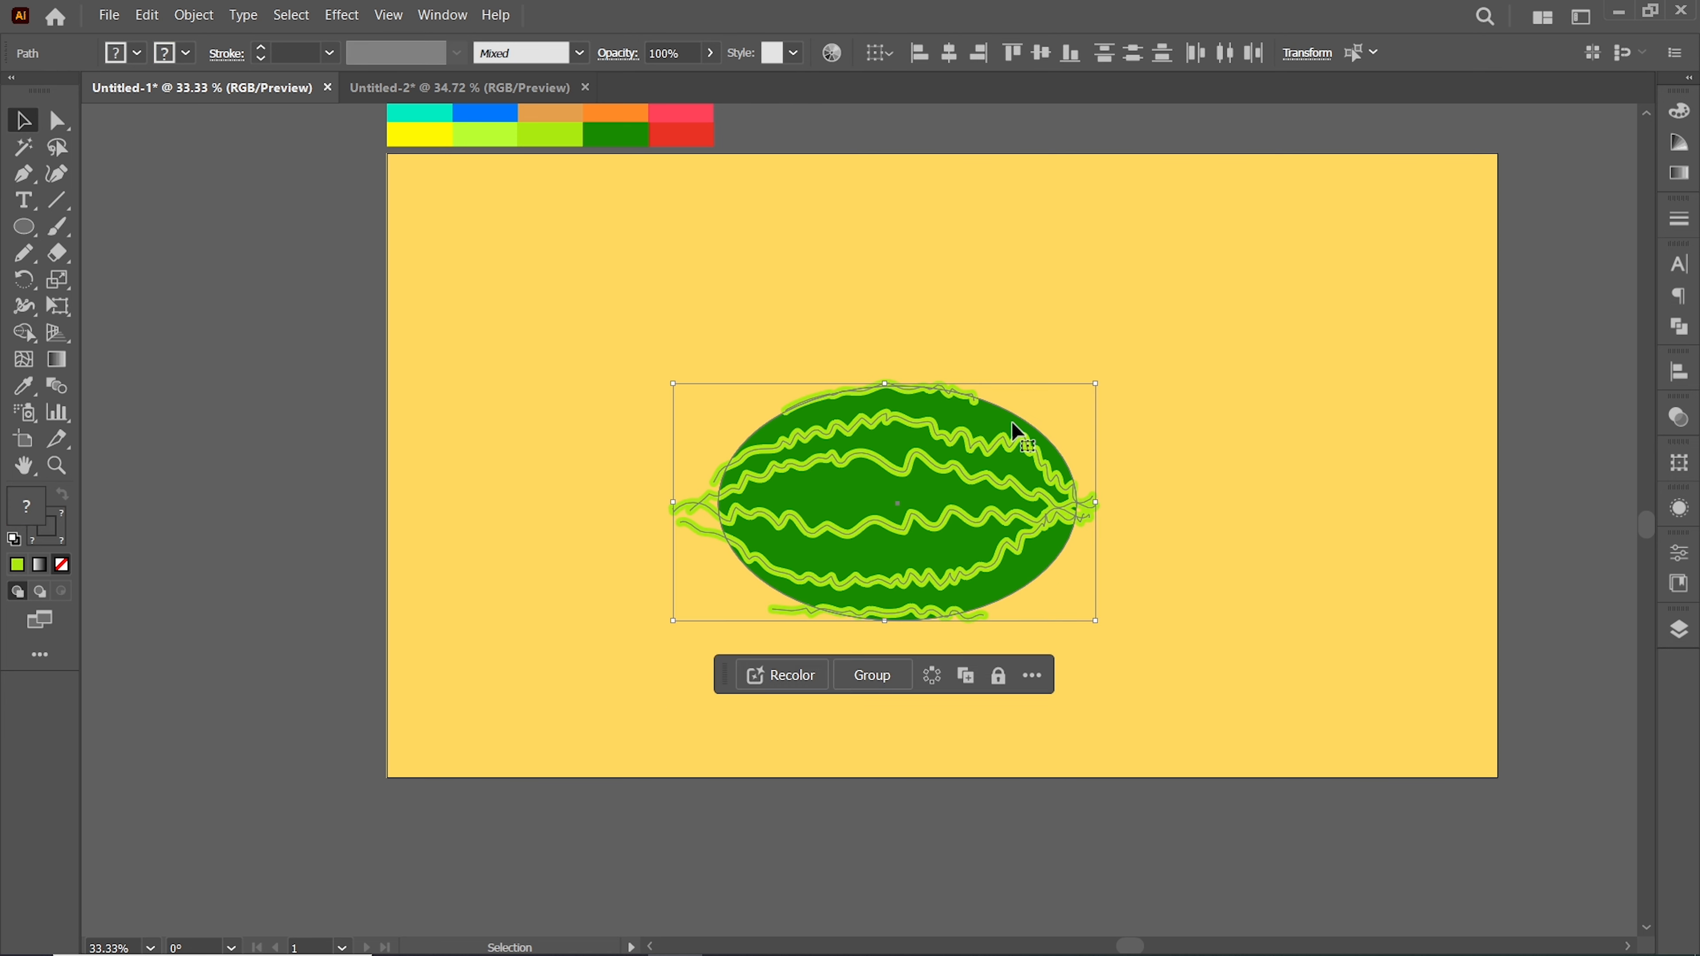
pyautogui.keyDown('shift'); pyautogui.click(989, 423); pyautogui.keyUp('shift')
pyautogui.click(193, 15)
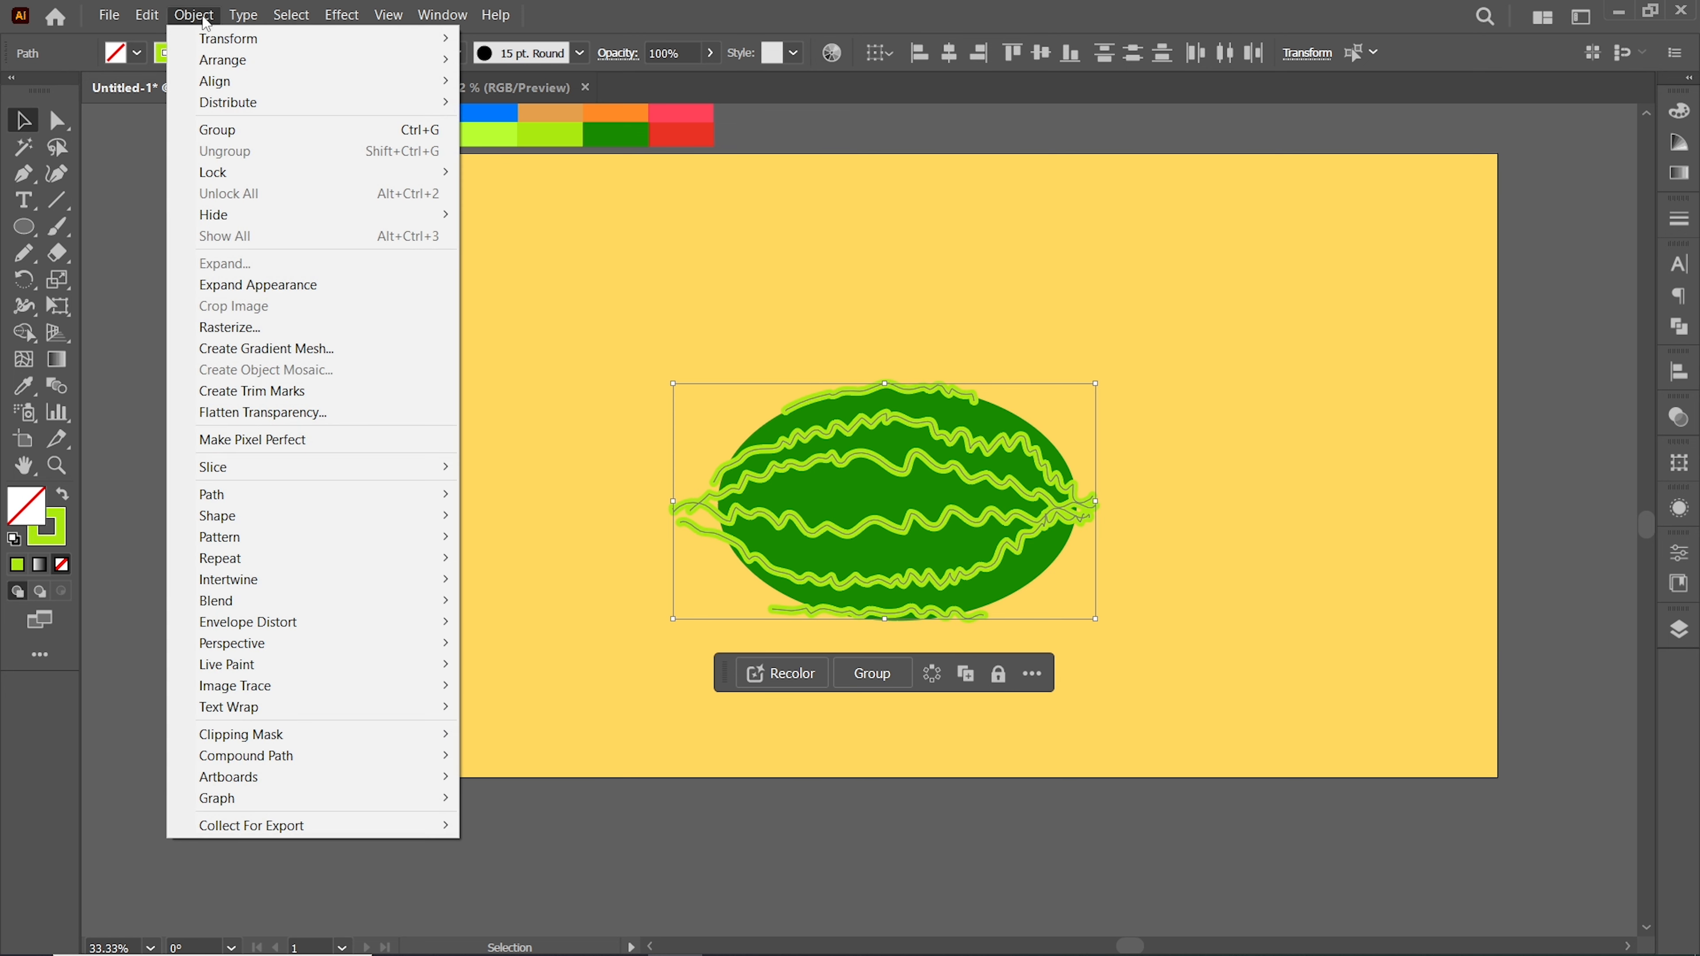
pyautogui.click(260, 285)
# Unite the expanded stripe shapes
pyautogui.click(1679, 326)
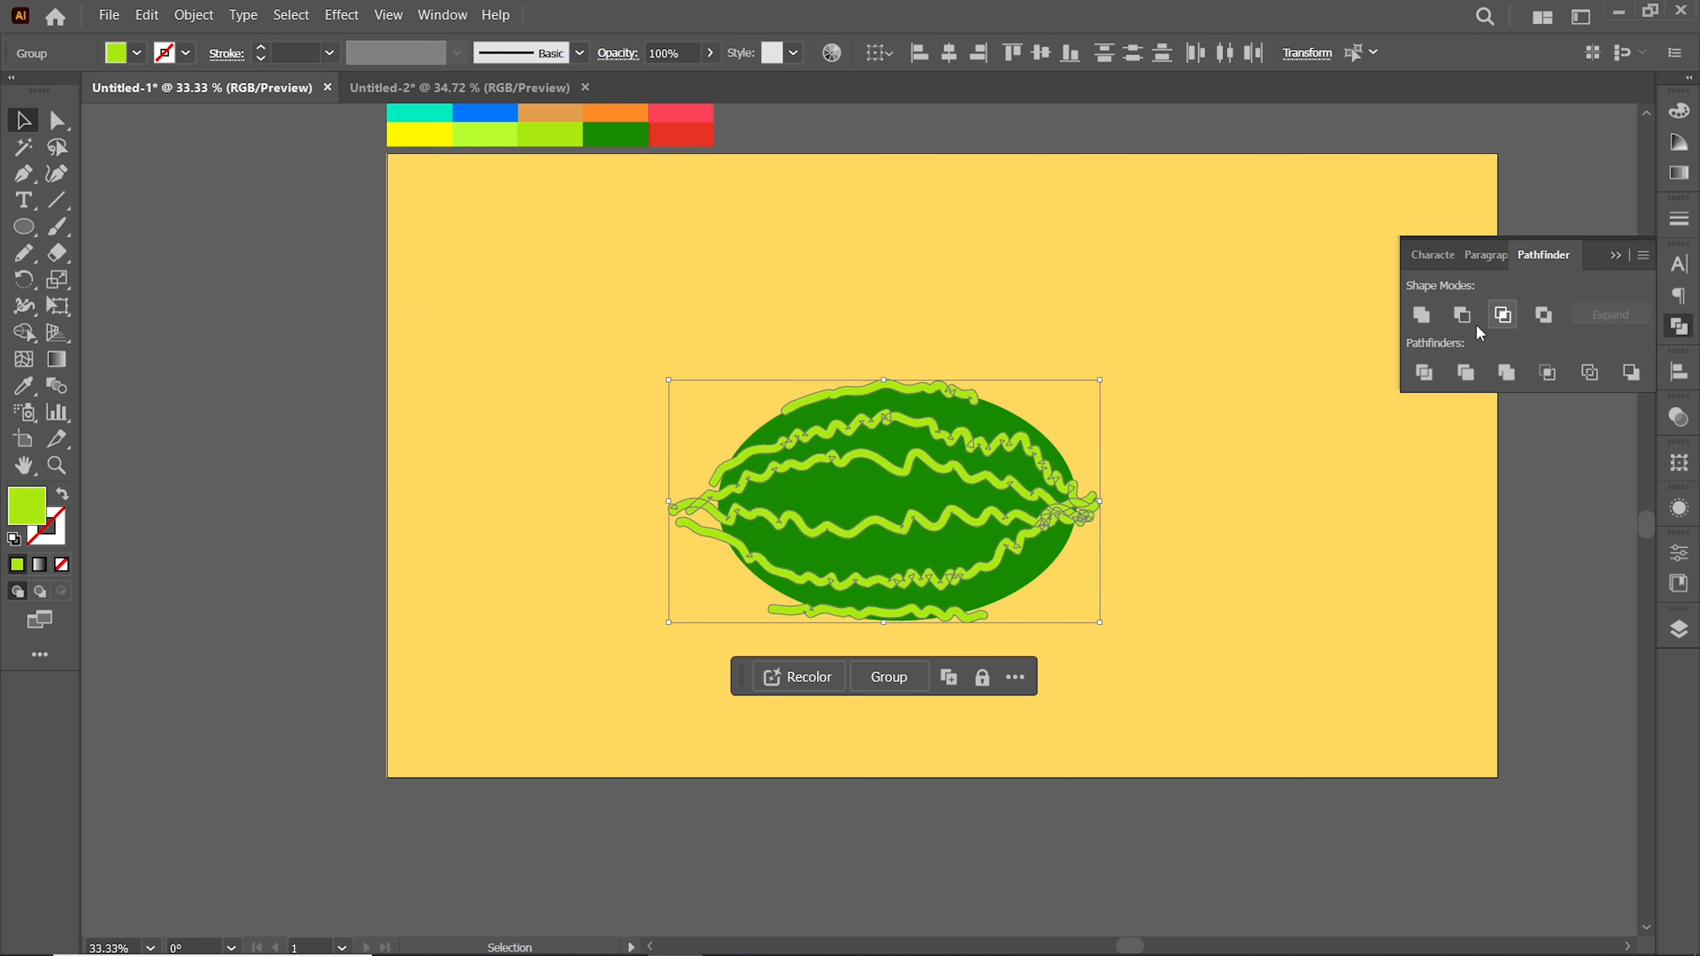
pyautogui.click(1421, 316)
# Remove the stripe ends sticking out past the ellipse with the Shape Builder tool
pyautogui.moveTo(545, 322); pyautogui.dragTo(1246, 770)
pyautogui.hotkey('shift', 'm')
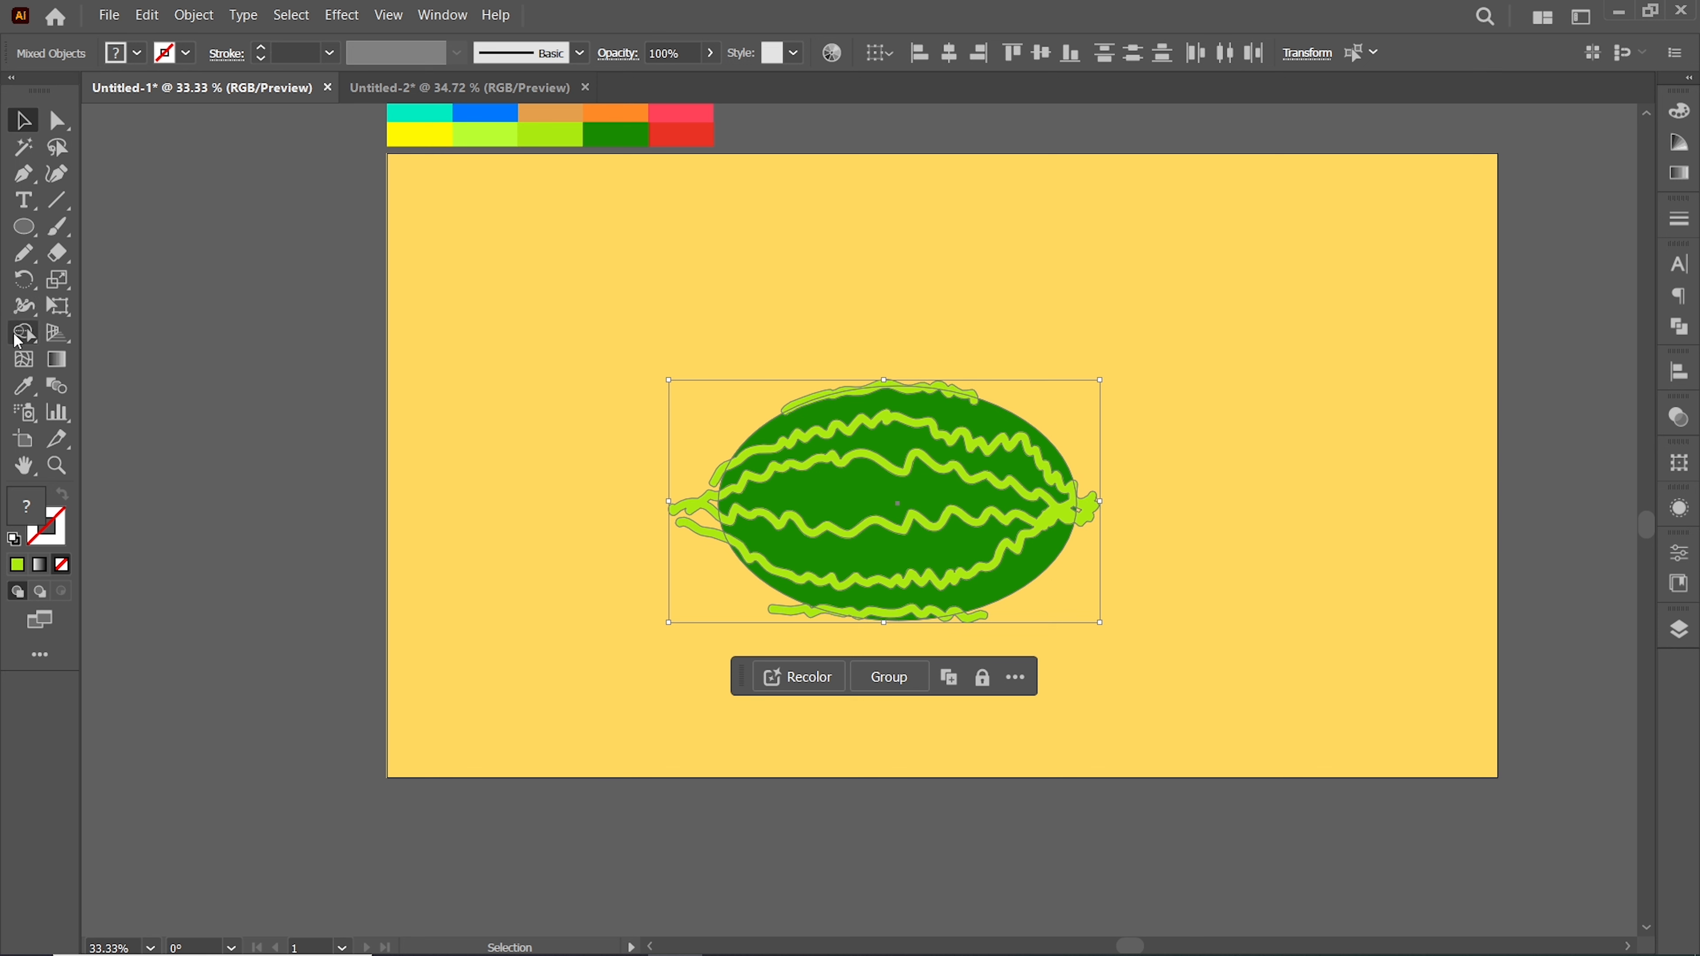
pyautogui.keyDown('alt'); pyautogui.click(812, 395); pyautogui.keyUp('alt')
pyautogui.hotkey('ctrl', 'z')
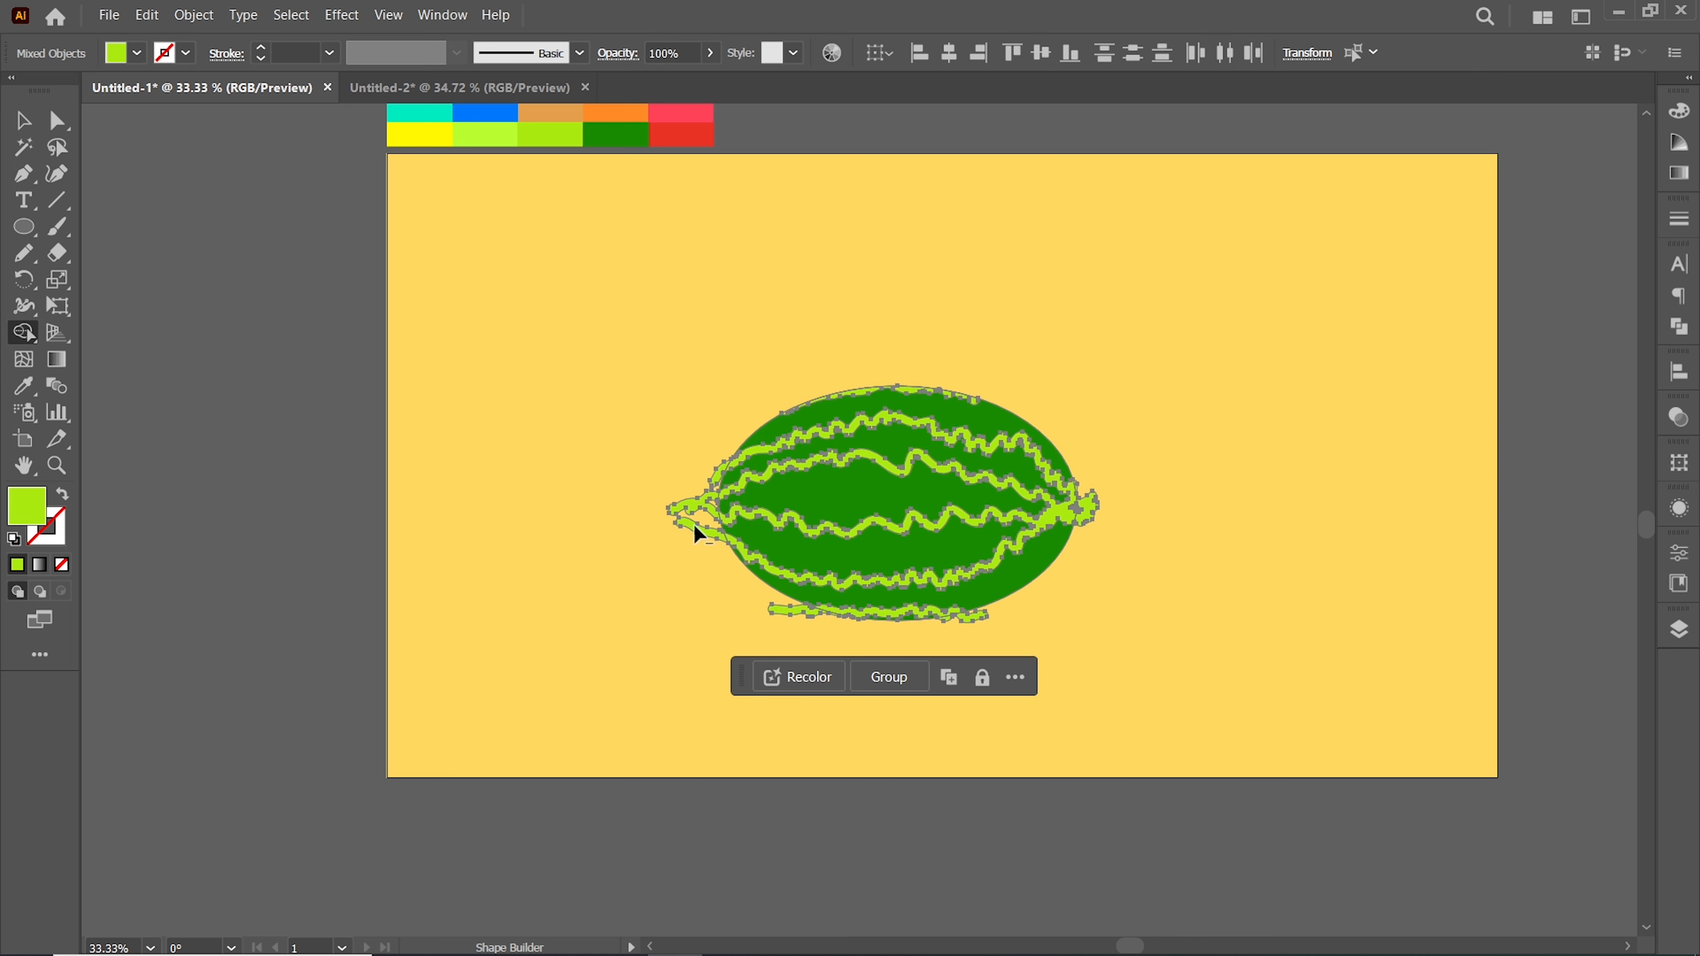
pyautogui.keyDown('alt'); pyautogui.click(710, 549); pyautogui.keyUp('alt')
pyautogui.keyDown('alt'); pyautogui.click(830, 615); pyautogui.keyUp('alt')
pyautogui.keyDown('alt'); pyautogui.click(1084, 527); pyautogui.keyUp('alt')
# Draw a lime-green ellipse to the upper right of the watermelon and stretch it wider
pyautogui.click(12, 128)
pyautogui.click(818, 326)
pyautogui.press('z')
pyautogui.keyDown('alt'); pyautogui.click(941, 564); pyautogui.keyUp('alt')
pyautogui.scroll(1, 999, 487)
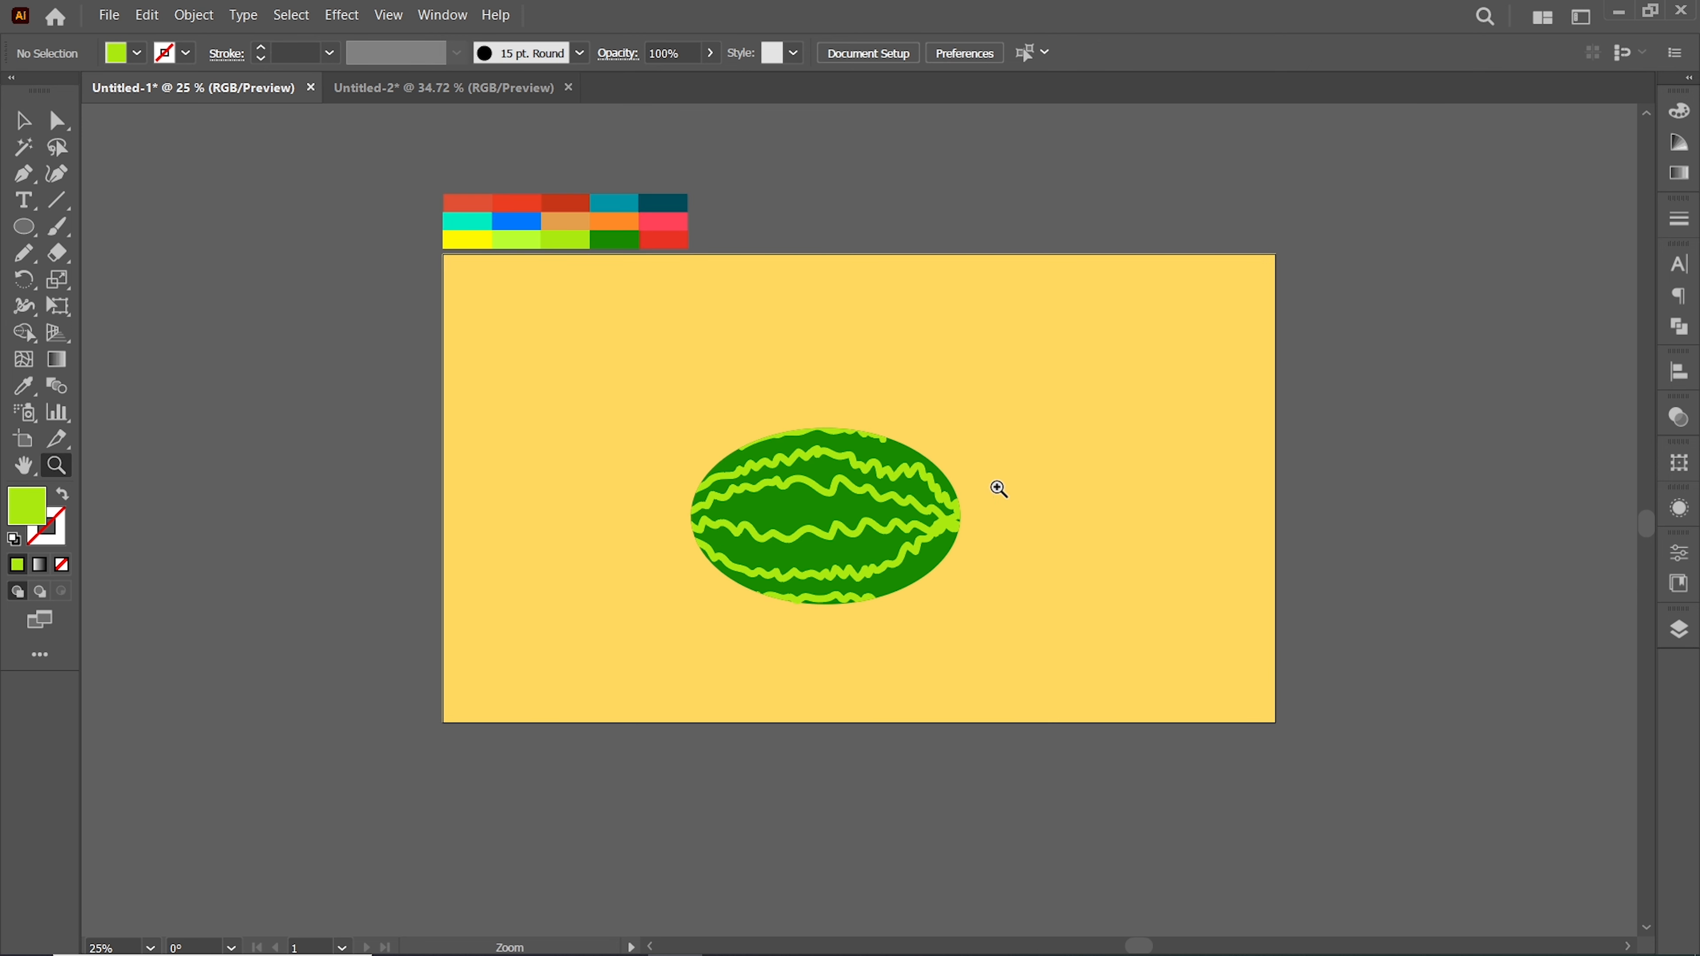
pyautogui.click(22, 120)
pyautogui.moveTo(664, 391); pyautogui.dragTo(978, 638)
pyautogui.hotkey('ctrl', 'shift', 'a')
pyautogui.click(24, 228)
pyautogui.moveTo(1047, 443); pyautogui.dragTo(1097, 495)
pyautogui.press('v')
pyautogui.moveTo(1122, 405); pyautogui.dragTo(1193, 404)
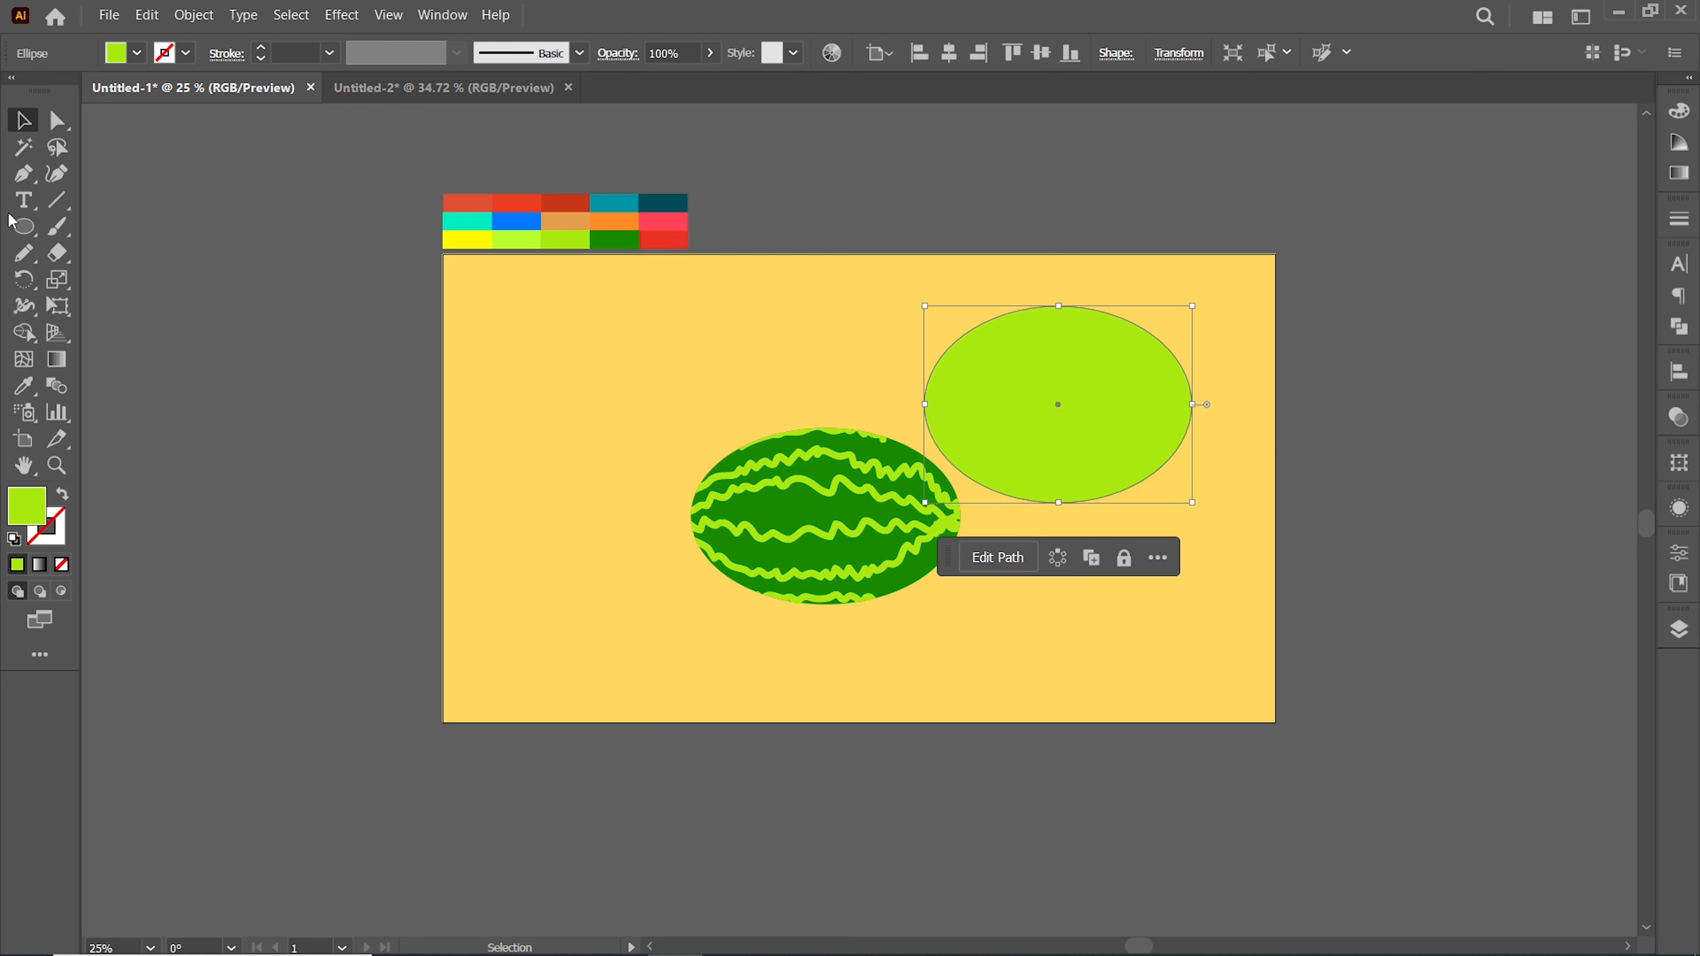